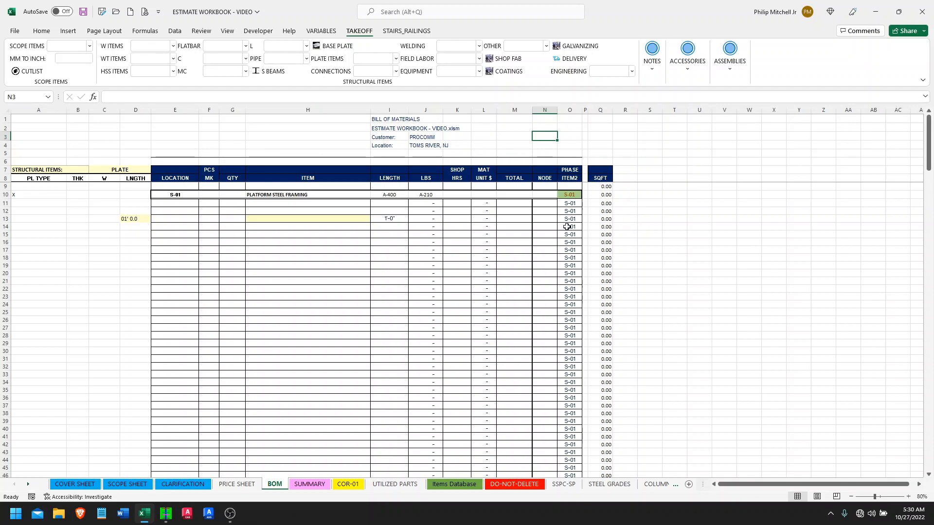
Step: Add a wide-flange item from the W12 group in row 13 and choose the W 12x22 size
{"action": "left_click", "coordinate": [331, 219]}
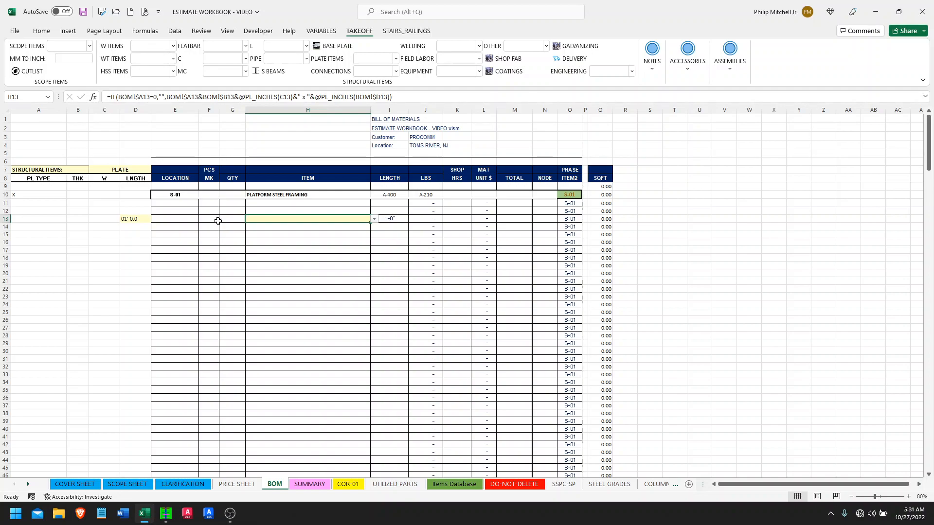
{"action": "left_click", "coordinate": [146, 47]}
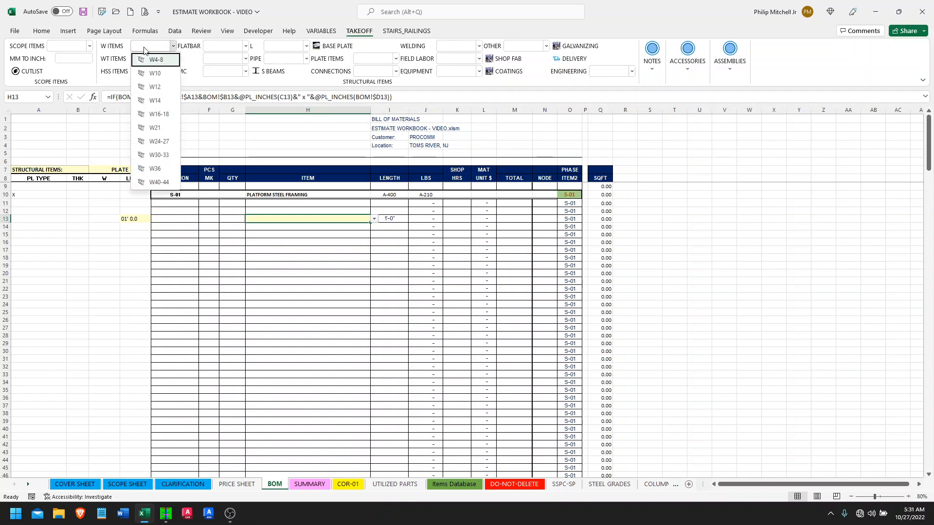
{"action": "left_click", "coordinate": [154, 86]}
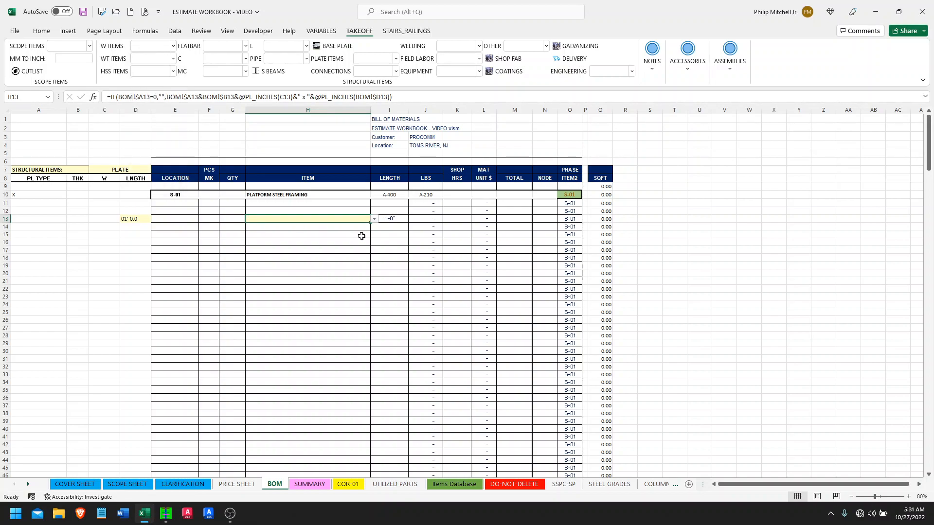
{"action": "left_click", "coordinate": [374, 220]}
{"action": "mouse_move", "coordinate": [374, 229]}
{"action": "left_mouse_down"}
{"action": "mouse_move", "coordinate": [375, 252]}
{"action": "mouse_move", "coordinate": [373, 233]}
{"action": "left_mouse_up"}
{"action": "left_click", "coordinate": [275, 249]}
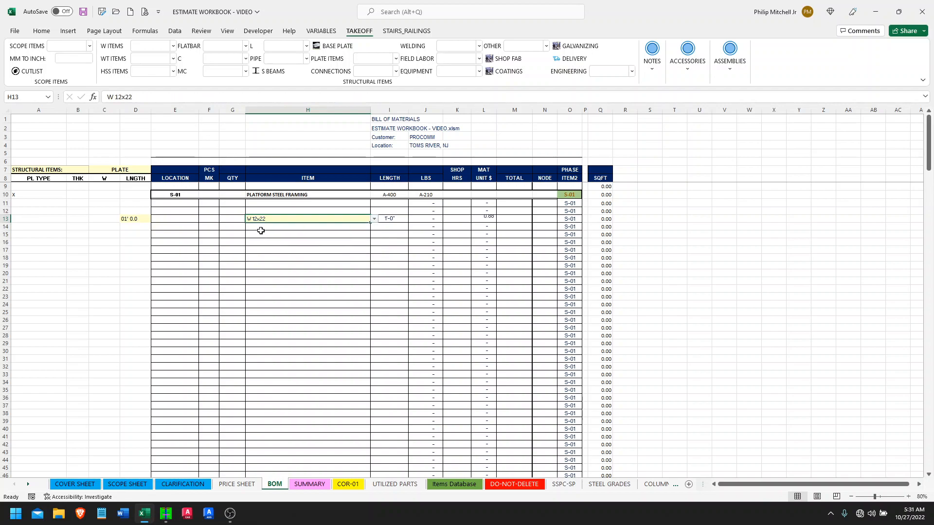
Step: Set the W 12x22 beam's quantity to 10 and its length to 15' 5.25
{"action": "left_click", "coordinate": [237, 221]}
{"action": "type", "text": "10"}
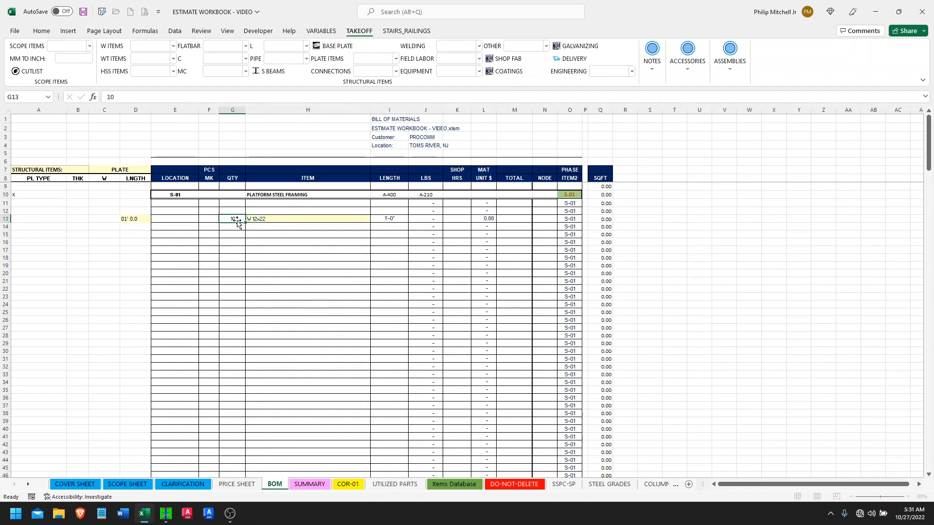
{"action": "key", "text": "Return"}
{"action": "left_click", "coordinate": [135, 220]}
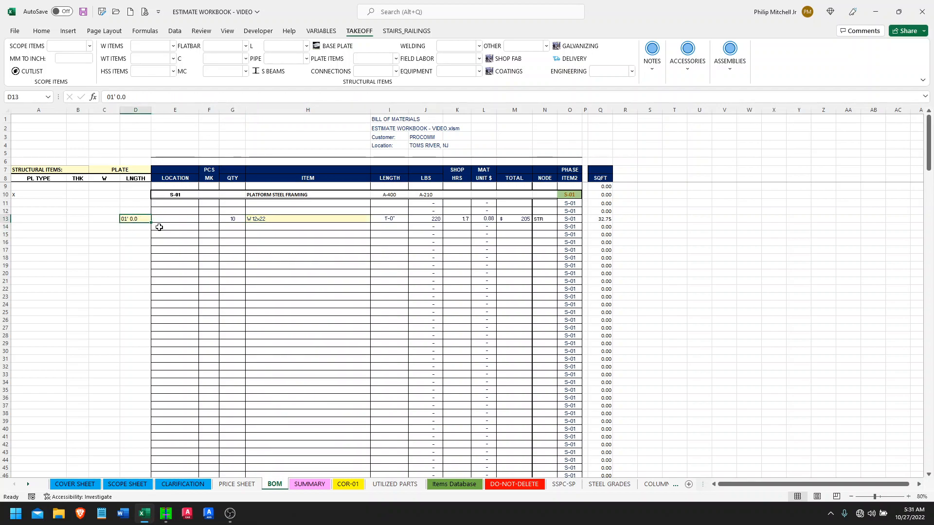
{"action": "type", "text": "15' 5.25"}
{"action": "key", "text": "Return"}
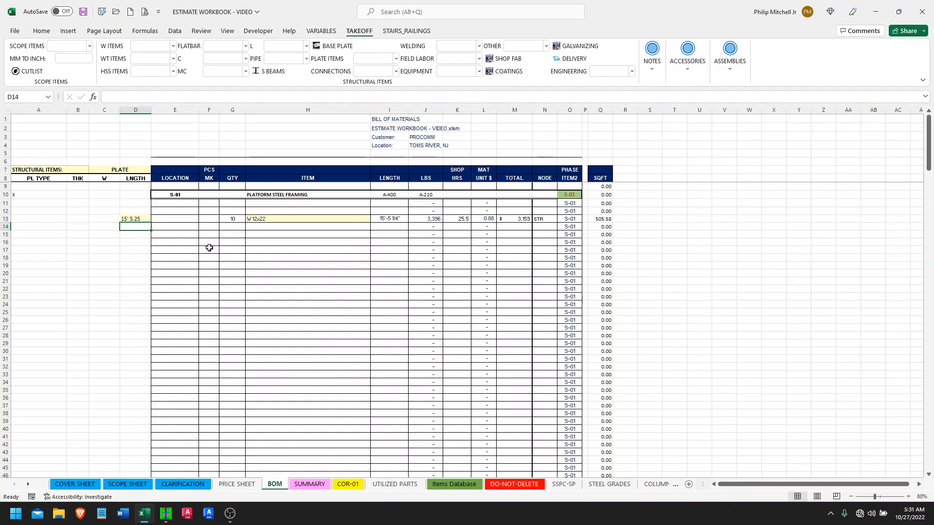
Step: Add a C channel item in row 14 and choose the C 9x13.4 size
{"action": "left_click", "coordinate": [264, 228]}
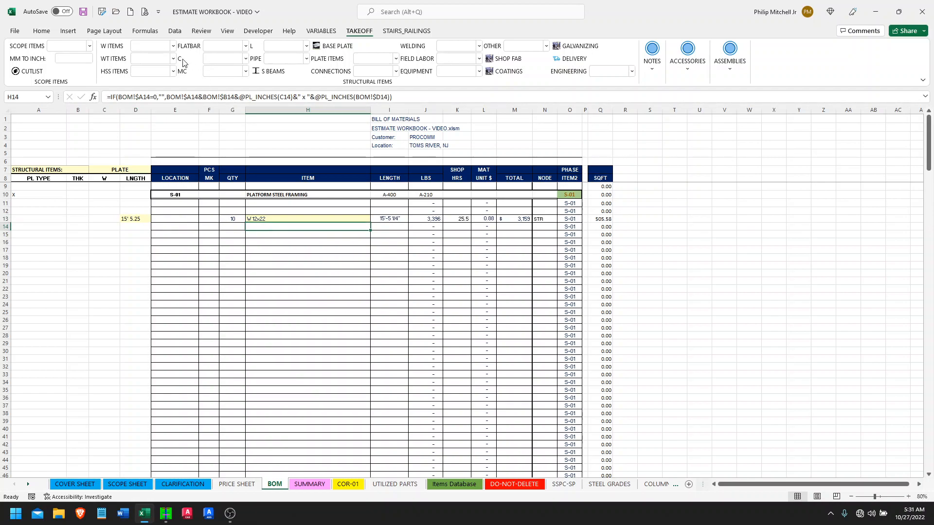
{"action": "left_click", "coordinate": [238, 57]}
{"action": "left_click", "coordinate": [237, 86]}
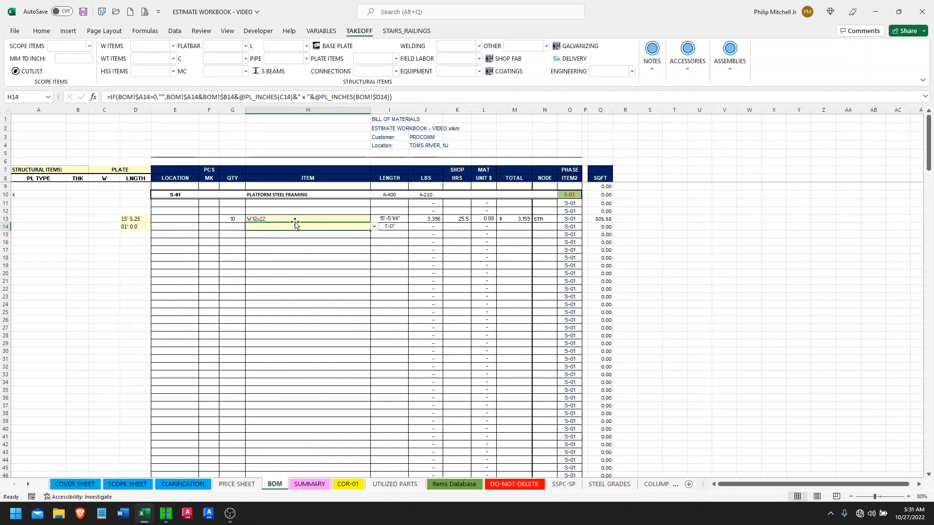
{"action": "left_click", "coordinate": [373, 227]}
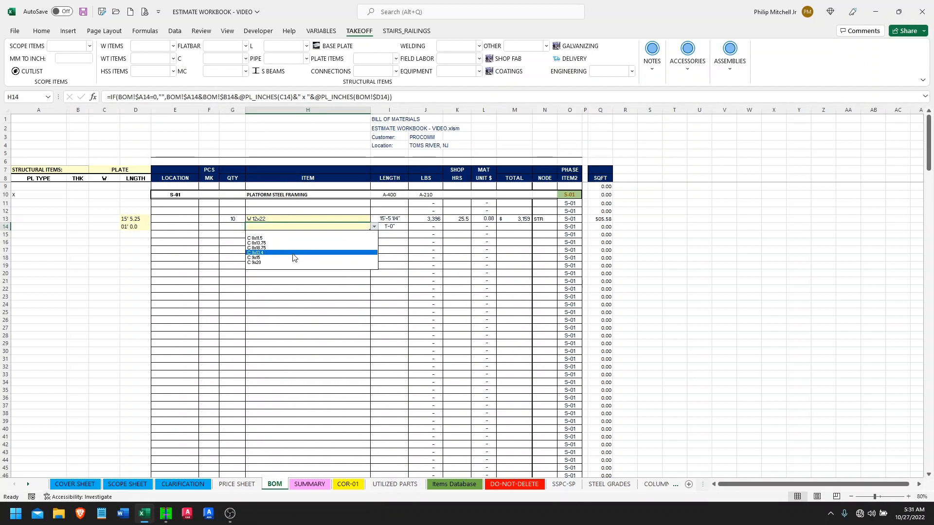
{"action": "left_click", "coordinate": [275, 254]}
Step: Set the C 9x13.4 channel's quantity to 15 and its length to 6' 5
{"action": "left_click", "coordinate": [241, 227]}
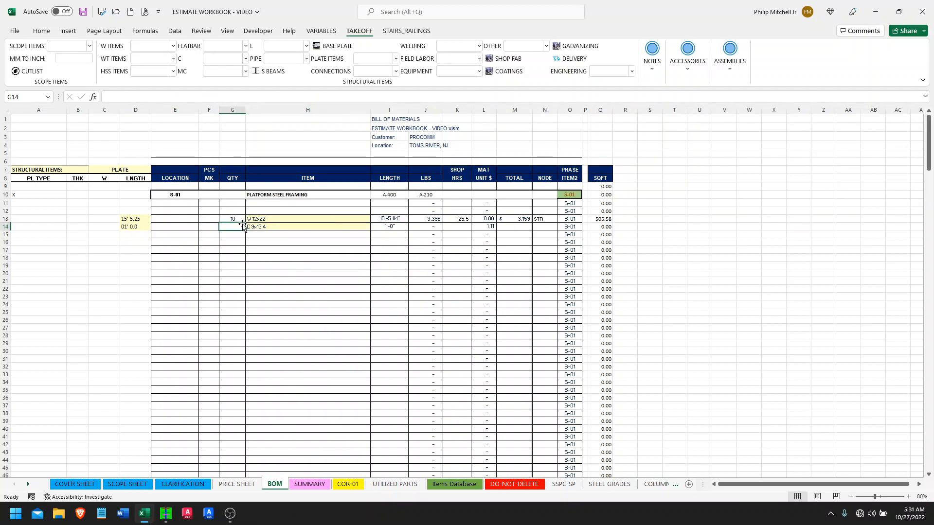
{"action": "type", "text": "15"}
{"action": "key", "text": "Return"}
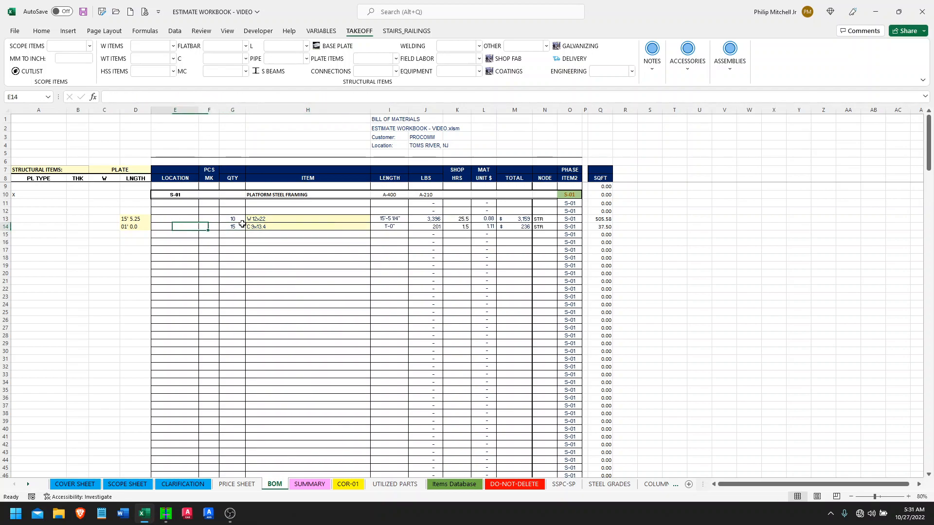
{"action": "type", "text": "6"}
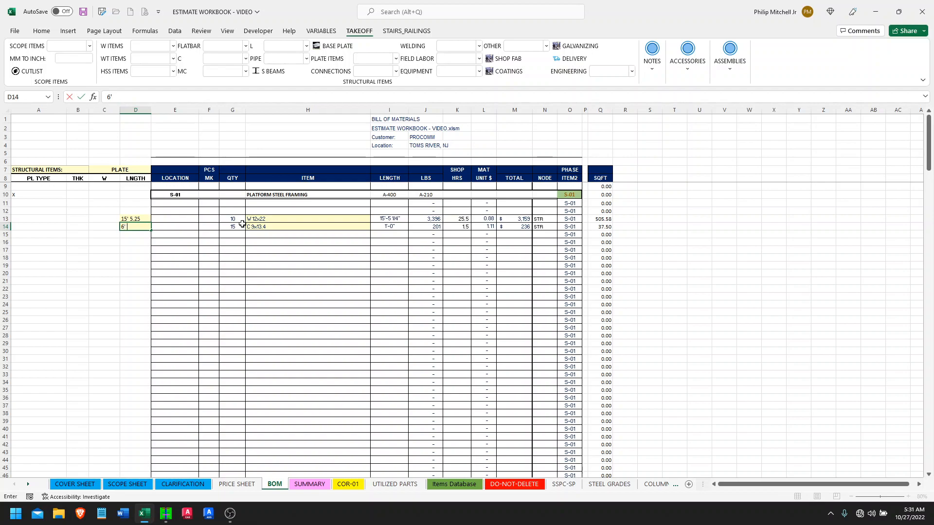
{"action": "type", "text": "' 5"}
{"action": "key", "text": "Return"}
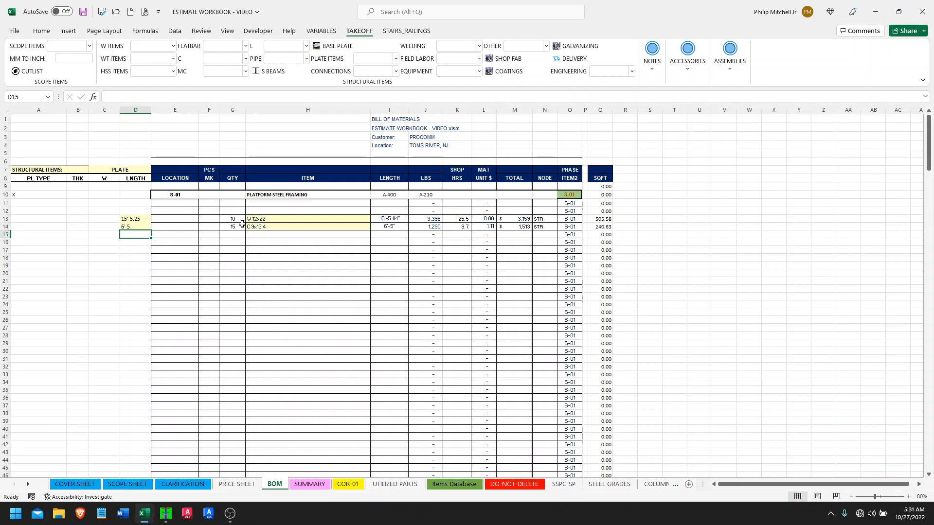
Step: Add a tube item from the HSS 6x group in row 15 and choose HSS 6x3x3/16
{"action": "left_click", "coordinate": [296, 242]}
{"action": "left_click", "coordinate": [295, 234]}
{"action": "left_click", "coordinate": [173, 46]}
{"action": "left_click", "coordinate": [190, 60]}
{"action": "left_click", "coordinate": [162, 62]}
{"action": "left_click", "coordinate": [192, 63]}
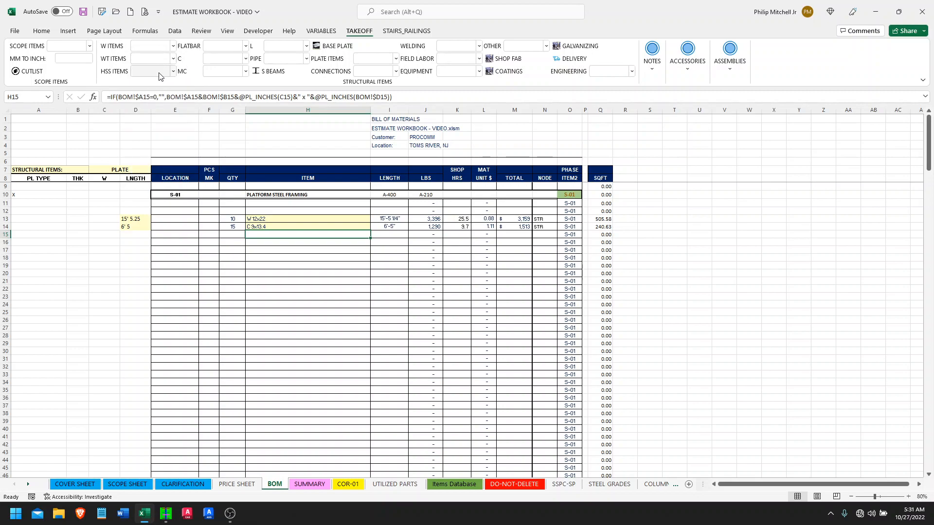
{"action": "left_click", "coordinate": [159, 73]}
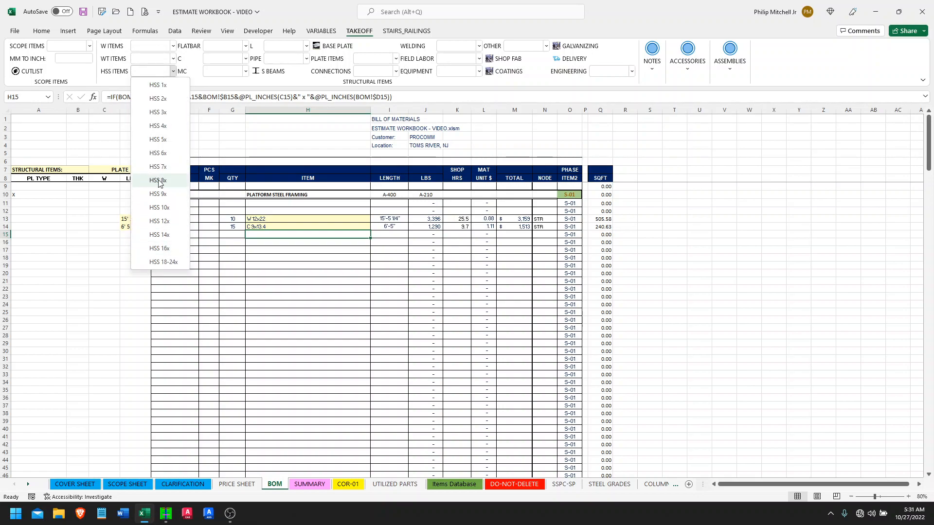
{"action": "left_click", "coordinate": [158, 153]}
{"action": "left_click", "coordinate": [374, 234]}
{"action": "mouse_move", "coordinate": [373, 245]}
{"action": "left_mouse_down"}
{"action": "mouse_move", "coordinate": [373, 265]}
{"action": "mouse_move", "coordinate": [374, 251]}
{"action": "left_mouse_up"}
{"action": "left_click", "coordinate": [313, 261]}
Step: Set the quantity of the HSS item in row 15 to 15
{"action": "left_click", "coordinate": [239, 235]}
{"action": "type", "text": "15"}
{"action": "key", "text": "Return"}
Step: Change the size of the HSS item in row 15 to HSS 6x2x1/4
{"action": "left_click", "coordinate": [262, 235]}
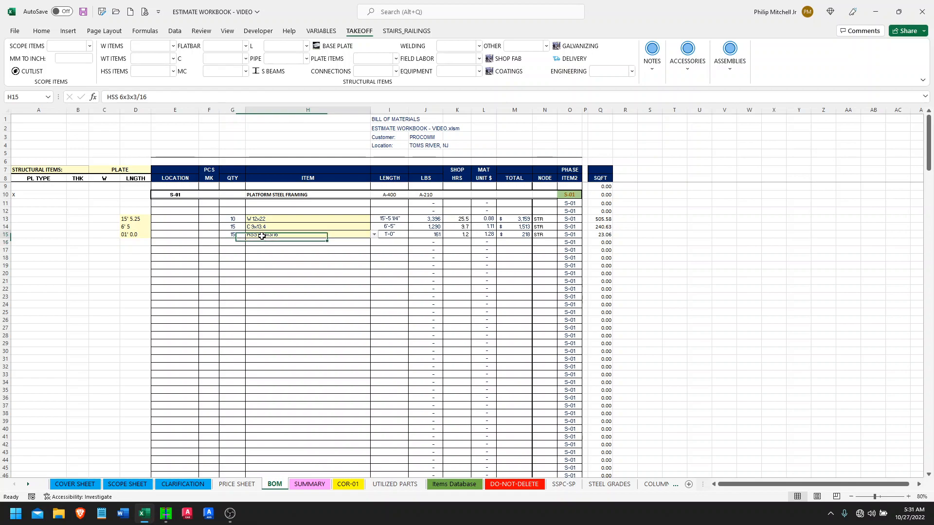
{"action": "left_click", "coordinate": [374, 235]}
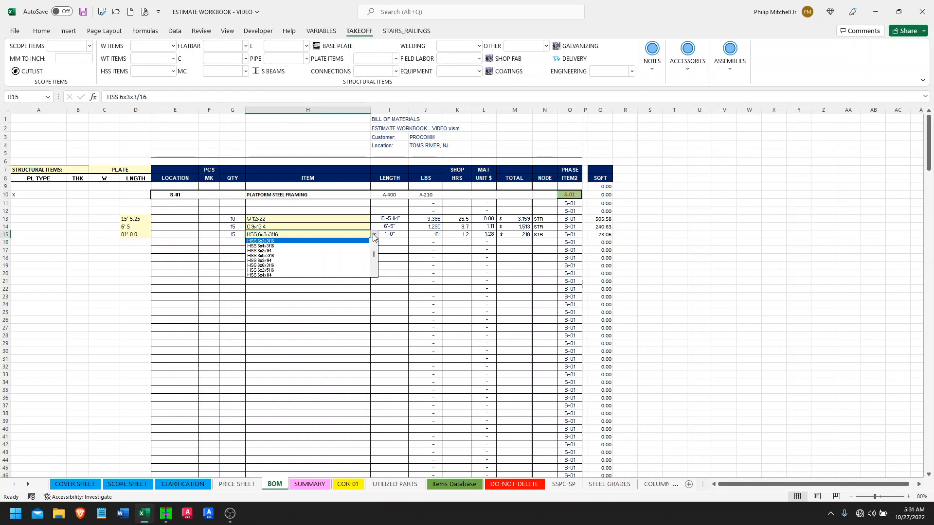
{"action": "key", "text": "Escape"}
{"action": "left_click", "coordinate": [280, 251]}
{"action": "left_click", "coordinate": [279, 234]}
{"action": "left_click", "coordinate": [374, 236]}
{"action": "left_click", "coordinate": [285, 250]}
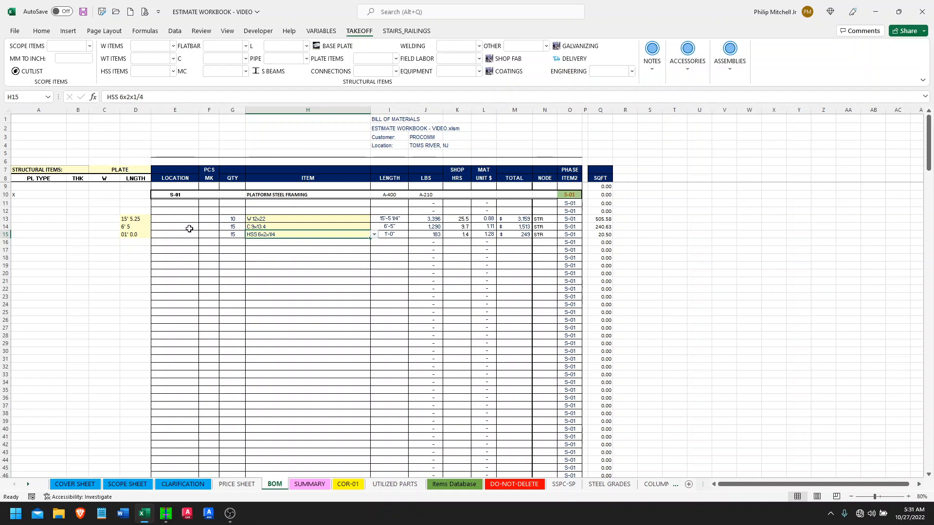
Step: Add a plate item in row 17 with the type Stiffner PL and a thickness of 5/16
{"action": "left_click", "coordinate": [269, 249]}
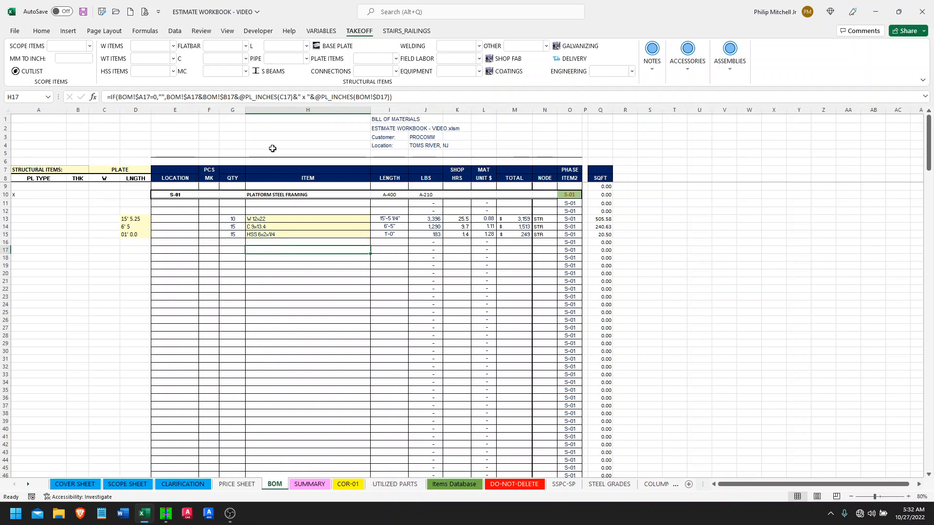
{"action": "left_click", "coordinate": [391, 59]}
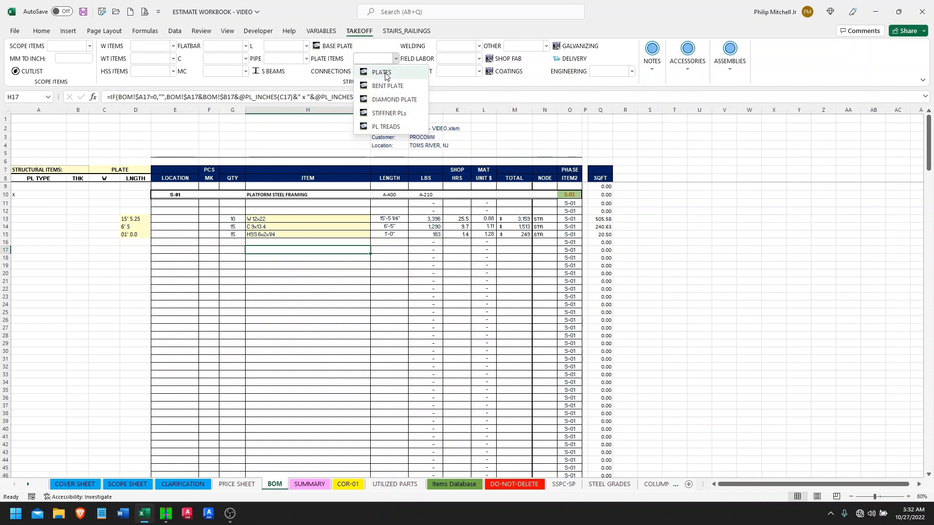
{"action": "left_click", "coordinate": [382, 73]}
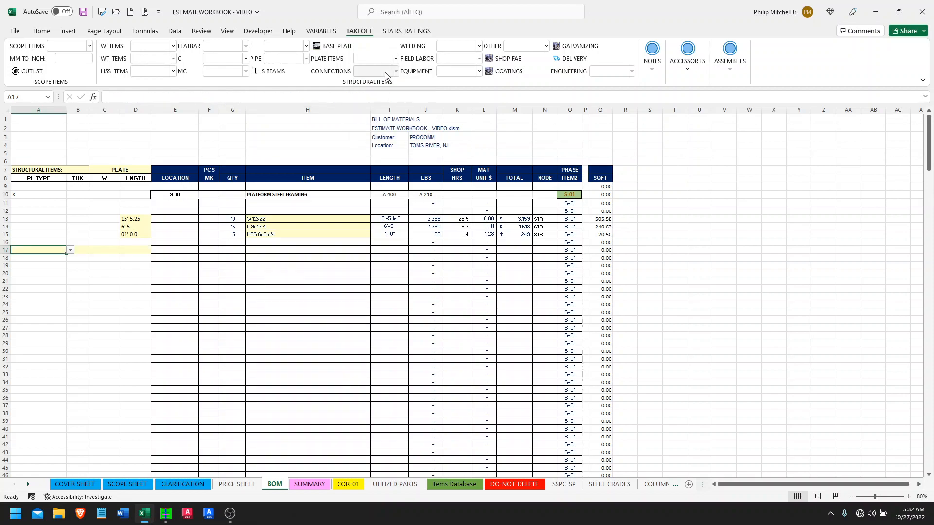
{"action": "left_click", "coordinate": [70, 250]}
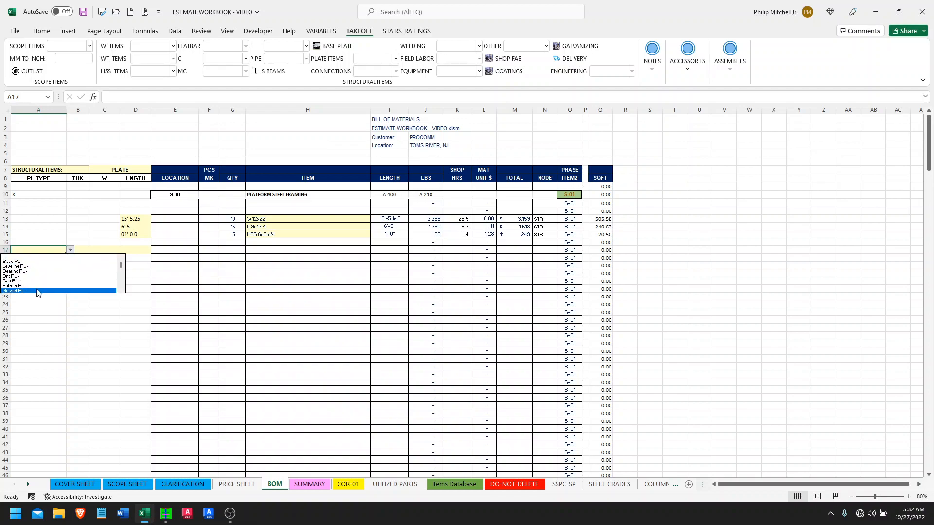
{"action": "mouse_move", "coordinate": [121, 265]}
{"action": "left_mouse_down"}
{"action": "mouse_move", "coordinate": [121, 284]}
{"action": "mouse_move", "coordinate": [124, 264]}
{"action": "left_mouse_up"}
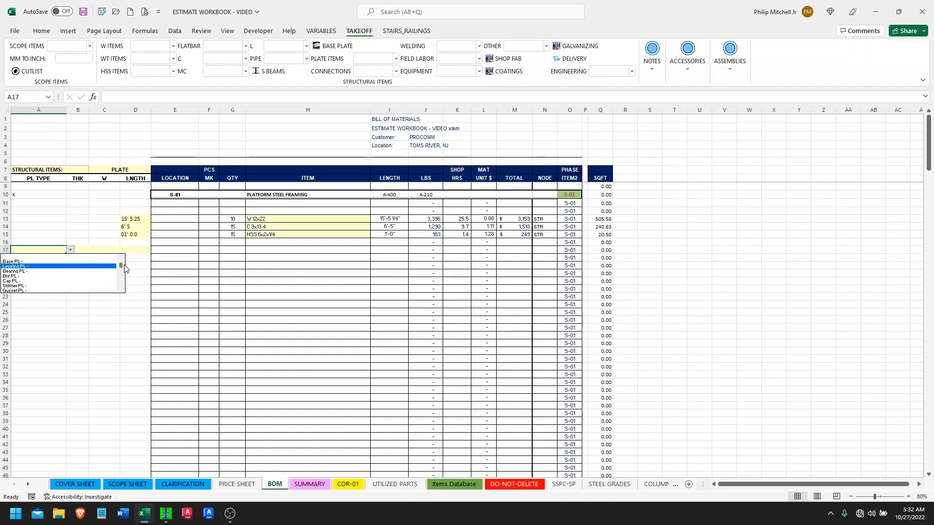
{"action": "left_click", "coordinate": [17, 287]}
{"action": "left_click", "coordinate": [80, 250]}
{"action": "left_click", "coordinate": [92, 250]}
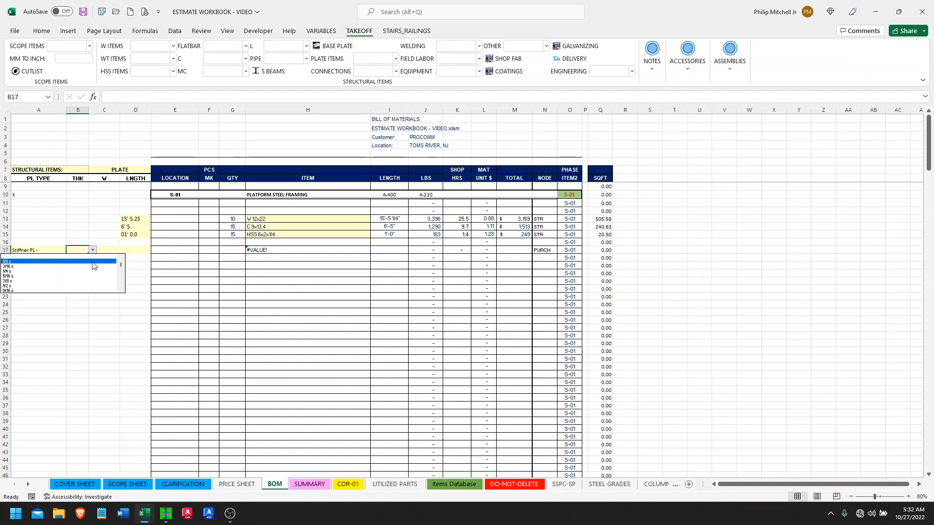
{"action": "mouse_move", "coordinate": [122, 263]}
{"action": "left_mouse_down"}
{"action": "mouse_move", "coordinate": [121, 280]}
{"action": "mouse_move", "coordinate": [122, 264]}
{"action": "left_mouse_up"}
{"action": "left_click", "coordinate": [53, 278]}
Step: Set the stiffener plate's width to 5, its length to 24 and its quantity to 15
{"action": "left_click", "coordinate": [107, 250]}
{"action": "type", "text": "5"}
{"action": "key", "text": "Tab"}
{"action": "type", "text": "2"}
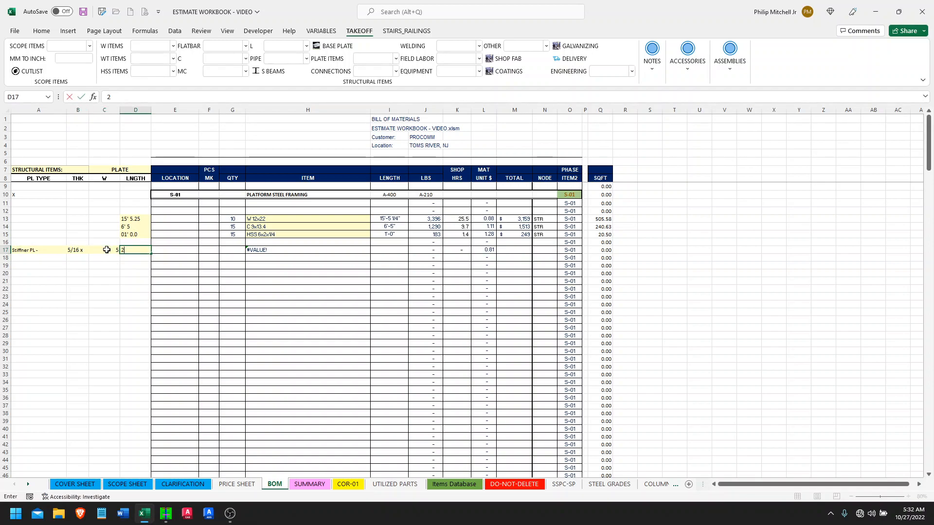
{"action": "type", "text": "4"}
{"action": "key", "text": "Tab"}
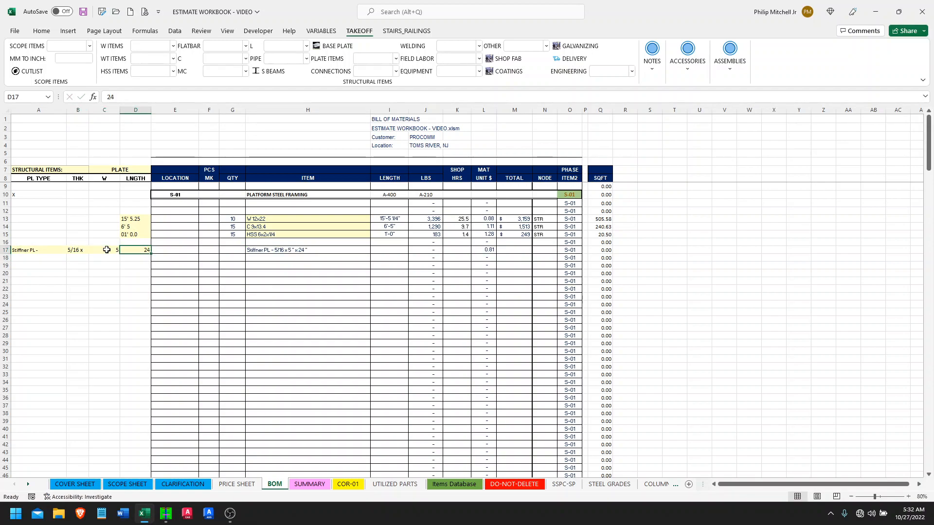
{"action": "type", "text": "15"}
{"action": "key", "text": "Return"}
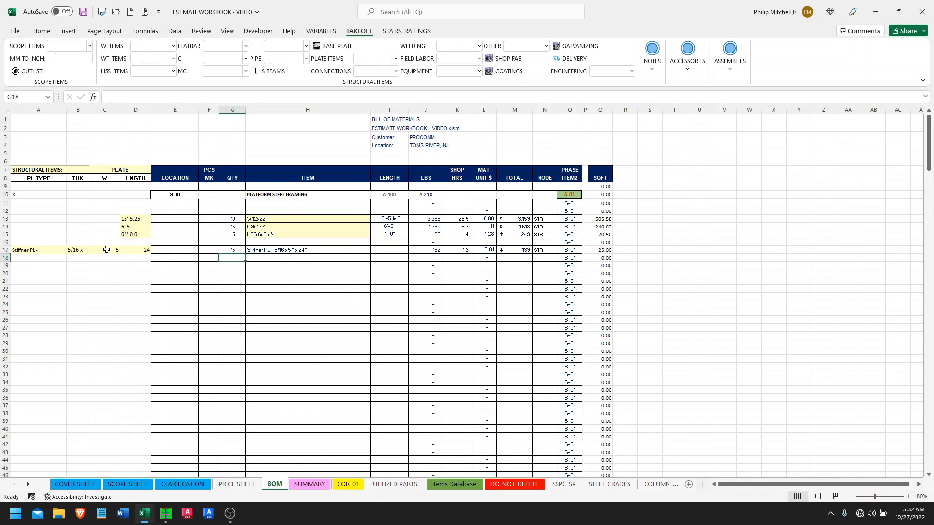
Step: Add a 3/8 flat bar item in row 20 and choose the FL - 3/8 x 2-1/2" size
{"action": "left_click", "coordinate": [225, 272]}
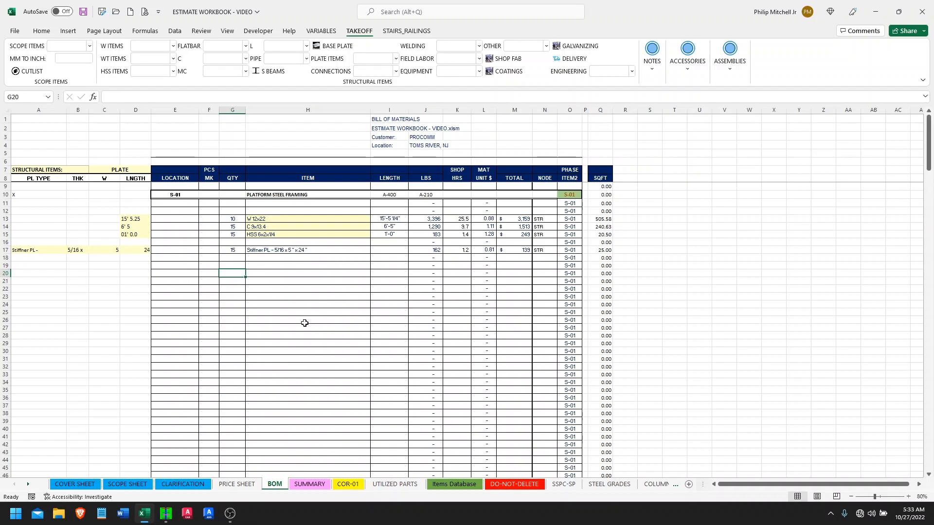
{"action": "scroll", "coordinate": [304, 323], "scroll_direction": "down", "scroll_amount": 1}
{"action": "scroll", "coordinate": [307, 321], "scroll_direction": "up", "scroll_amount": 1}
{"action": "left_click", "coordinate": [237, 47]}
{"action": "left_click", "coordinate": [252, 87]}
{"action": "left_click", "coordinate": [374, 274]}
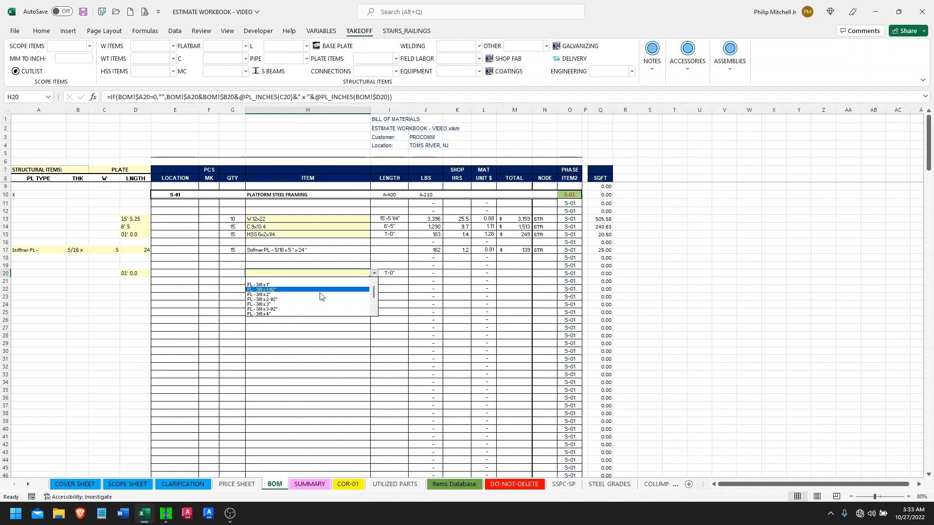
{"action": "left_click", "coordinate": [326, 300]}
Step: Set the flat bar's quantity in row 20 to 15 and enter 15.25 as its length
{"action": "left_click", "coordinate": [241, 273]}
{"action": "type", "text": "15"}
{"action": "key", "text": "Left"}
{"action": "key", "text": "Left"}
{"action": "key", "text": "Left"}
{"action": "type", "text": "15' 5"}
{"action": "type", "text": ".25"}
{"action": "key", "text": "Return"}
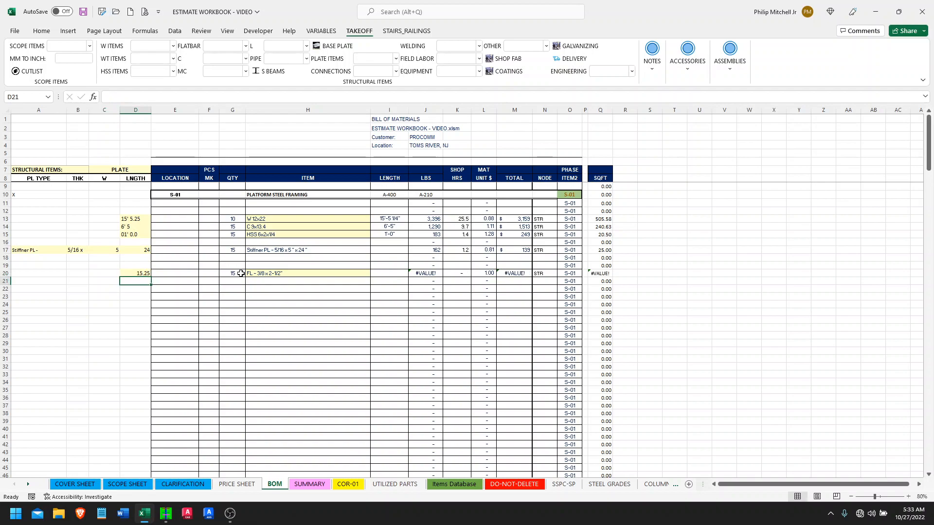
Step: Correct the flat bar's length in row 20 to 15' 2.25, with a space between feet and inches
{"action": "key", "text": "Up"}
{"action": "type", "text": "15"}
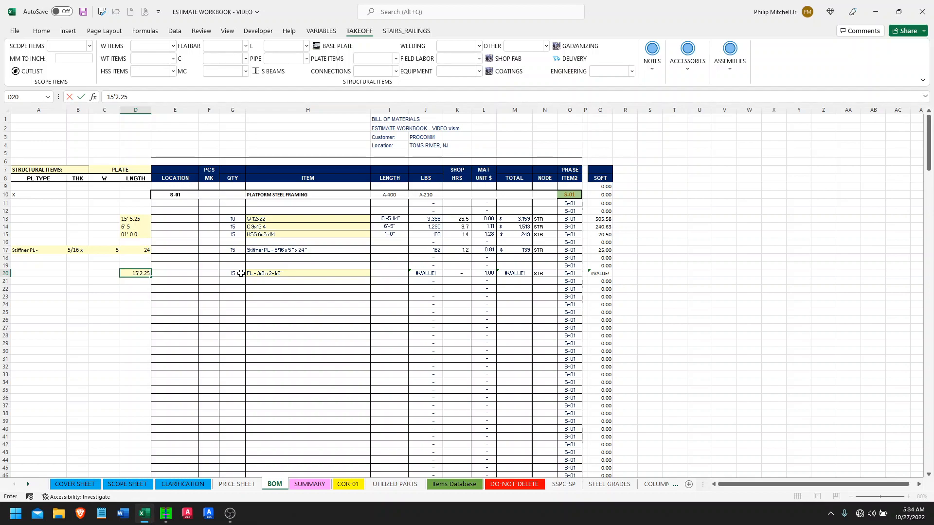
{"action": "type", "text": "'2.25"}
{"action": "key", "text": "Return"}
{"action": "left_click", "coordinate": [135, 274]}
{"action": "type", "text": "15' 2.25"}
{"action": "key", "text": "Return"}
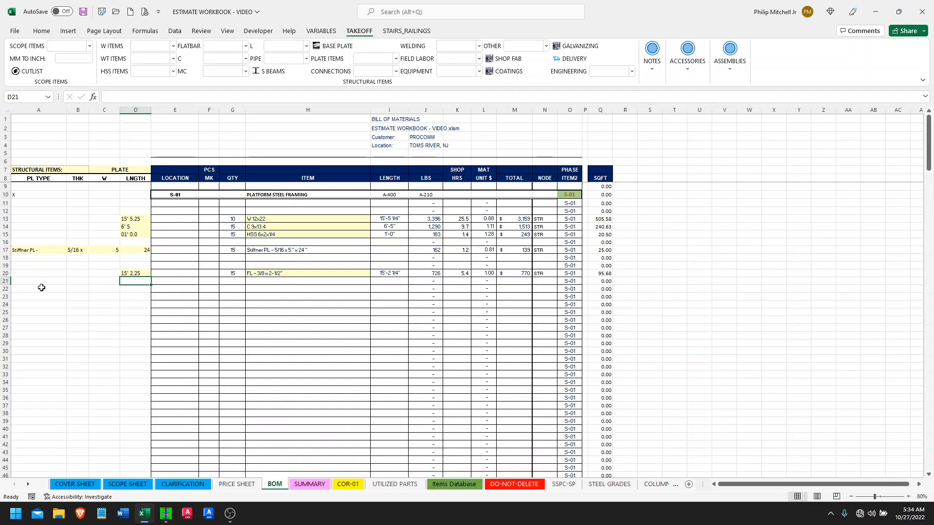
Step: Set the flat bar's length in row 20 to 2' 5.375
{"action": "key", "text": "Up"}
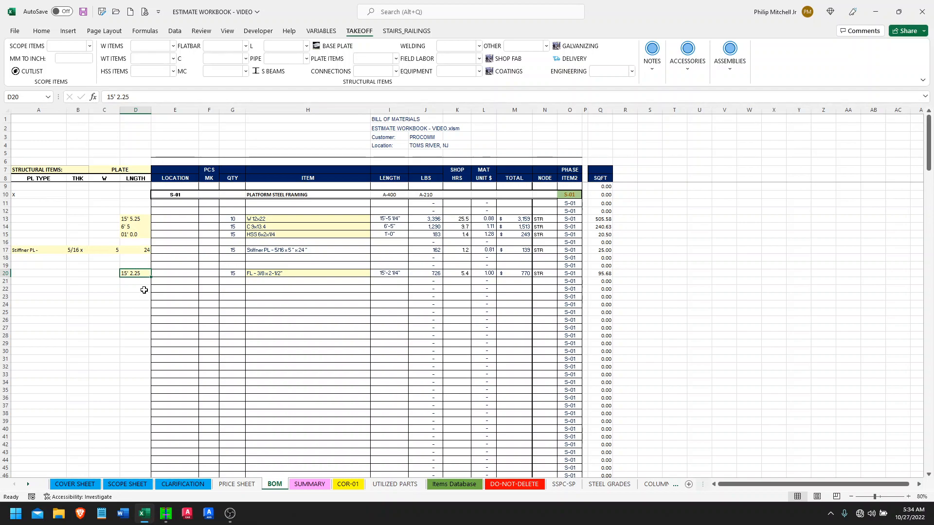
{"action": "type", "text": "2"}
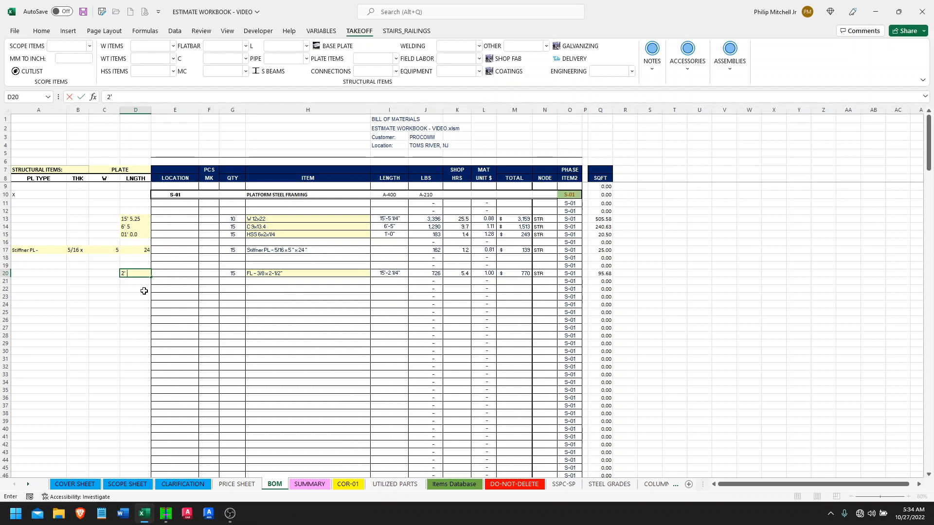
{"action": "key", "text": "Return"}
{"action": "key", "text": "Up"}
{"action": "key", "text": "Right"}
{"action": "key", "text": "Right"}
{"action": "key", "text": "Right"}
{"action": "key", "text": "Right"}
{"action": "key", "text": "Right"}
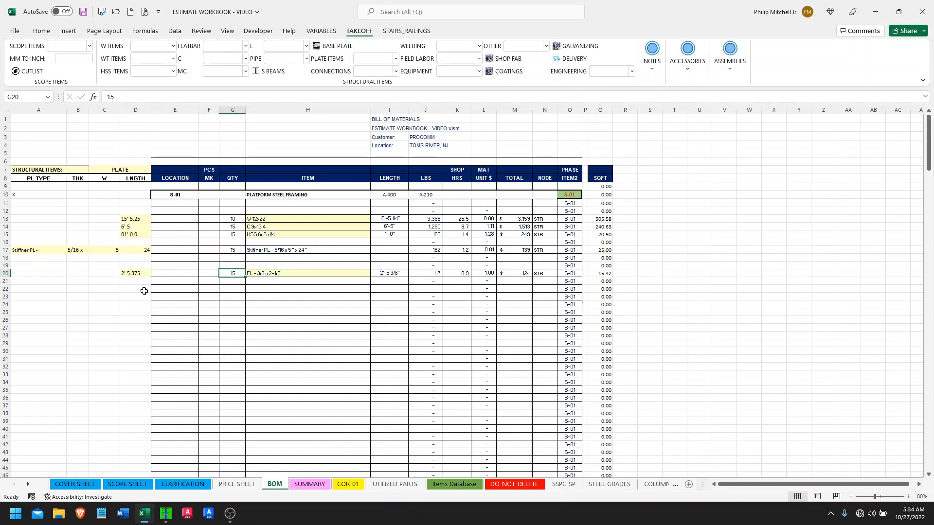
Step: Examine the flat bar's formatted length in row 20 against its feet-and-inches length entry
{"action": "key", "text": "Up"}
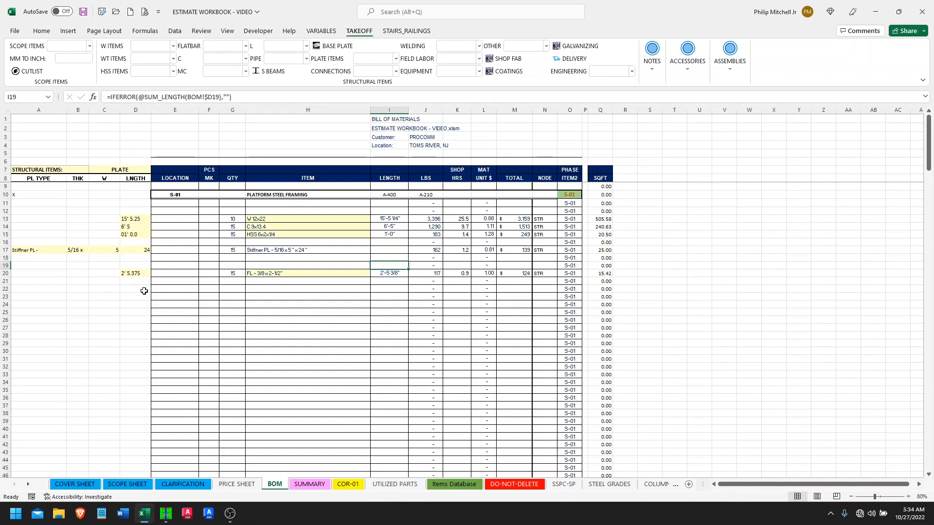
{"action": "key", "text": "Down"}
{"action": "key", "text": "Left"}
{"action": "key", "text": "Right"}
{"action": "key", "text": "Left"}
{"action": "key", "text": "Left"}
{"action": "key", "text": "Left"}
{"action": "key", "text": "Left"}
{"action": "key", "text": "Left"}
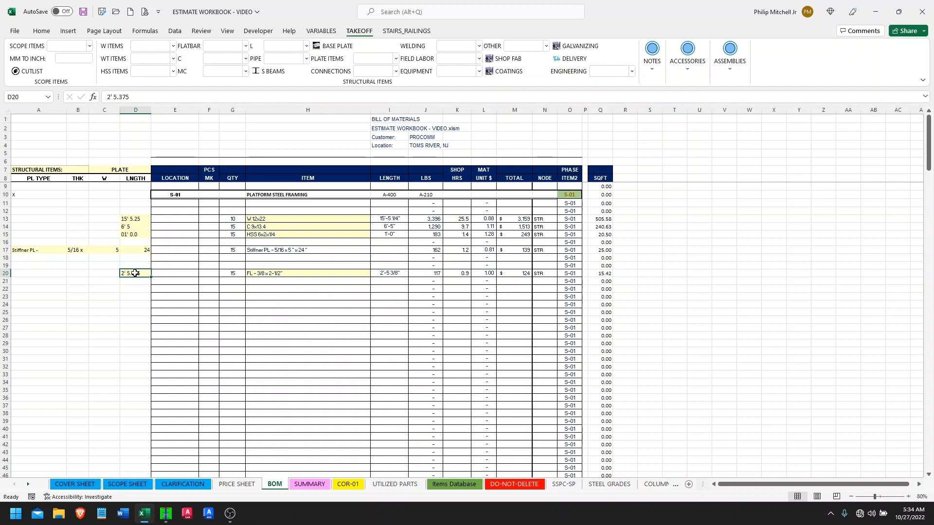
Step: Add a W12 beam item in row 23 and choose the W 12x22 size
{"action": "left_click", "coordinate": [254, 288]}
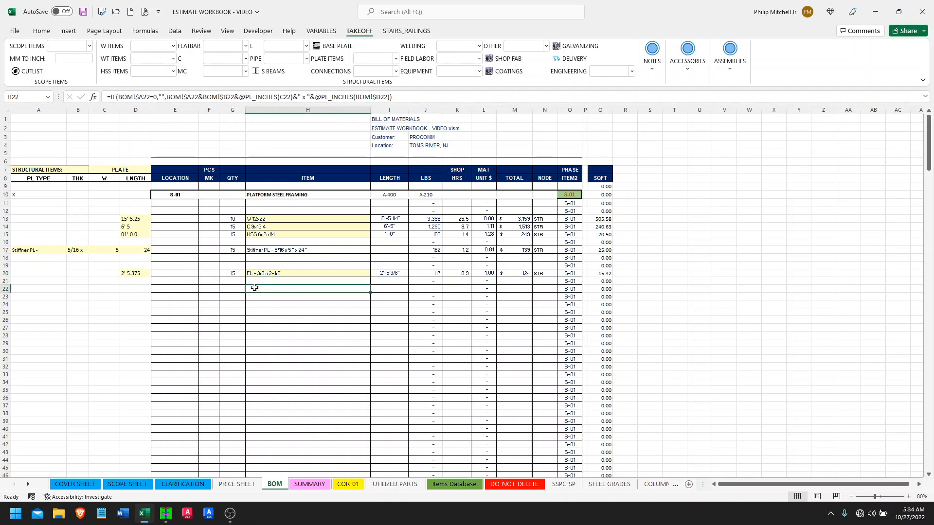
{"action": "left_click", "coordinate": [353, 296]}
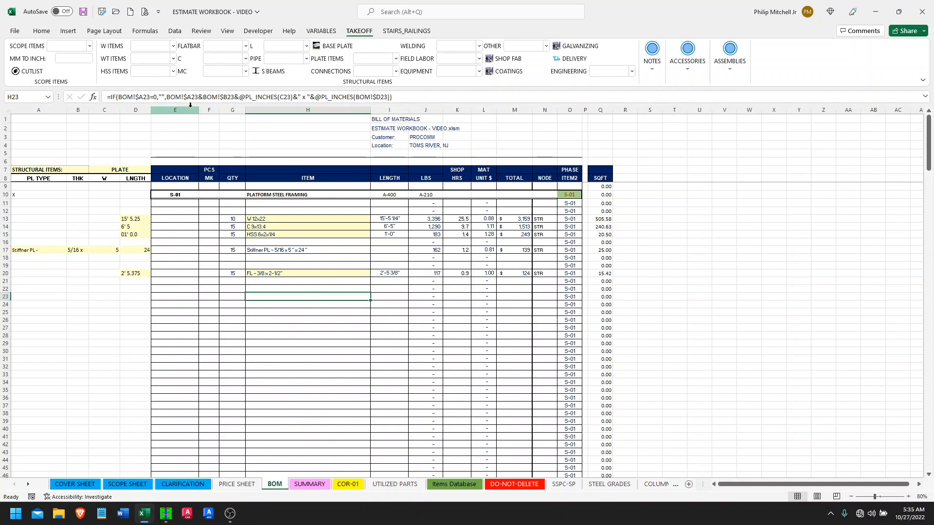
{"action": "left_click", "coordinate": [173, 46]}
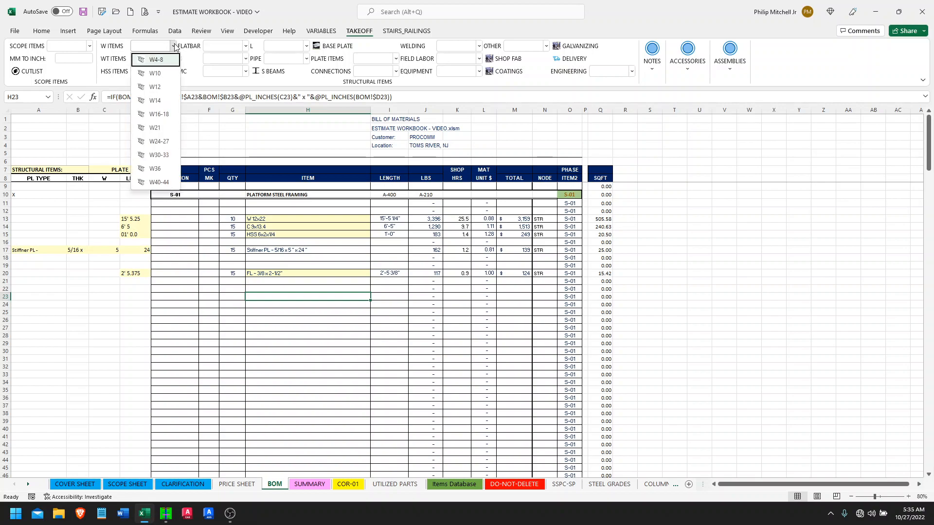
{"action": "left_click", "coordinate": [162, 74]}
{"action": "left_click", "coordinate": [372, 298]}
{"action": "left_click", "coordinate": [296, 325]}
Step: Set the row 23 beam's quantity to 10 and its length by converting 1660 mm to feet and inches
{"action": "left_click", "coordinate": [229, 296]}
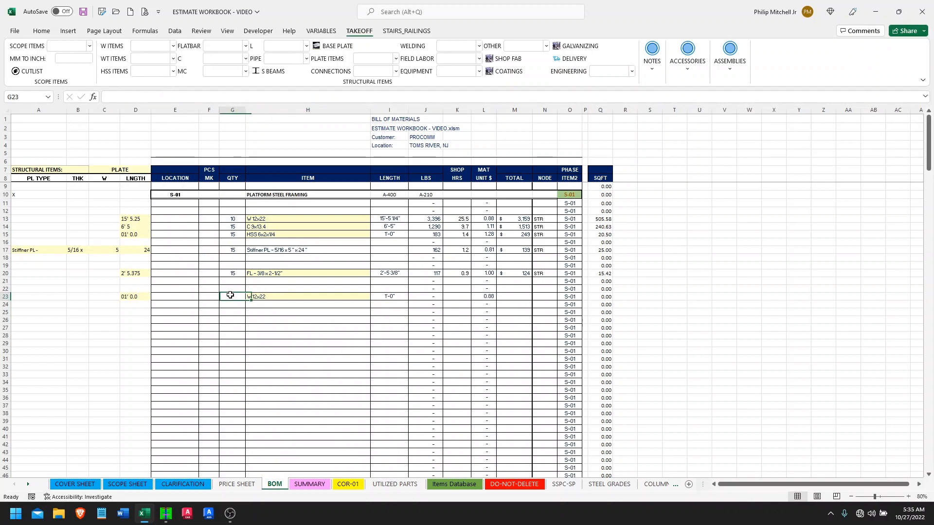
{"action": "type", "text": "10"}
{"action": "key", "text": "ctrl+Return"}
{"action": "left_click", "coordinate": [66, 58]}
{"action": "type", "text": "1660"}
{"action": "key", "text": "Return"}
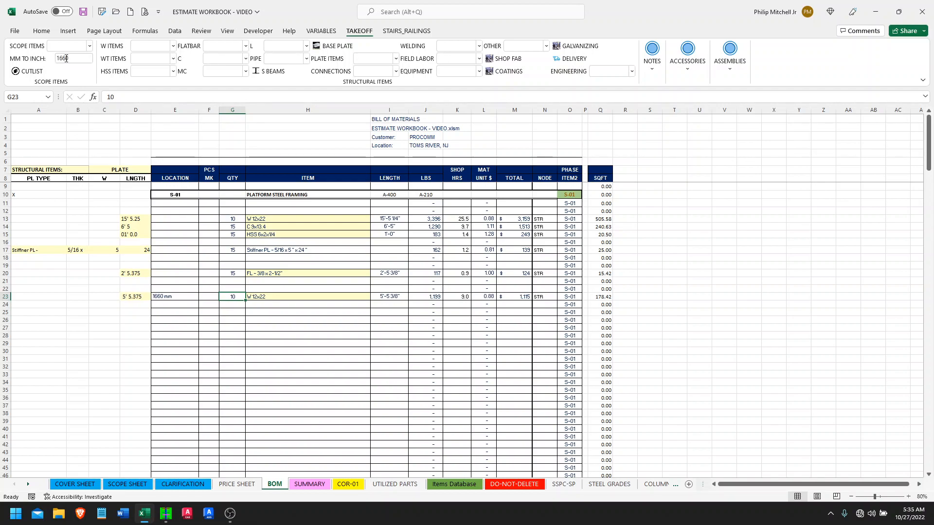
{"action": "left_click", "coordinate": [171, 297]}
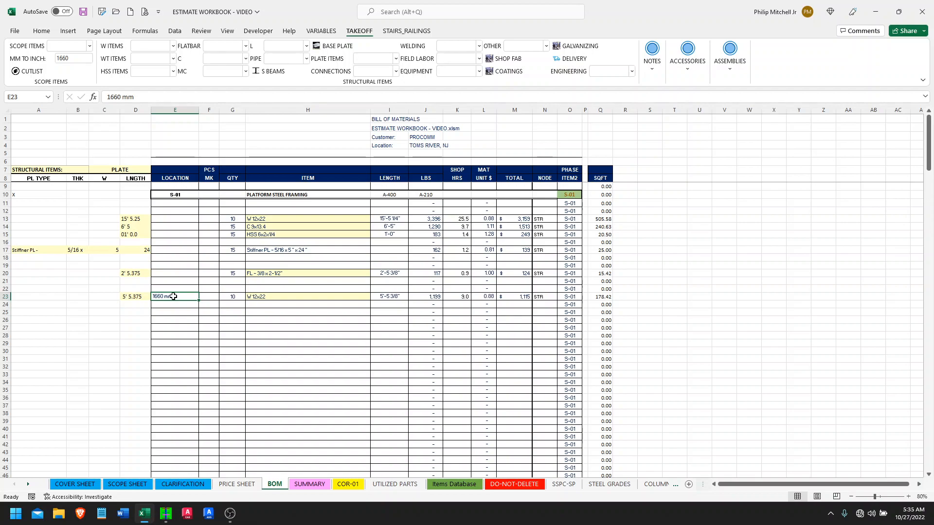
{"action": "left_click", "coordinate": [392, 297]}
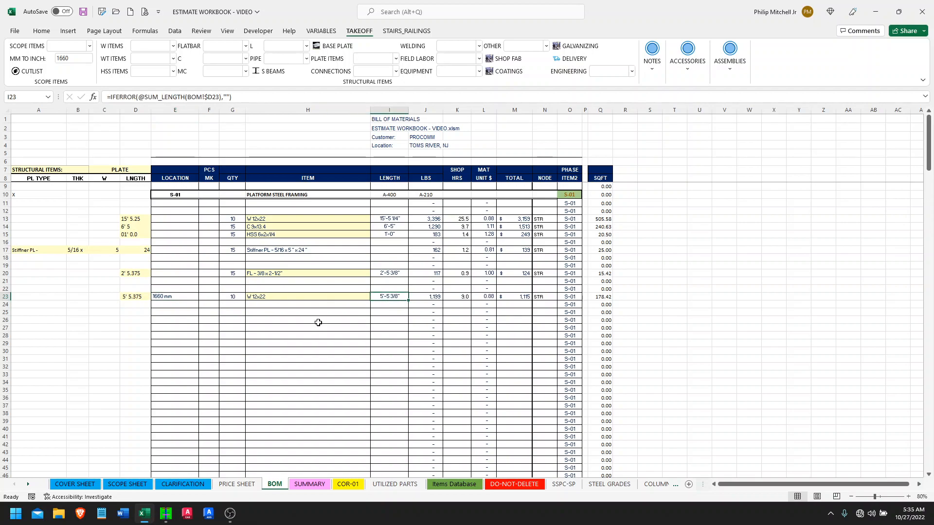
Step: Add a channel item in row 25 and choose the C 9x13.4 size
{"action": "left_click", "coordinate": [283, 311]}
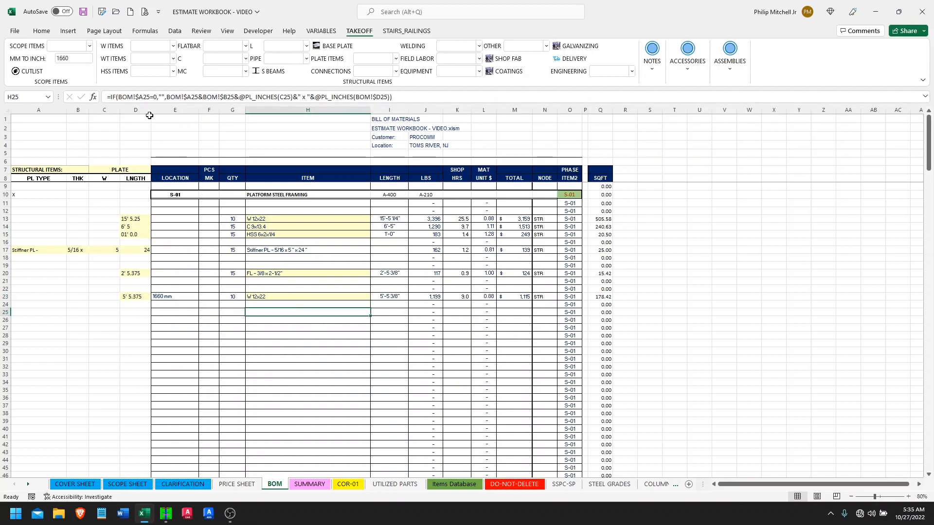
{"action": "left_click", "coordinate": [225, 58]}
{"action": "left_click", "coordinate": [230, 87]}
{"action": "left_click", "coordinate": [374, 312]}
{"action": "left_click", "coordinate": [297, 339]}
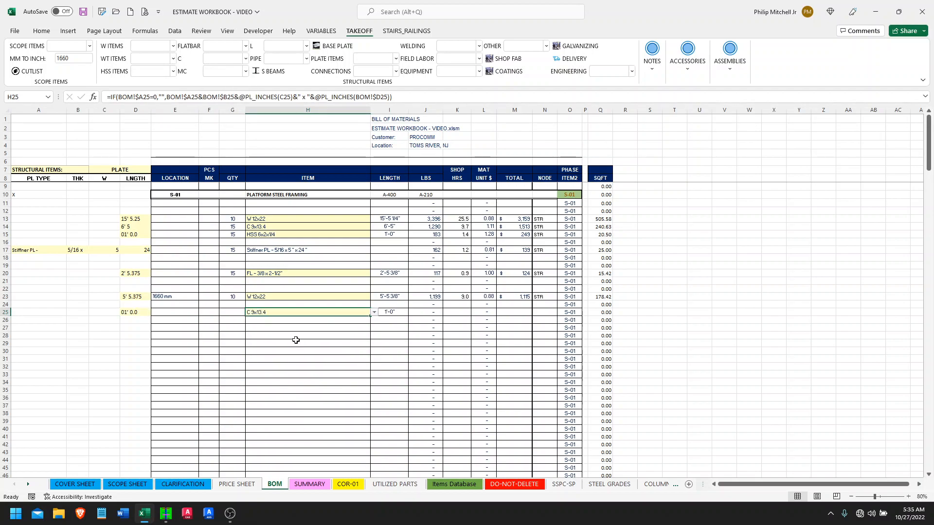
Step: Set the row 25 channel's quantity to 15 and its length by converting 980 mm to feet and inches
{"action": "left_click", "coordinate": [240, 313]}
{"action": "type", "text": "15"}
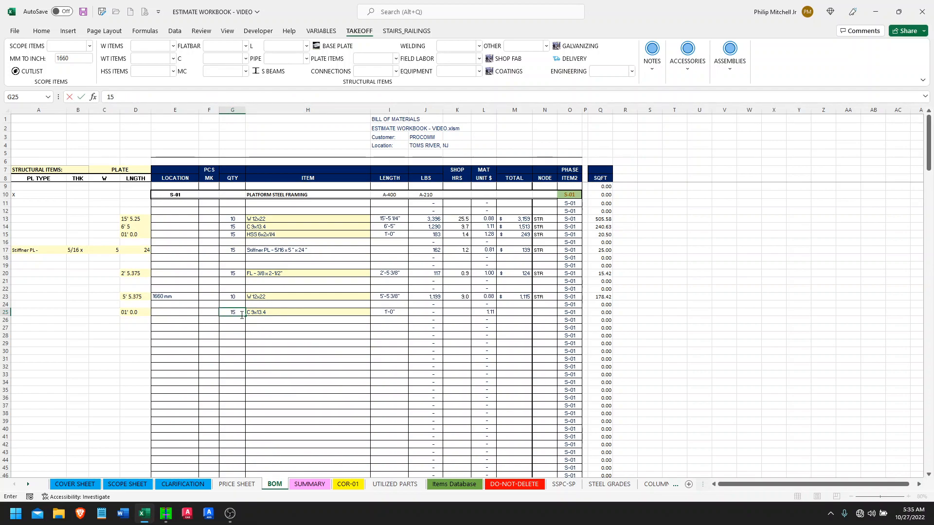
{"action": "key", "text": "Return"}
{"action": "key", "text": "Right"}
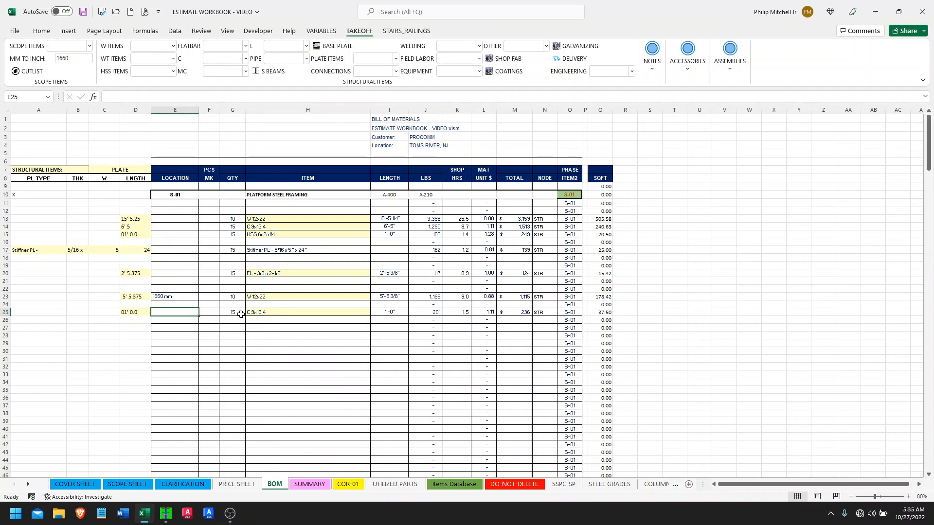
{"action": "left_click", "coordinate": [75, 58]}
{"action": "type", "text": "980"}
{"action": "key", "text": "Return"}
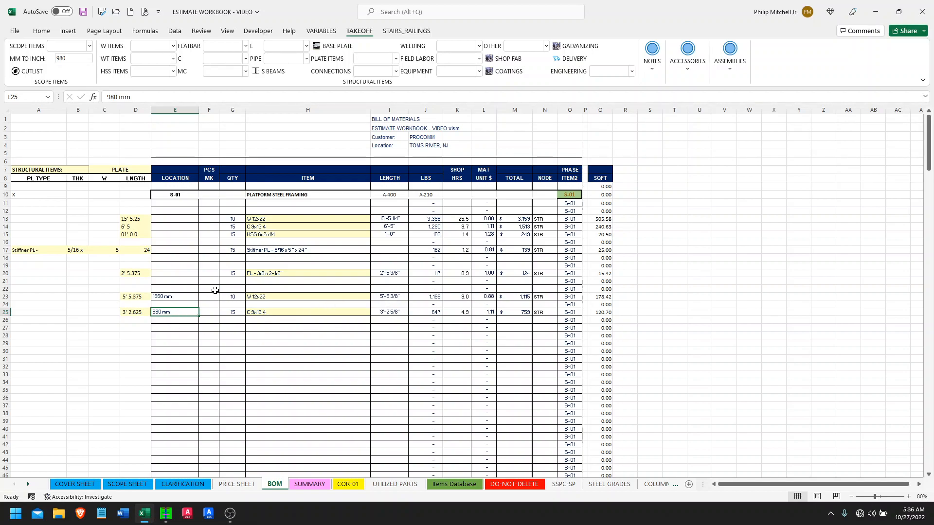
Step: Add a W10 beam item in row 28 and choose the W 10x12 size
{"action": "left_click", "coordinate": [252, 334]}
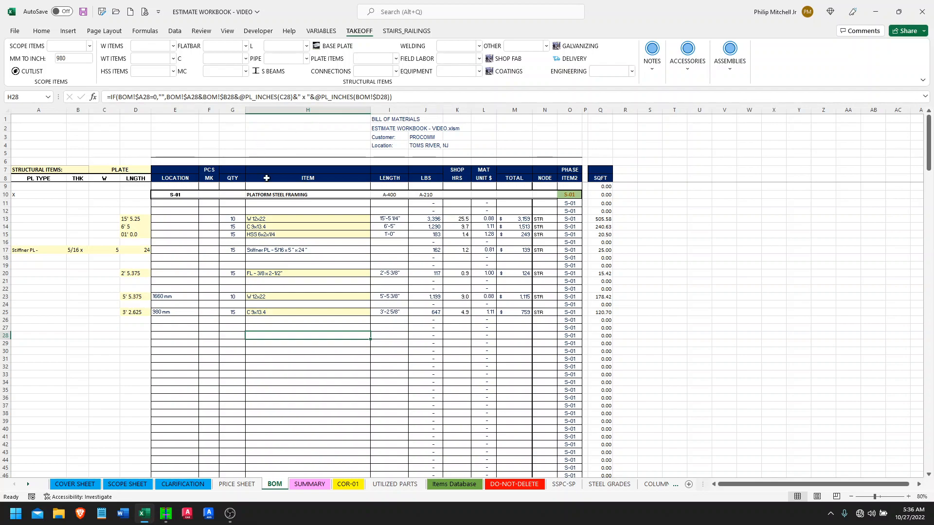
{"action": "left_click", "coordinate": [165, 46]}
{"action": "left_click", "coordinate": [157, 76]}
{"action": "left_click", "coordinate": [374, 336]}
{"action": "left_click", "coordinate": [283, 348]}
Step: Add a W21 beam item in row 35 and choose the W 21x55 size
{"action": "left_click", "coordinate": [284, 389]}
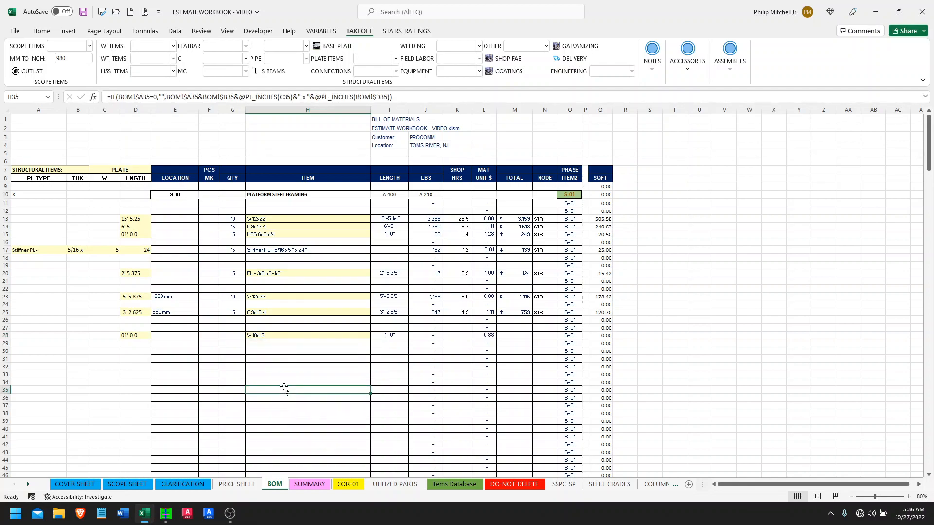
{"action": "left_click", "coordinate": [157, 53]}
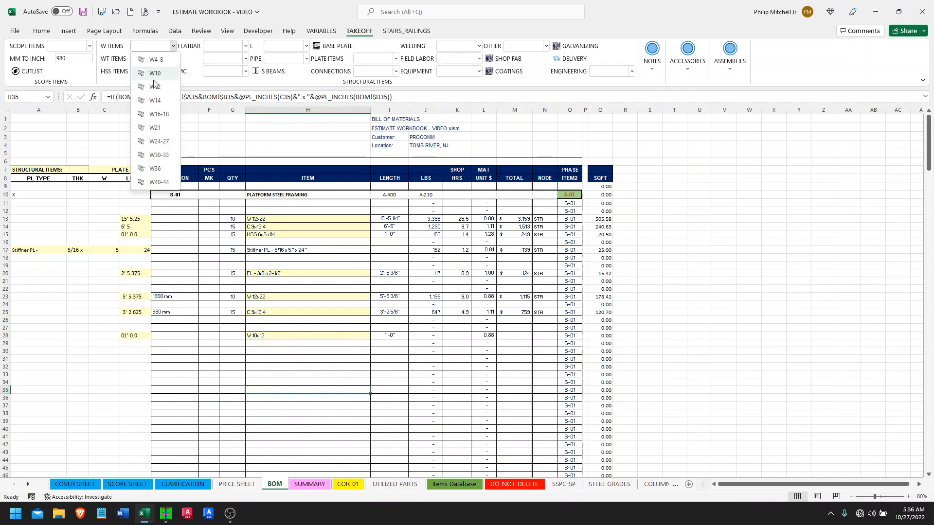
{"action": "left_click", "coordinate": [152, 127]}
{"action": "left_click", "coordinate": [374, 391]}
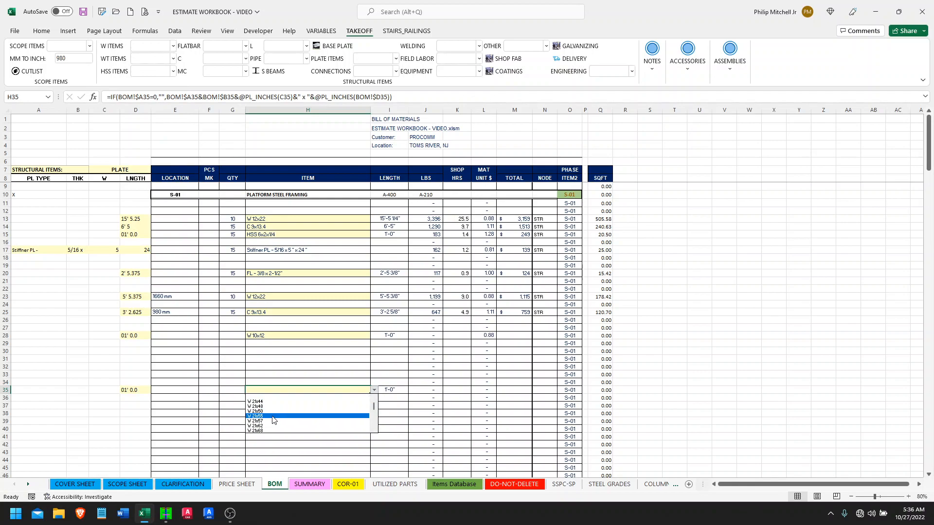
{"action": "left_click", "coordinate": [273, 420]}
Step: Set the quantity of the W 10x12 beam to 5 and of the W 21x55 beam to 15
{"action": "left_click", "coordinate": [229, 336]}
{"action": "type", "text": "5"}
{"action": "key", "text": "Return"}
{"action": "key", "text": "Down"}
{"action": "key", "text": "Down"}
{"action": "key", "text": "Down"}
{"action": "key", "text": "Down"}
{"action": "key", "text": "Down"}
{"action": "key", "text": "Down"}
{"action": "type", "text": "15"}
{"action": "key", "text": "Return"}
{"action": "key", "text": "Up"}
{"action": "key", "text": "Up"}
{"action": "key", "text": "Up"}
{"action": "key", "text": "Up"}
{"action": "key", "text": "Up"}
{"action": "key", "text": "Up"}
{"action": "key", "text": "Up"}
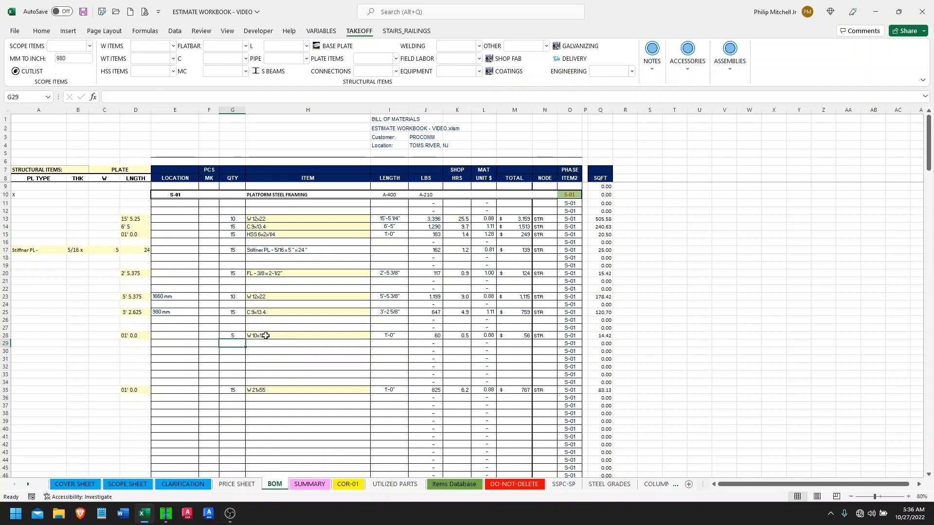
Step: Insert an LL BOLT-BOLT connection in row 29 with the W 10x12 beam in row 28 as its corresponding beam
{"action": "left_click", "coordinate": [377, 70]}
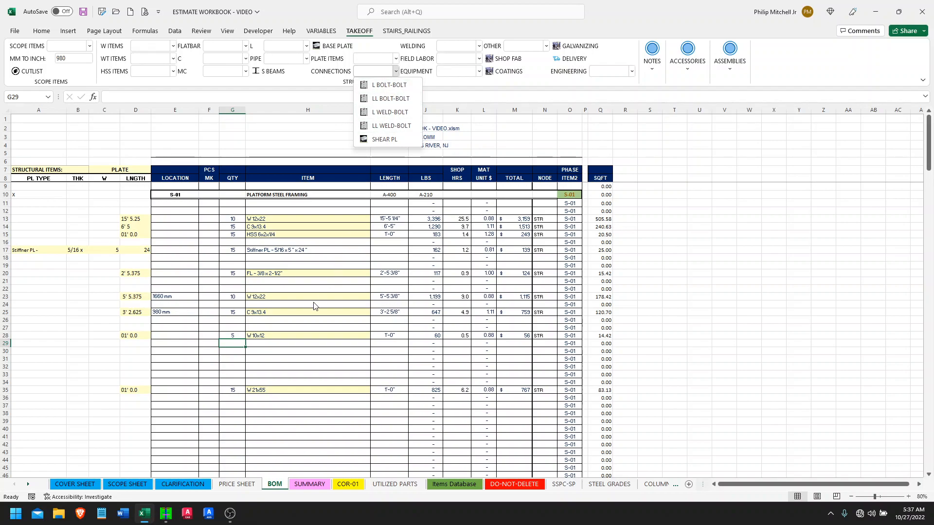
{"action": "left_click", "coordinate": [284, 354]}
{"action": "left_click", "coordinate": [275, 342]}
{"action": "left_click", "coordinate": [396, 71]}
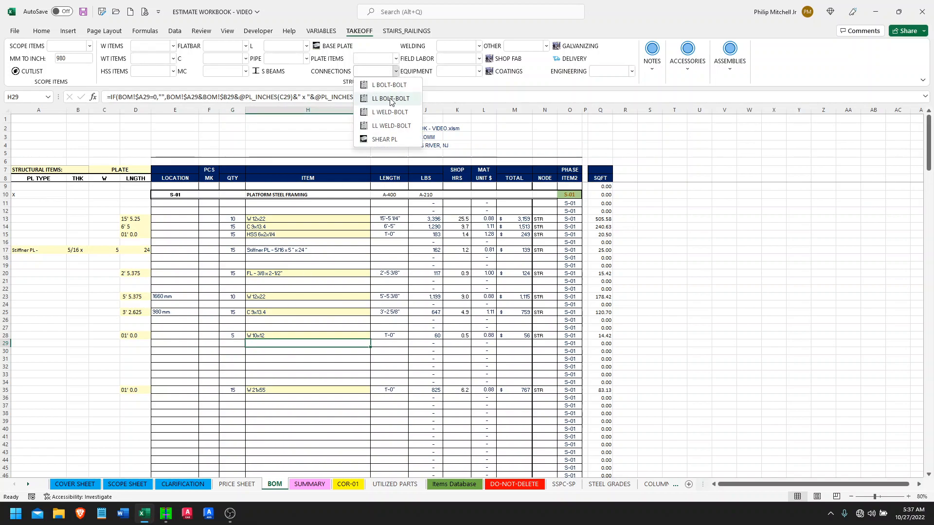
{"action": "left_click", "coordinate": [390, 99]}
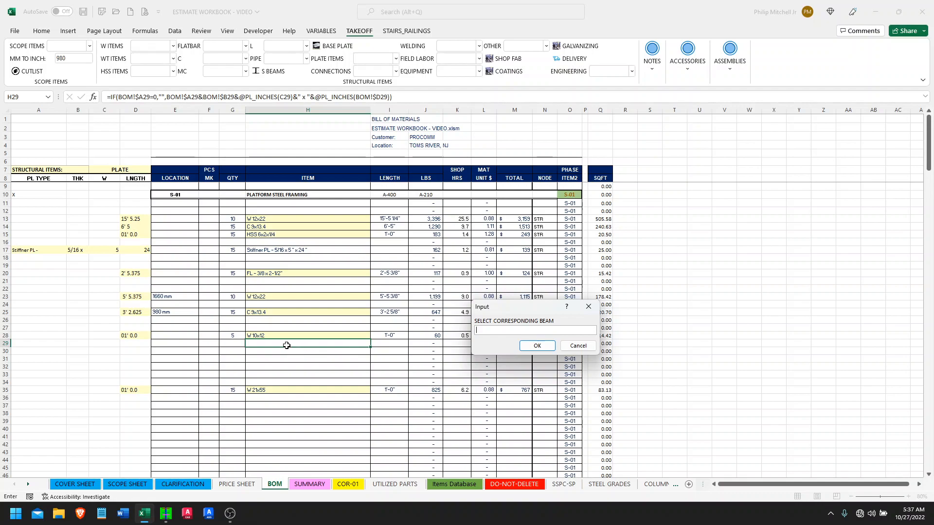
{"action": "left_click", "coordinate": [274, 337]}
{"action": "left_click", "coordinate": [537, 345]}
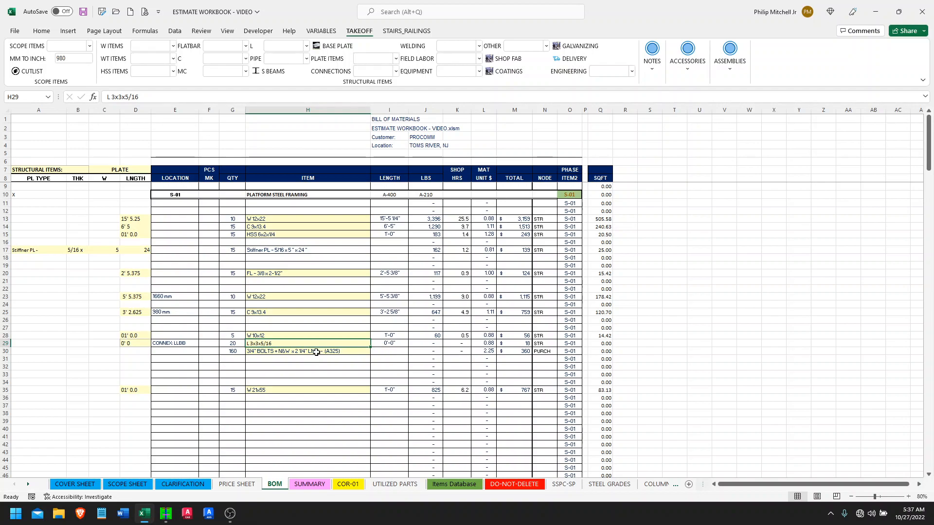
Step: Insert an L BOLT-BOLT connection in row 36 with the W 21x55 beam in row 35 as its corresponding beam
{"action": "left_click", "coordinate": [277, 398]}
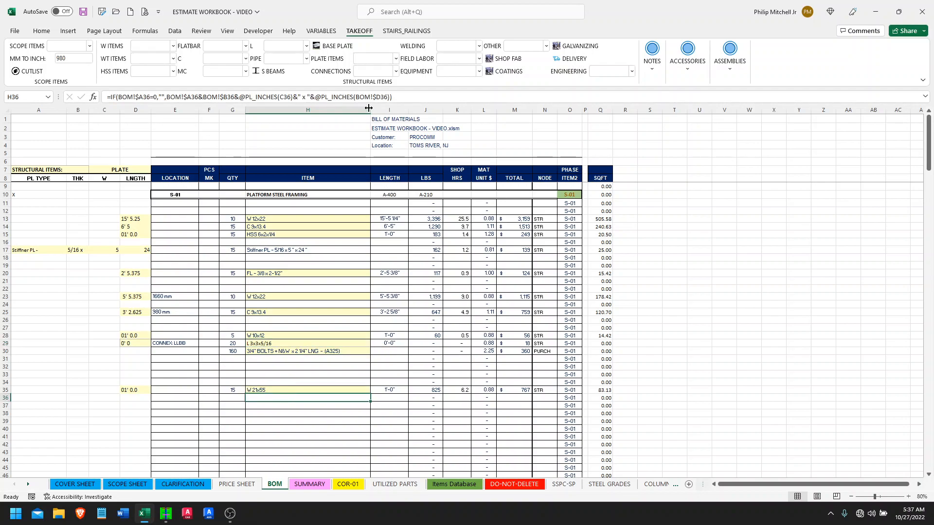
{"action": "left_click", "coordinate": [372, 72]}
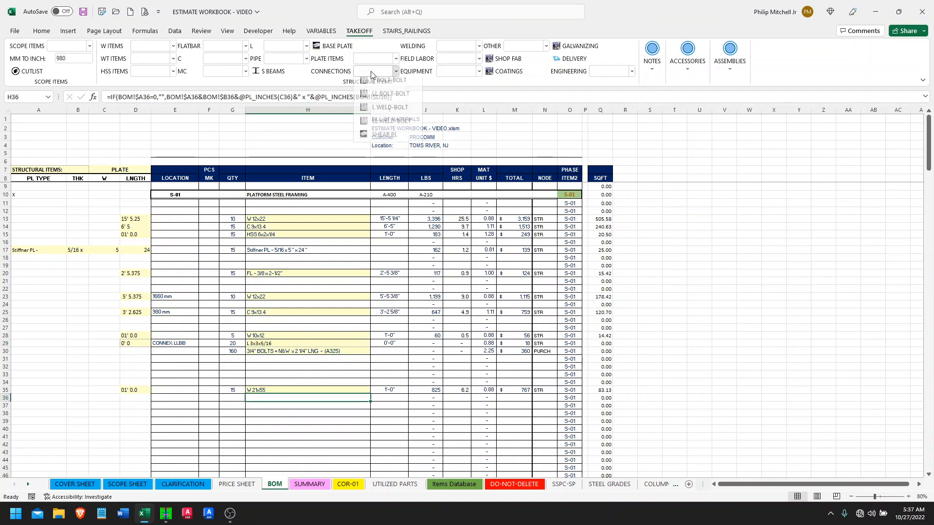
{"action": "left_click", "coordinate": [378, 100]}
{"action": "left_click", "coordinate": [286, 391]}
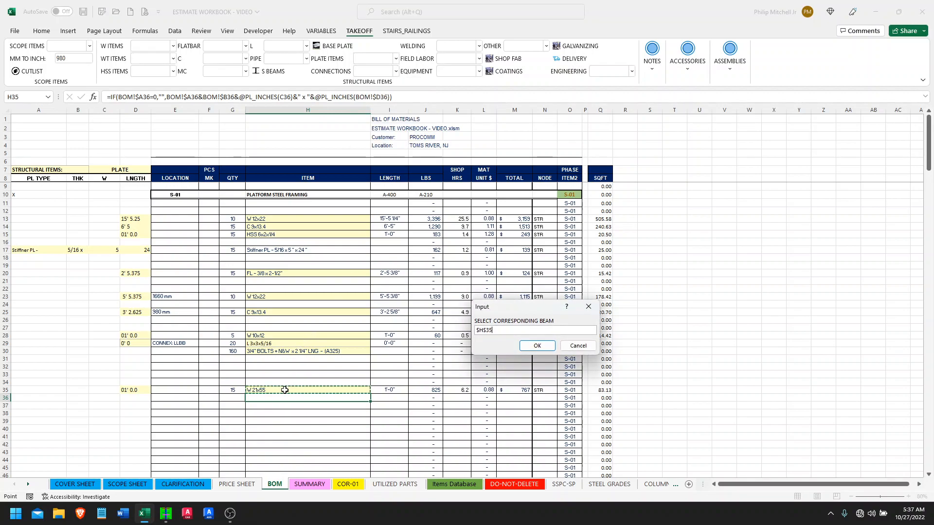
{"action": "left_click", "coordinate": [550, 346]}
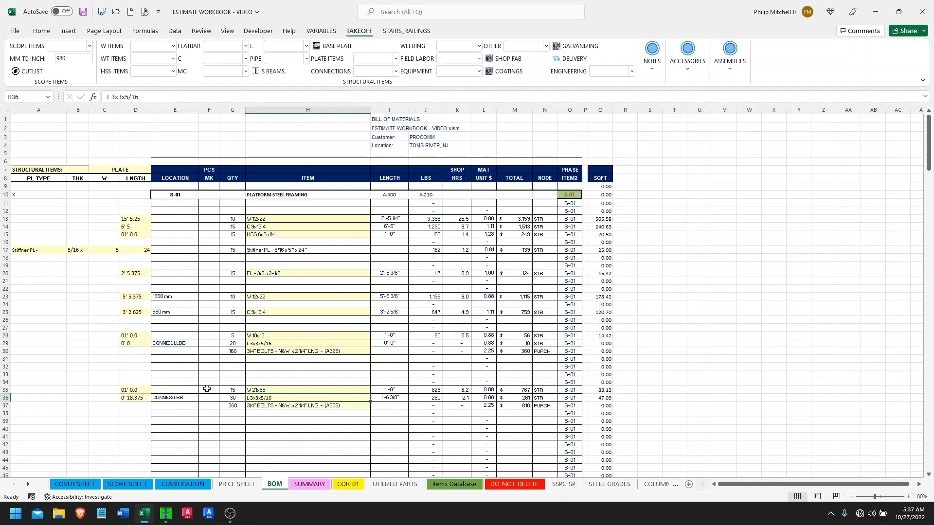
Step: Check the length formulas of both connection angles and change the beam in row 28 to W 10x22
{"action": "left_click", "coordinate": [140, 343]}
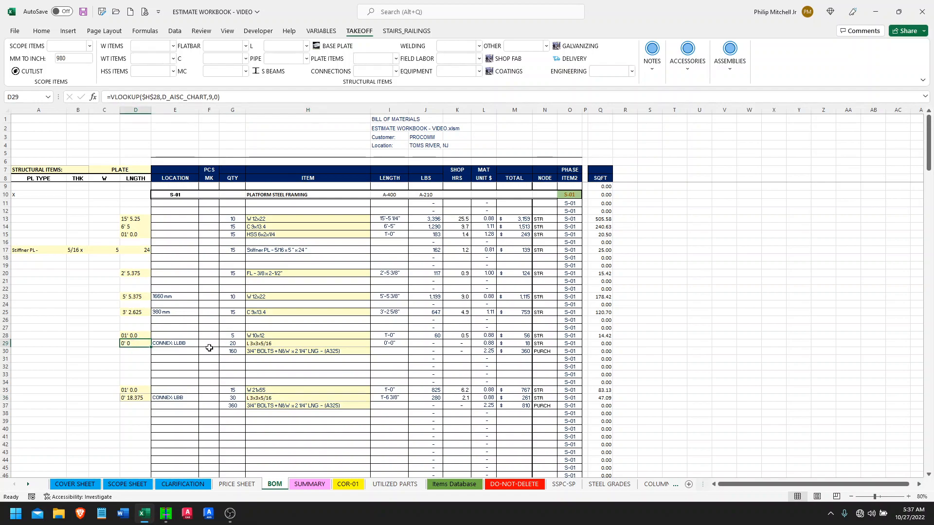
{"action": "scroll", "coordinate": [276, 367], "scroll_direction": "down", "scroll_amount": 1}
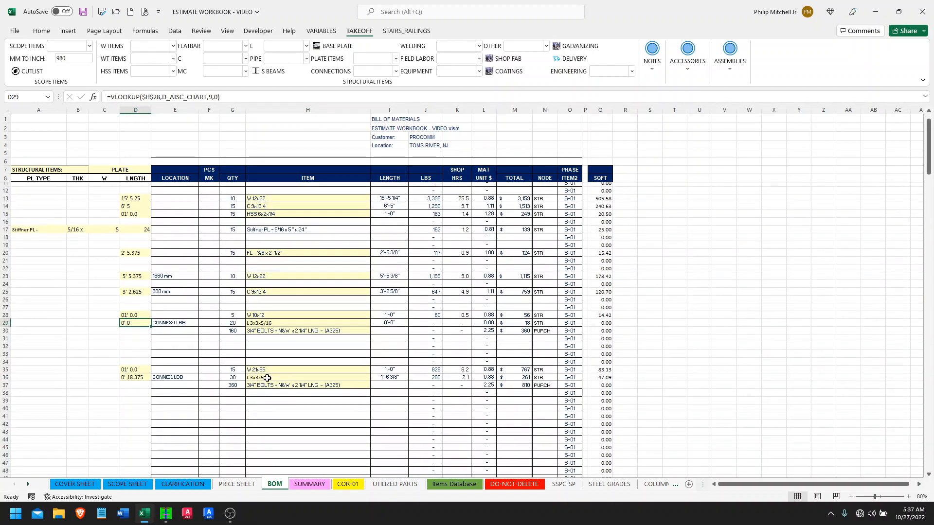
{"action": "left_click", "coordinate": [128, 379]}
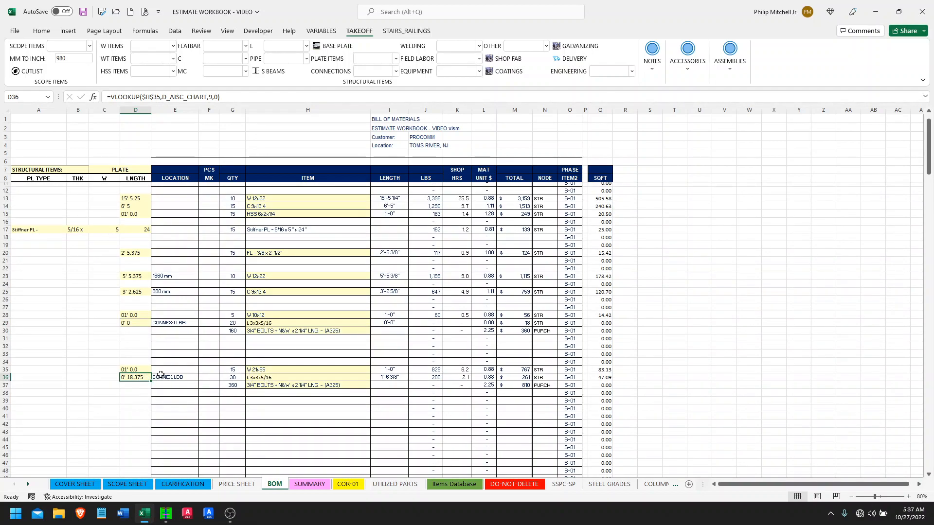
{"action": "left_click", "coordinate": [258, 316]}
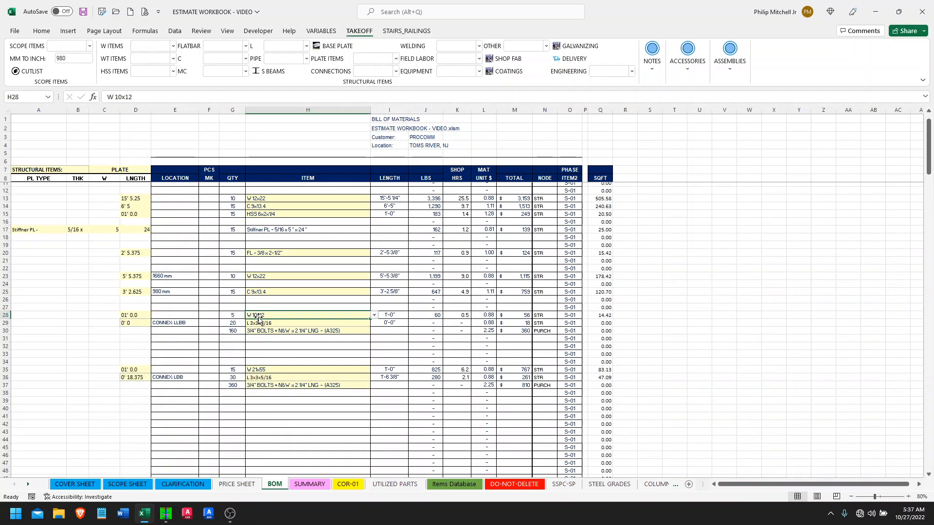
{"action": "left_click", "coordinate": [374, 316]}
{"action": "left_click", "coordinate": [285, 342]}
{"action": "left_click", "coordinate": [283, 324]}
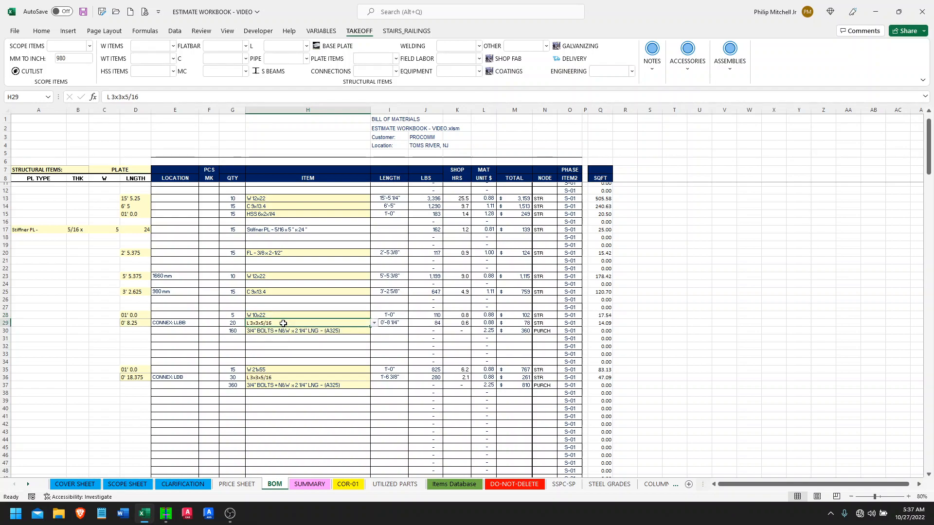
Step: Reinsert the LL BOLT-BOLT connection in row 29 with the W 10x22 beam in row 28 as its corresponding beam
{"action": "left_click", "coordinate": [384, 73]}
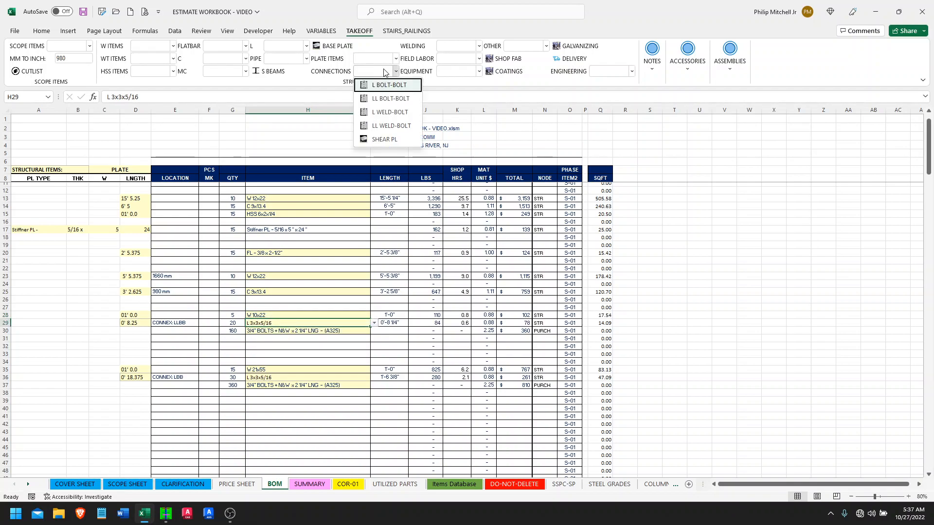
{"action": "left_click", "coordinate": [388, 98]}
{"action": "left_click", "coordinate": [262, 316]}
{"action": "left_click", "coordinate": [537, 345]}
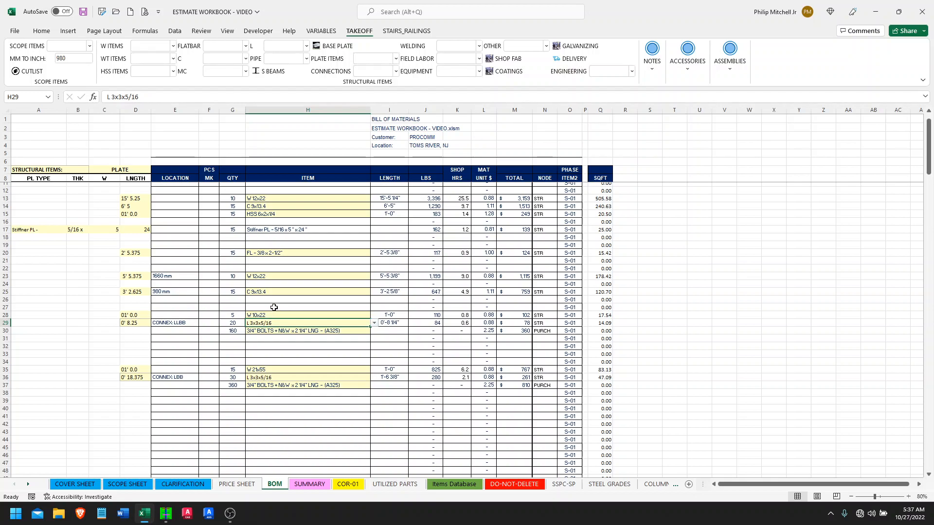
Step: Examine row 29's angle length formula and size options, the bolt quantity in row 30, and the connection labels in rows 29 and 36
{"action": "left_click", "coordinate": [138, 325]}
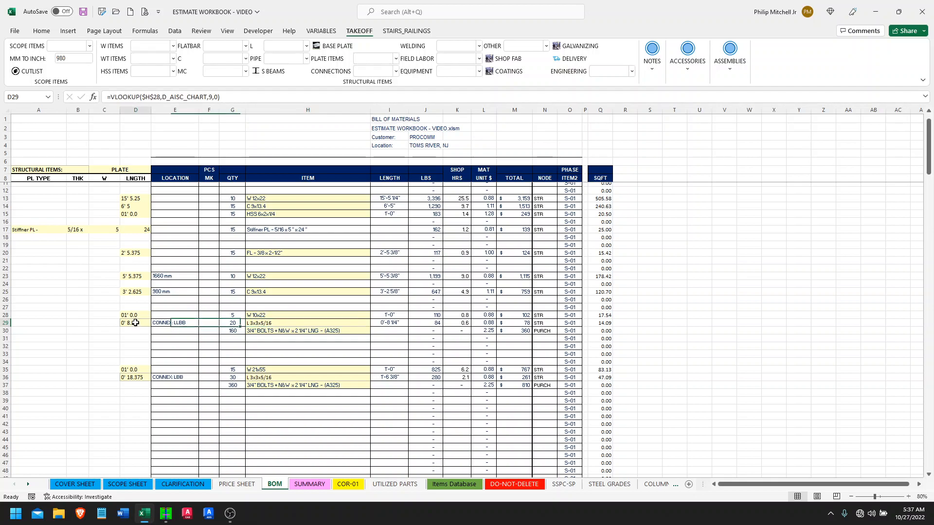
{"action": "left_click", "coordinate": [235, 328]}
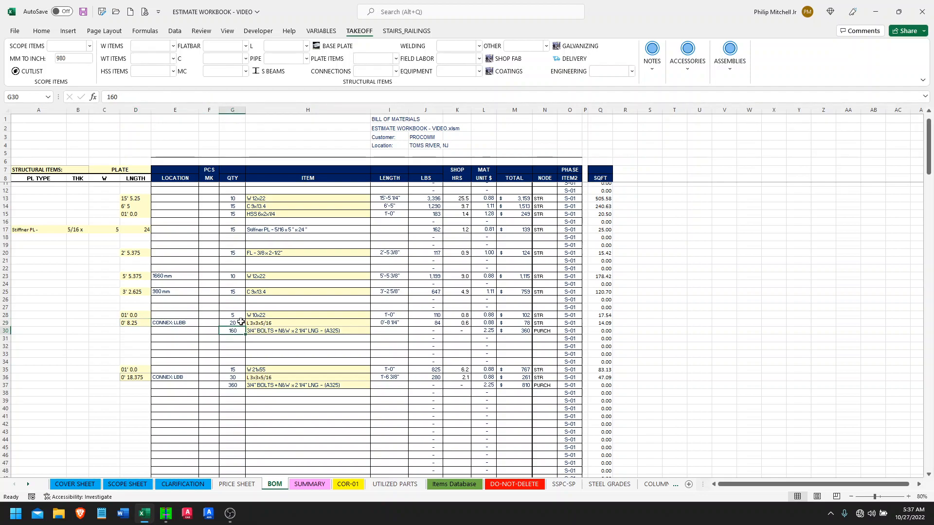
{"action": "scroll", "coordinate": [246, 324], "scroll_direction": "down", "scroll_amount": 3}
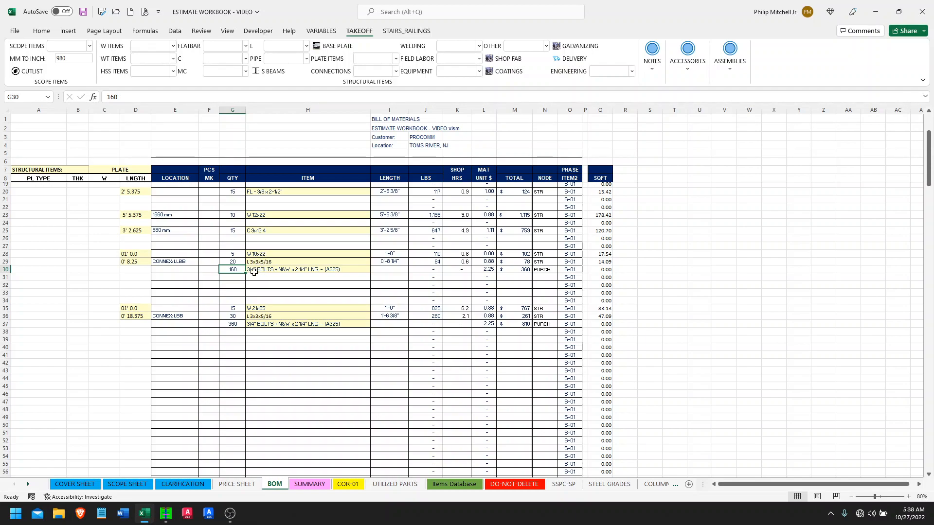
{"action": "left_click", "coordinate": [292, 262]}
{"action": "left_click", "coordinate": [374, 262]}
{"action": "left_click_drag", "start_coordinate": [373, 286], "coordinate": [377, 284]}
{"action": "key", "text": "Escape"}
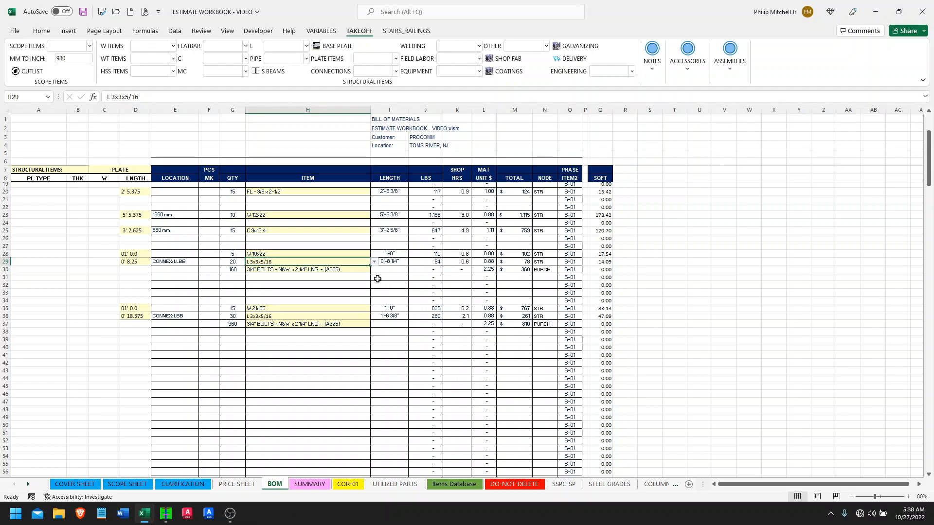
{"action": "left_click", "coordinate": [343, 282]}
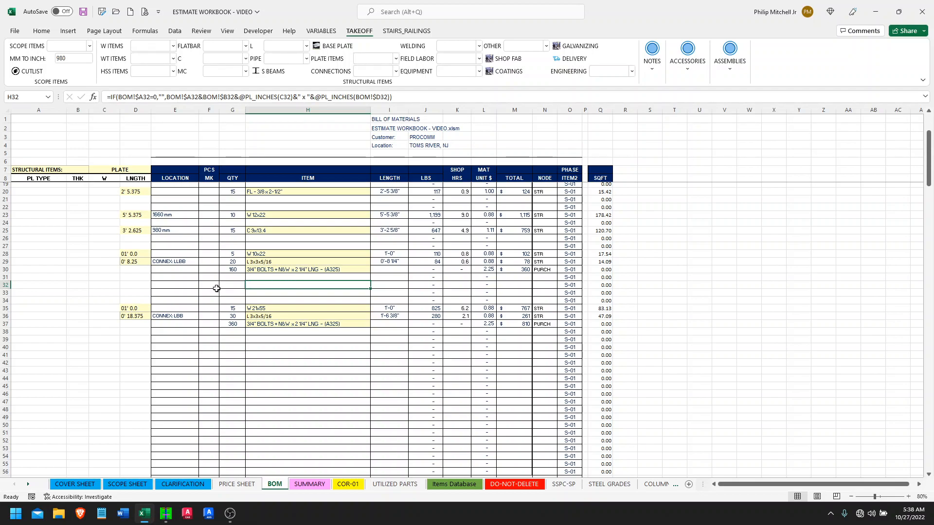
{"action": "left_click", "coordinate": [180, 262]}
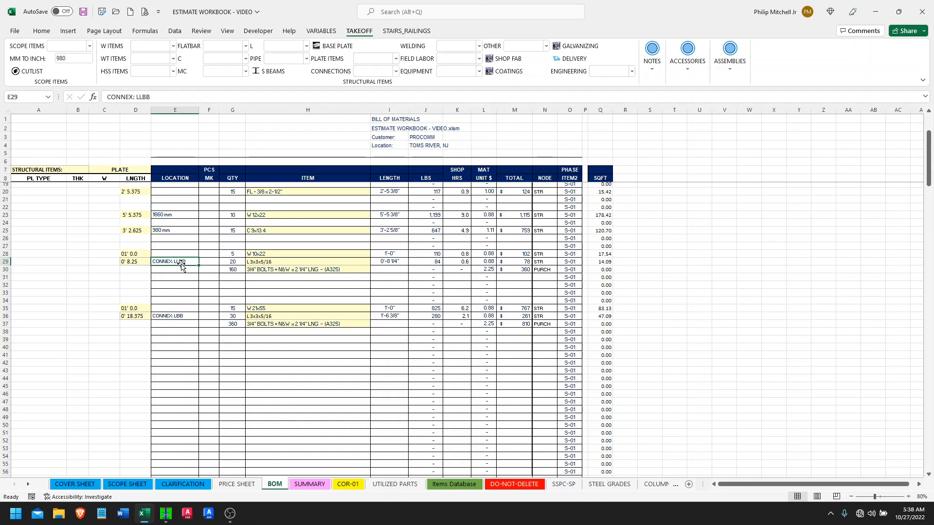
{"action": "left_click", "coordinate": [174, 316]}
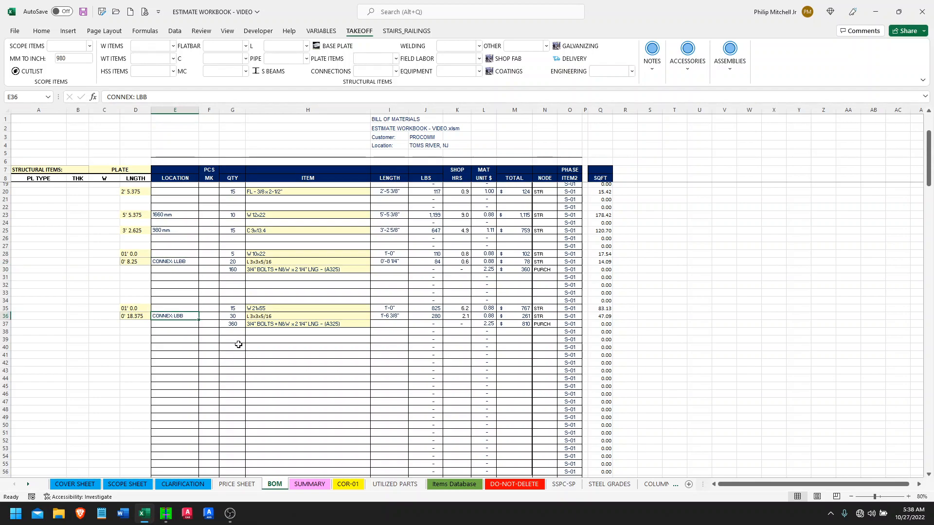
Step: Add a C 9x13.4 channel in row 41
{"action": "left_click_drag", "start_coordinate": [242, 352], "coordinate": [238, 346]}
{"action": "left_click", "coordinate": [225, 59]}
{"action": "left_click", "coordinate": [232, 78]}
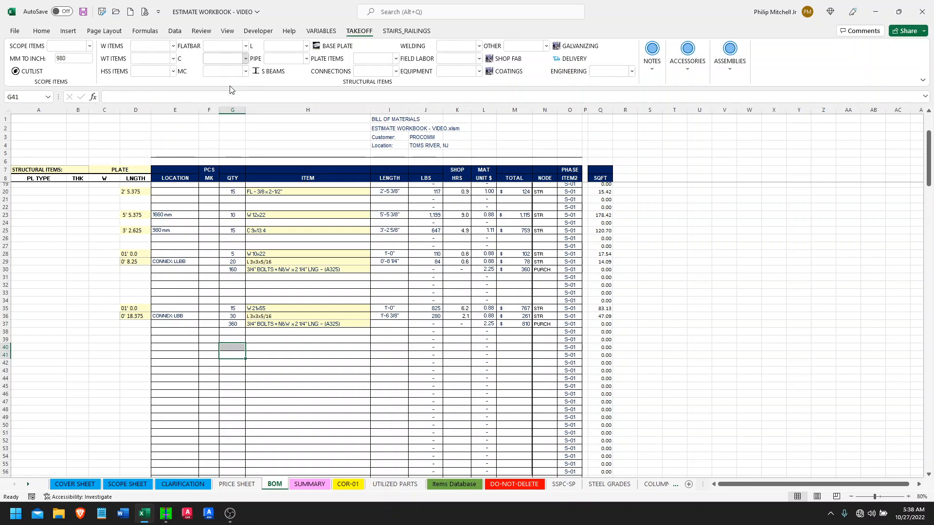
{"action": "left_click", "coordinate": [374, 355]}
{"action": "left_click", "coordinate": [273, 381]}
{"action": "left_click", "coordinate": [278, 366]}
{"action": "left_click", "coordinate": [375, 72]}
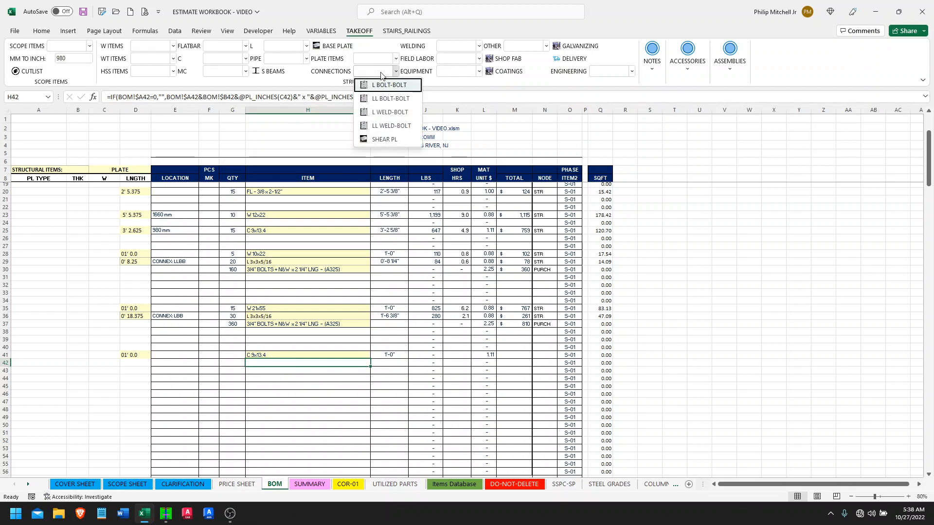
{"action": "left_click", "coordinate": [384, 111]}
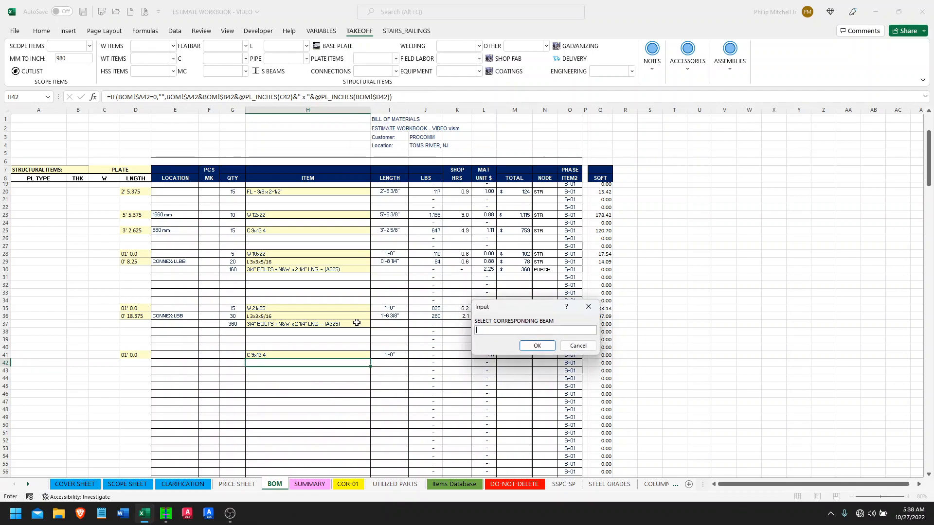
{"action": "left_click", "coordinate": [566, 343]}
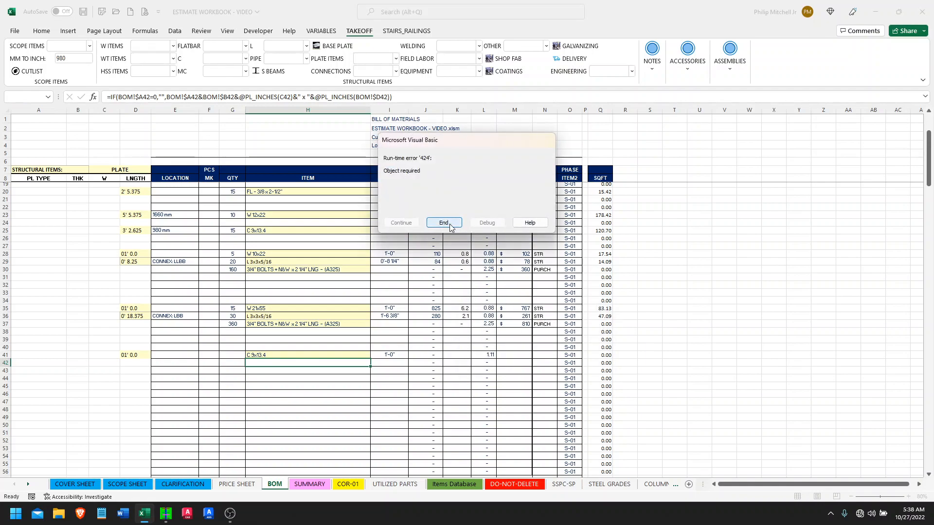
{"action": "left_click", "coordinate": [444, 223]}
Step: Set the quantity of the C 9x13.4 channel in row 41 to 15
{"action": "left_click", "coordinate": [238, 355]}
{"action": "type", "text": "15"}
{"action": "key", "text": "Return"}
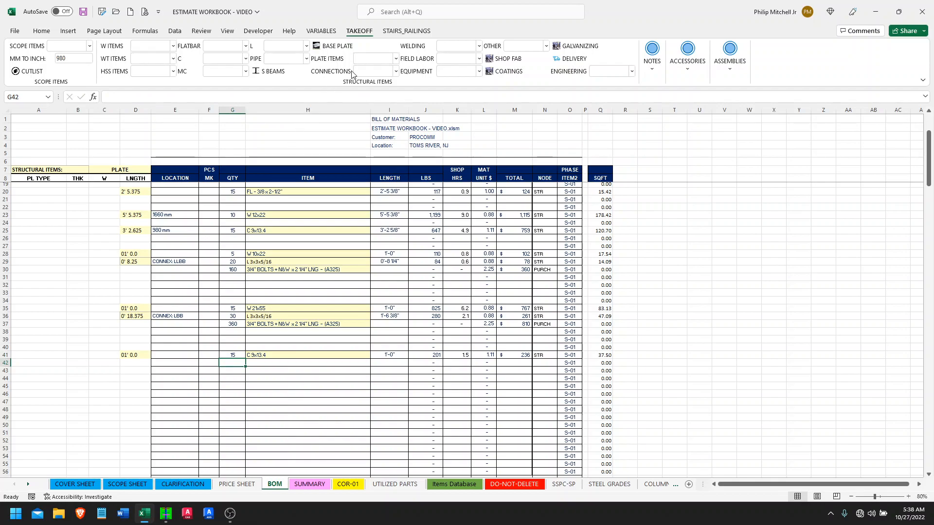
Step: Insert an L WELD-BOLT connection in row 42 with the channel in row 41 as its corresponding beam, and check its label and length
{"action": "left_click", "coordinate": [373, 71]}
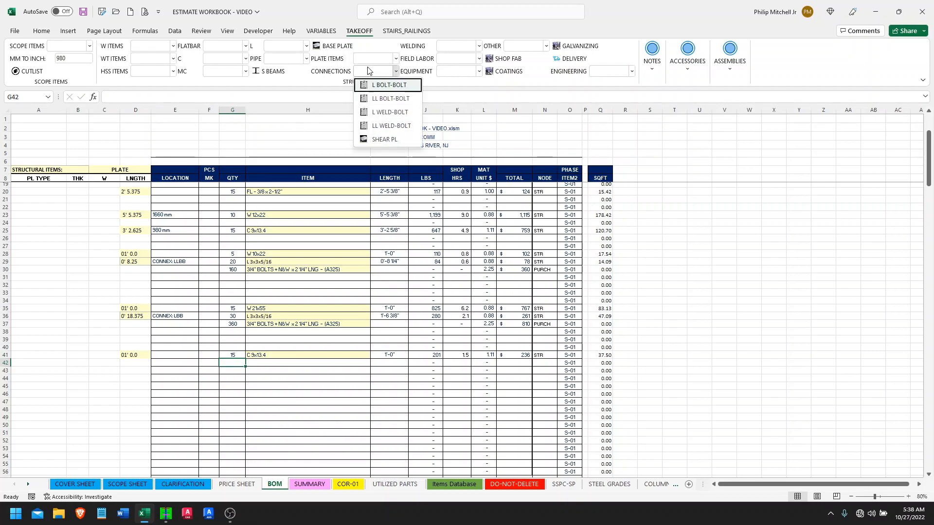
{"action": "left_click", "coordinate": [382, 113]}
{"action": "left_click", "coordinate": [271, 354]}
{"action": "left_click", "coordinate": [534, 345]}
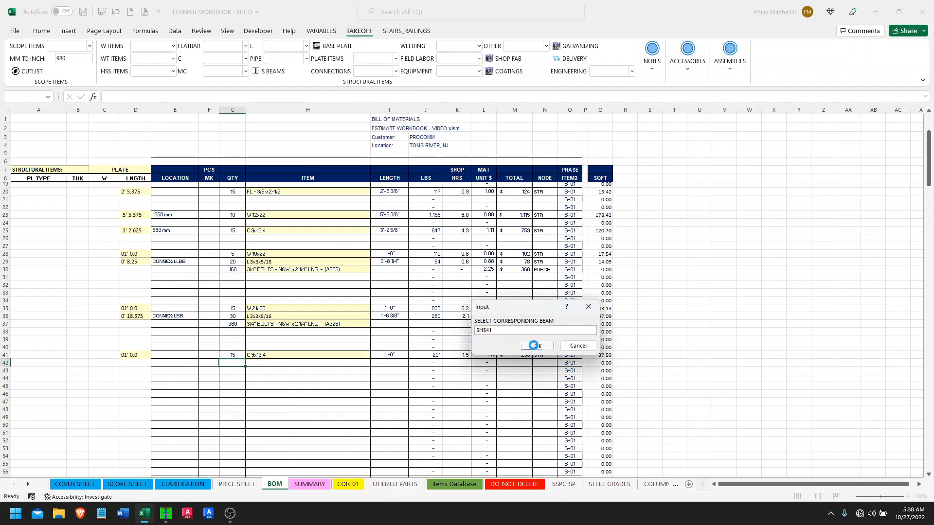
{"action": "left_click", "coordinate": [174, 363]}
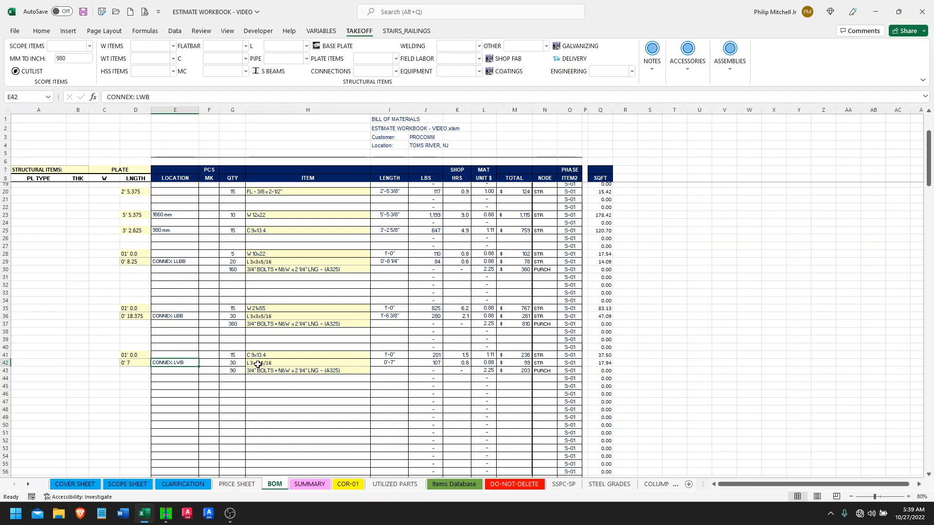
{"action": "left_click", "coordinate": [146, 363]}
{"action": "left_click", "coordinate": [273, 356]}
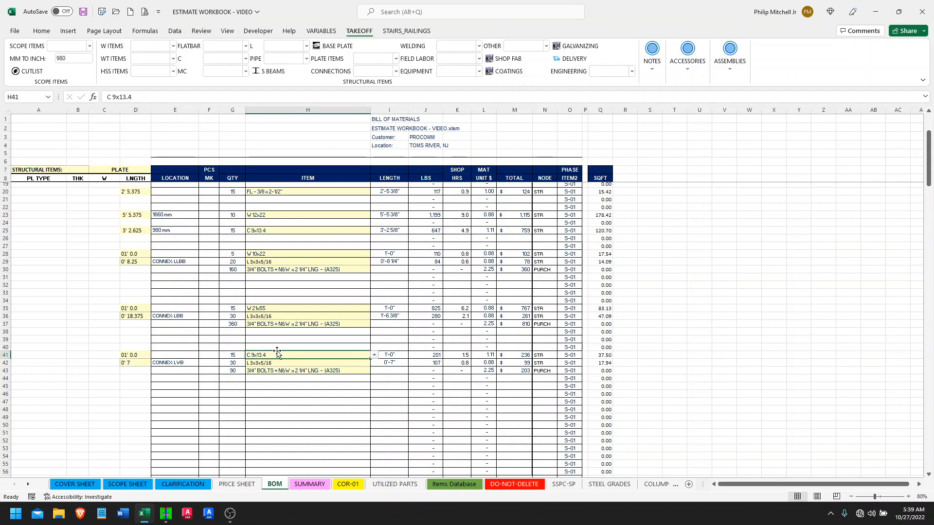
Step: Copy blank row 46 and insert copies of it as rows 47 to 70
{"action": "scroll", "coordinate": [278, 332], "scroll_direction": "down", "scroll_amount": 2}
{"action": "left_click", "coordinate": [276, 353]}
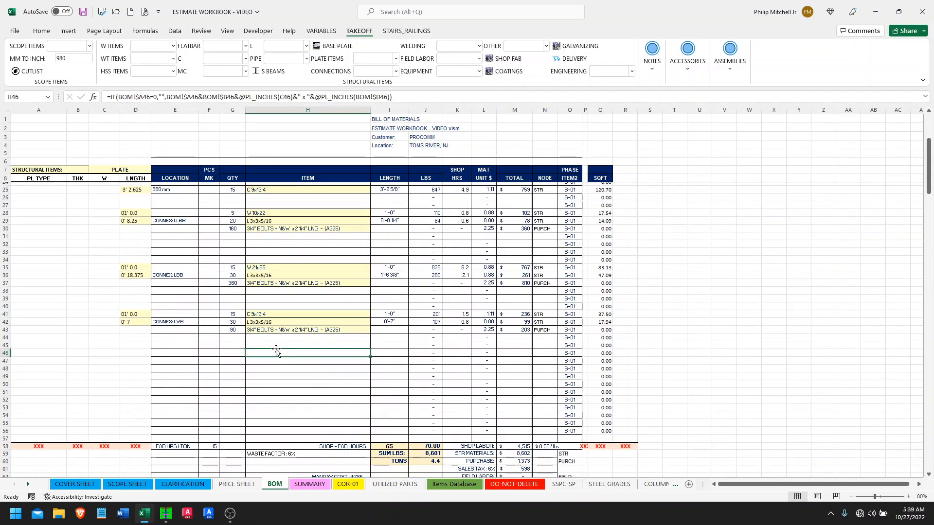
{"action": "left_click", "coordinate": [6, 353]}
{"action": "key", "text": "ctrl+c"}
{"action": "left_click_drag", "start_coordinate": [24, 364], "coordinate": [28, 399]}
{"action": "scroll", "coordinate": [27, 372], "scroll_direction": "down", "scroll_amount": 6}
{"action": "right_click", "coordinate": [28, 399]}
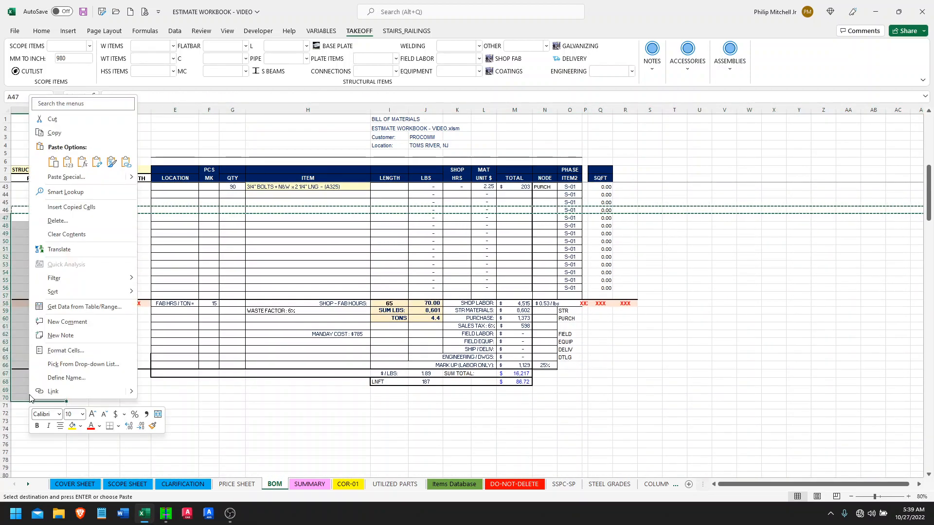
{"action": "left_click", "coordinate": [68, 207]}
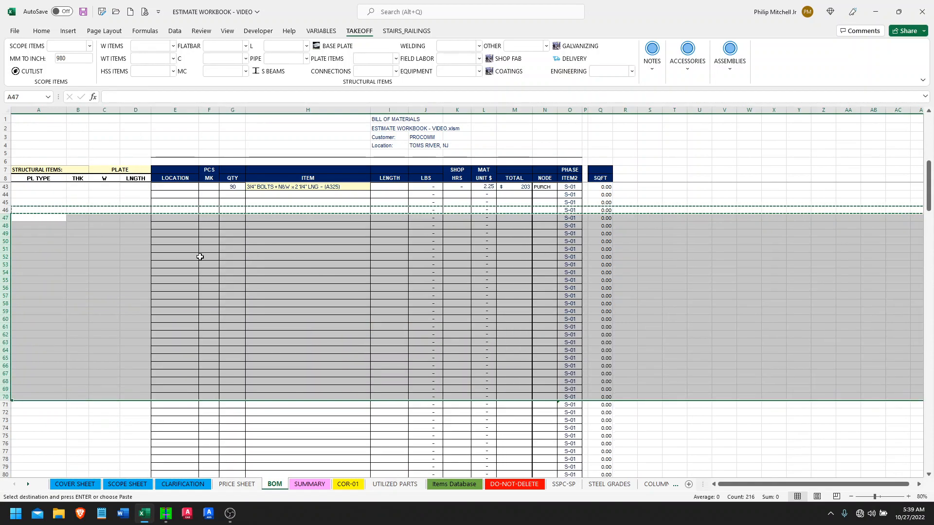
Step: Add a W 16x40 beam in row 46 with a quantity of 15
{"action": "scroll", "coordinate": [200, 257], "scroll_direction": "up", "scroll_amount": 5}
{"action": "left_click", "coordinate": [279, 330]}
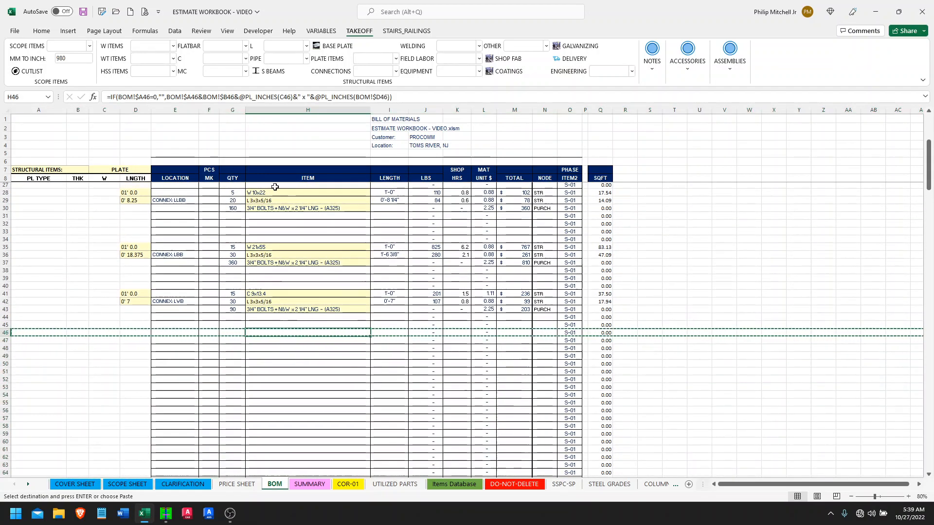
{"action": "left_click", "coordinate": [158, 48]}
{"action": "left_click", "coordinate": [151, 113]}
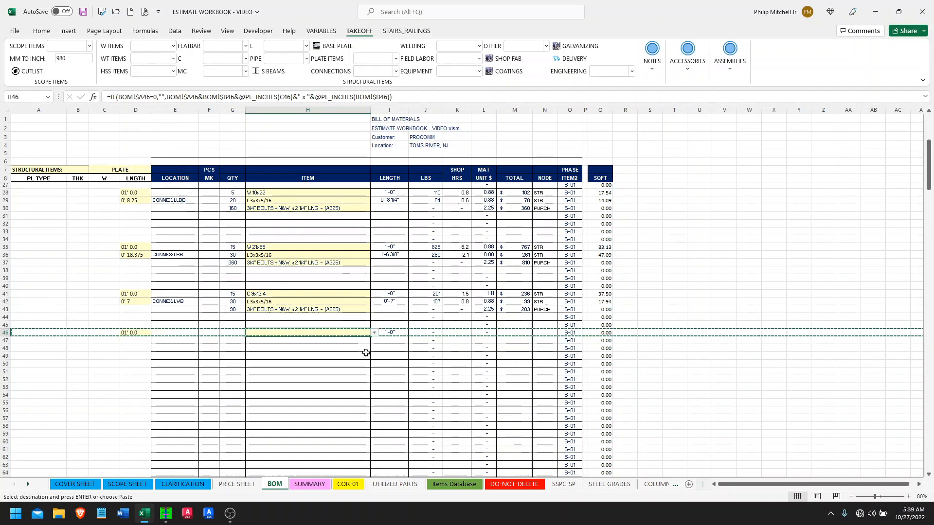
{"action": "left_click", "coordinate": [374, 333]}
{"action": "left_click", "coordinate": [267, 361]}
{"action": "left_click", "coordinate": [242, 336]}
{"action": "type", "text": "15"}
{"action": "key", "text": "Return"}
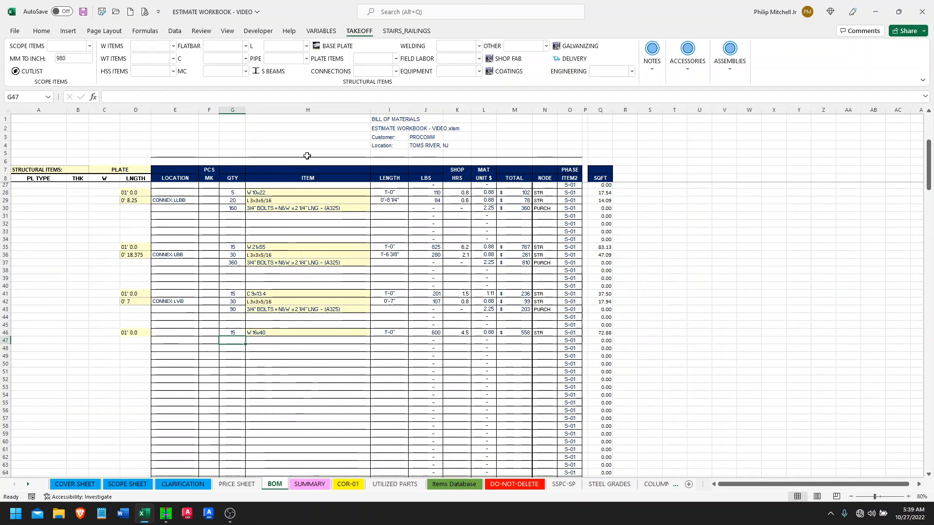
Step: Insert a SHEAR PL connection in row 47 with the W 16x40 beam in row 46 as its corresponding beam, and check the plate dimensions
{"action": "left_click", "coordinate": [395, 71]}
{"action": "left_click", "coordinate": [376, 139]}
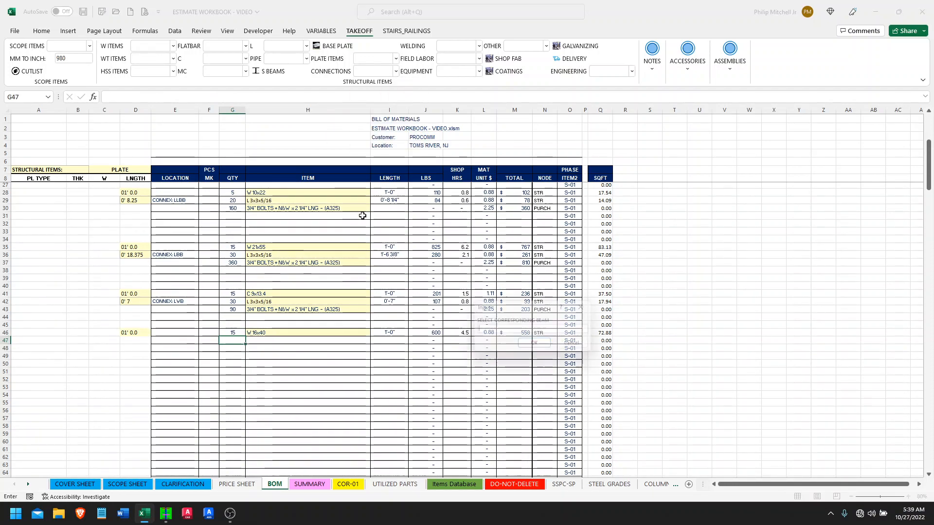
{"action": "left_click", "coordinate": [269, 332]}
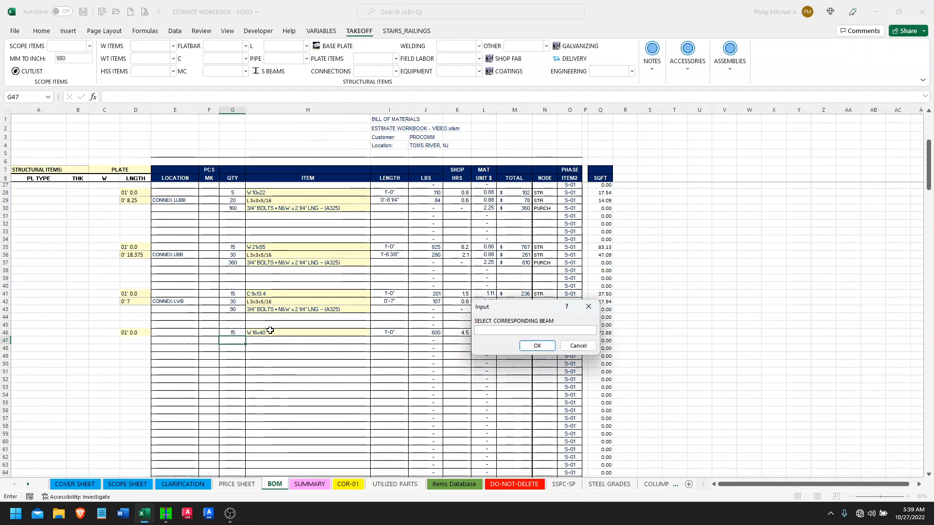
{"action": "left_click", "coordinate": [536, 345]}
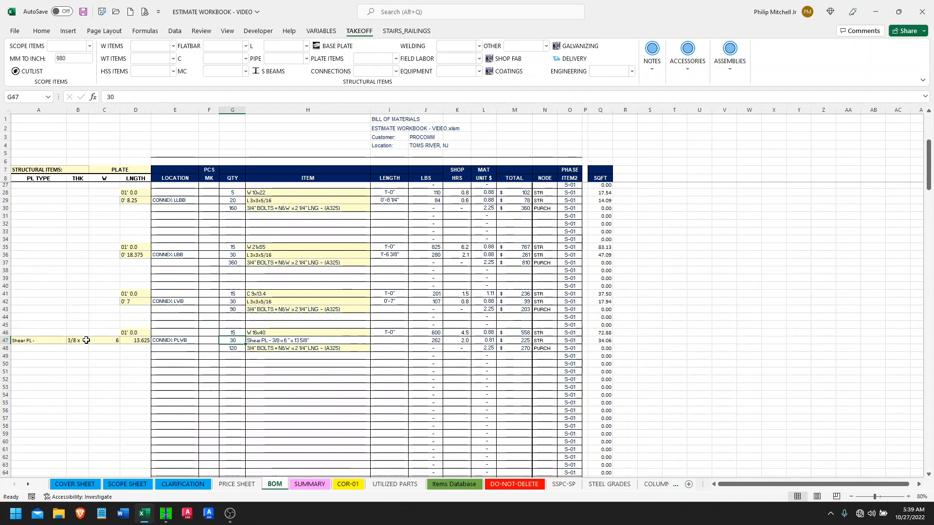
{"action": "left_click_drag", "start_coordinate": [139, 340], "coordinate": [118, 341]}
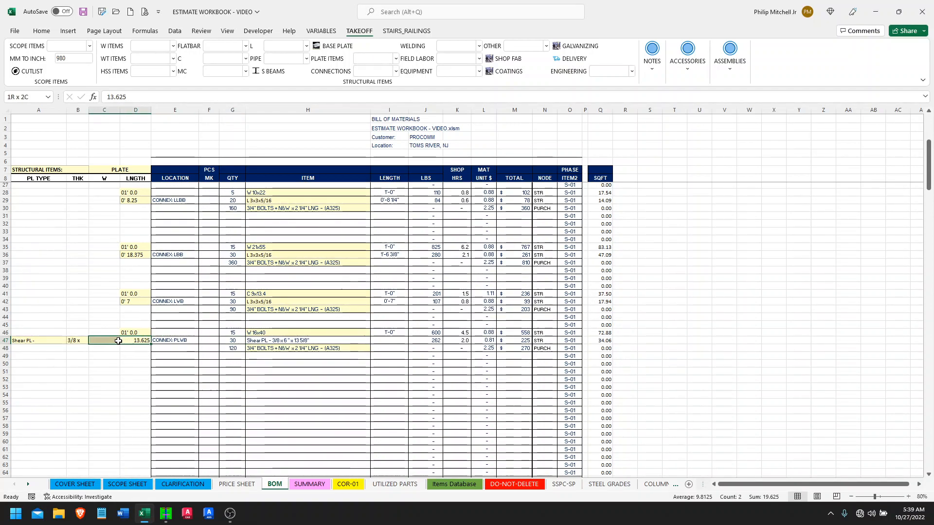
{"action": "left_click", "coordinate": [255, 333]}
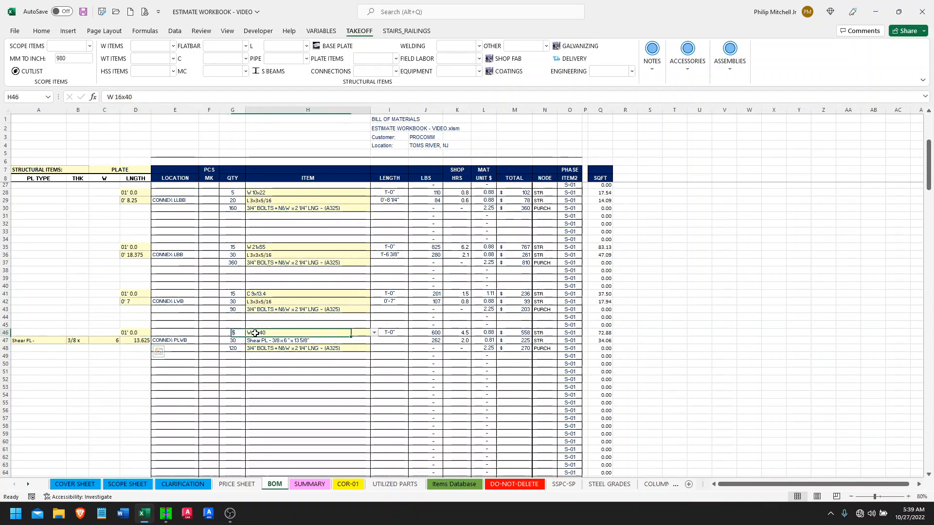
Step: Add a W 36x170 beam in row 50 with a quantity of 15
{"action": "left_click", "coordinate": [252, 363]}
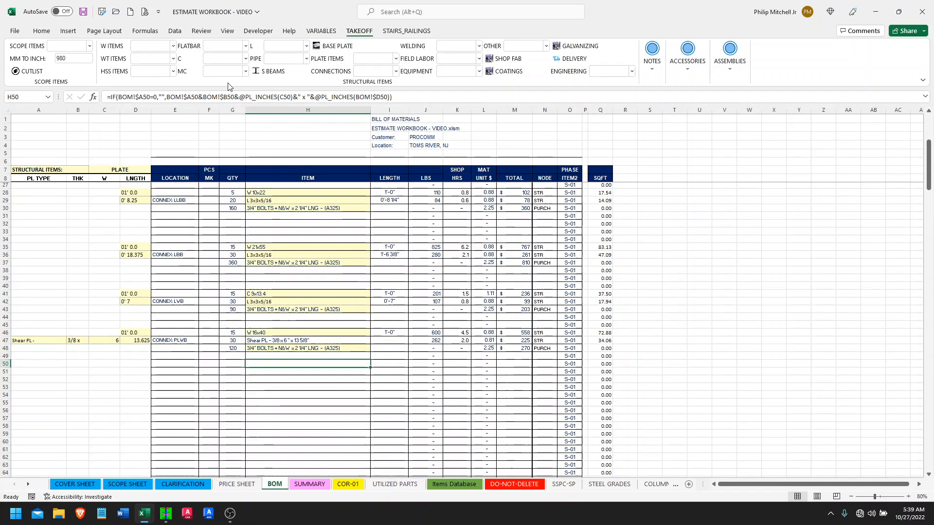
{"action": "left_click", "coordinate": [172, 46]}
{"action": "left_click", "coordinate": [157, 168]}
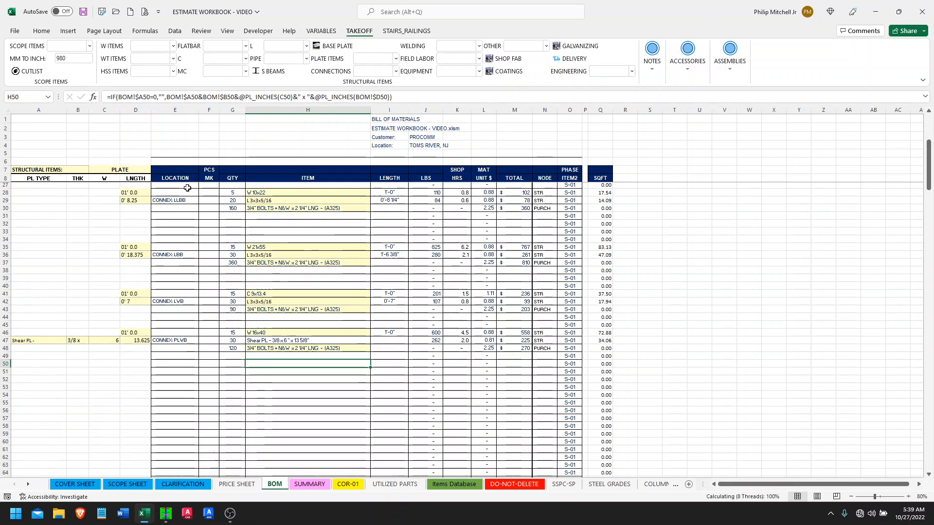
{"action": "left_click", "coordinate": [374, 364]}
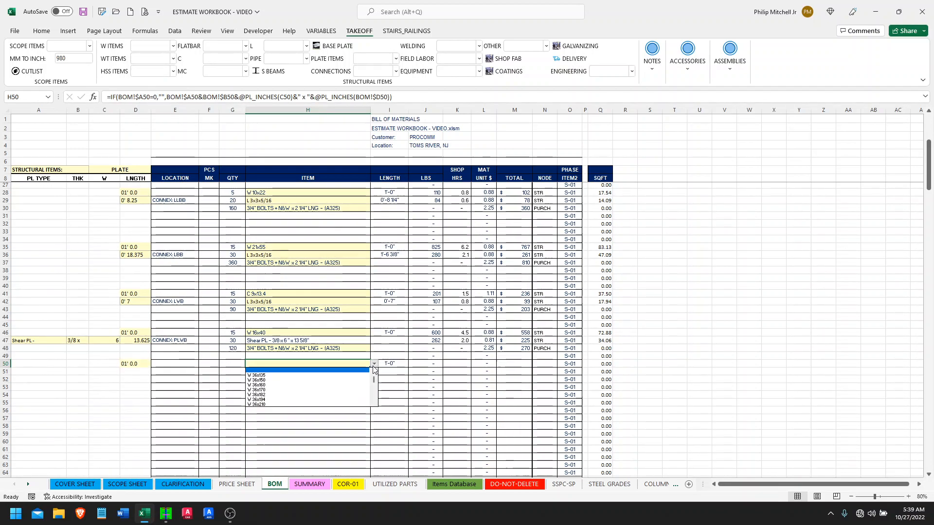
{"action": "left_click", "coordinate": [288, 390]}
{"action": "left_click", "coordinate": [238, 364]}
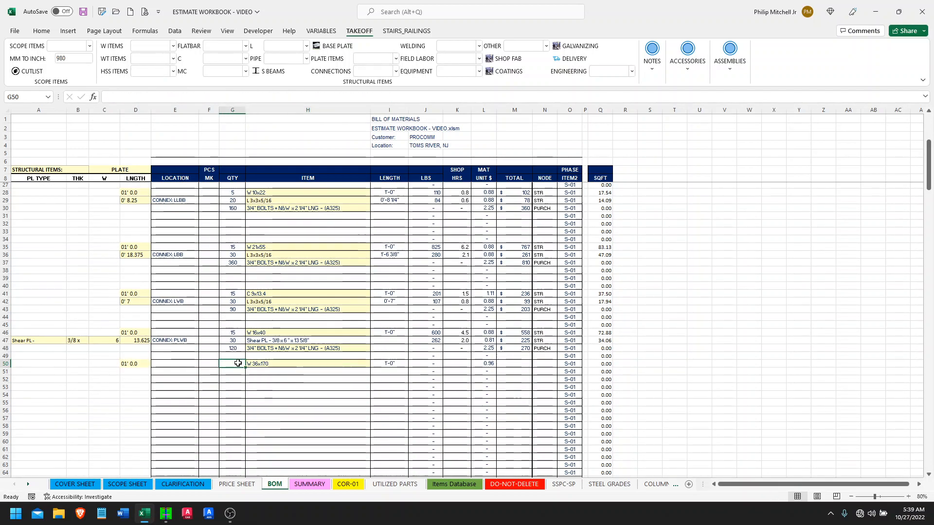
{"action": "type", "text": "15"}
{"action": "key", "text": "Return"}
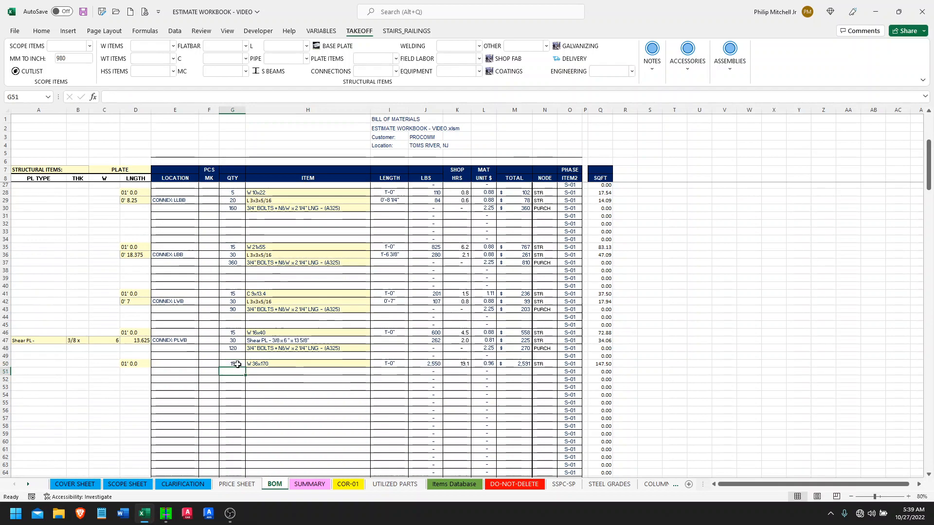
Step: Insert a SHEAR PL connection in row 51 with the W 36x170 beam in row 50 as its corresponding beam, and check the plate lengths
{"action": "left_click", "coordinate": [384, 71]}
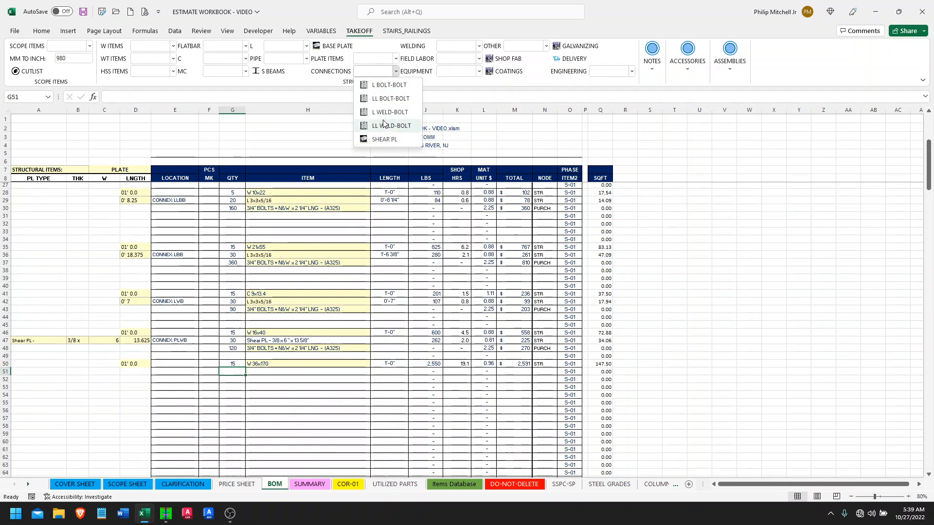
{"action": "left_click", "coordinate": [384, 140]}
{"action": "left_click", "coordinate": [280, 364]}
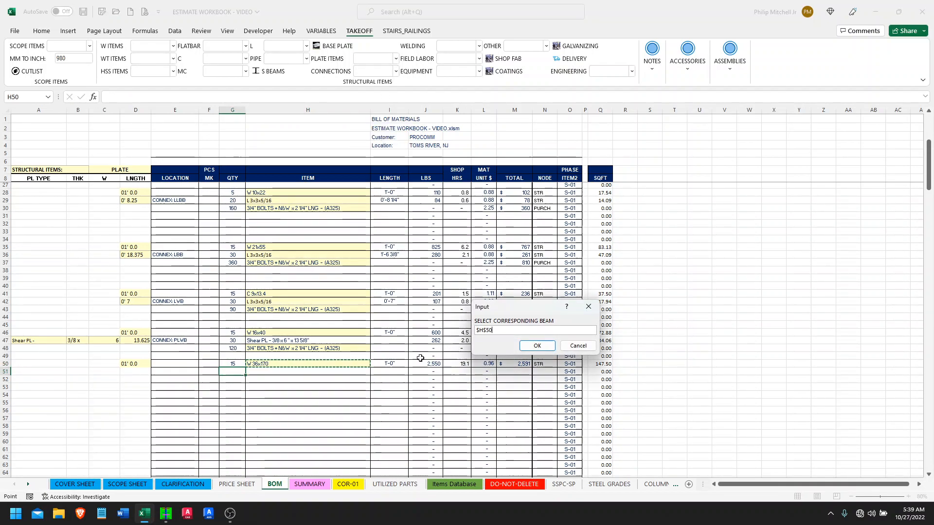
{"action": "left_click", "coordinate": [530, 347]}
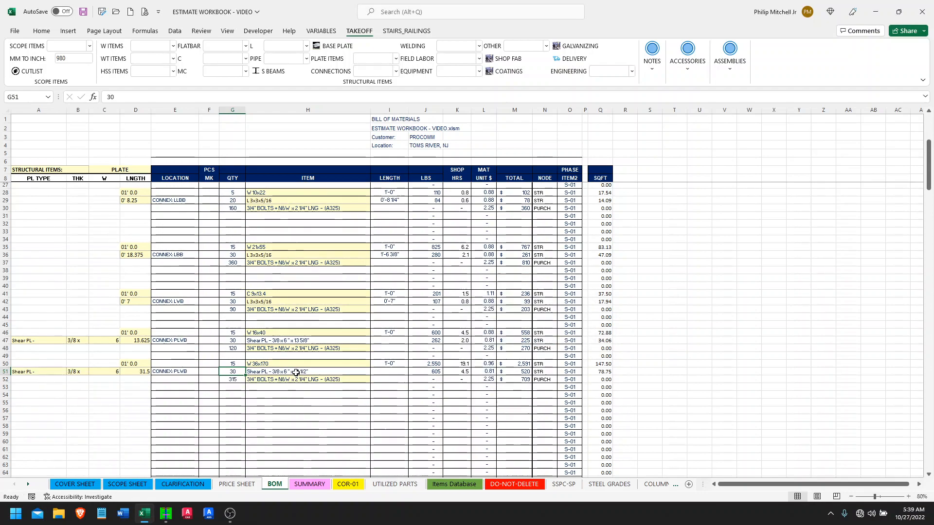
{"action": "left_click", "coordinate": [134, 341]}
{"action": "left_click", "coordinate": [136, 371]}
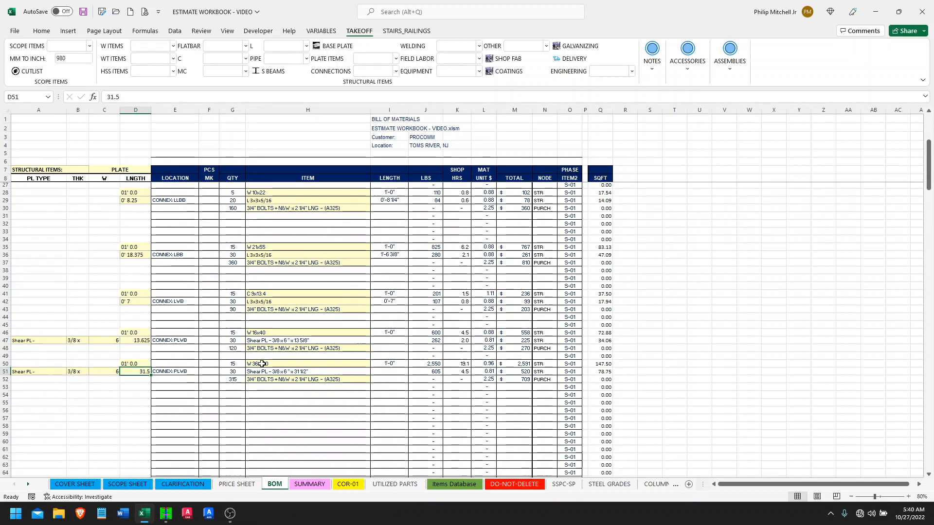
Step: Set the thickness of the shear plate in row 51 to 1/2 x
{"action": "left_click", "coordinate": [81, 371]}
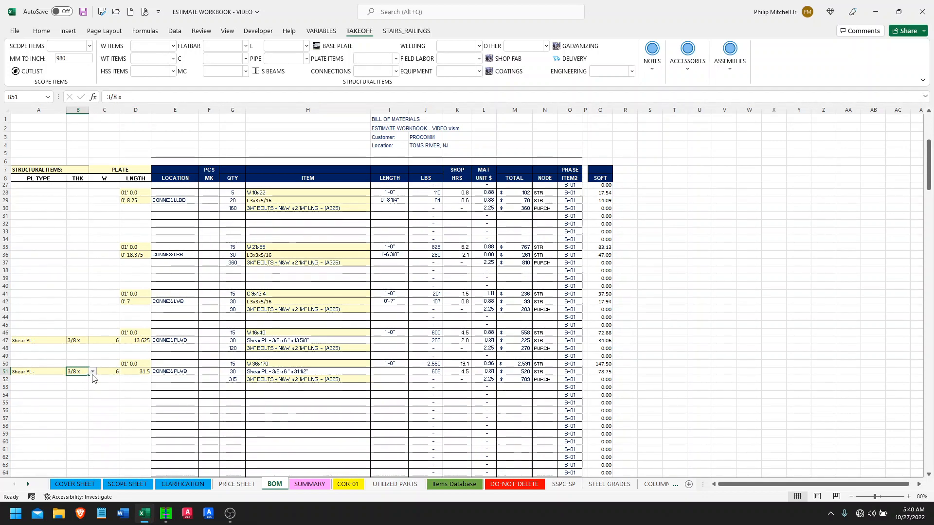
{"action": "left_click", "coordinate": [92, 372]}
{"action": "key", "text": "Down"}
{"action": "key", "text": "Down"}
{"action": "key", "text": "Down"}
{"action": "key", "text": "Down"}
{"action": "key", "text": "Return"}
{"action": "left_click", "coordinate": [93, 372]}
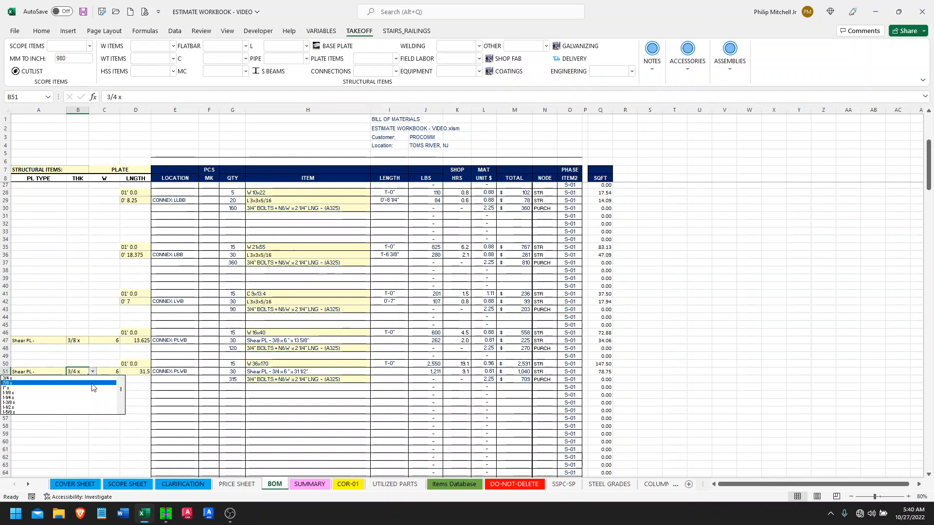
{"action": "left_click", "coordinate": [121, 380]}
{"action": "left_click", "coordinate": [121, 380]}
{"action": "left_click", "coordinate": [49, 383]}
Step: Insert a new scope item header in row 55 below the last connection and assign it to S-02
{"action": "left_click", "coordinate": [241, 398]}
{"action": "scroll", "coordinate": [242, 396], "scroll_direction": "up", "scroll_amount": 5}
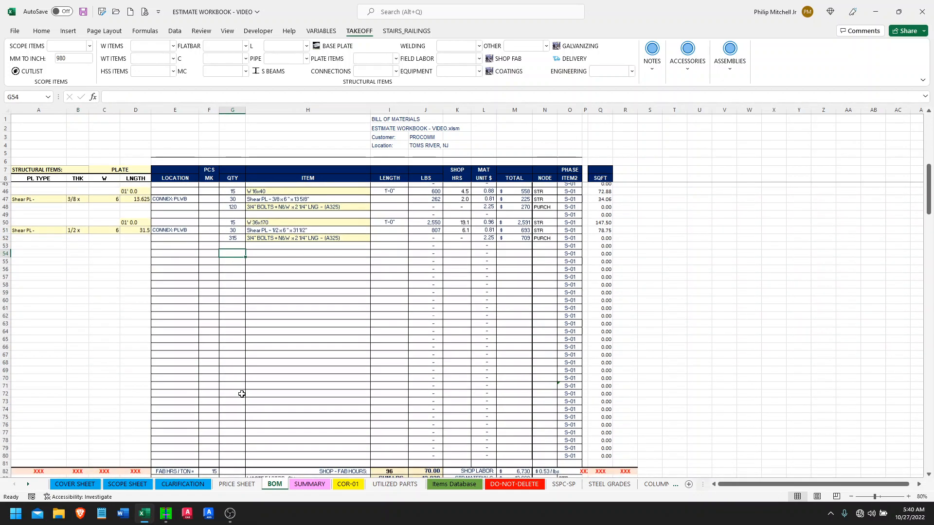
{"action": "scroll", "coordinate": [242, 394], "scroll_direction": "down", "scroll_amount": 14}
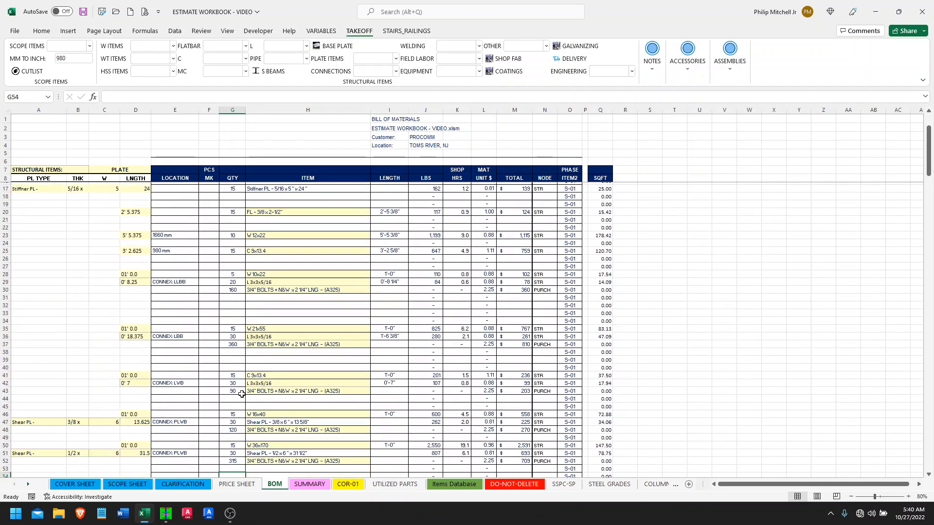
{"action": "scroll", "coordinate": [258, 282], "scroll_direction": "up", "scroll_amount": 4}
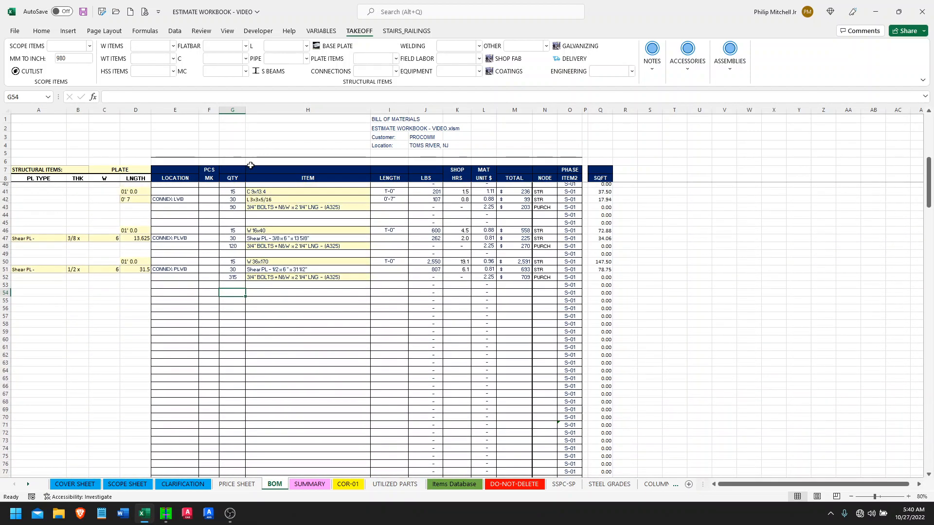
{"action": "left_click", "coordinate": [68, 46]}
{"action": "left_click", "coordinate": [81, 59]}
{"action": "left_click", "coordinate": [203, 301]}
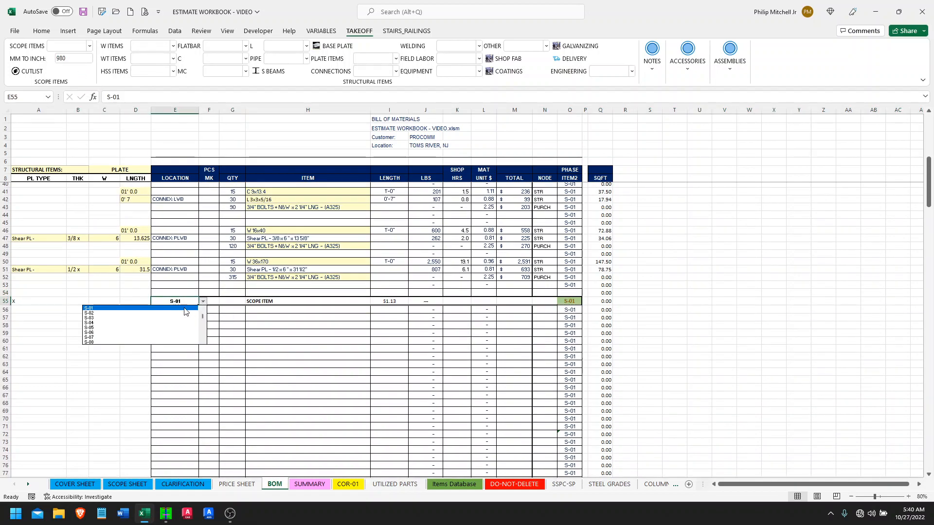
{"action": "left_click", "coordinate": [176, 312]}
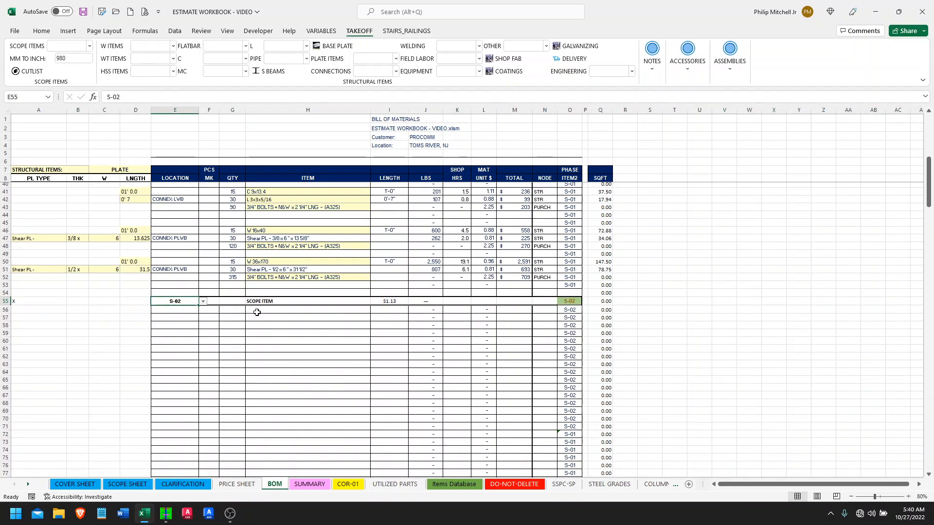
Step: Name the S-02 scope item in row 55 STAIR
{"action": "left_click", "coordinate": [257, 312]}
{"action": "left_click", "coordinate": [264, 301]}
{"action": "type", "text": "STAIR"}
{"action": "key", "text": "Return"}
{"action": "key", "text": "Return"}
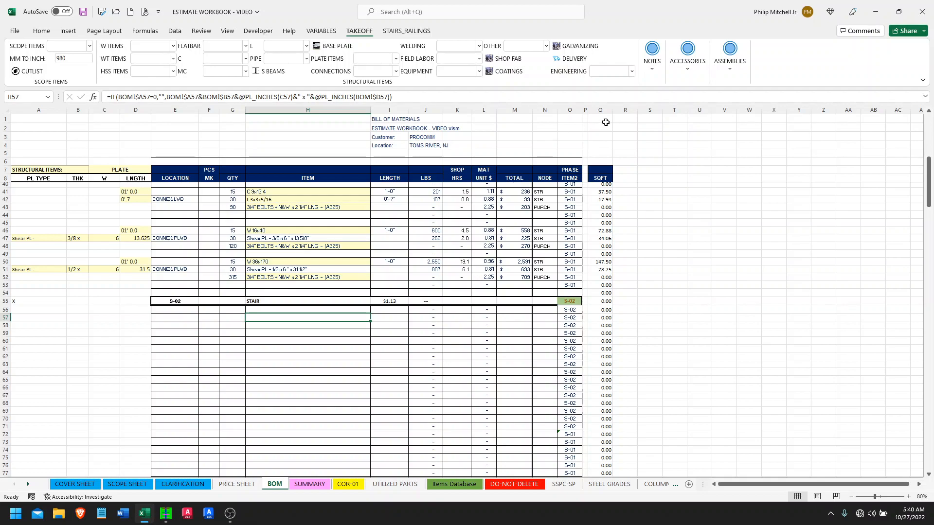
Step: Insert a stair assembly from row 57 with 15 risers, C 10x15.3 stringers, L 2x2x1/4 angles and 1/4 x 24 x 36 pan fill plates
{"action": "scroll", "coordinate": [328, 325], "scroll_direction": "down", "scroll_amount": 3}
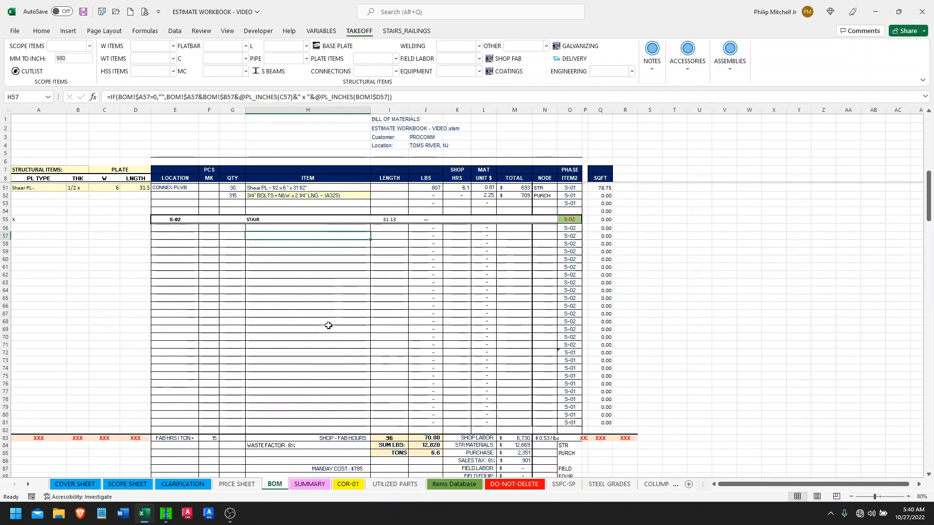
{"action": "left_click", "coordinate": [736, 68]}
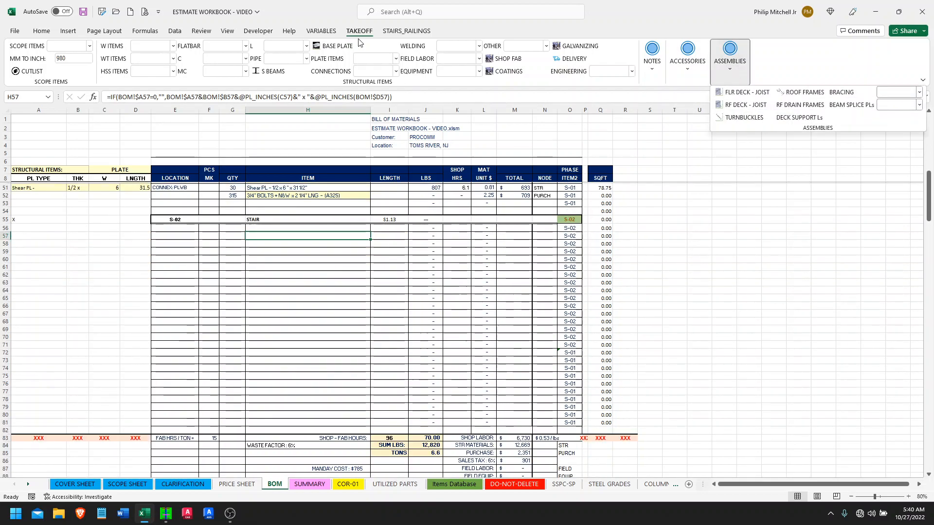
{"action": "left_click", "coordinate": [407, 31]}
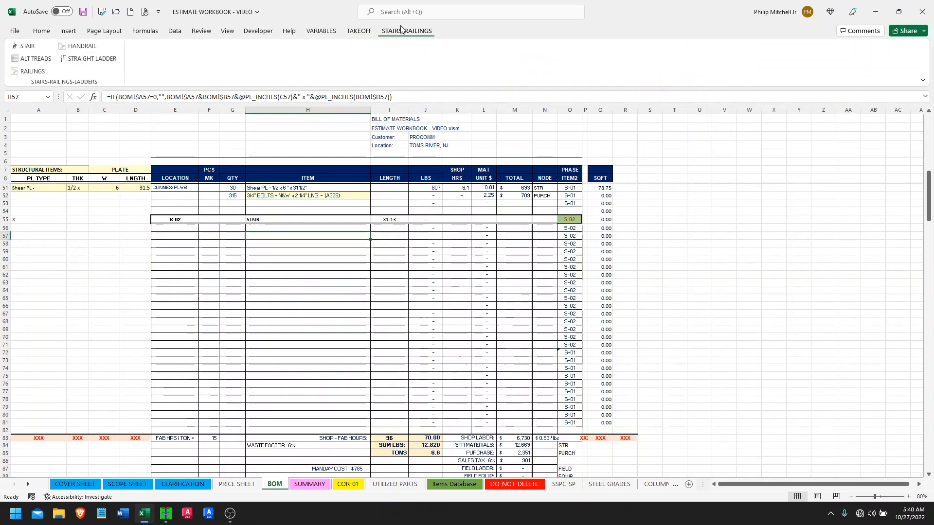
{"action": "left_click", "coordinate": [29, 46]}
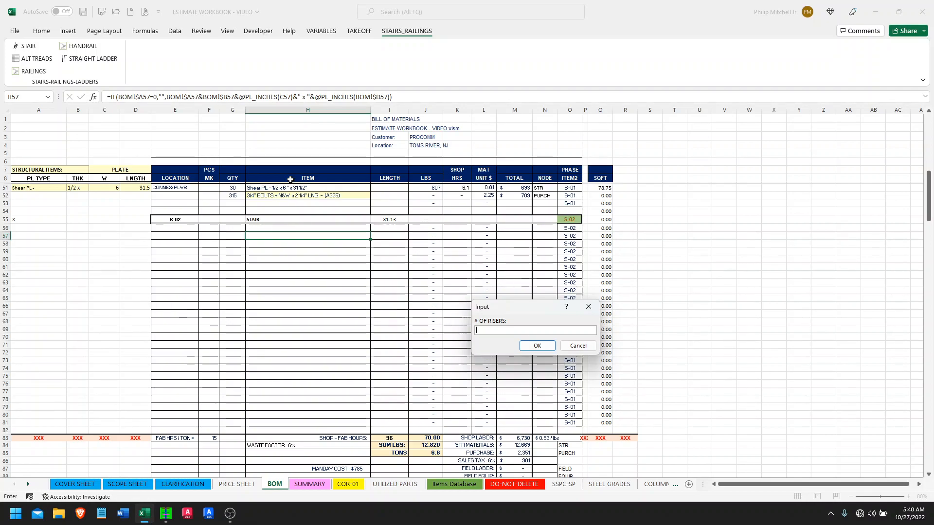
{"action": "key", "text": "Return"}
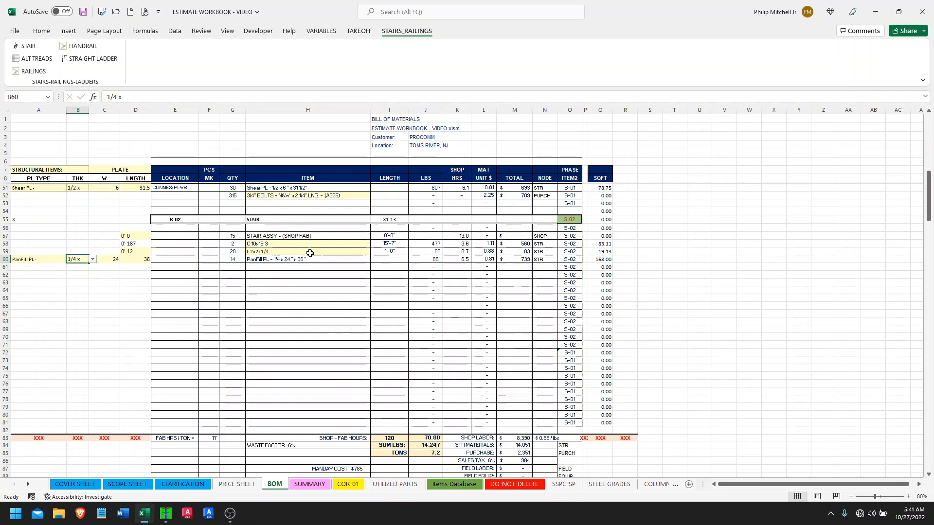
Step: Replace the pan fill plate in row 60 with the alternate tread TREAD - GRATING 5'-0
{"action": "left_click", "coordinate": [292, 260]}
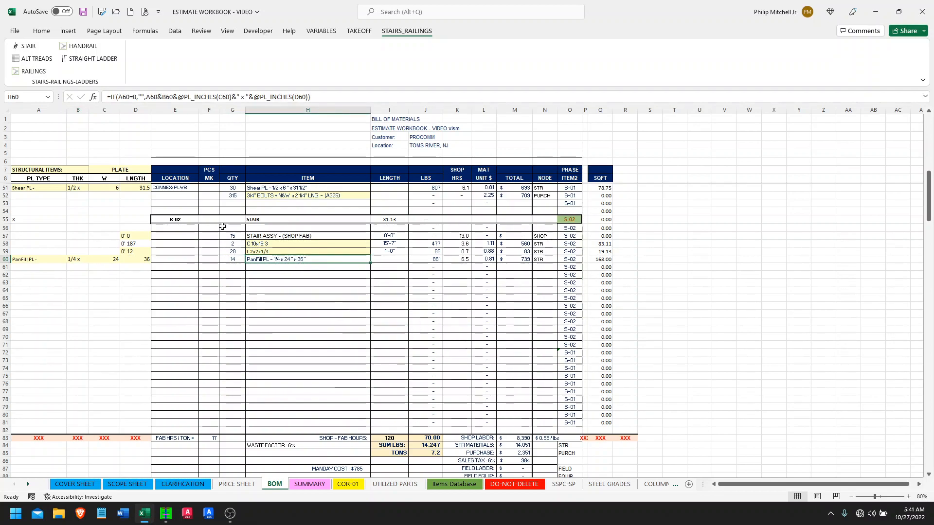
{"action": "left_click", "coordinate": [34, 58]}
{"action": "left_click", "coordinate": [373, 260]}
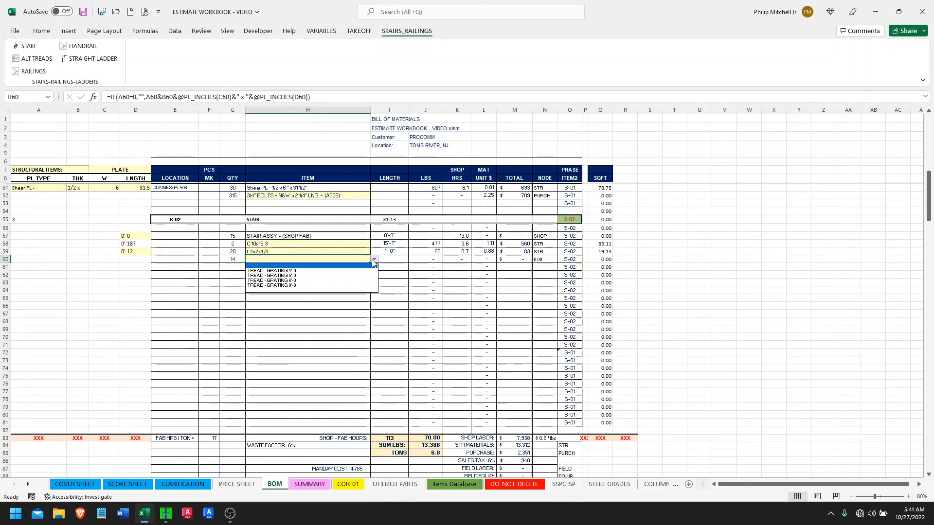
{"action": "left_click", "coordinate": [294, 276]}
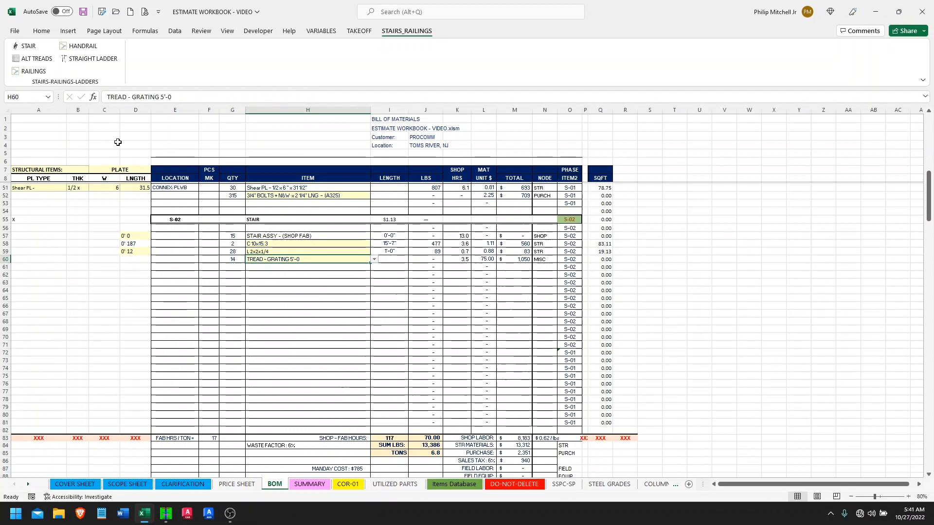
Step: Insert a straight access ladder assembly from row 64, entering 10 as its size
{"action": "left_click", "coordinate": [287, 289]}
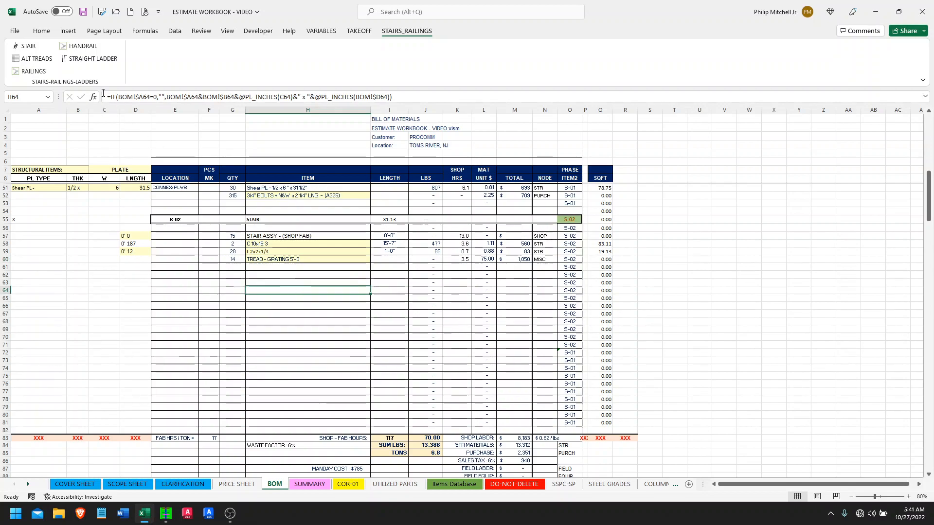
{"action": "left_click", "coordinate": [87, 59]}
{"action": "type", "text": "10"}
{"action": "key", "text": "Return"}
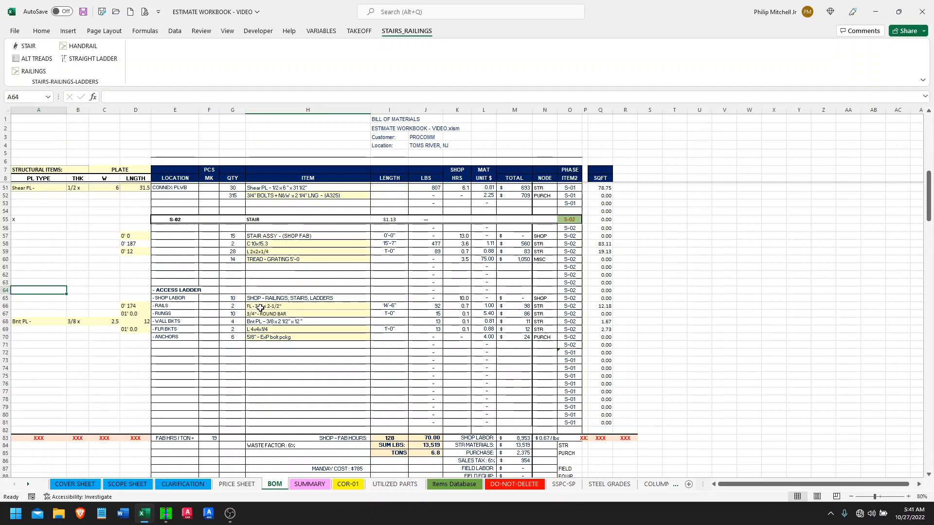
{"action": "scroll", "coordinate": [289, 305], "scroll_direction": "up", "scroll_amount": 1}
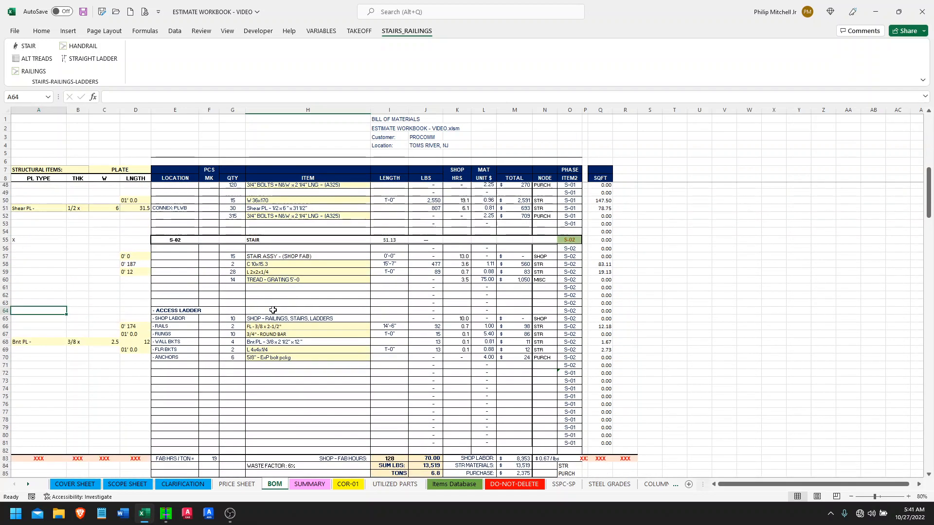
Step: Copy blank row 73 and insert copies of it as rows 74 to 88
{"action": "scroll", "coordinate": [214, 336], "scroll_direction": "down", "scroll_amount": 3}
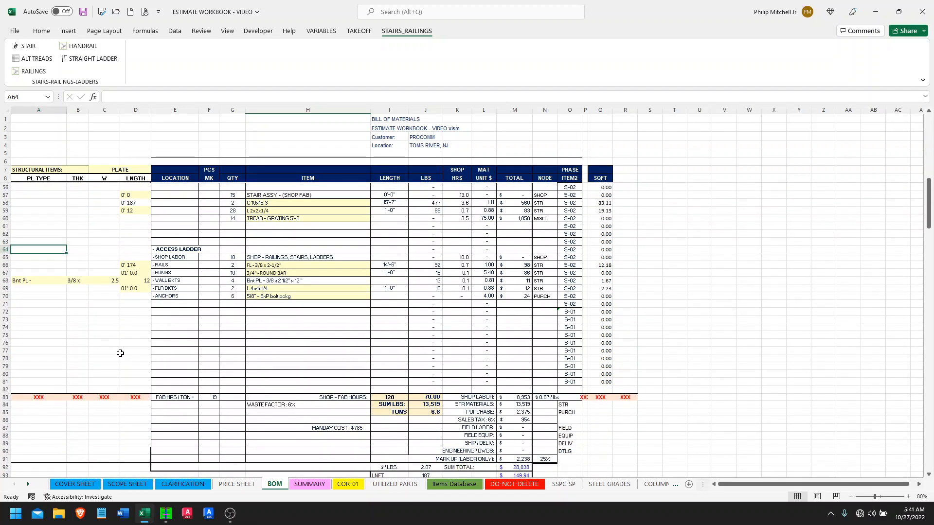
{"action": "left_click", "coordinate": [7, 319]}
{"action": "key", "text": "ctrl+c"}
{"action": "left_click", "coordinate": [29, 328]}
{"action": "scroll", "coordinate": [29, 336], "scroll_direction": "down", "scroll_amount": 3}
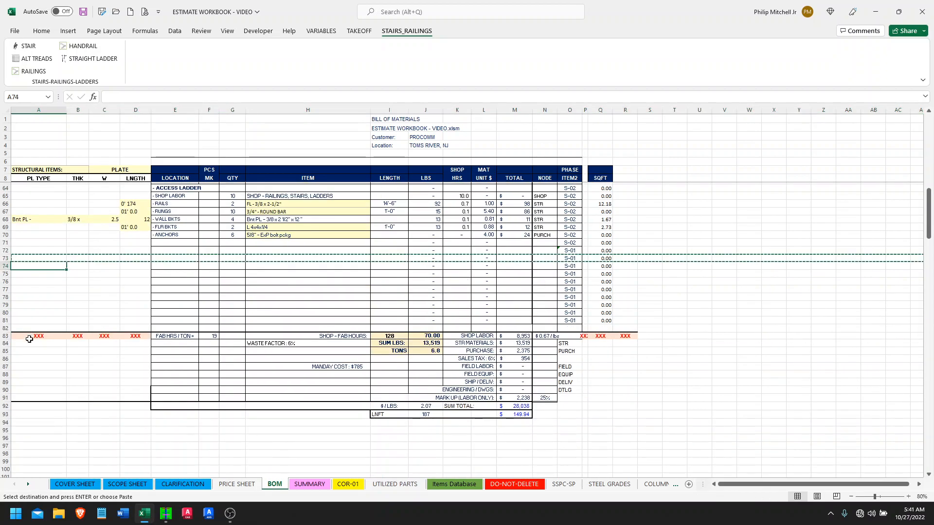
{"action": "scroll", "coordinate": [28, 336], "scroll_direction": "down", "scroll_amount": 2}
{"action": "left_click", "coordinate": [28, 336], "text": "shift"}
{"action": "right_click", "coordinate": [29, 336]}
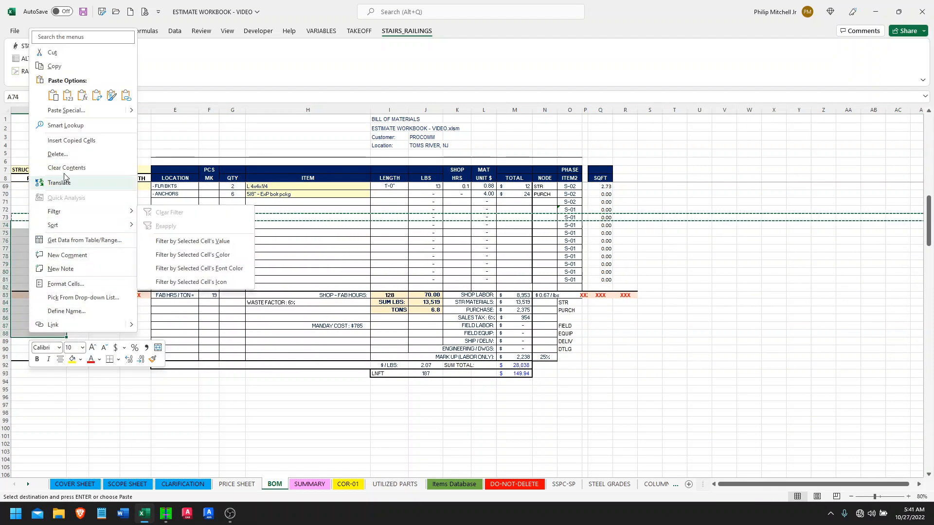
{"action": "left_click", "coordinate": [117, 141]}
{"action": "left_click", "coordinate": [174, 241]}
{"action": "scroll", "coordinate": [181, 254], "scroll_direction": "up", "scroll_amount": 3}
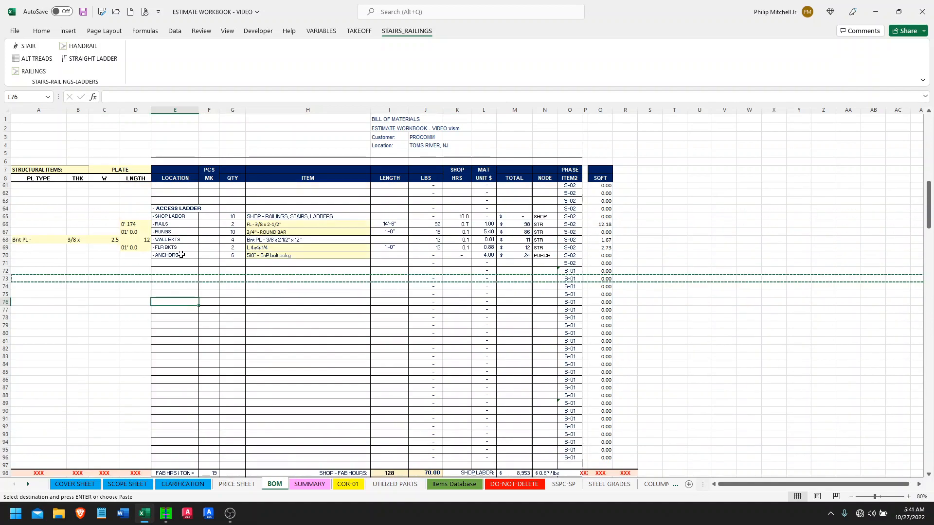
Step: Insert a handrail assembly from row 75 with 25 linear feet of railing and 5 brackets
{"action": "left_click", "coordinate": [179, 294]}
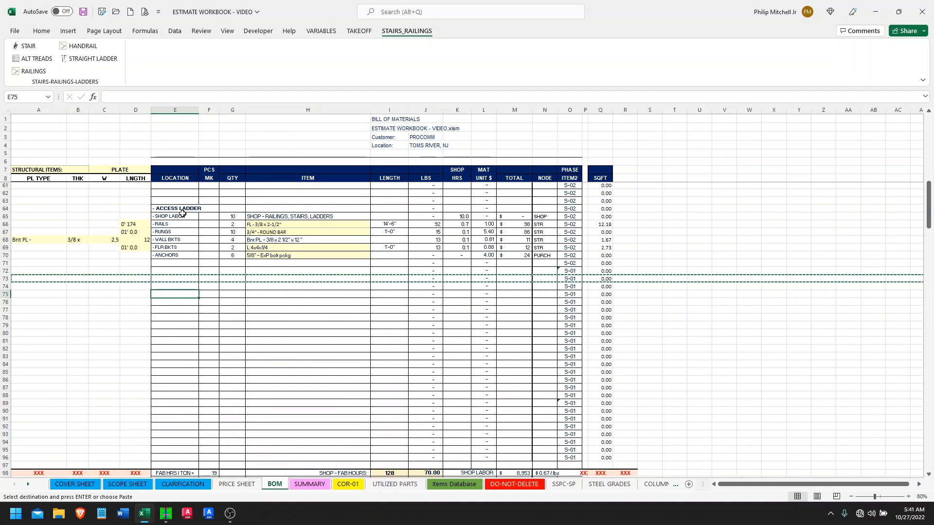
{"action": "left_click", "coordinate": [81, 46]}
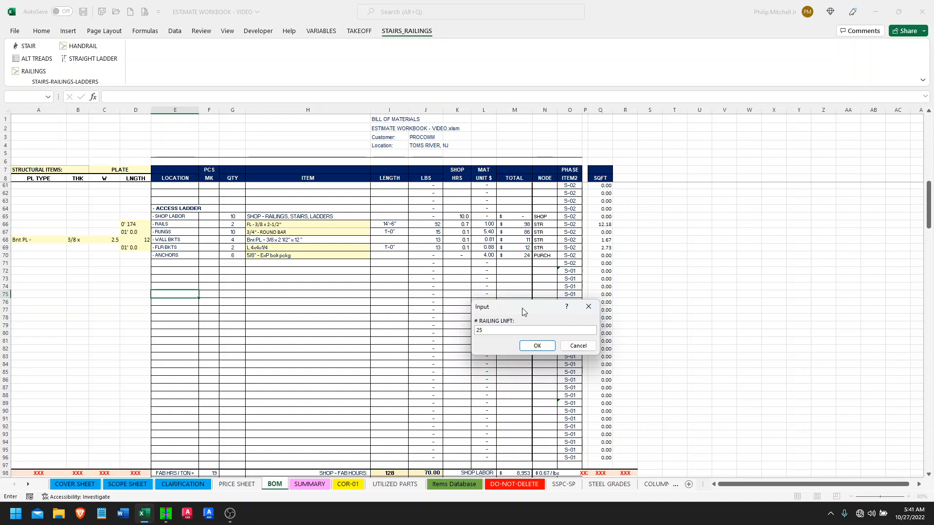
{"action": "key", "text": "Return"}
{"action": "type", "text": "5"}
{"action": "key", "text": "Return"}
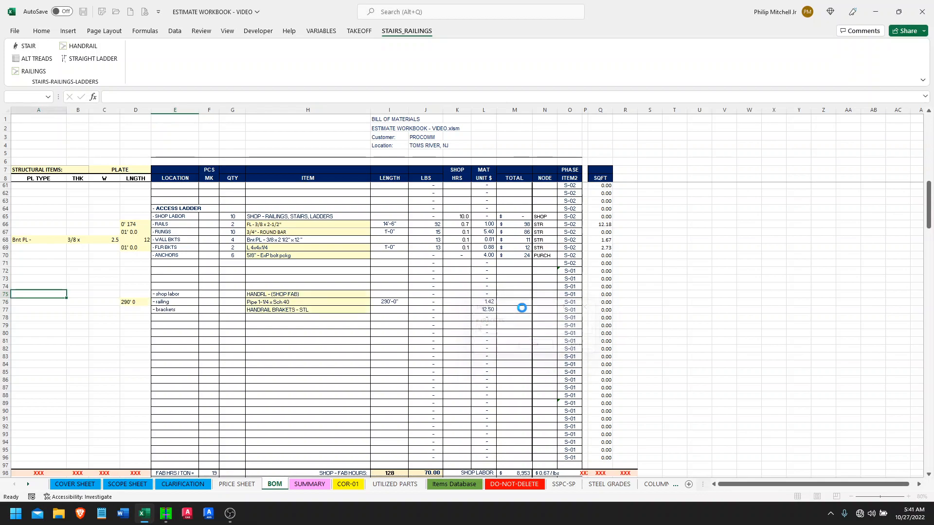
Step: Insert a railing assembly from row 81 with 25 linear feet, 3 rails and 6 posts 5'-0" long
{"action": "left_click", "coordinate": [260, 342]}
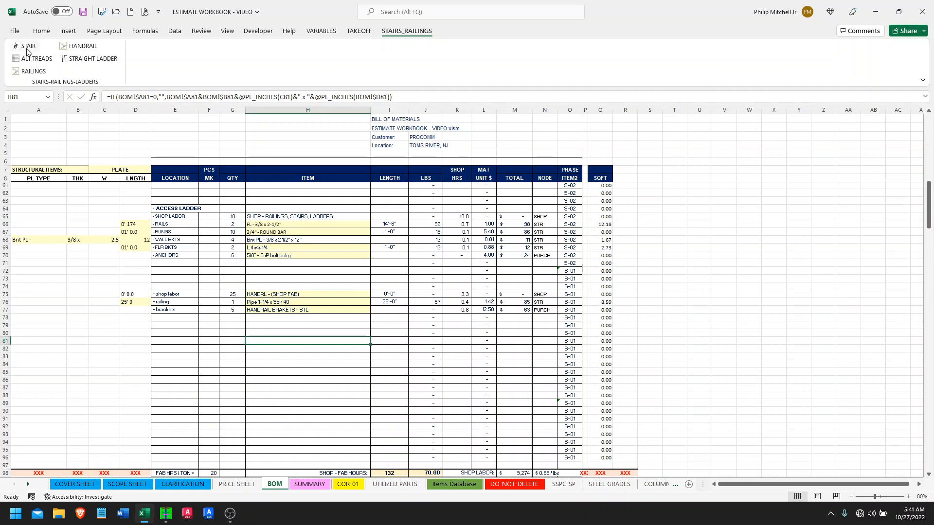
{"action": "left_click", "coordinate": [34, 72]}
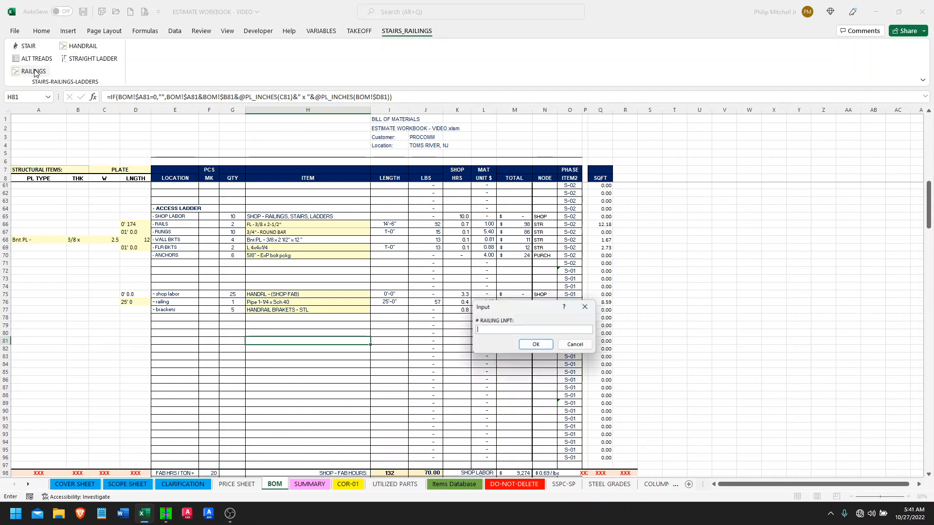
{"action": "type", "text": "25"}
{"action": "key", "text": "Return"}
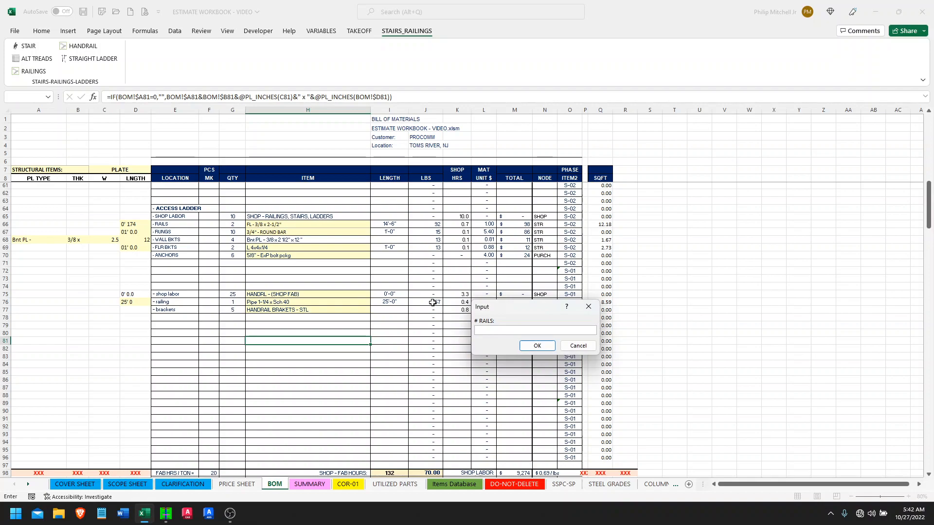
{"action": "type", "text": "3"}
{"action": "key", "text": "Return"}
{"action": "key", "text": "Return"}
{"action": "key", "text": "Return"}
{"action": "key", "text": "Return"}
{"action": "key", "text": "Return"}
{"action": "key", "text": "Return"}
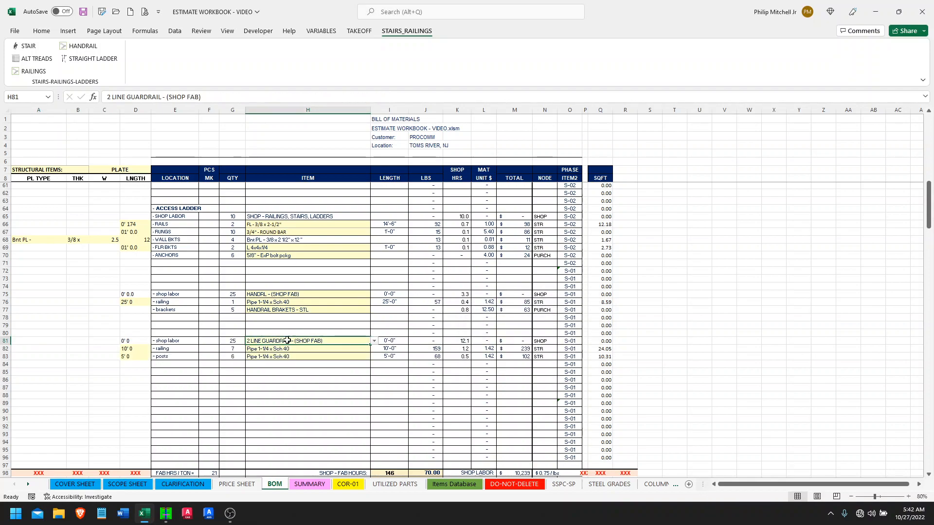
{"action": "scroll", "coordinate": [340, 323], "scroll_direction": "up", "scroll_amount": 2}
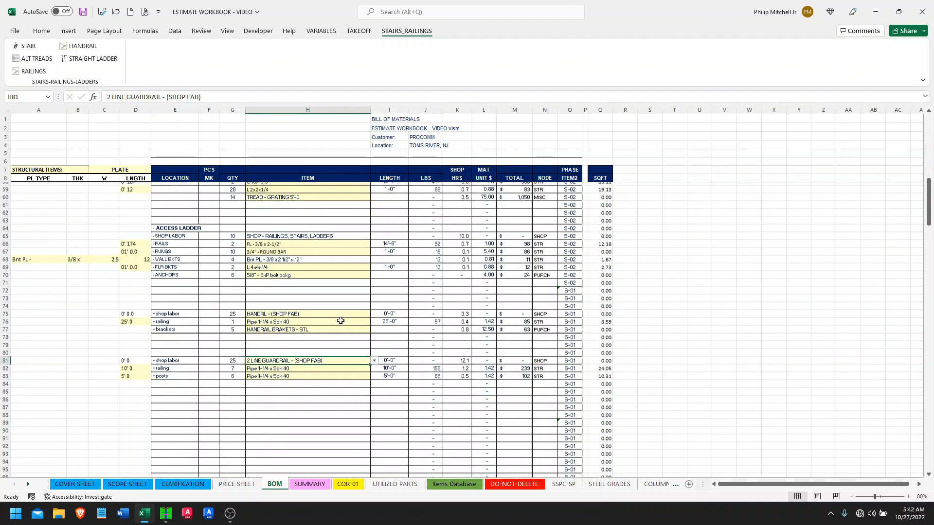
Step: Fill the S-02 phase code down the BOM's phase column from row 62 through row 96
{"action": "left_click", "coordinate": [573, 234]}
{"action": "double_click", "coordinate": [581, 236]}
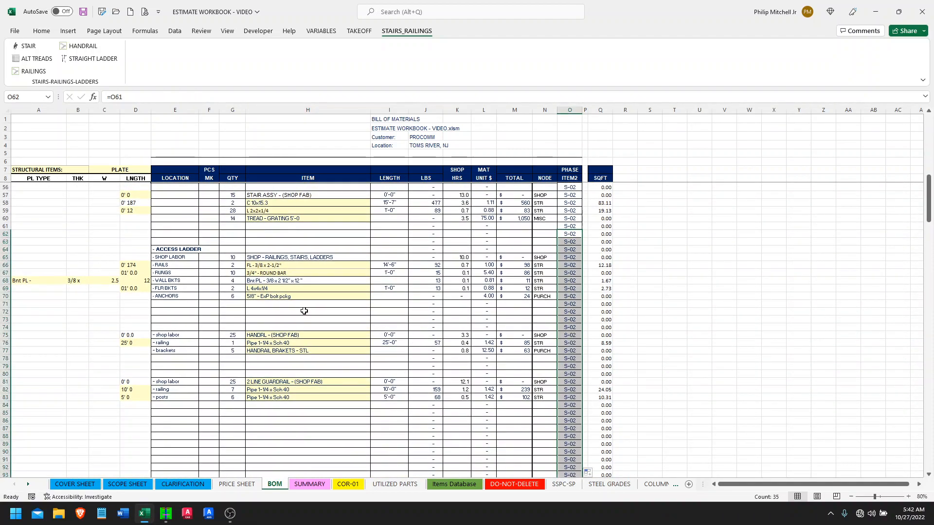
{"action": "scroll", "coordinate": [304, 312], "scroll_direction": "down", "scroll_amount": 1}
{"action": "scroll", "coordinate": [288, 341], "scroll_direction": "down", "scroll_amount": 1}
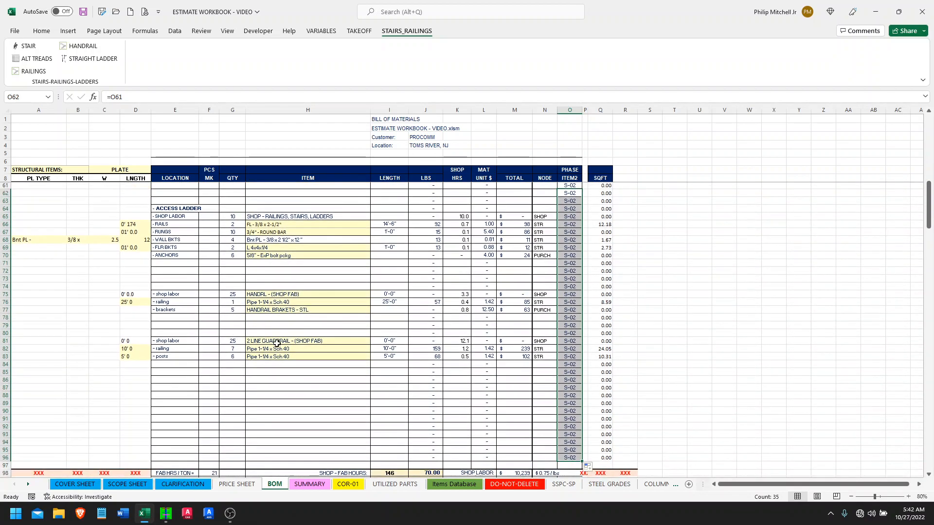
{"action": "scroll", "coordinate": [317, 331], "scroll_direction": "down", "scroll_amount": 1}
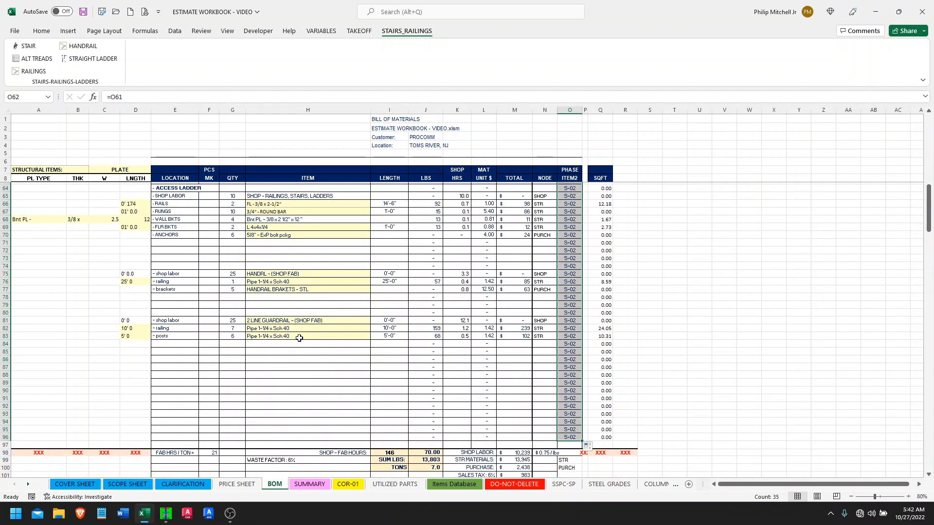
{"action": "scroll", "coordinate": [295, 319], "scroll_direction": "down", "scroll_amount": 2}
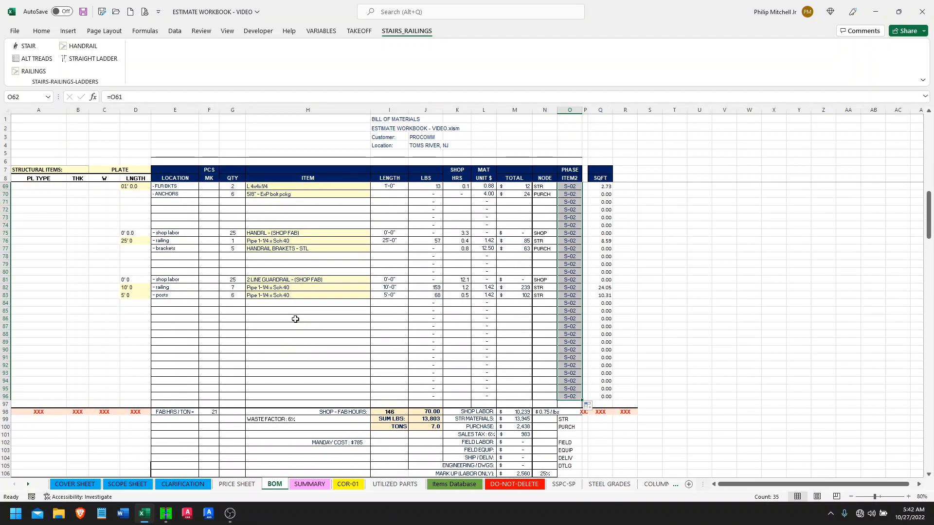
Step: Review the takeoff rows from the S-01 platform steel framing through the S-02 stair, ladder and railing assemblies
{"action": "left_click", "coordinate": [296, 321]}
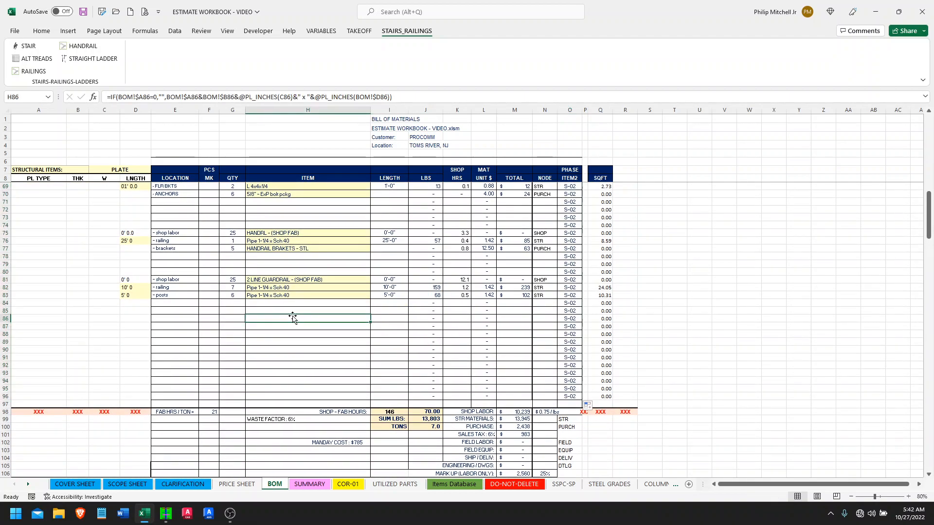
{"action": "left_click", "coordinate": [359, 31]}
{"action": "scroll", "coordinate": [318, 321], "scroll_direction": "up", "scroll_amount": 10}
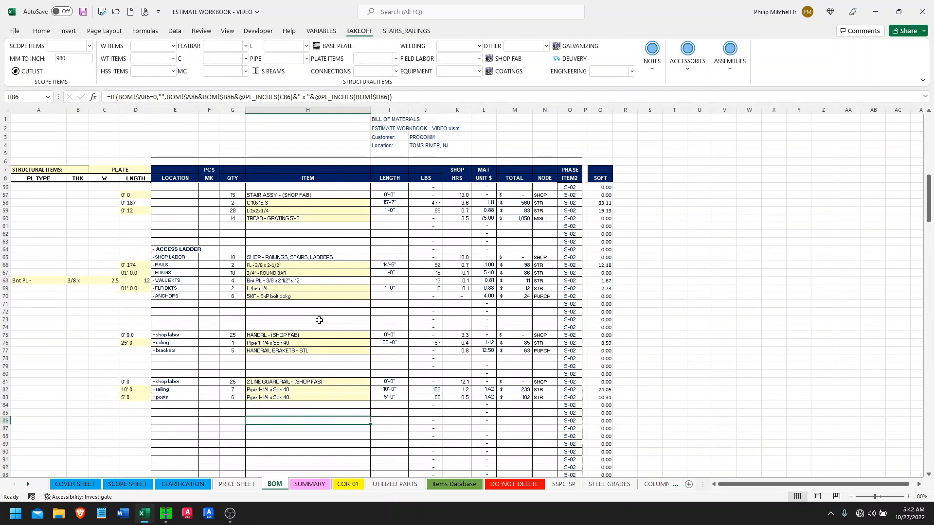
{"action": "scroll", "coordinate": [318, 320], "scroll_direction": "up", "scroll_amount": 8}
{"action": "scroll", "coordinate": [318, 321], "scroll_direction": "down", "scroll_amount": 8}
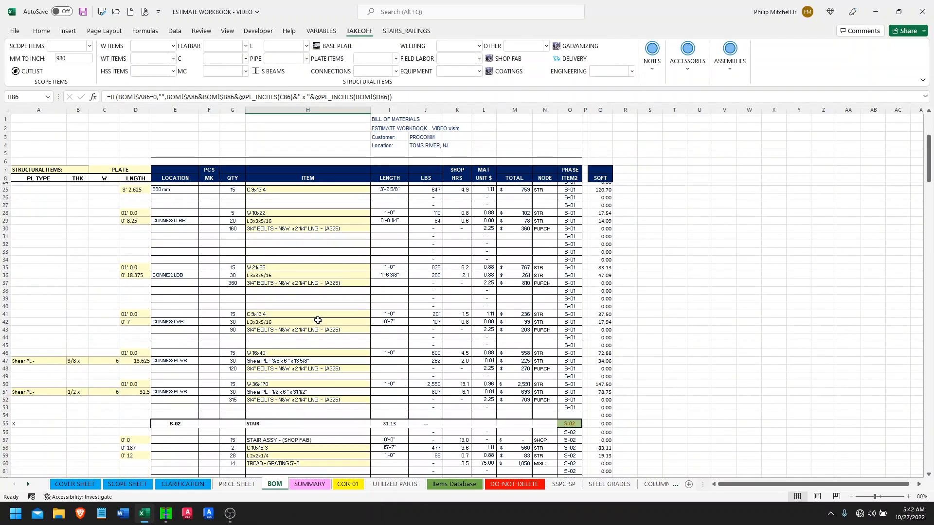
{"action": "scroll", "coordinate": [317, 321], "scroll_direction": "down", "scroll_amount": 2}
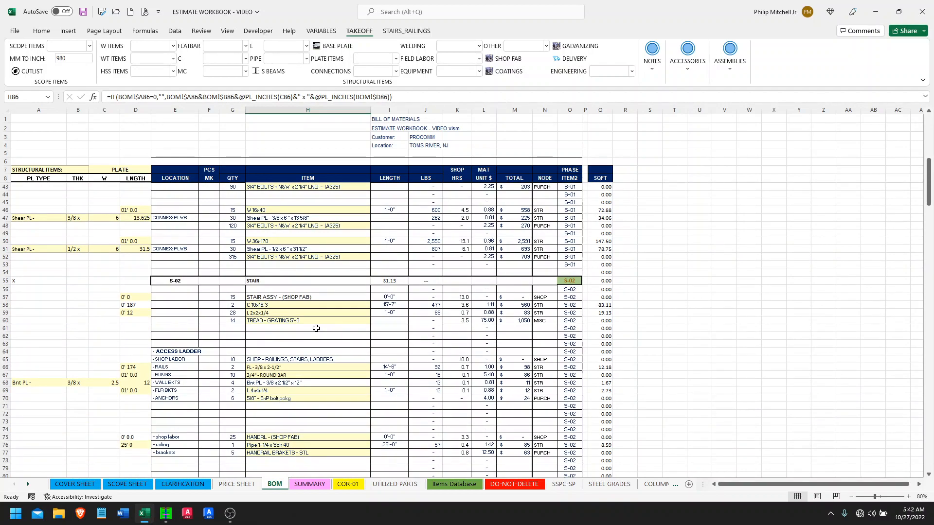
{"action": "scroll", "coordinate": [304, 334], "scroll_direction": "up", "scroll_amount": 11}
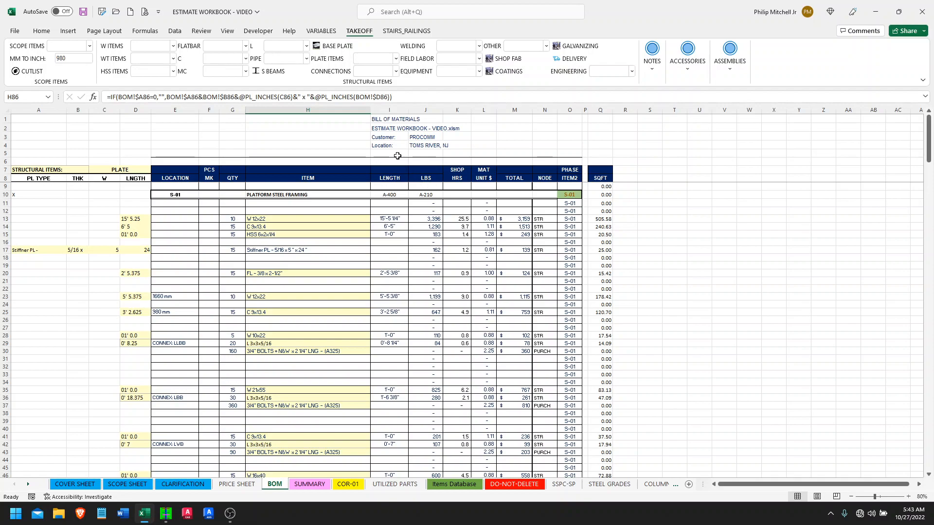
Step: Set the workbook's fabrication hours per ton variable to 9
{"action": "left_click", "coordinate": [321, 32]}
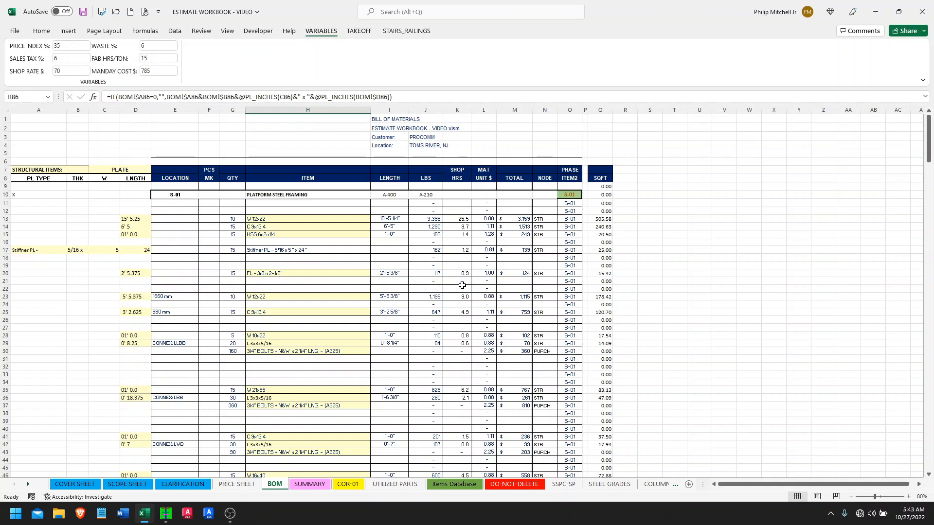
{"action": "scroll", "coordinate": [462, 285], "scroll_direction": "down", "scroll_amount": 20}
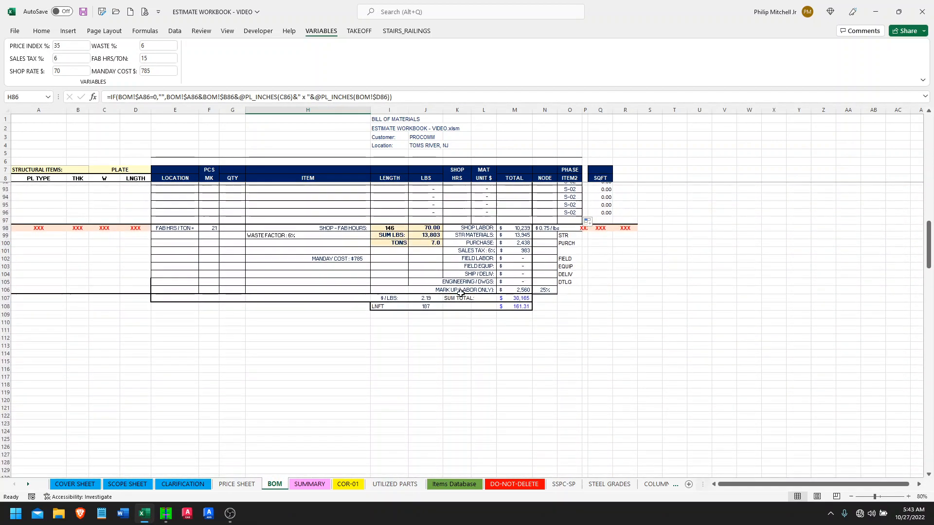
{"action": "left_click", "coordinate": [387, 229]}
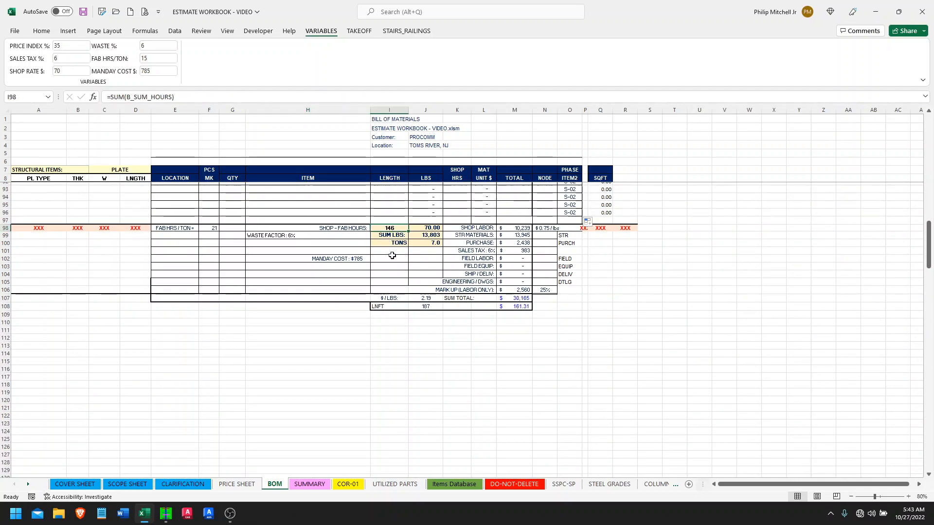
{"action": "left_click", "coordinate": [165, 58]}
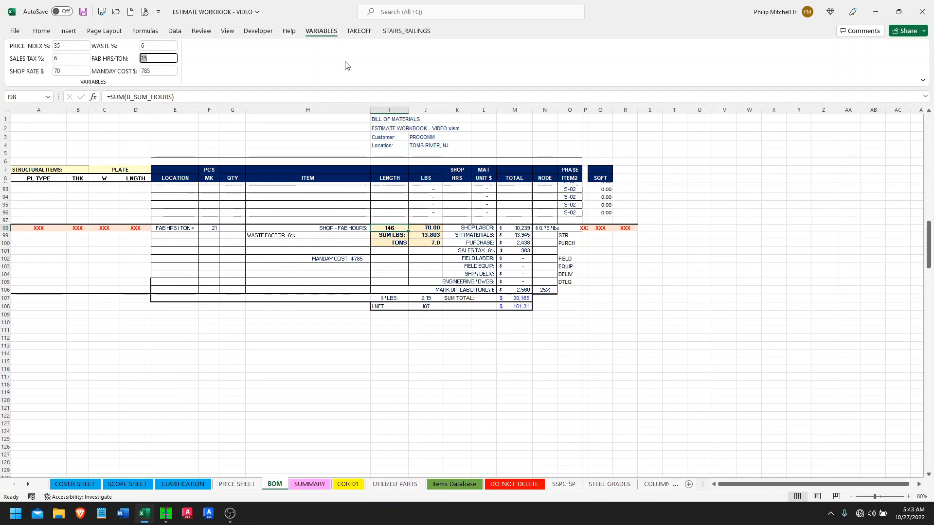
{"action": "type", "text": "9"}
{"action": "key", "text": "Return"}
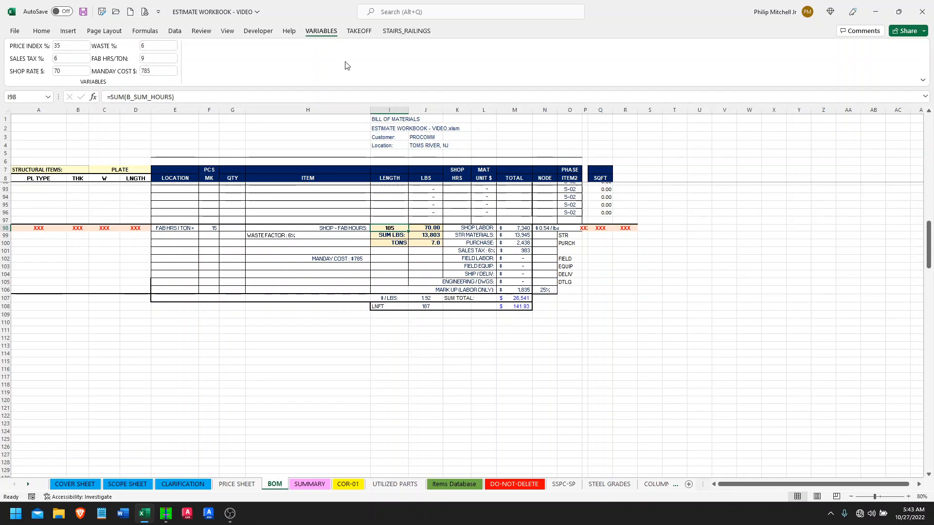
Step: Examine the total shop fabrication hours and the individual shop hours of the framing, connection and stair items
{"action": "left_click", "coordinate": [397, 237]}
{"action": "left_click", "coordinate": [393, 227]}
{"action": "scroll", "coordinate": [394, 226], "scroll_direction": "up", "scroll_amount": 9}
{"action": "scroll", "coordinate": [393, 227], "scroll_direction": "up", "scroll_amount": 15}
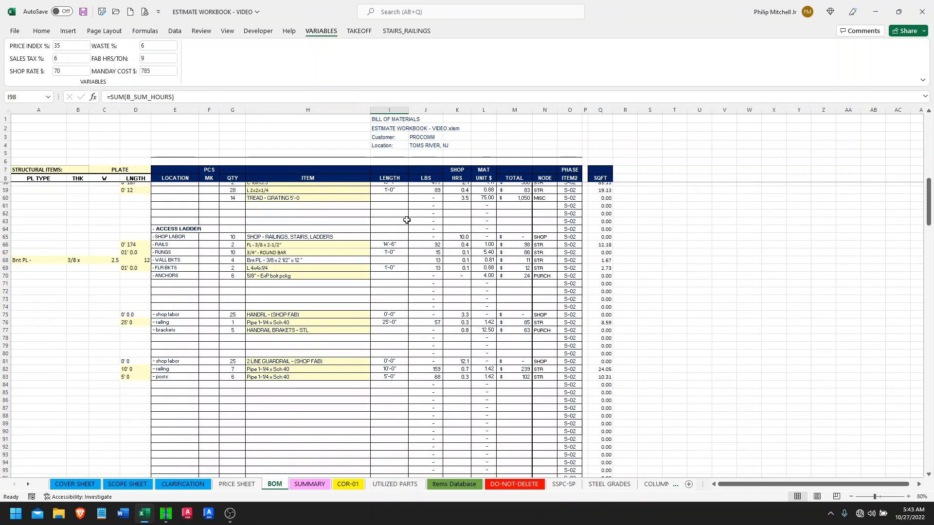
{"action": "scroll", "coordinate": [306, 256], "scroll_direction": "up", "scroll_amount": 5}
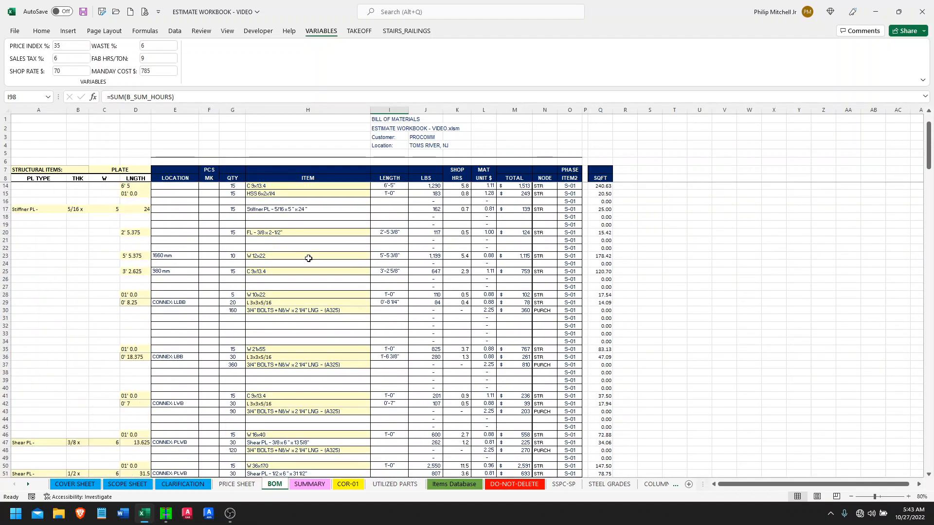
{"action": "scroll", "coordinate": [332, 257], "scroll_direction": "down", "scroll_amount": 5}
{"action": "scroll", "coordinate": [332, 257], "scroll_direction": "down", "scroll_amount": 1}
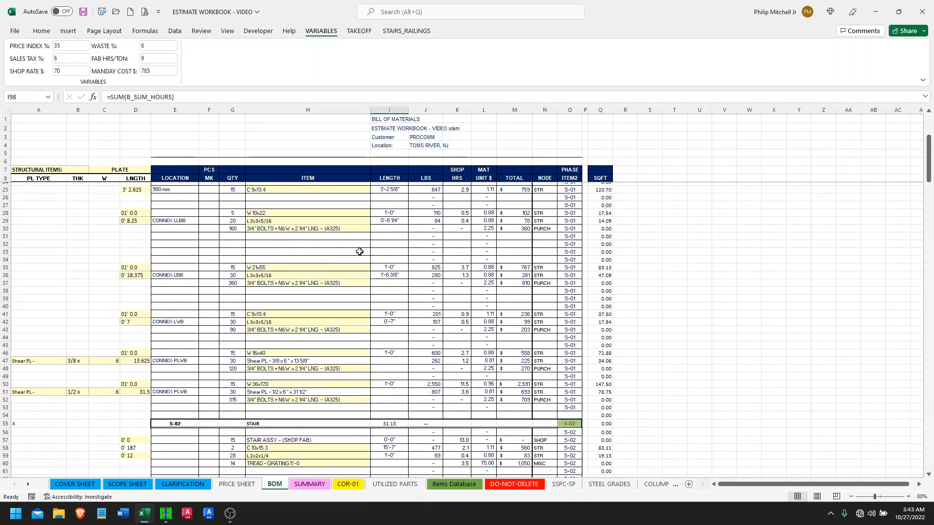
{"action": "scroll", "coordinate": [359, 252], "scroll_direction": "down", "scroll_amount": 9}
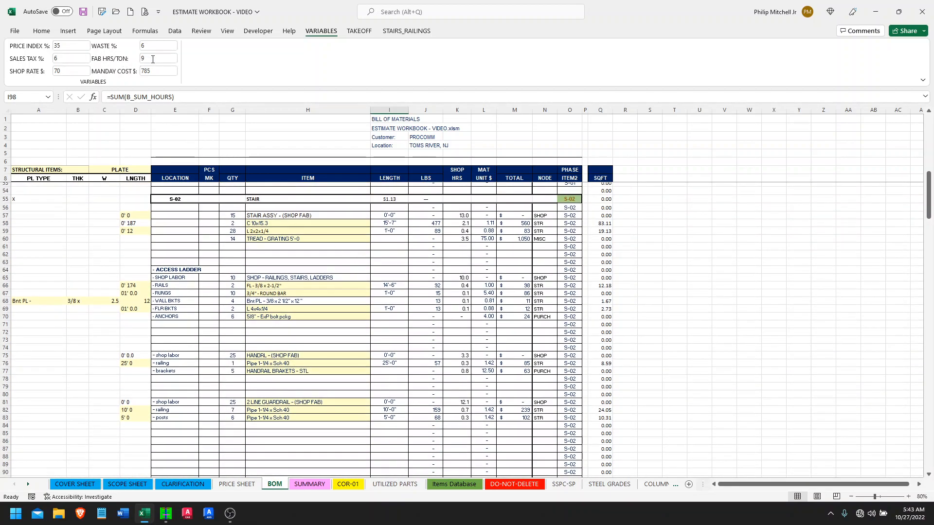
{"action": "scroll", "coordinate": [324, 240], "scroll_direction": "down", "scroll_amount": 4}
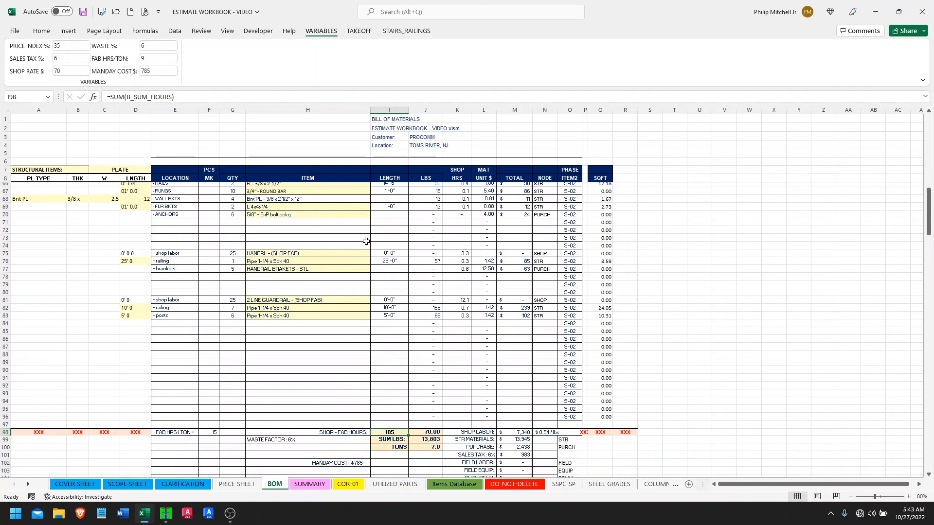
Step: Set the fabrication hours per ton variable to 18 and check the total shop fabrication hours
{"action": "left_click", "coordinate": [366, 241]}
{"action": "left_click", "coordinate": [157, 58]}
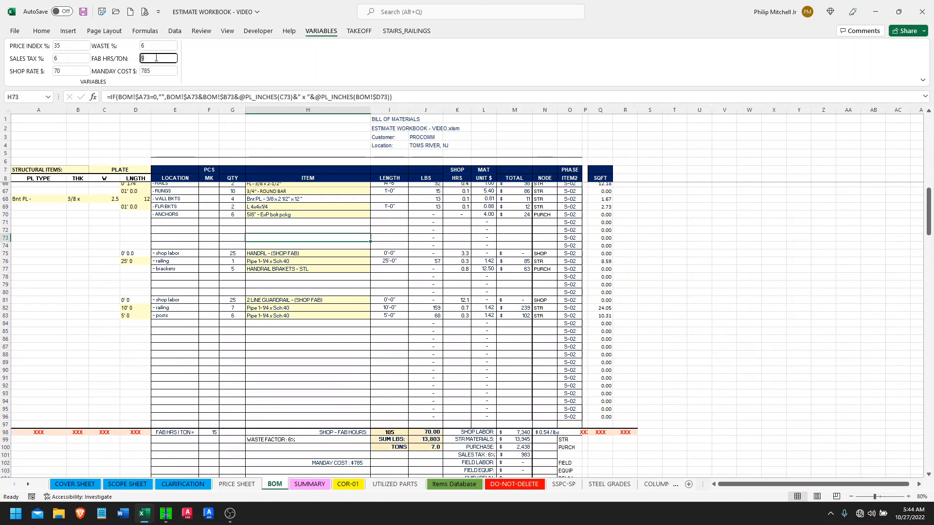
{"action": "type", "text": "18"}
{"action": "key", "text": "Return"}
{"action": "left_click", "coordinate": [392, 432]}
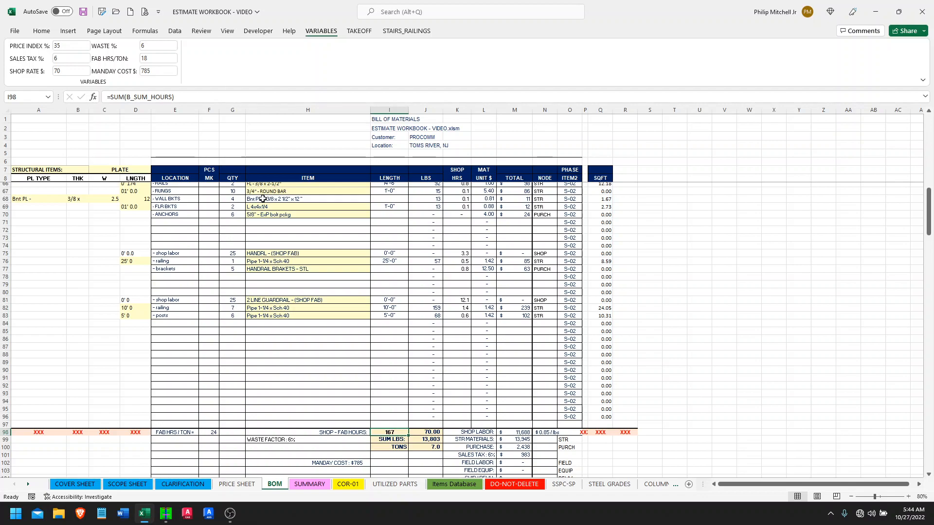
Step: Examine the unit costs of the structural materials in rows 3 to 34 of the PRICE SHEET
{"action": "left_click", "coordinate": [232, 484]}
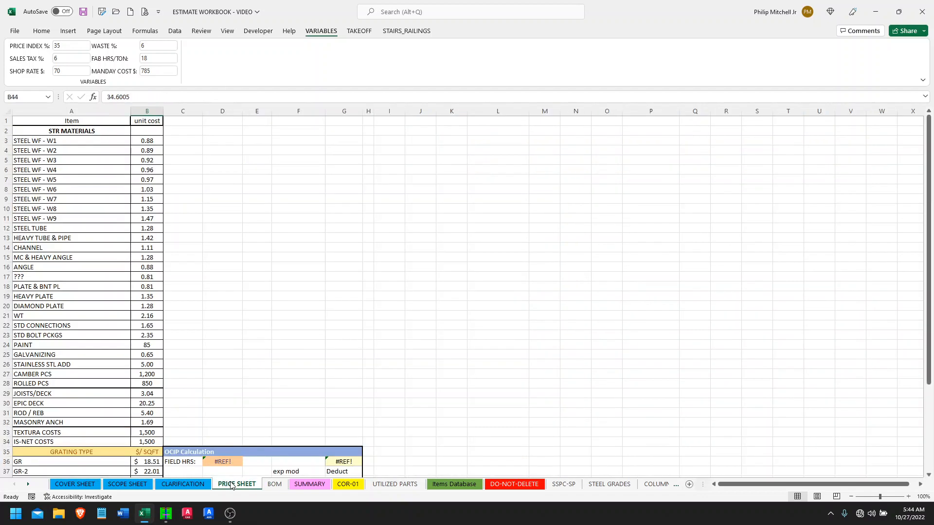
{"action": "left_click_drag", "start_coordinate": [155, 141], "coordinate": [147, 440]}
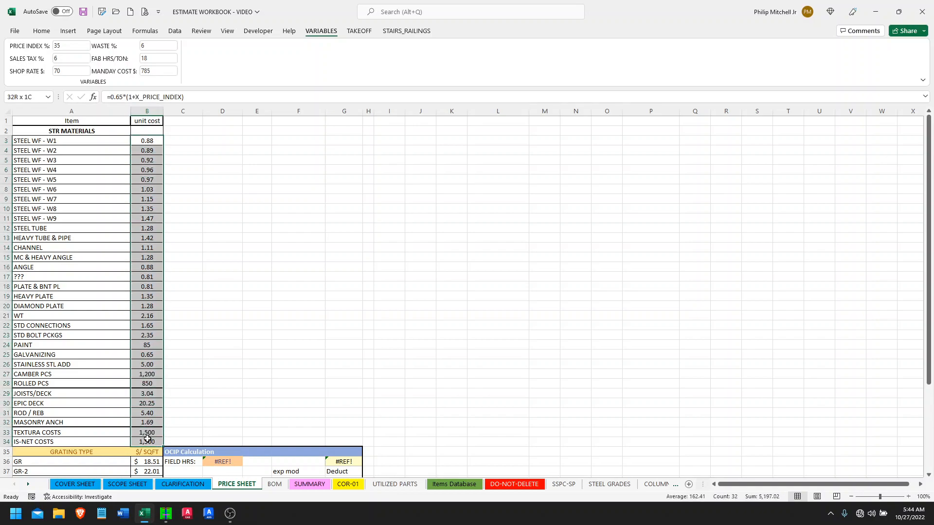
{"action": "left_click", "coordinate": [217, 343]}
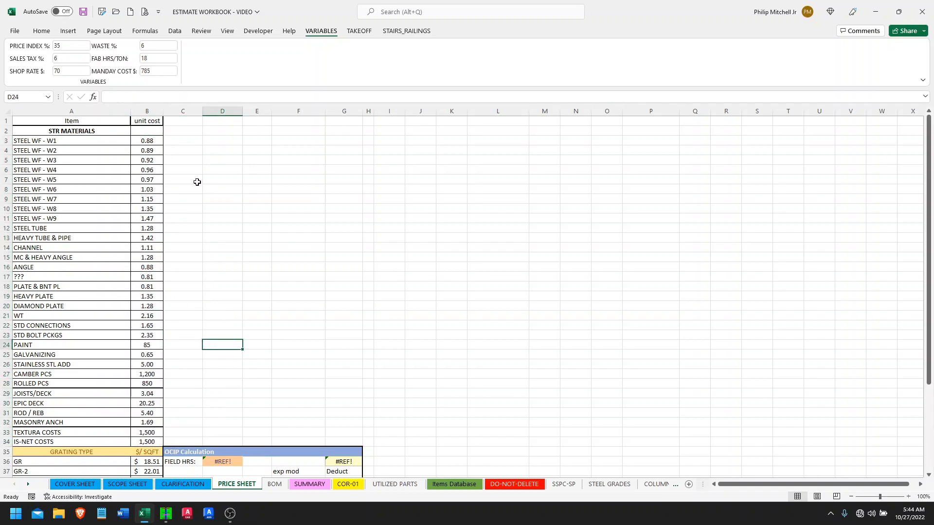
{"action": "scroll", "coordinate": [198, 184], "scroll_direction": "down", "scroll_amount": 5}
{"action": "scroll", "coordinate": [129, 156], "scroll_direction": "up", "scroll_amount": 5}
Step: Try material price indexes of 55% and 75% on the structural unit costs
{"action": "left_click", "coordinate": [71, 44]}
{"action": "key", "text": "Return"}
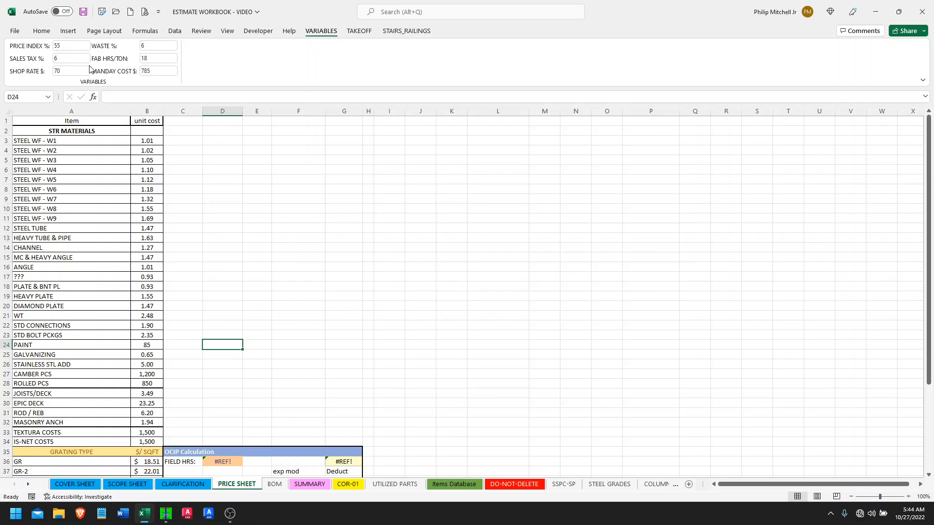
{"action": "left_click", "coordinate": [76, 46]}
{"action": "key", "text": "Return"}
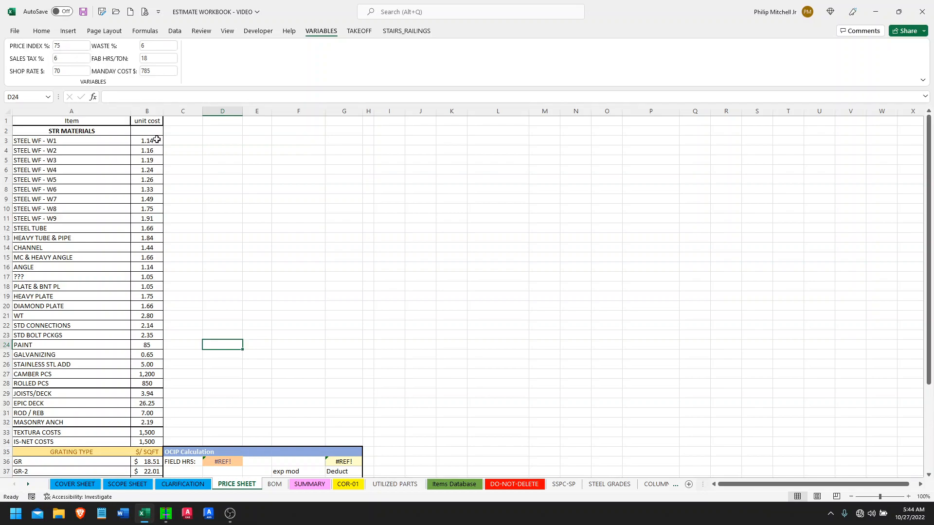
Step: Set the material price index to 25%
{"action": "left_click", "coordinate": [74, 46]}
{"action": "key", "text": "Return"}
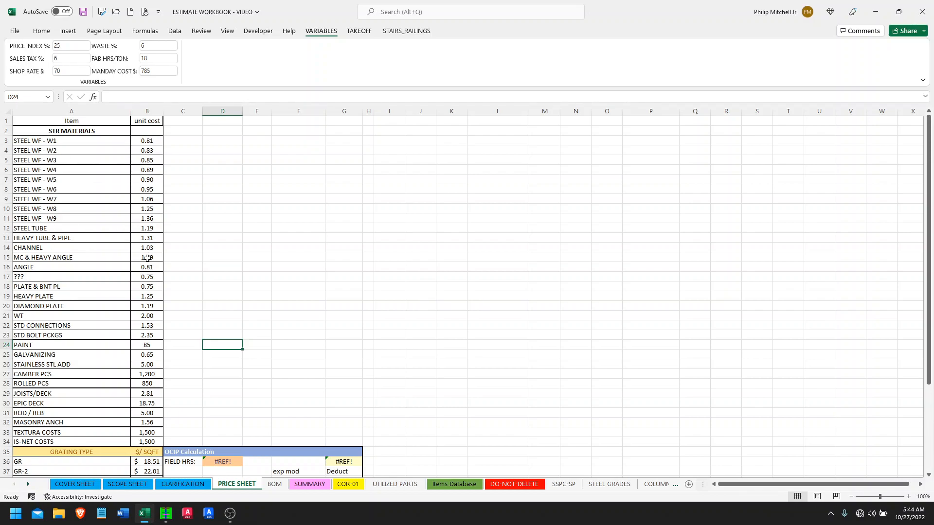
{"action": "left_click", "coordinate": [60, 43]}
Step: Return to the BOM sheet and examine its material unit prices, line totals and cost summary
{"action": "left_click", "coordinate": [275, 484]}
{"action": "scroll", "coordinate": [491, 214], "scroll_direction": "up", "scroll_amount": 15}
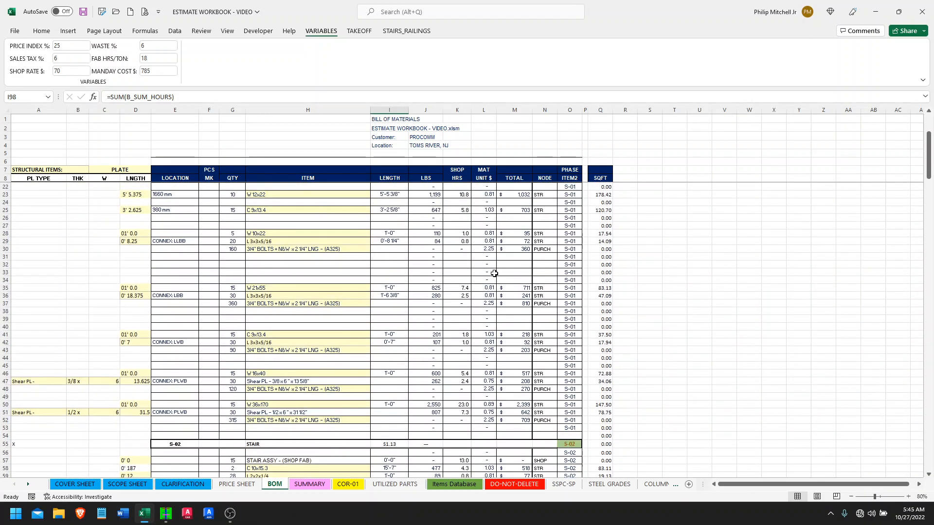
{"action": "scroll", "coordinate": [494, 275], "scroll_direction": "down", "scroll_amount": 3}
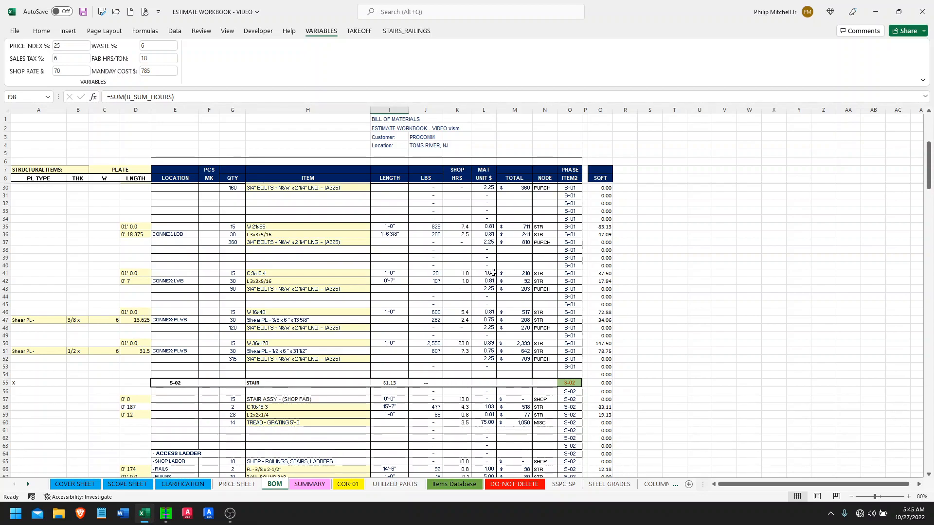
{"action": "scroll", "coordinate": [493, 273], "scroll_direction": "up", "scroll_amount": 7}
{"action": "scroll", "coordinate": [470, 264], "scroll_direction": "down", "scroll_amount": 17}
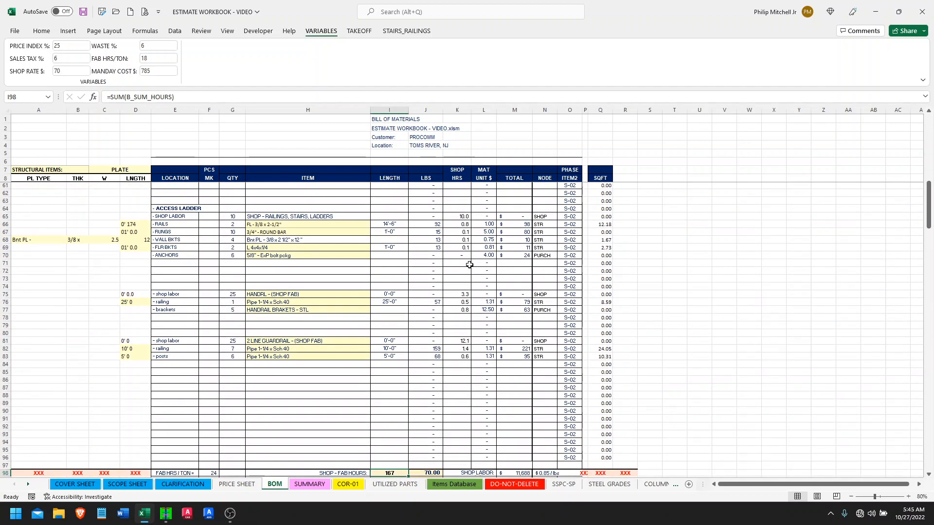
{"action": "scroll", "coordinate": [470, 265], "scroll_direction": "down", "scroll_amount": 4}
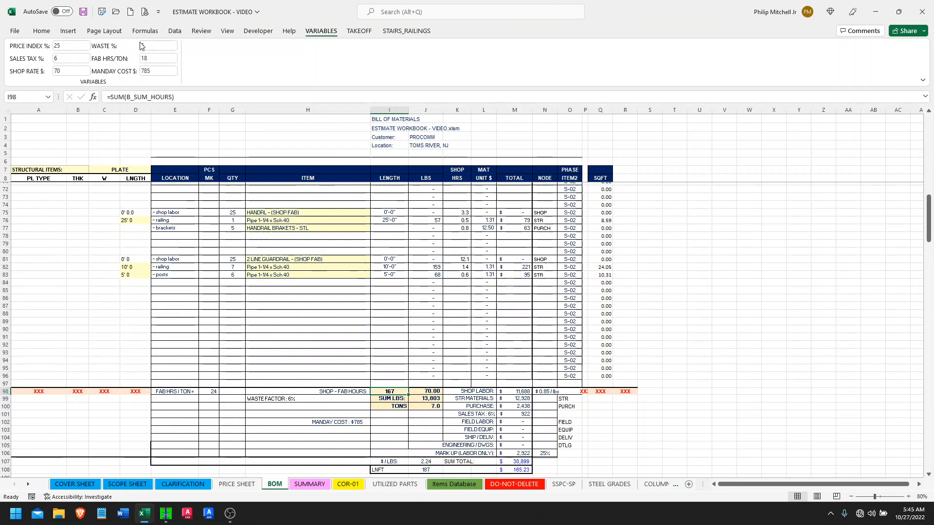
{"action": "scroll", "coordinate": [302, 268], "scroll_direction": "up", "scroll_amount": 5}
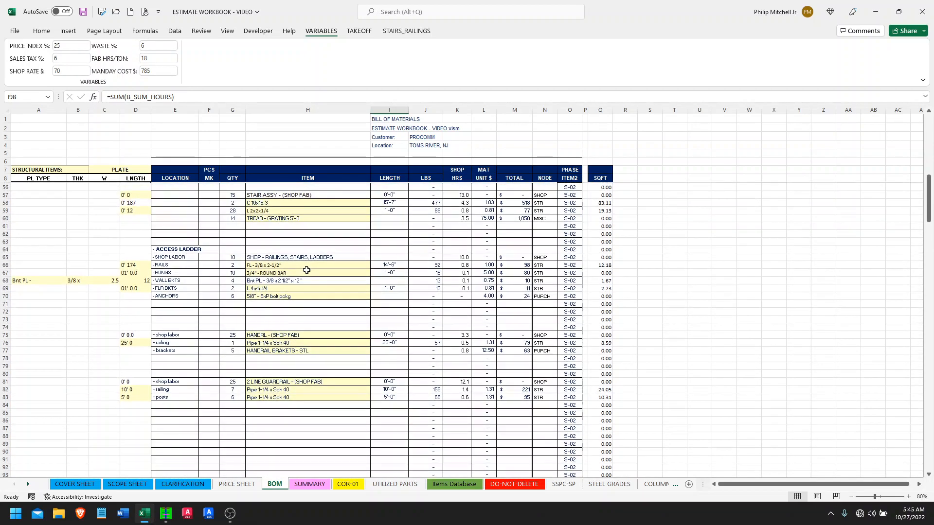
{"action": "scroll", "coordinate": [307, 270], "scroll_direction": "up", "scroll_amount": 15}
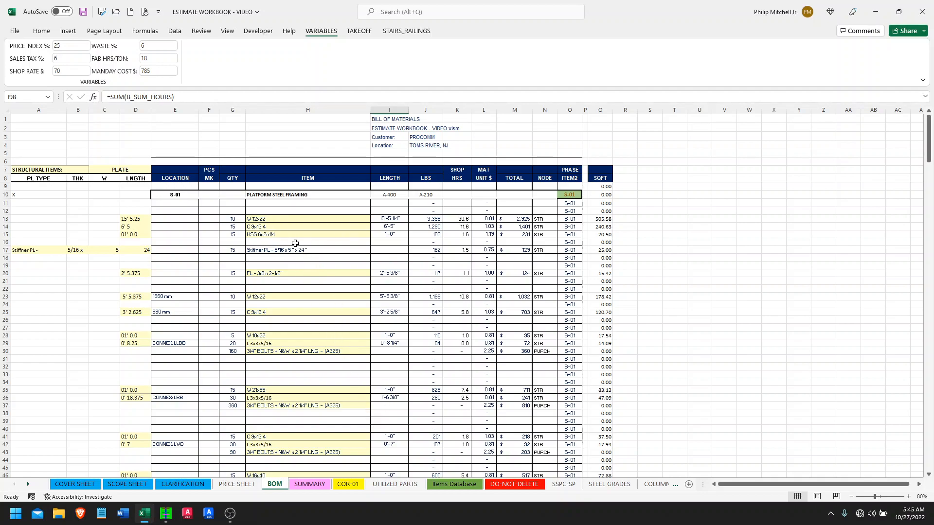
{"action": "scroll", "coordinate": [302, 246], "scroll_direction": "down", "scroll_amount": 3}
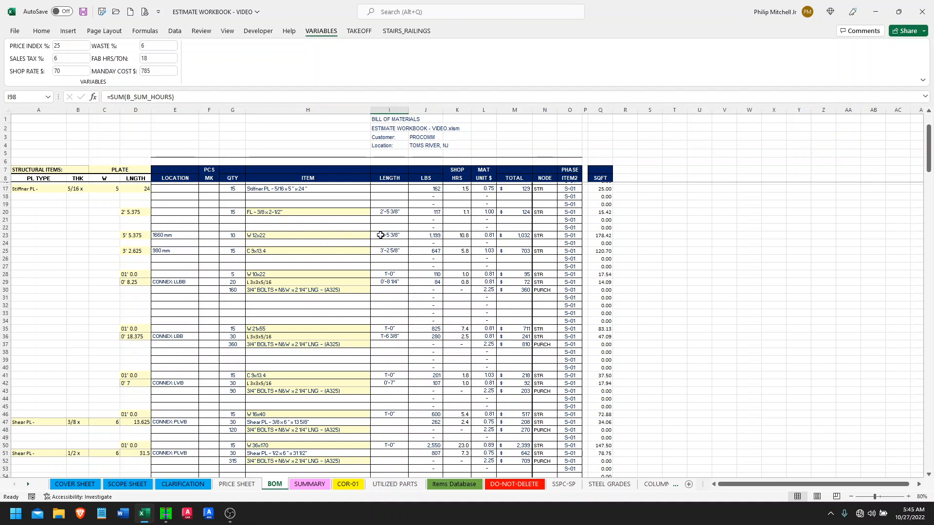
Step: Preview both printed pages of the BOM sheet, then return to the worksheet
{"action": "scroll", "coordinate": [213, 299], "scroll_direction": "down", "scroll_amount": 3}
{"action": "scroll", "coordinate": [346, 273], "scroll_direction": "down", "scroll_amount": 3}
{"action": "left_click", "coordinate": [145, 11]}
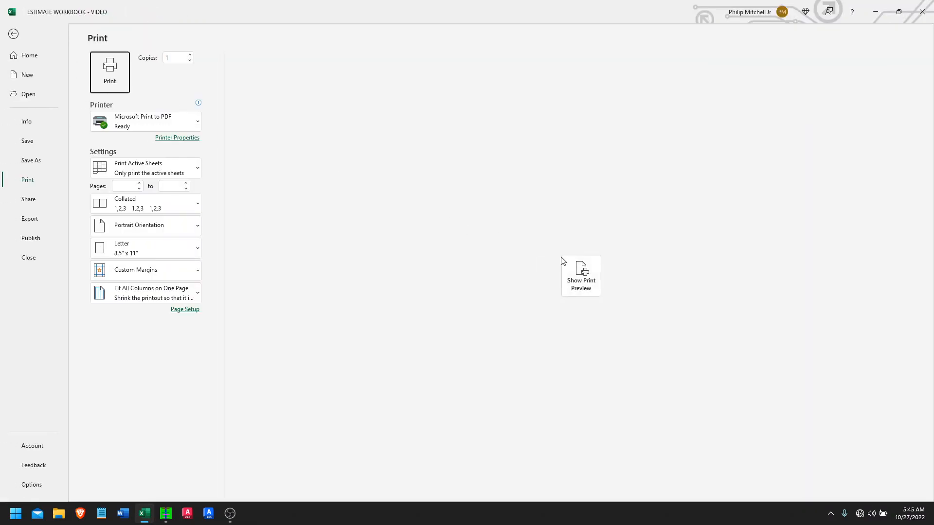
{"action": "scroll", "coordinate": [555, 236], "scroll_direction": "down", "scroll_amount": 1}
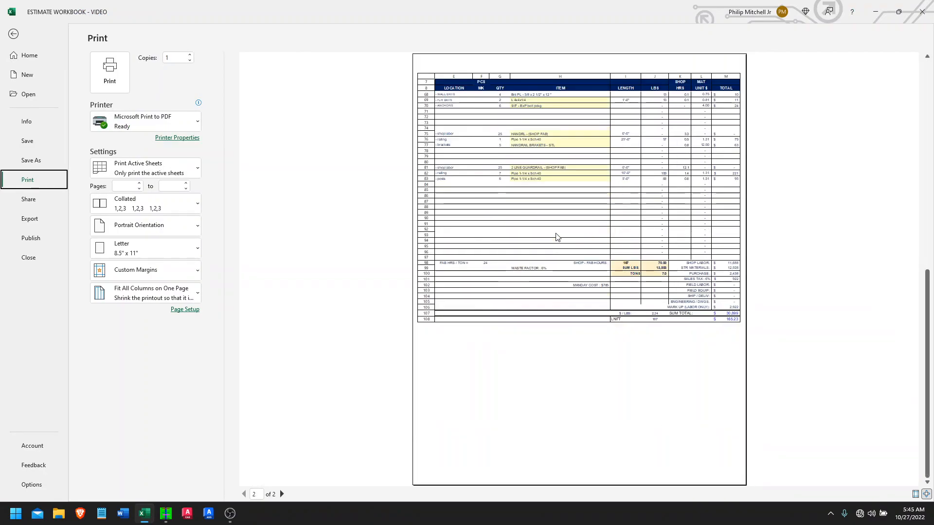
{"action": "scroll", "coordinate": [557, 236], "scroll_direction": "up", "scroll_amount": 1}
{"action": "scroll", "coordinate": [545, 233], "scroll_direction": "down", "scroll_amount": 1}
{"action": "scroll", "coordinate": [542, 233], "scroll_direction": "up", "scroll_amount": 1}
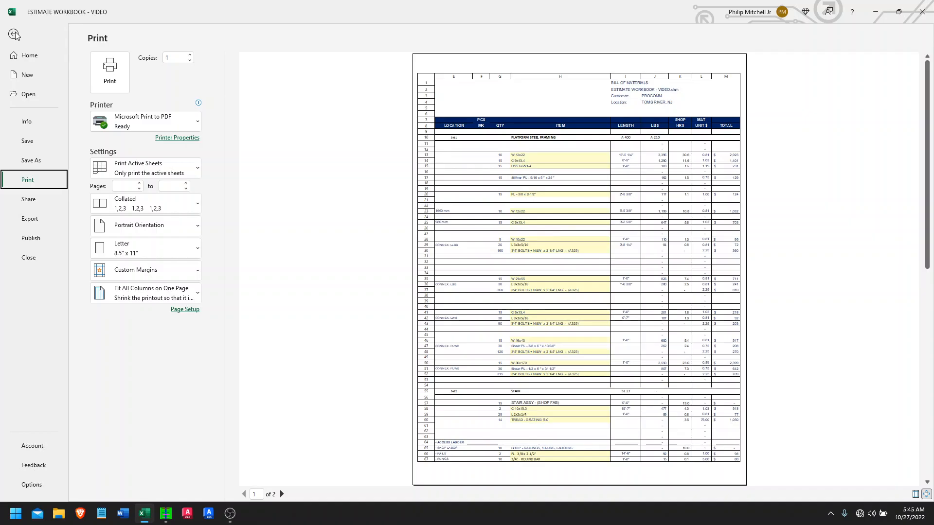
{"action": "left_click", "coordinate": [13, 33]}
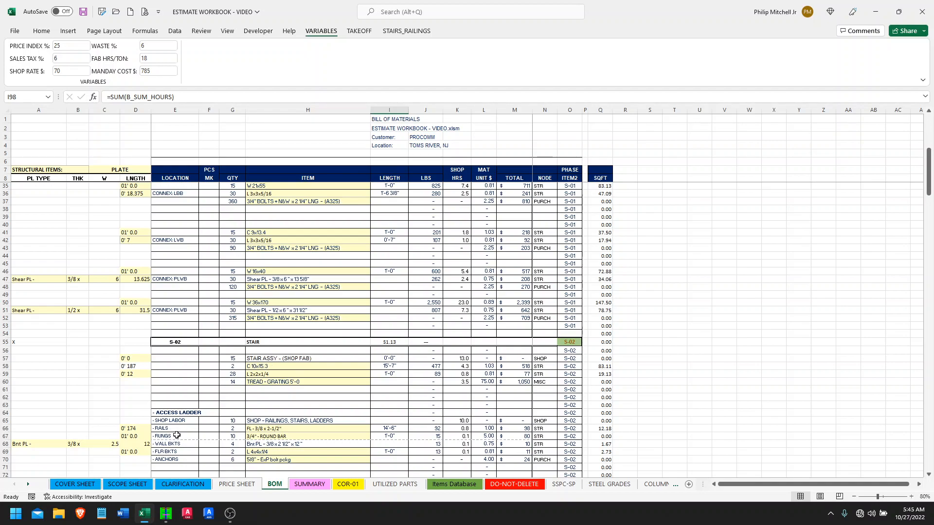
Step: Check the cover sheet and the scope of work sheet, then return to the BOM
{"action": "left_click", "coordinate": [75, 484]}
{"action": "left_click", "coordinate": [128, 484]}
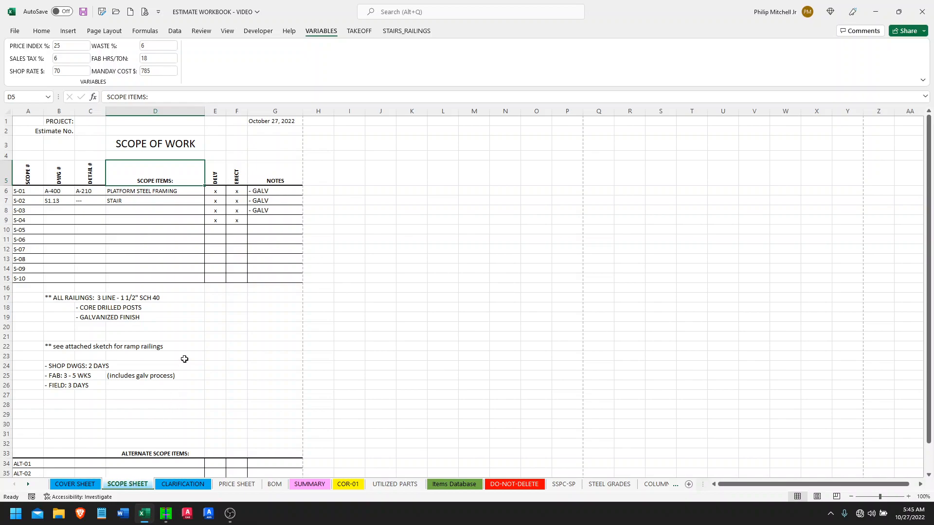
{"action": "left_click", "coordinate": [275, 484]}
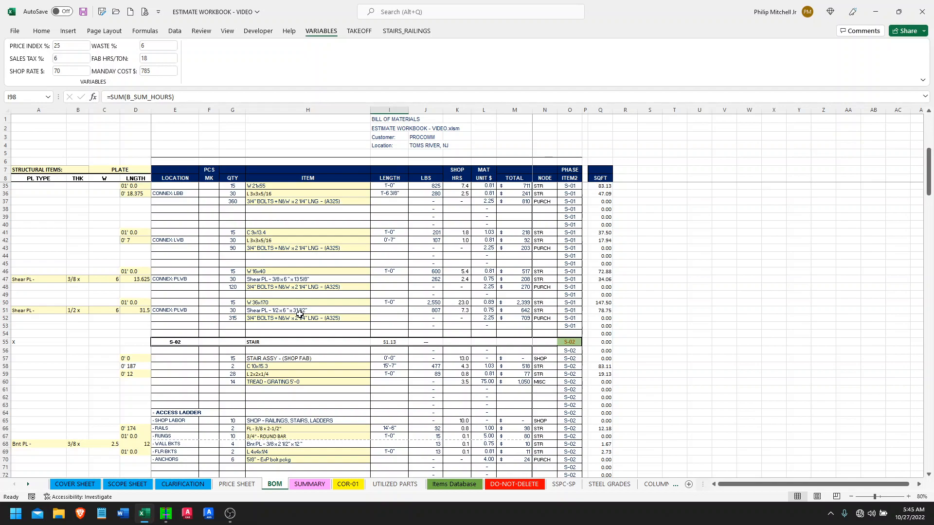
Step: Group the COVER SHEET, SCOPE SHEET and CLARIFICATION sheets and preview their combined printout
{"action": "left_click", "coordinate": [75, 485]}
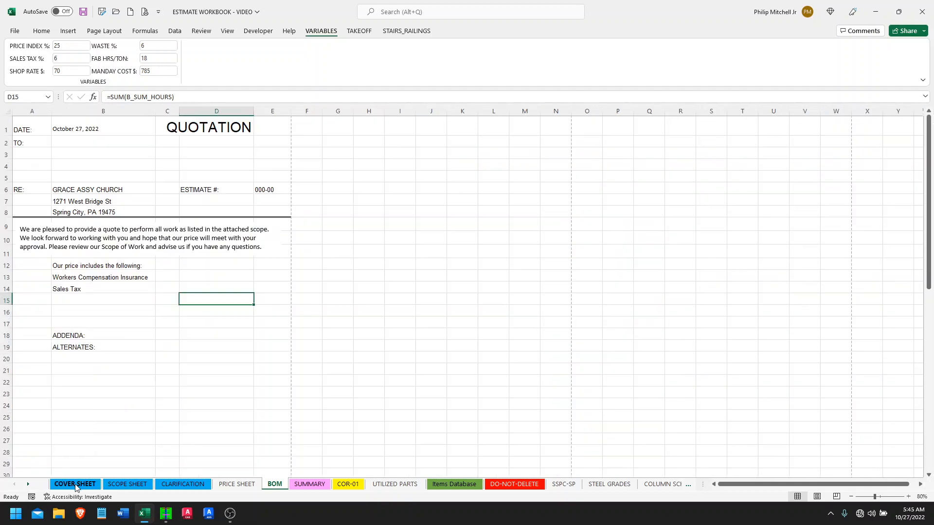
{"action": "left_click", "coordinate": [176, 485], "text": "shift"}
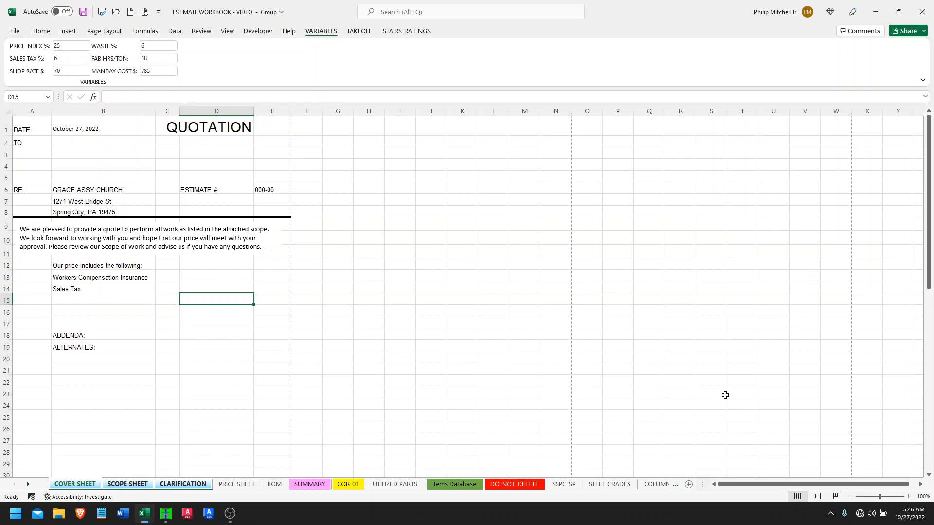
{"action": "left_click", "coordinate": [145, 12]}
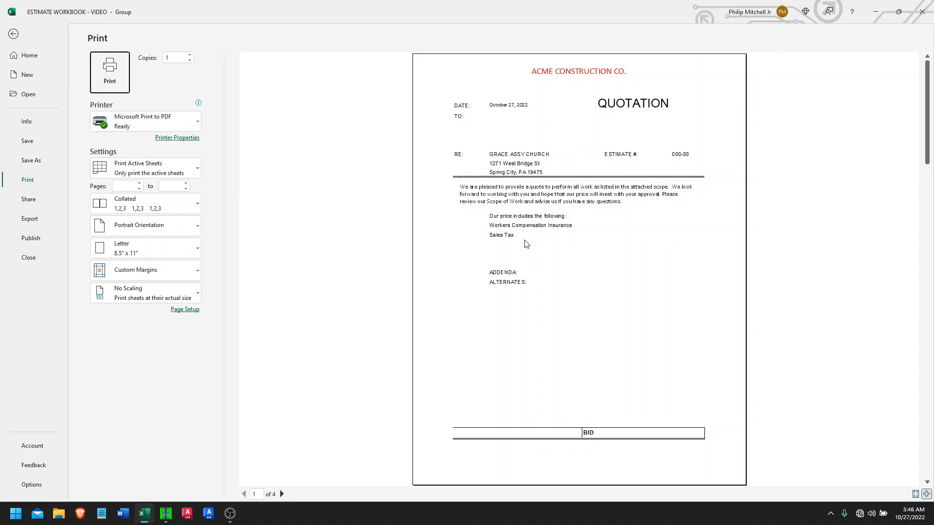
{"action": "scroll", "coordinate": [524, 244], "scroll_direction": "down", "scroll_amount": 5}
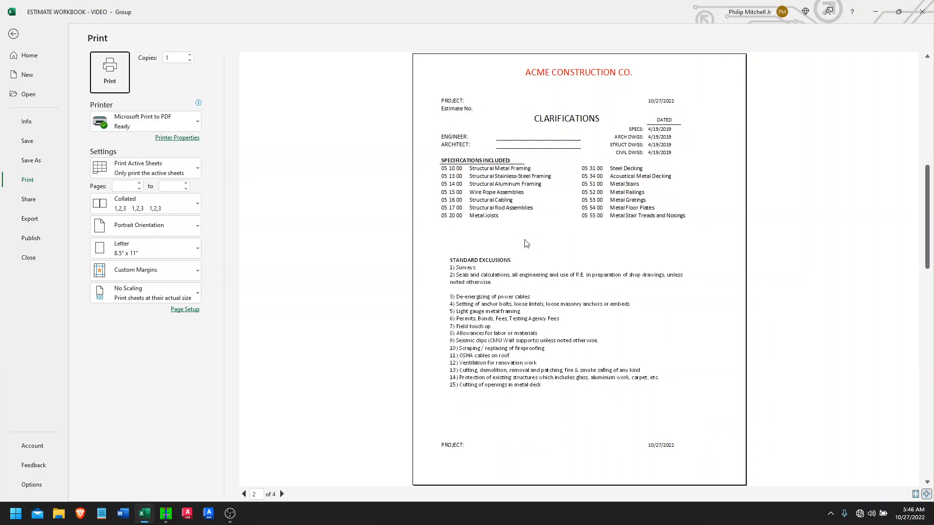
{"action": "scroll", "coordinate": [525, 239], "scroll_direction": "up", "scroll_amount": 1}
{"action": "scroll", "coordinate": [525, 239], "scroll_direction": "down", "scroll_amount": 3}
{"action": "scroll", "coordinate": [525, 239], "scroll_direction": "up", "scroll_amount": 2}
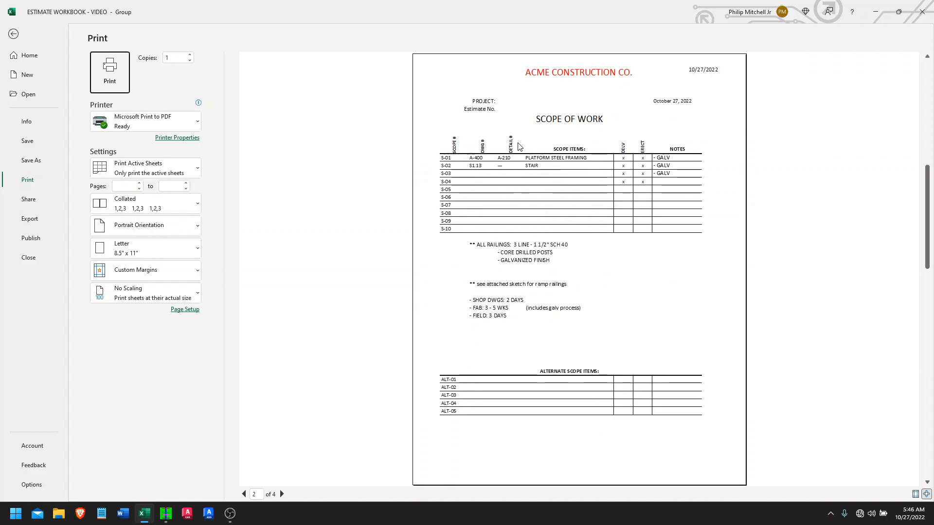
{"action": "left_click", "coordinate": [14, 34]}
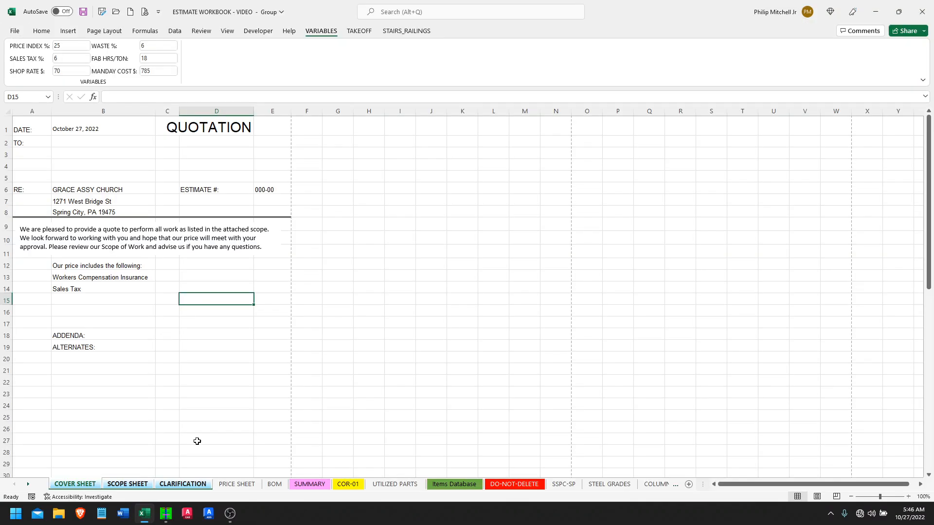
Step: On the BOM sheet, copy blank row 72 and insert it as two additional rows above the handrail items
{"action": "left_click", "coordinate": [275, 485]}
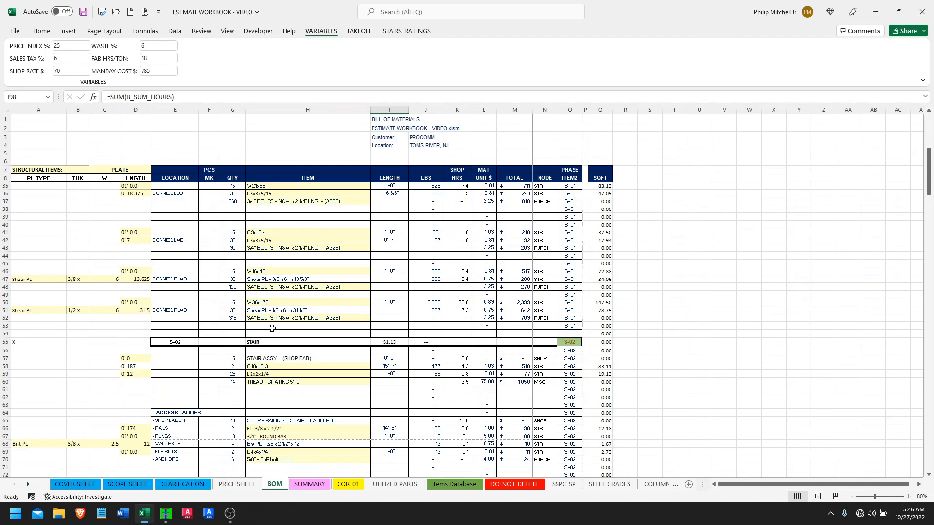
{"action": "scroll", "coordinate": [272, 328], "scroll_direction": "up", "scroll_amount": 2}
{"action": "left_click", "coordinate": [187, 383]}
{"action": "scroll", "coordinate": [223, 333], "scroll_direction": "down", "scroll_amount": 7}
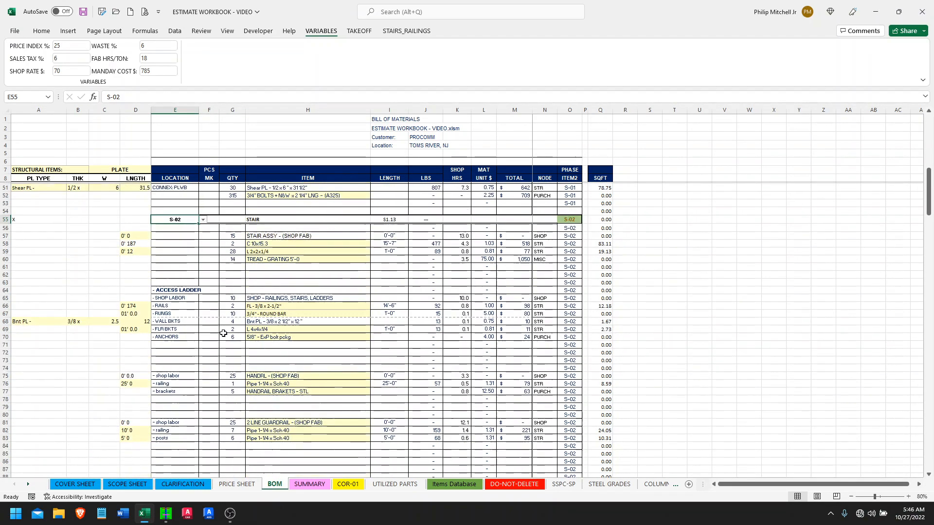
{"action": "scroll", "coordinate": [223, 333], "scroll_direction": "down", "scroll_amount": 6}
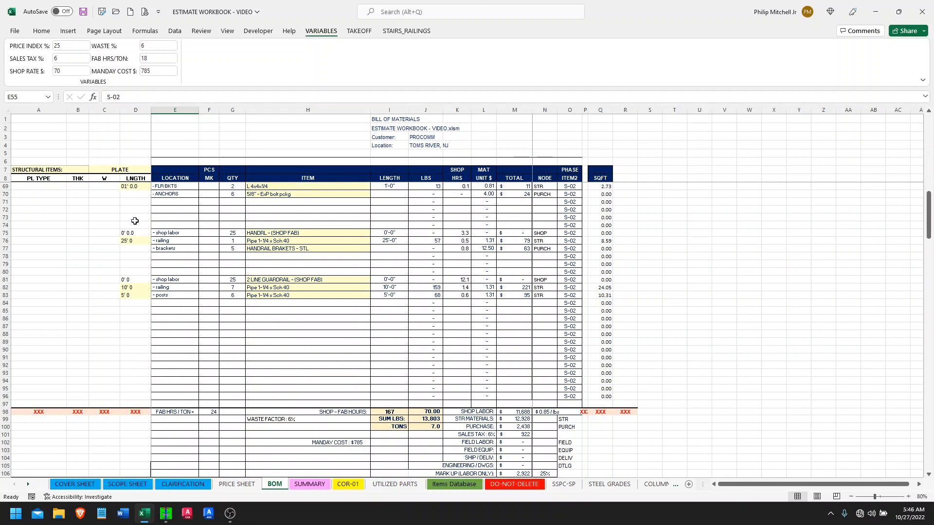
{"action": "left_click", "coordinate": [13, 212]}
{"action": "key", "text": "ctrl+c"}
{"action": "left_click", "coordinate": [13, 217]}
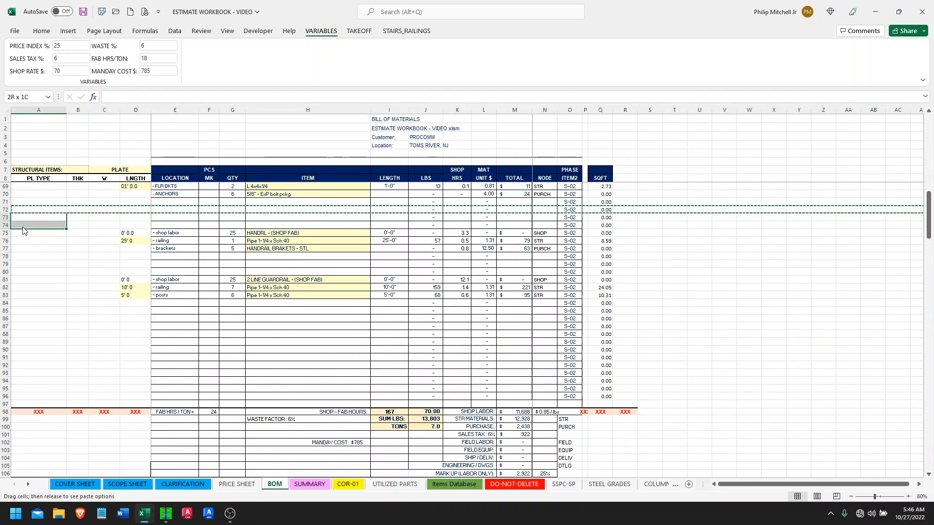
{"action": "right_click", "coordinate": [22, 223]}
{"action": "left_click", "coordinate": [60, 322]}
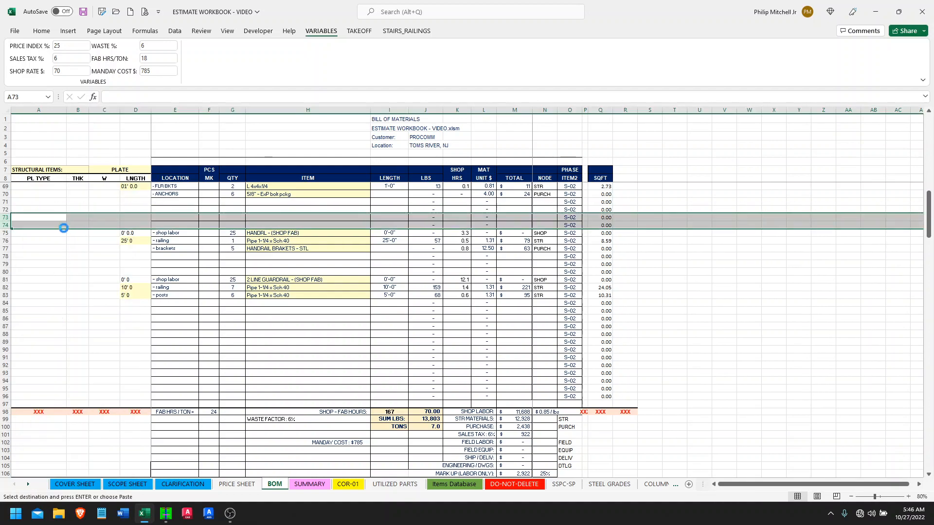
Step: Insert a structural scope item header at row 72 above the handrail items and number it S-03
{"action": "left_click", "coordinate": [56, 208]}
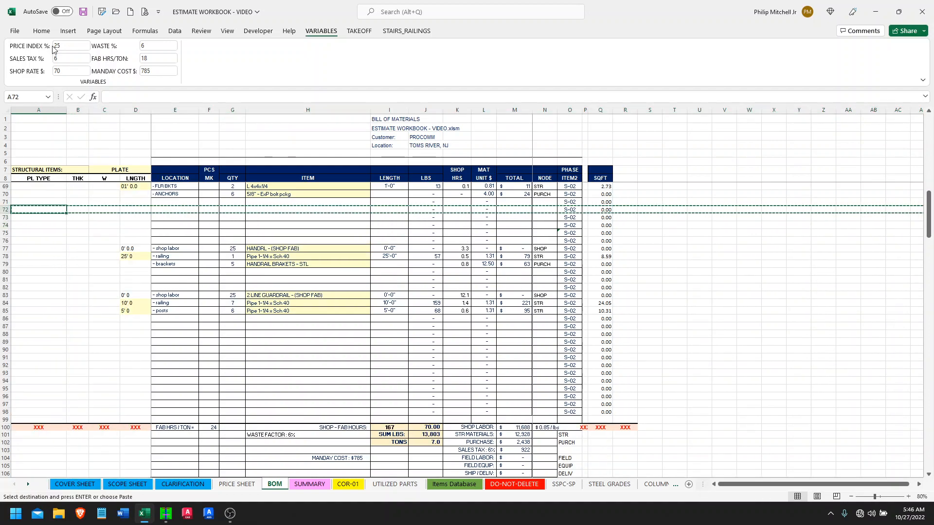
{"action": "left_click", "coordinate": [359, 31]}
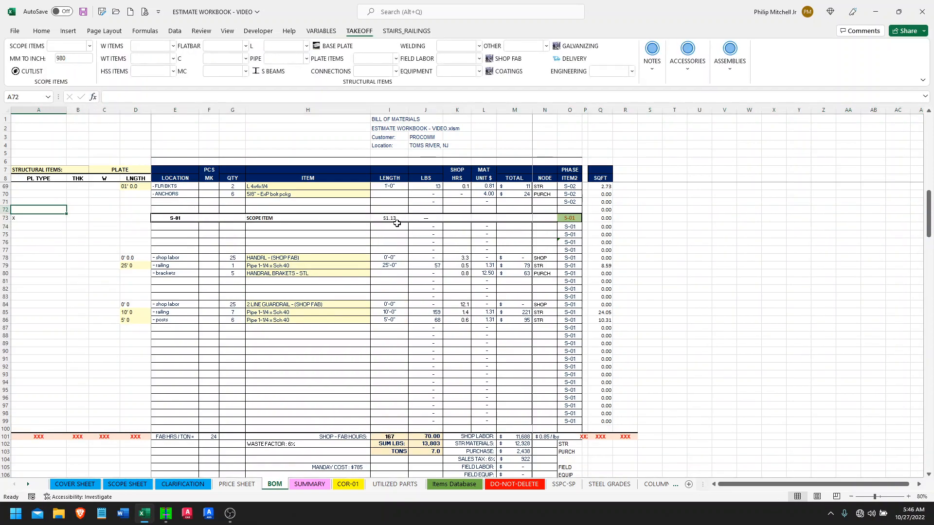
{"action": "left_click", "coordinate": [203, 218]}
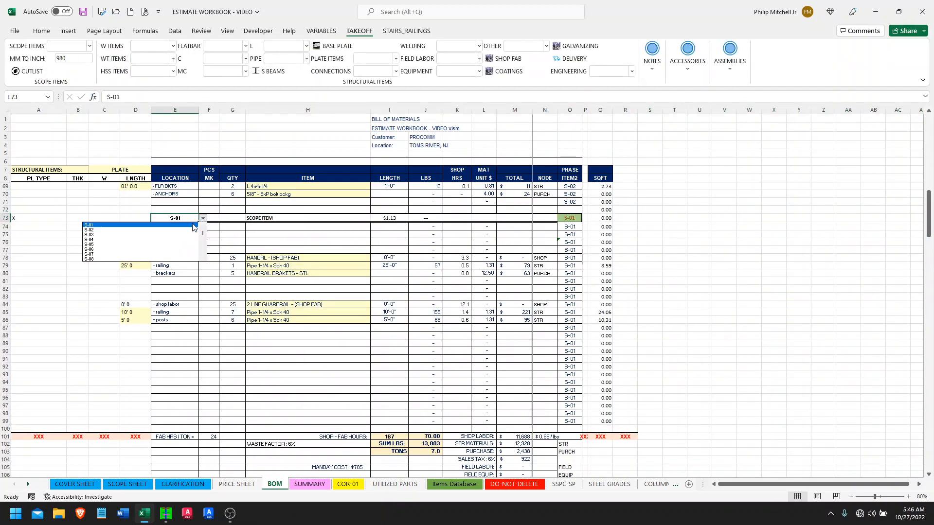
{"action": "left_click", "coordinate": [168, 236]}
Step: Insert a miscellaneous metals scope item at row 89, below the guardrail items
{"action": "left_click", "coordinate": [155, 343]}
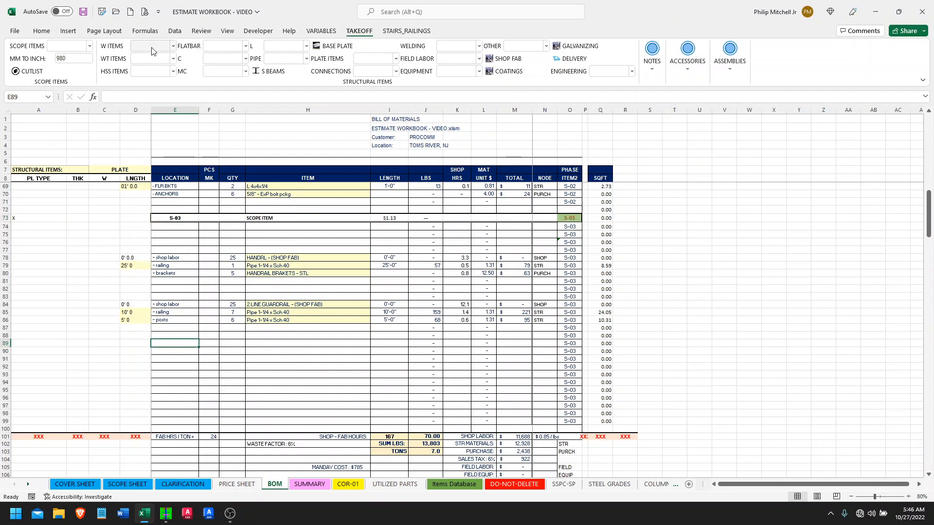
{"action": "left_click", "coordinate": [89, 46]}
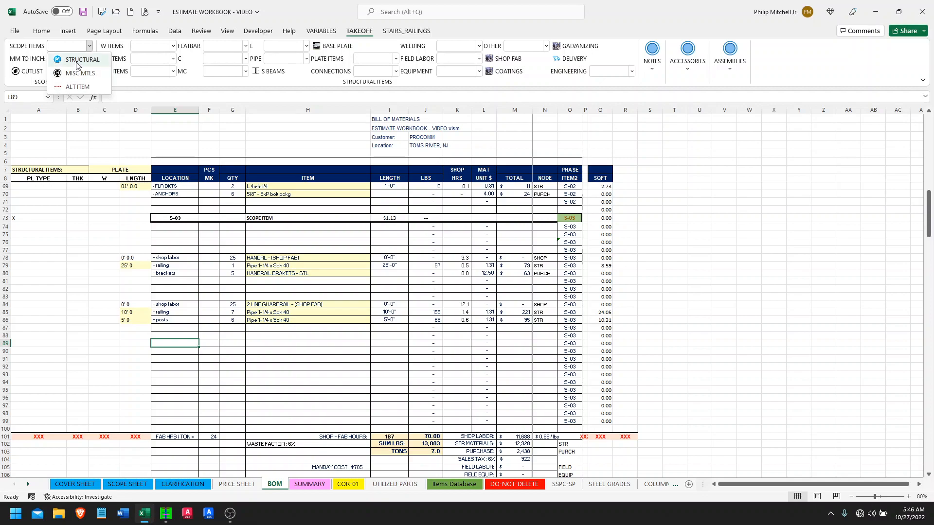
{"action": "left_click", "coordinate": [78, 73]}
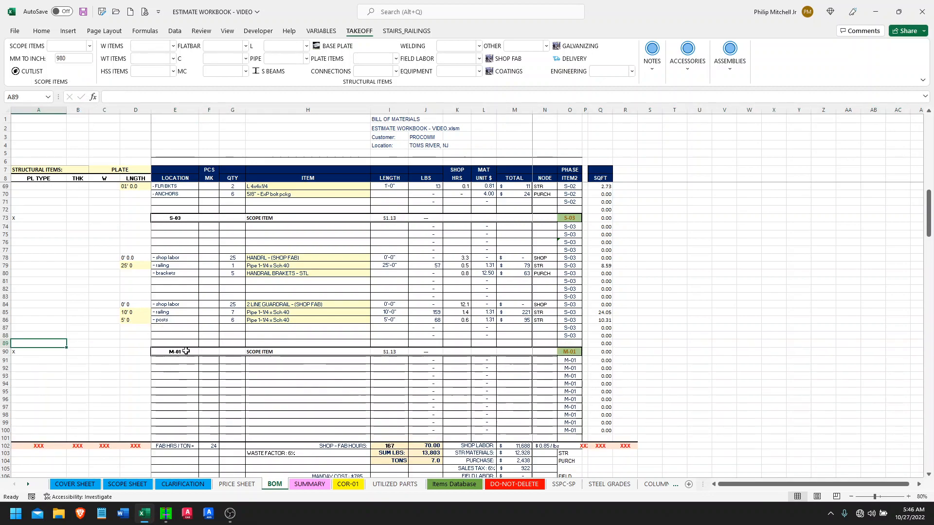
{"action": "left_click", "coordinate": [186, 351]}
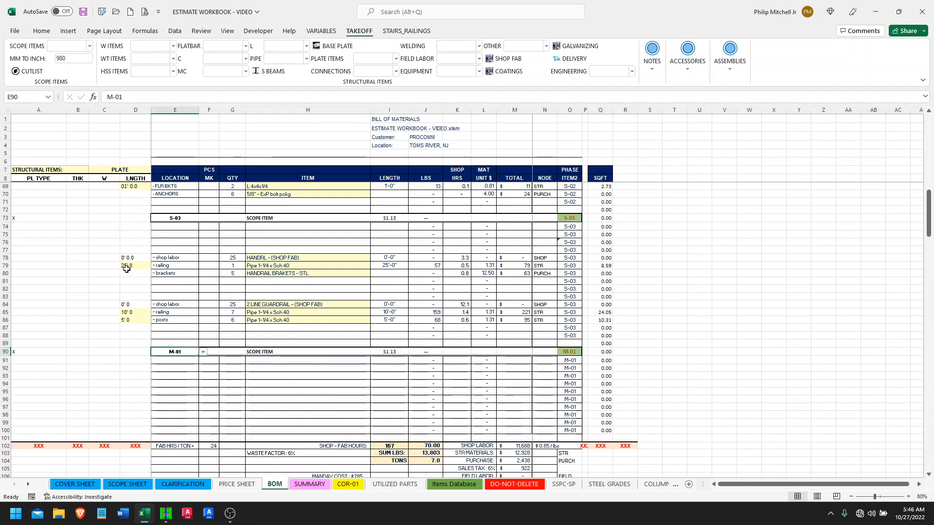
Step: Copy the handrail and guardrail rows 78 to 86 and insert them under the M-01 scope item at row 92
{"action": "left_click_drag", "start_coordinate": [6, 258], "coordinate": [6, 320]}
{"action": "key", "text": "ctrl+c"}
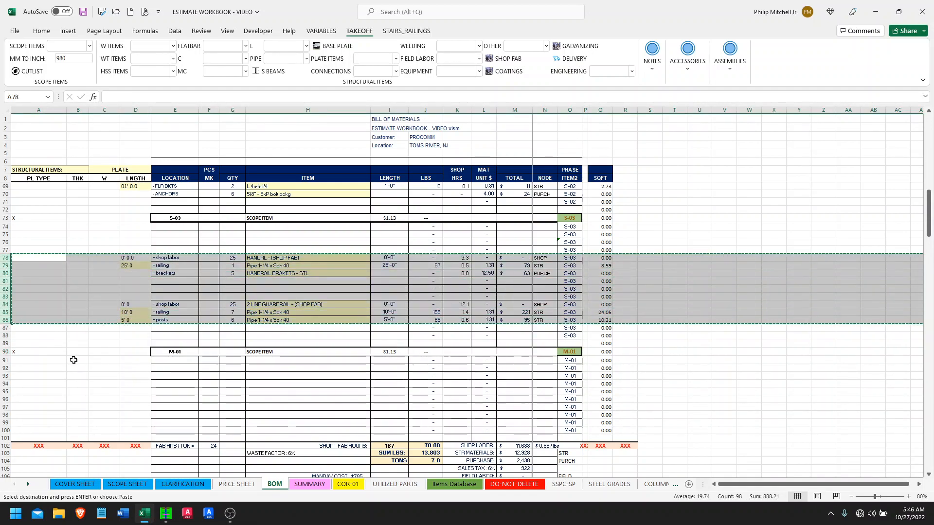
{"action": "right_click", "coordinate": [30, 368]}
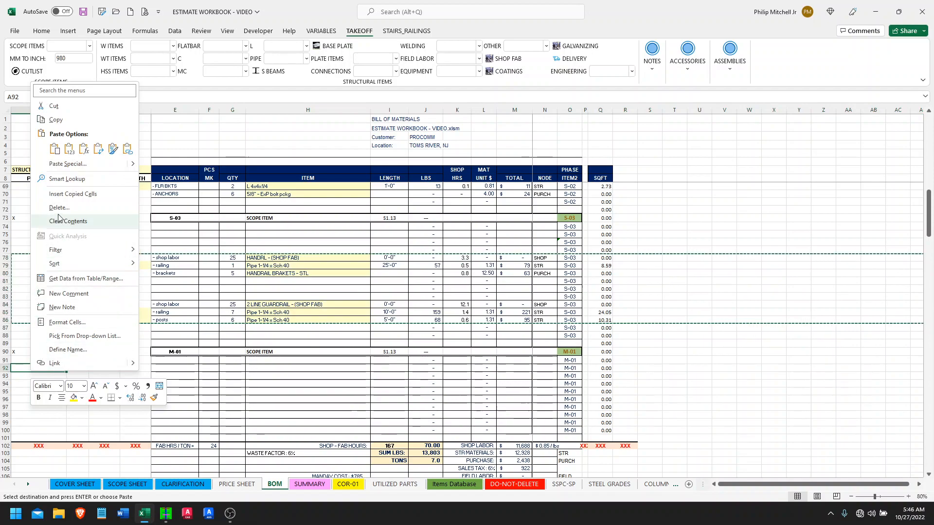
{"action": "left_click", "coordinate": [73, 194]}
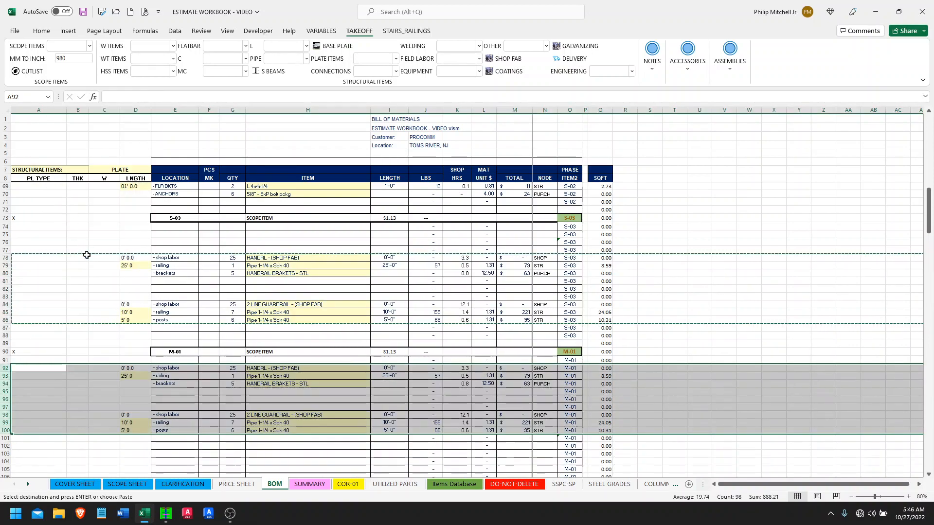
{"action": "key", "text": "Escape"}
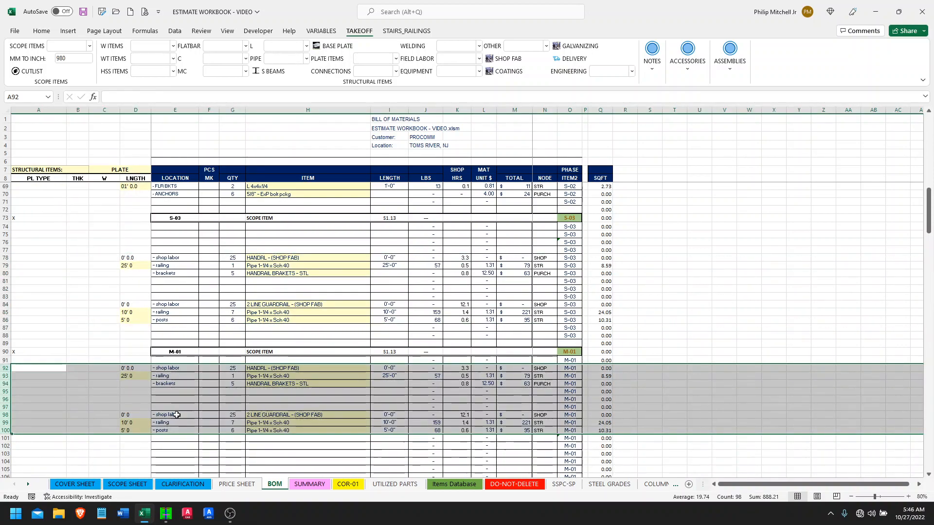
Step: On the SCOPE SHEET, replace scope number S-08 in cell A13 with M-01 and review the scope list
{"action": "left_click", "coordinate": [127, 484]}
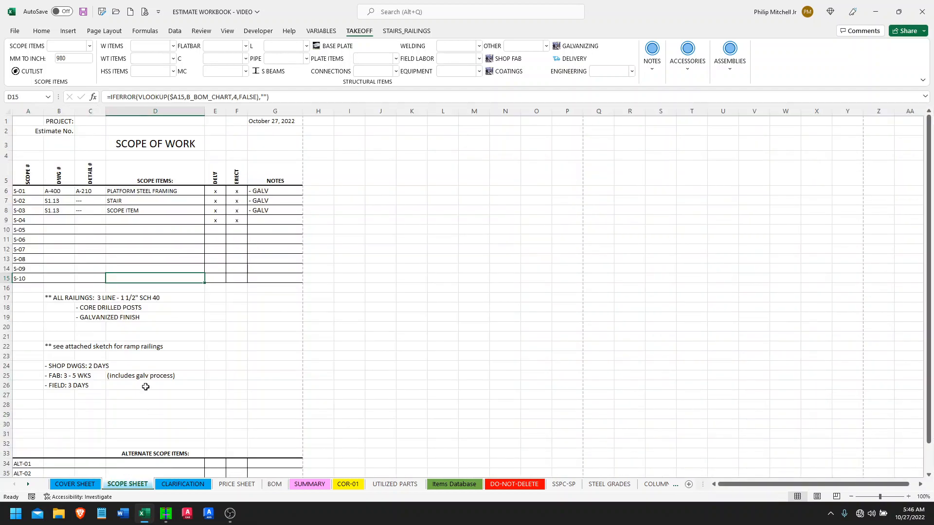
{"action": "left_click", "coordinate": [35, 259]}
{"action": "type", "text": "M"}
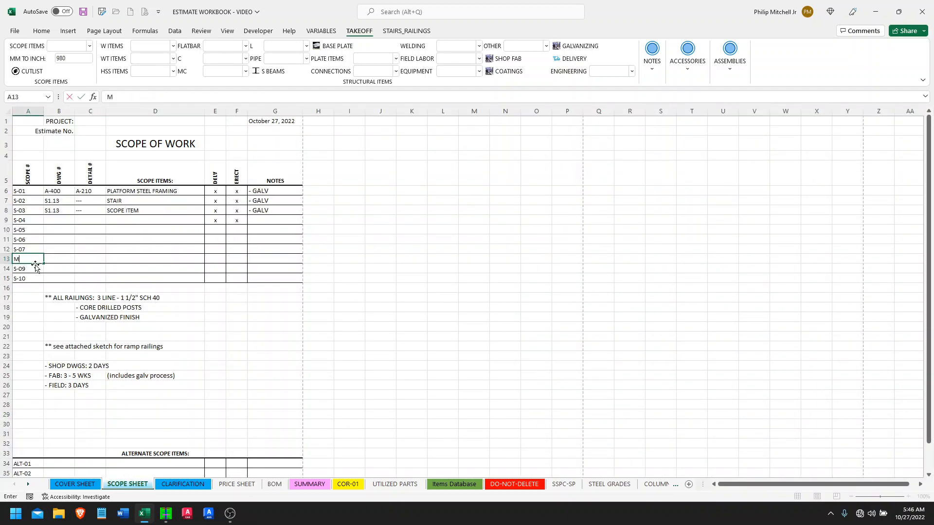
{"action": "type", "text": "-01"}
{"action": "key", "text": "Return"}
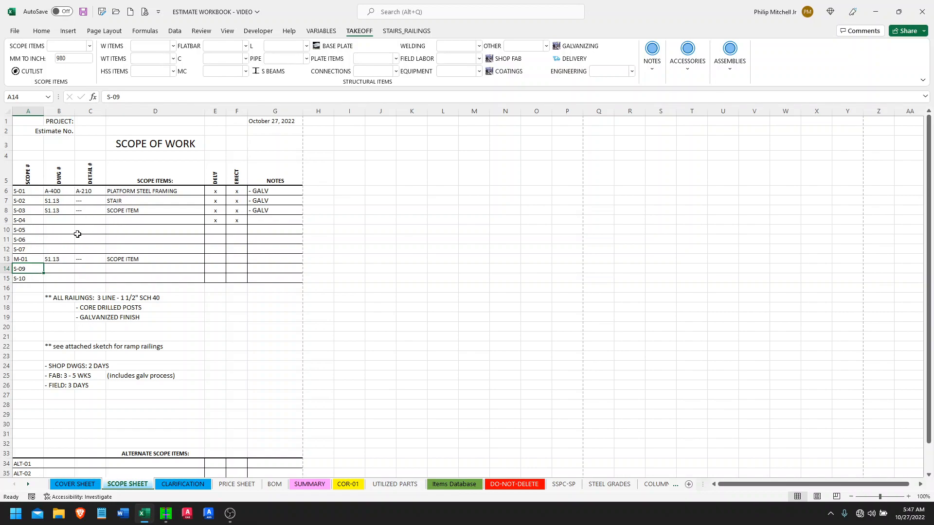
{"action": "scroll", "coordinate": [73, 235], "scroll_direction": "down", "scroll_amount": 7}
{"action": "scroll", "coordinate": [73, 235], "scroll_direction": "up", "scroll_amount": 8}
Step: Return to the BOM sheet and examine the available scope numbers for the M-01 header without changing it
{"action": "left_click", "coordinate": [274, 484]}
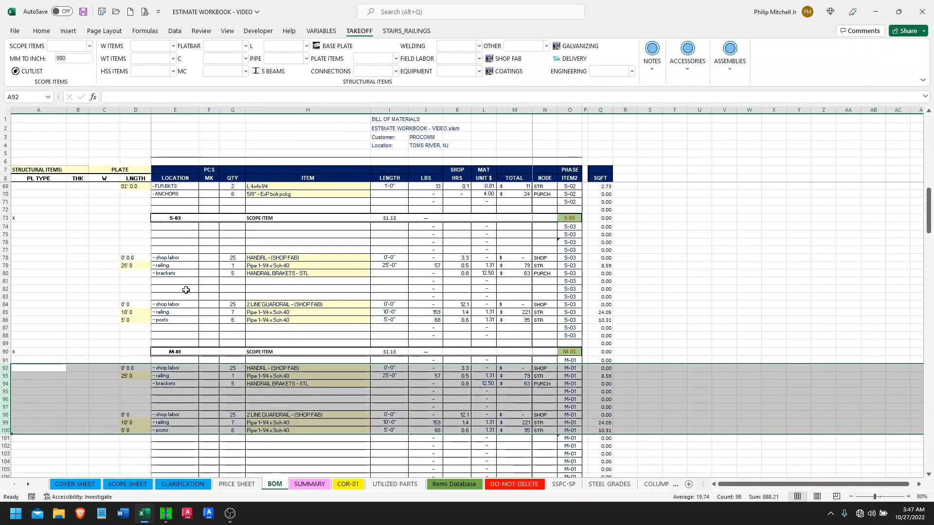
{"action": "scroll", "coordinate": [186, 290], "scroll_direction": "down", "scroll_amount": 3}
{"action": "left_click", "coordinate": [181, 290]}
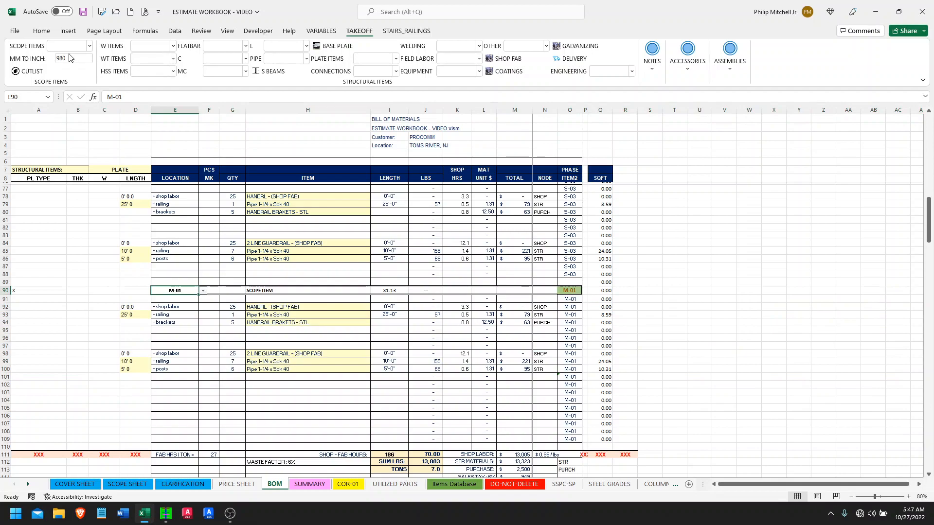
{"action": "left_click", "coordinate": [203, 290]}
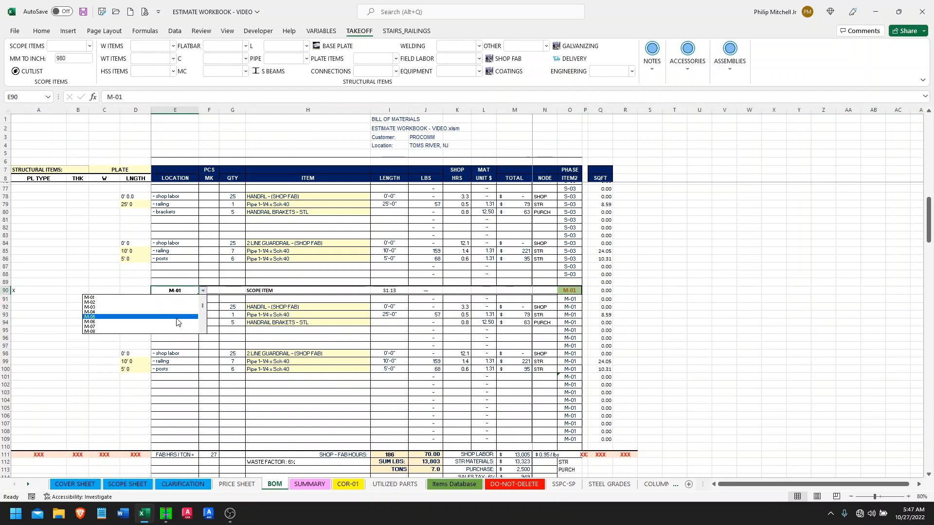
{"action": "left_click_drag", "start_coordinate": [203, 305], "coordinate": [203, 332]}
{"action": "key", "text": "Escape"}
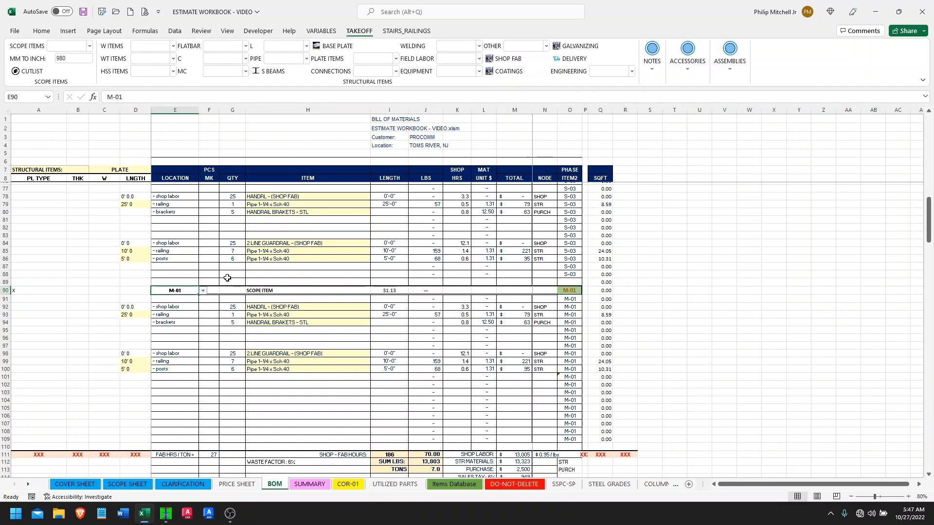
Step: Replace the M-01 scope header above the copied railing rows with an alternate scope item numbered ALT-05
{"action": "left_click", "coordinate": [90, 46]}
{"action": "left_click", "coordinate": [84, 87]}
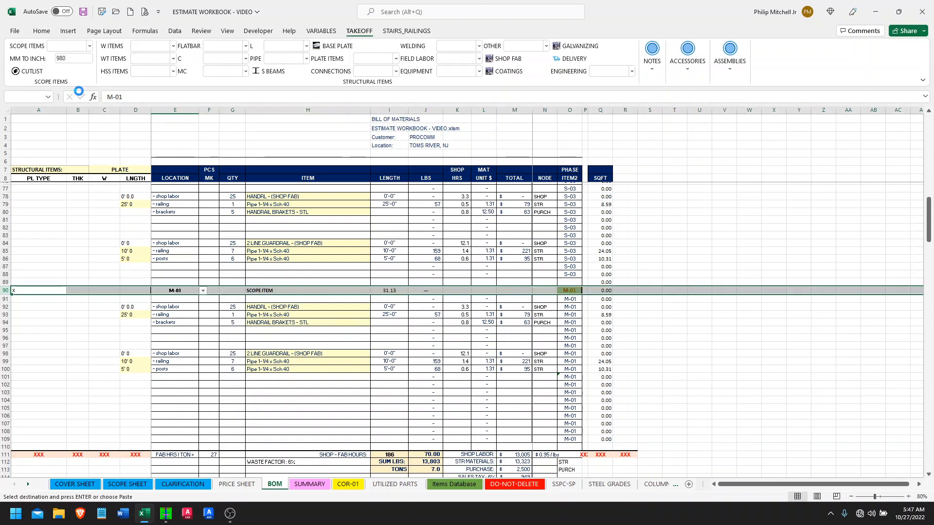
{"action": "left_click", "coordinate": [188, 298]}
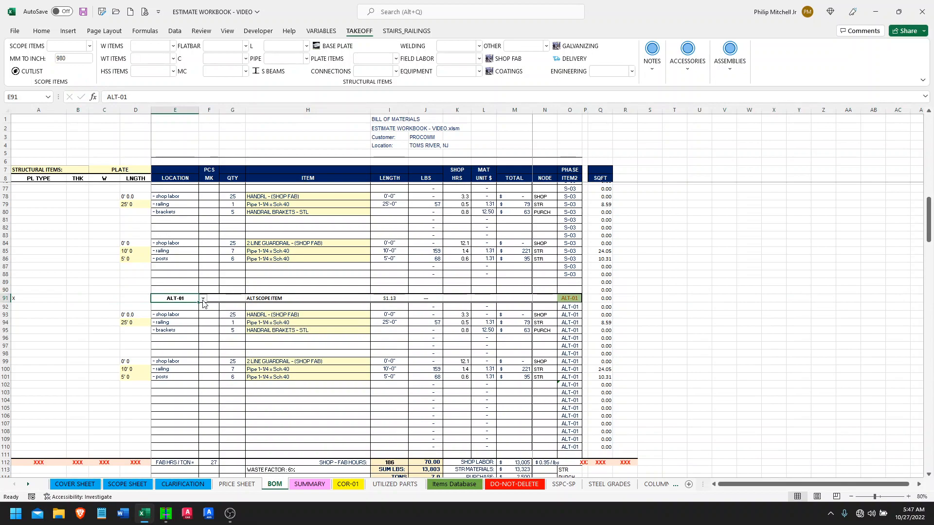
{"action": "left_click", "coordinate": [203, 298]}
{"action": "left_click", "coordinate": [101, 326]}
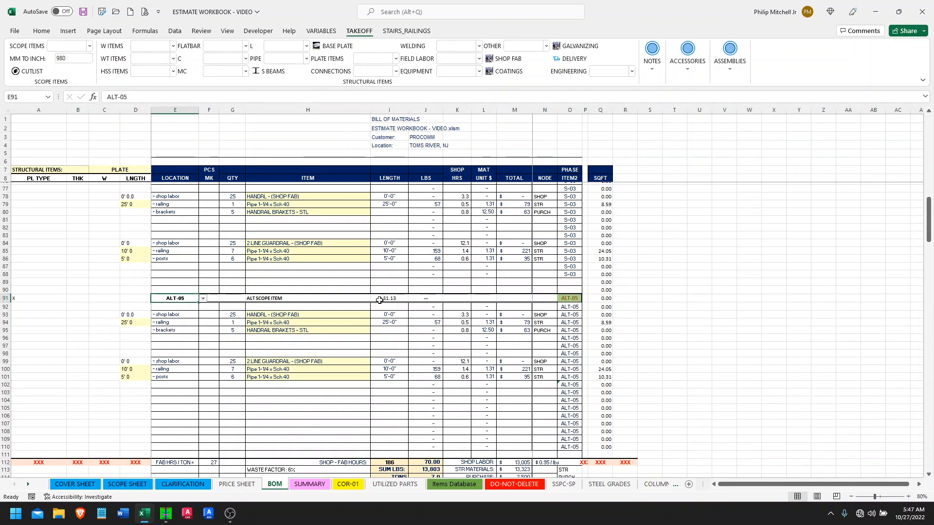
Step: Open the SCOPE SHEET and review the alternate scope items table for the ALT-05 entry
{"action": "left_click", "coordinate": [127, 484]}
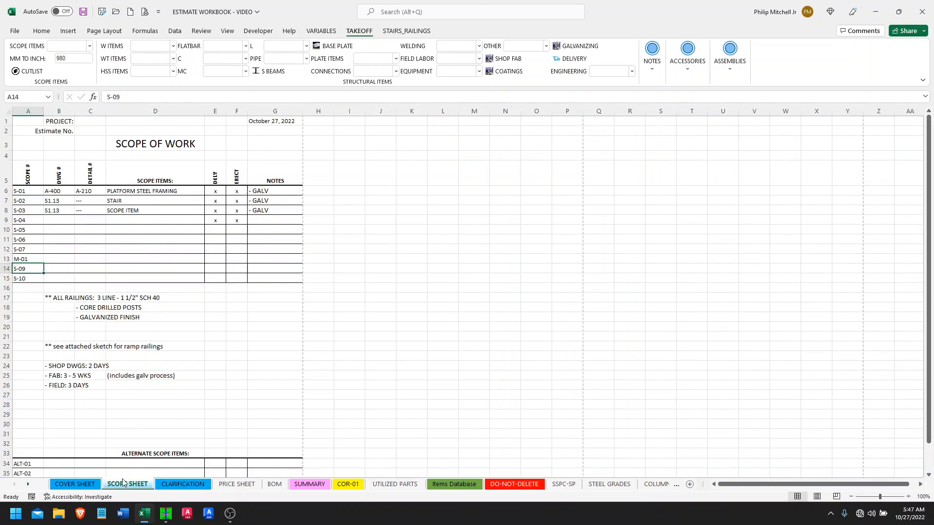
{"action": "scroll", "coordinate": [101, 321], "scroll_direction": "down", "scroll_amount": 5}
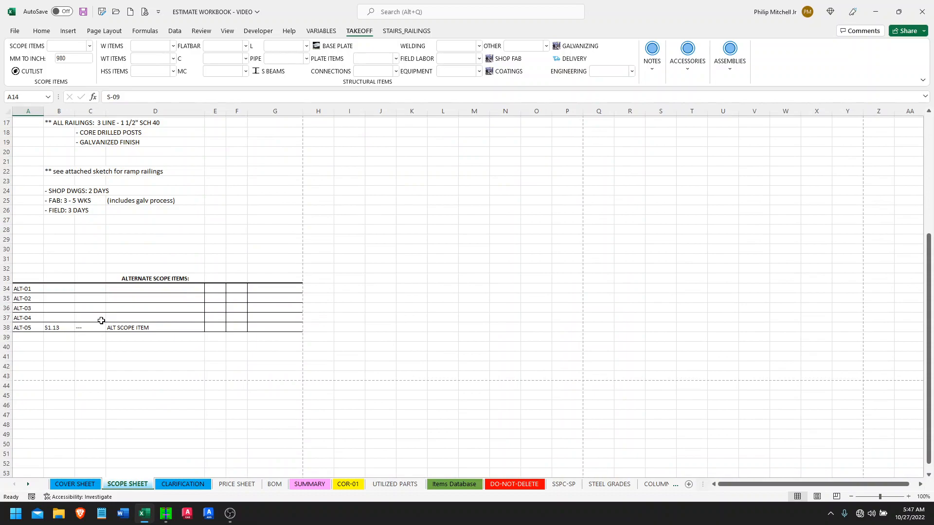
{"action": "left_click", "coordinate": [157, 325]}
{"action": "left_click", "coordinate": [153, 310]}
{"action": "scroll", "coordinate": [53, 332], "scroll_direction": "up", "scroll_amount": 4}
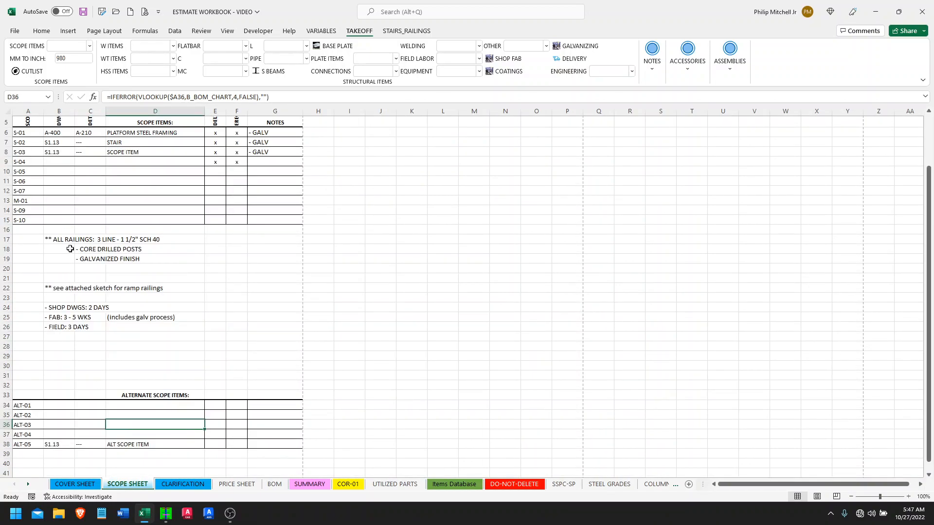
Step: Restore the S-series scope numbering by filling the series from S-06 in A11 down to A14
{"action": "left_click", "coordinate": [27, 182]}
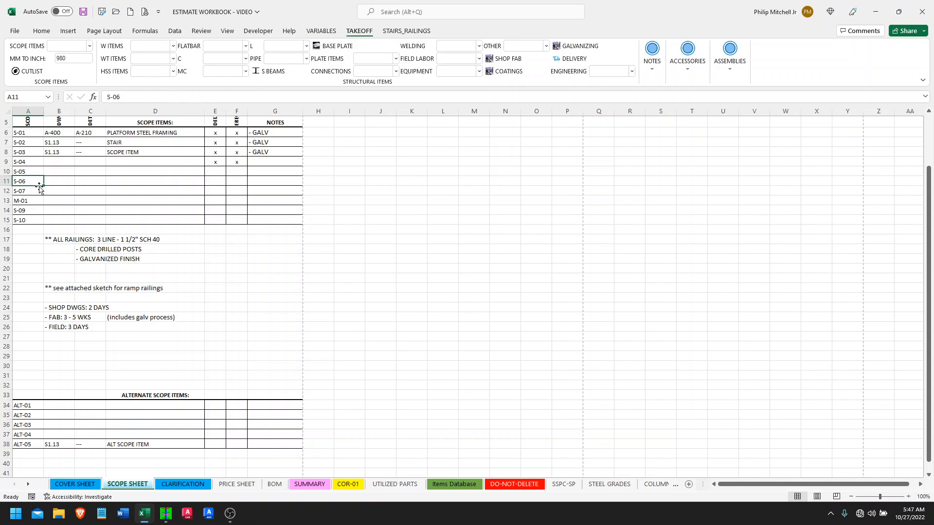
{"action": "left_click_drag", "start_coordinate": [44, 187], "coordinate": [45, 215]}
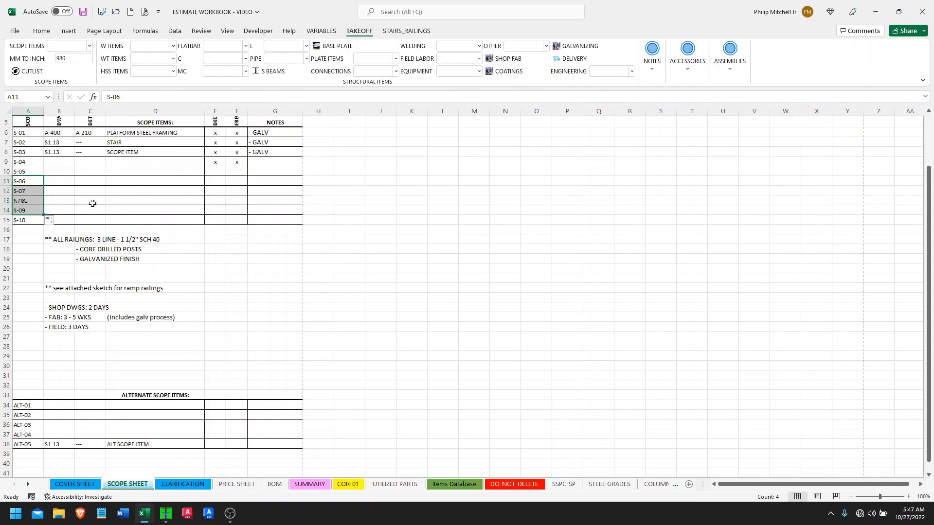
{"action": "left_click", "coordinate": [92, 203]}
{"action": "scroll", "coordinate": [162, 200], "scroll_direction": "up", "scroll_amount": 2}
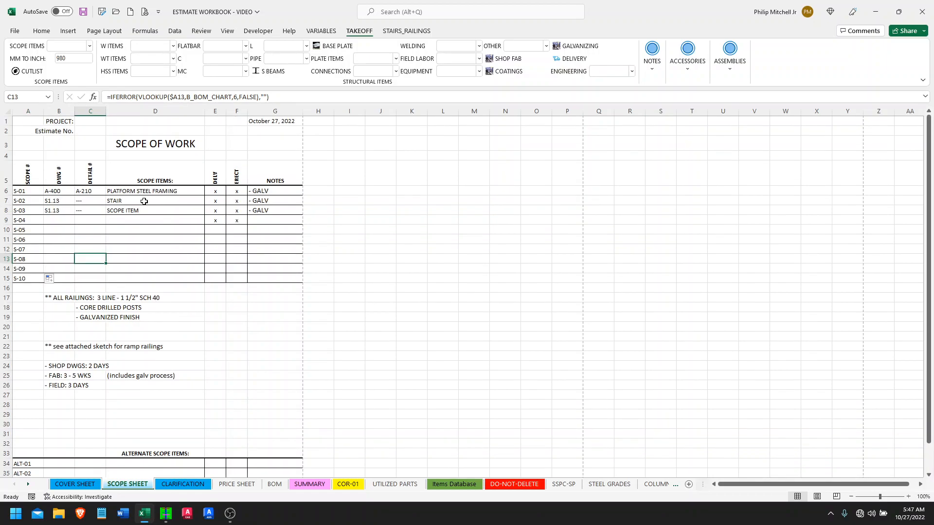
Step: On the BOM sheet, overwrite the S-02 header's description with a string of X's and the S-03 header's with a string of Z's
{"action": "left_click", "coordinate": [275, 485]}
{"action": "scroll", "coordinate": [304, 318], "scroll_direction": "down", "scroll_amount": 1}
{"action": "scroll", "coordinate": [297, 311], "scroll_direction": "up", "scroll_amount": 13}
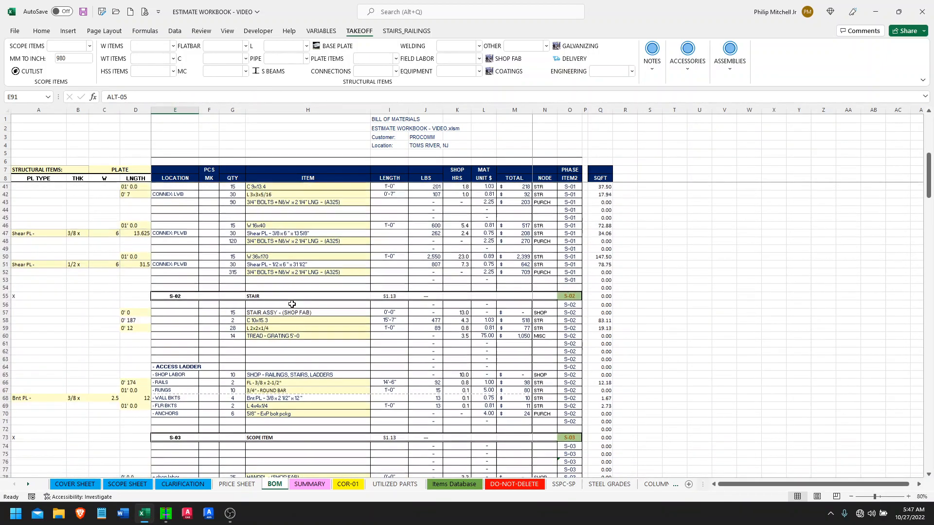
{"action": "left_click", "coordinate": [275, 300]}
{"action": "type", "text": "XXXXXXXXXXXXXXXXXXXX"}
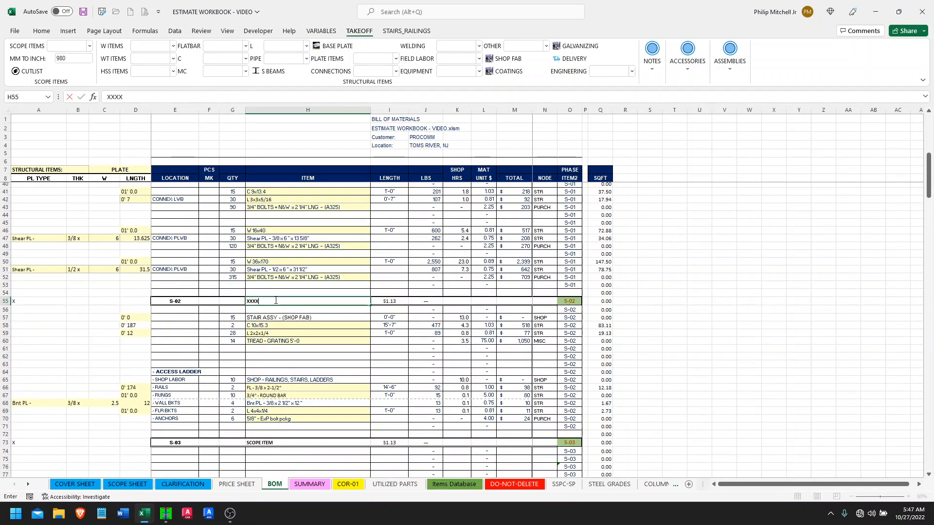
{"action": "key", "text": "Return"}
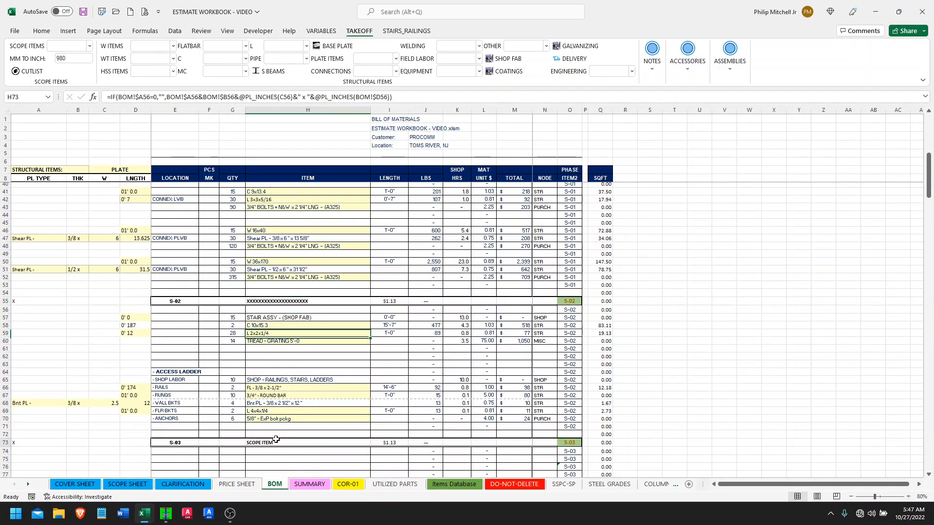
{"action": "left_click", "coordinate": [277, 440]}
{"action": "type", "text": "ZZZZZZZZZZZZZZZZZZ"}
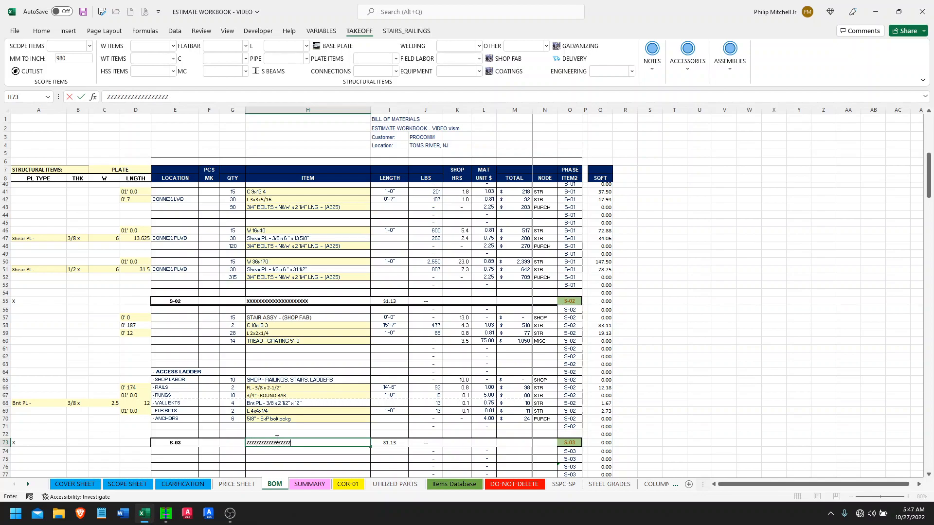
{"action": "key", "text": "Return"}
Step: Overwrite the S-01 scope header's description in H10 with a string of Y's
{"action": "scroll", "coordinate": [290, 340], "scroll_direction": "up", "scroll_amount": 11}
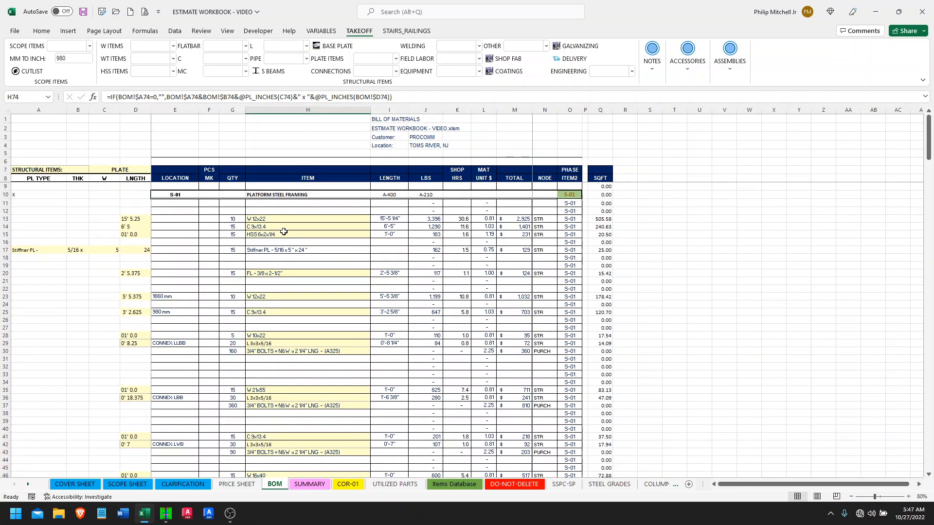
{"action": "left_click", "coordinate": [283, 194]}
{"action": "type", "text": "YYYYYYYYYYYYYYYYYYYY"}
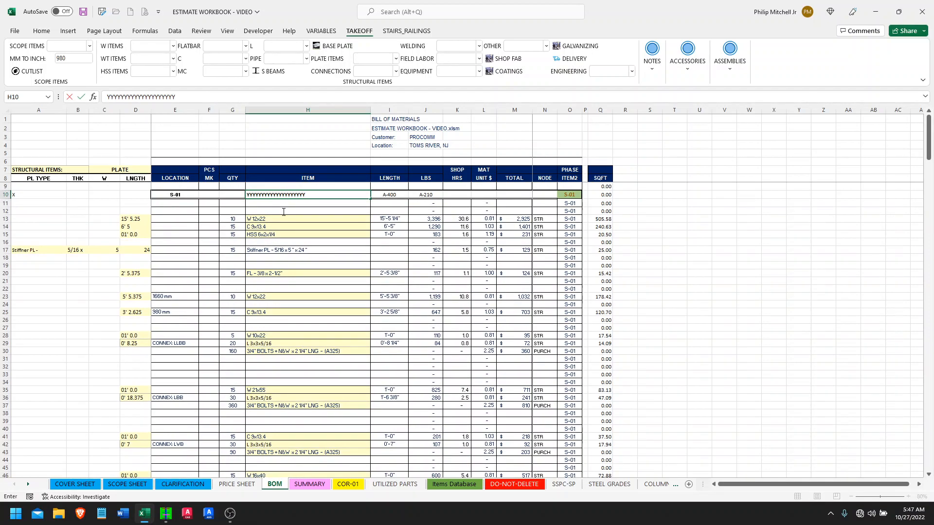
{"action": "key", "text": "Return"}
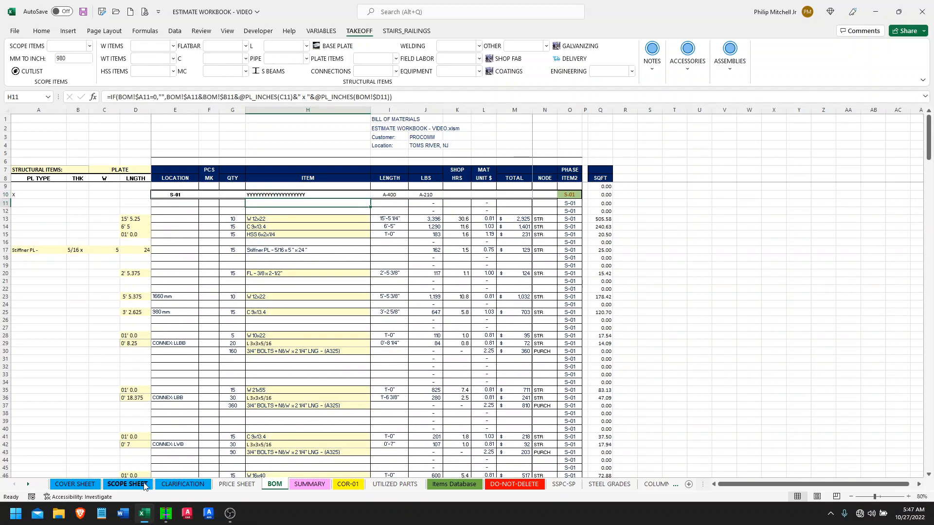
Step: Check the descriptions of scope items S-01 to S-03 on the SCOPE SHEET
{"action": "left_click", "coordinate": [118, 487]}
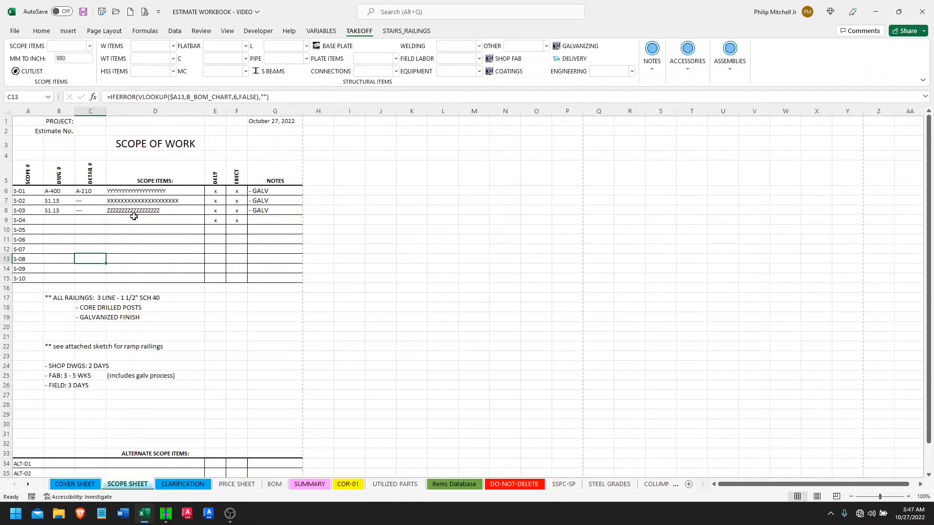
{"action": "left_click", "coordinate": [137, 192]}
{"action": "left_click", "coordinate": [136, 198]}
{"action": "key", "text": "Down"}
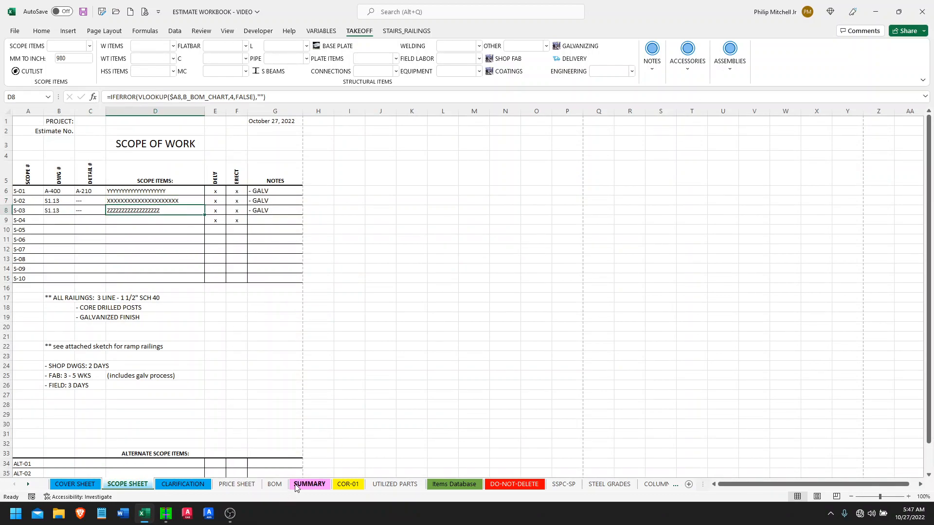
Step: Examine the scope, alternate and bid item tables on the SUMMARY sheet and compare them with the BOM sheet
{"action": "left_click", "coordinate": [310, 485]}
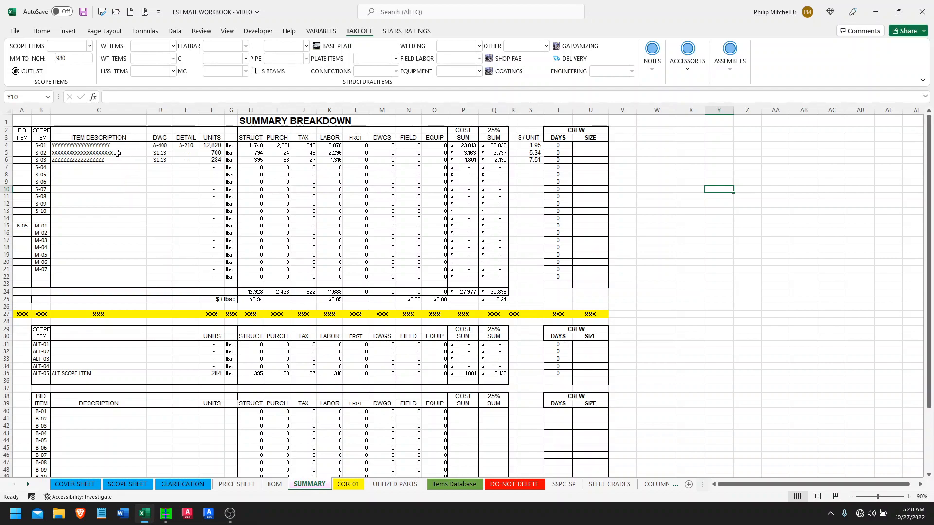
{"action": "left_click", "coordinate": [275, 485]}
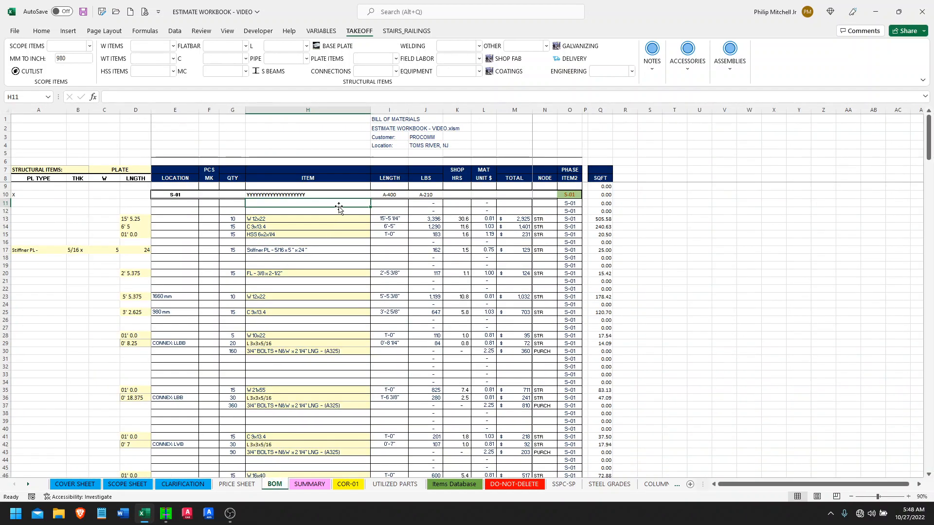
{"action": "scroll", "coordinate": [316, 360], "scroll_direction": "down", "scroll_amount": 12}
{"action": "scroll", "coordinate": [312, 354], "scroll_direction": "up", "scroll_amount": 12}
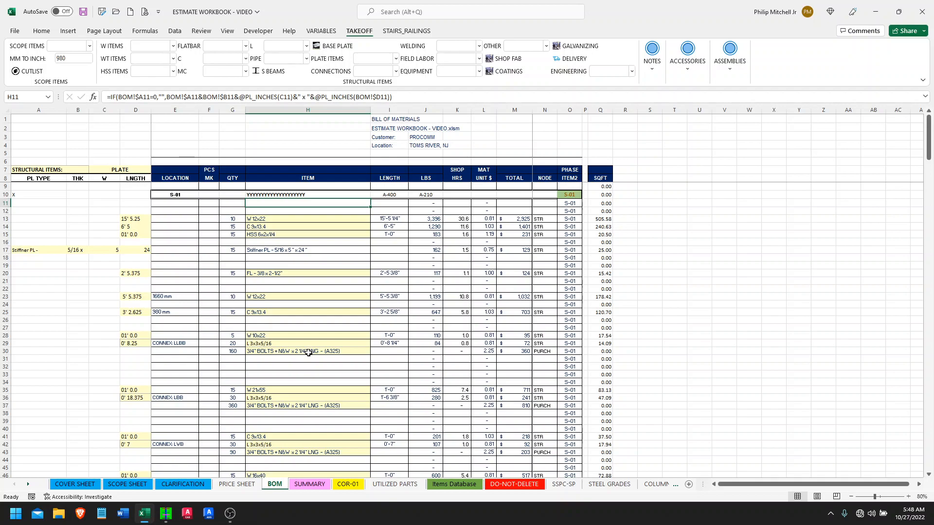
{"action": "left_click", "coordinate": [310, 484]}
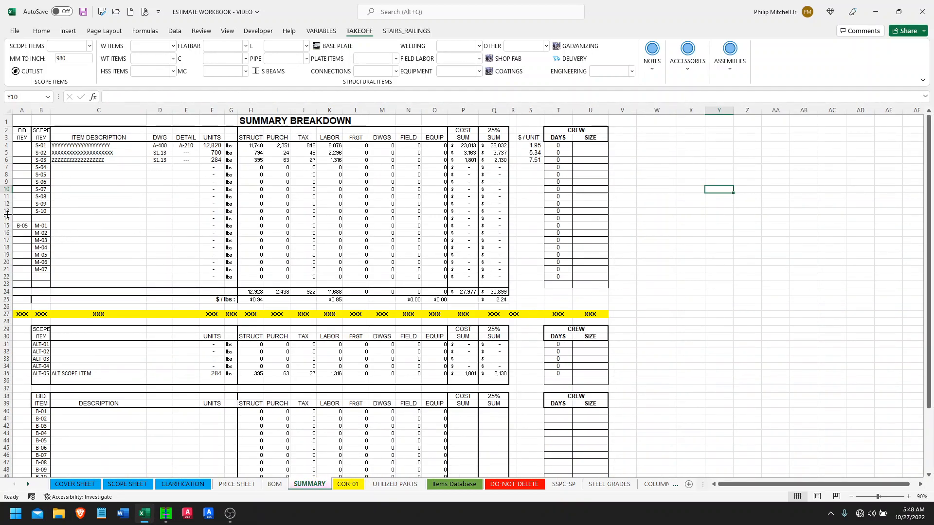
{"action": "scroll", "coordinate": [47, 223], "scroll_direction": "down", "scroll_amount": 2}
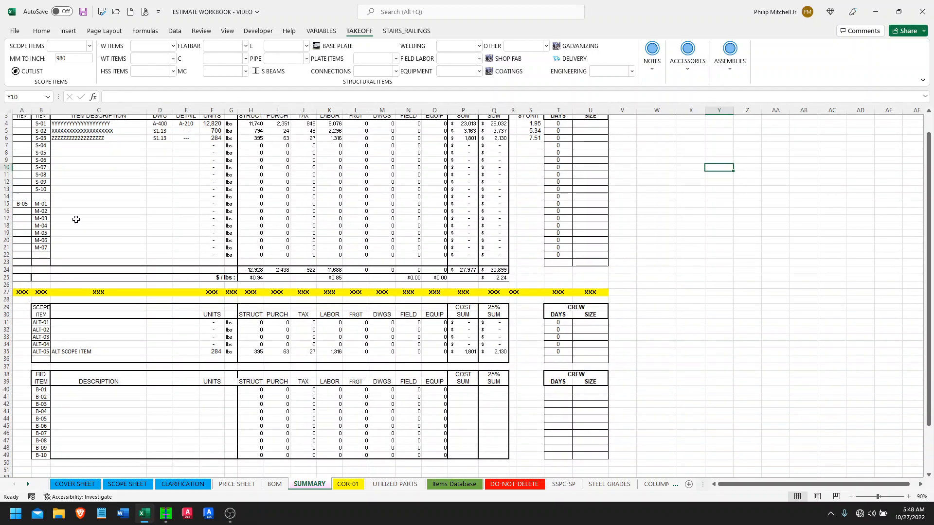
{"action": "scroll", "coordinate": [73, 214], "scroll_direction": "up", "scroll_amount": 2}
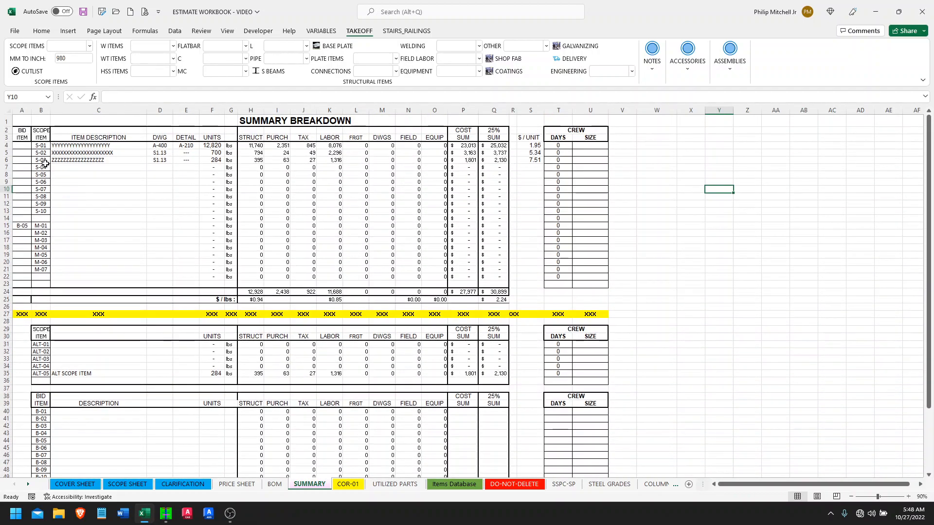
{"action": "scroll", "coordinate": [68, 253], "scroll_direction": "down", "scroll_amount": 4}
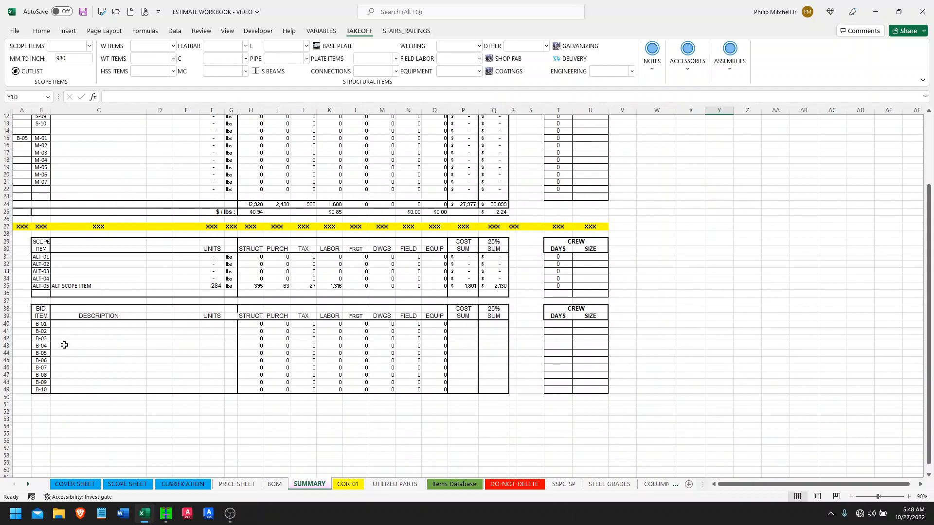
{"action": "scroll", "coordinate": [88, 221], "scroll_direction": "up", "scroll_amount": 4}
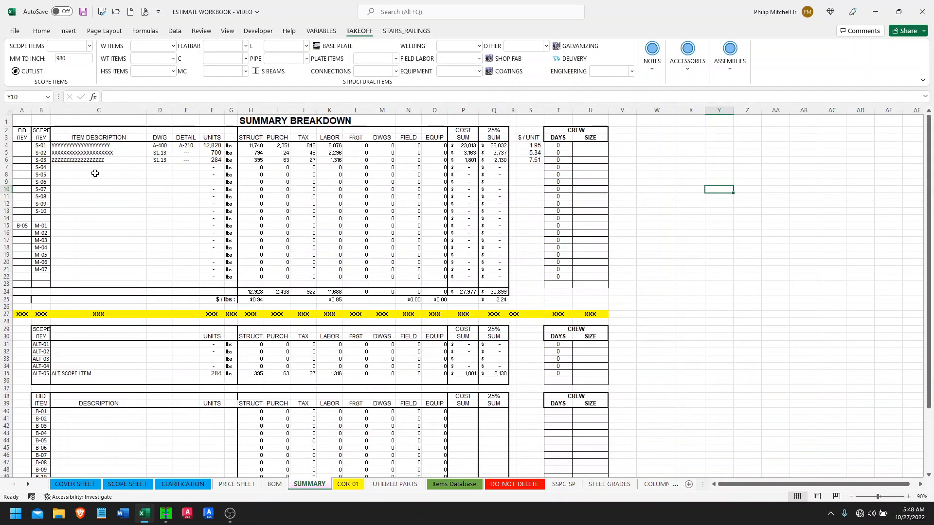
{"action": "scroll", "coordinate": [119, 239], "scroll_direction": "down", "scroll_amount": 3}
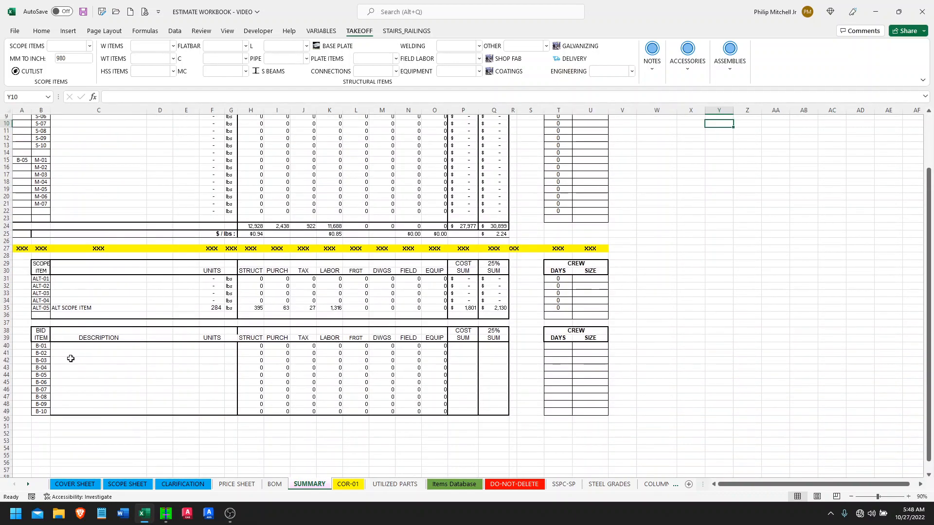
{"action": "scroll", "coordinate": [64, 367], "scroll_direction": "up", "scroll_amount": 3}
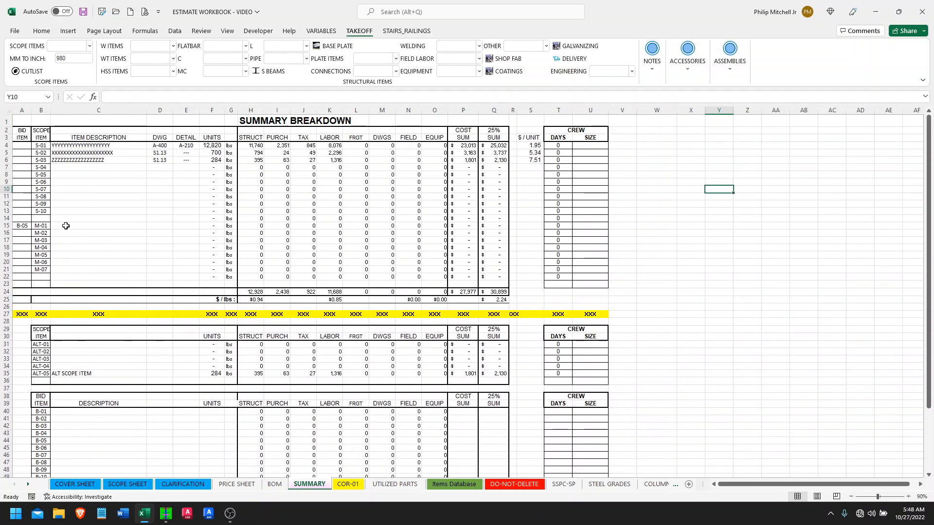
Step: Assign bid item B-01 to scope items S-01 and S-02 in the summary breakdown
{"action": "left_click", "coordinate": [21, 146]}
{"action": "left_click", "coordinate": [35, 145]}
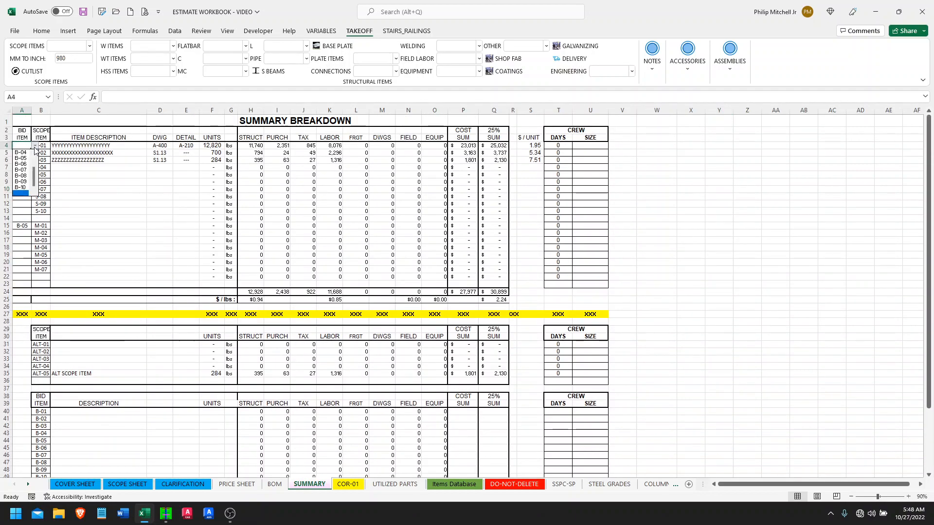
{"action": "scroll", "coordinate": [35, 170], "scroll_direction": "up", "scroll_amount": 3}
{"action": "left_click", "coordinate": [22, 153]}
{"action": "left_click", "coordinate": [27, 154]}
{"action": "left_click", "coordinate": [35, 153]}
{"action": "scroll", "coordinate": [24, 175], "scroll_direction": "up", "scroll_amount": 3}
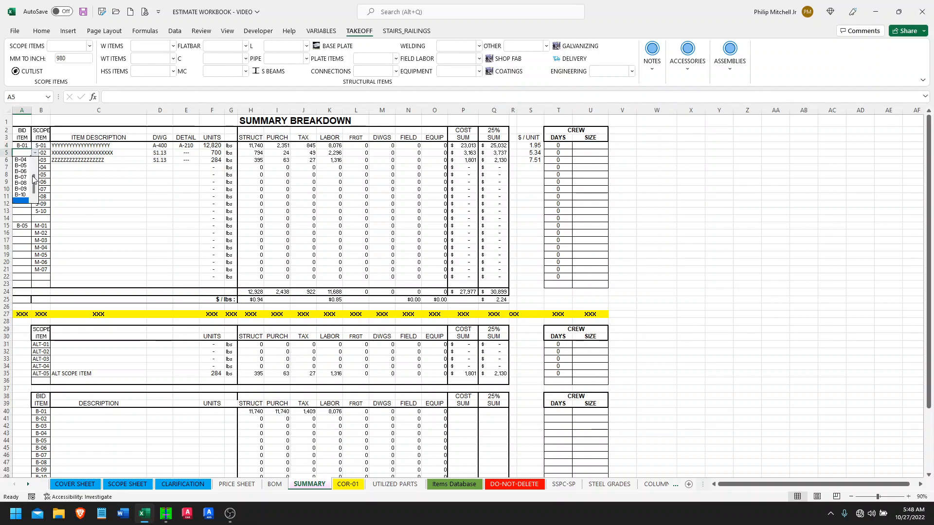
{"action": "left_click", "coordinate": [22, 160]}
Step: Assign bid item B-04 to scope item S-03 in the summary breakdown
{"action": "left_click", "coordinate": [22, 160]}
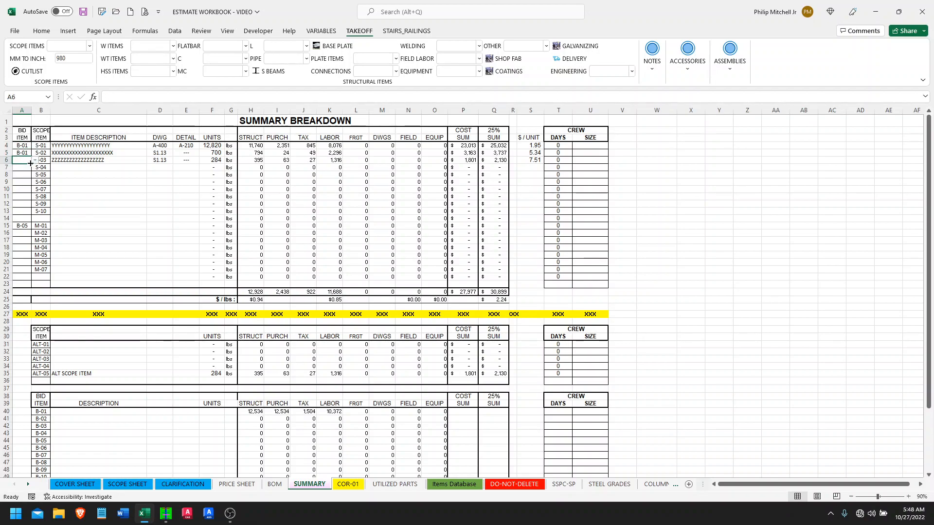
{"action": "left_click", "coordinate": [35, 160]}
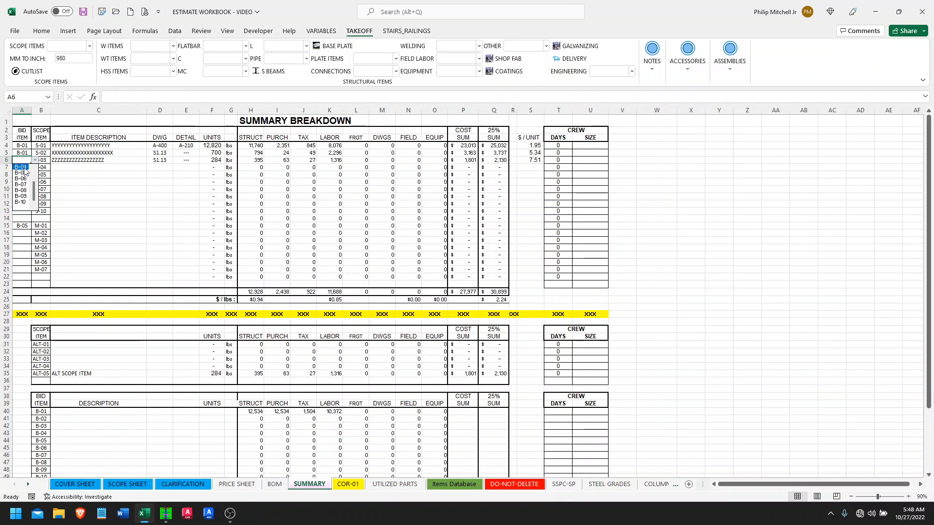
{"action": "left_click", "coordinate": [21, 167]}
Step: Review the cost breakdown in the bid item table against the scope items assigned to each bid item
{"action": "scroll", "coordinate": [135, 354], "scroll_direction": "down", "scroll_amount": 3}
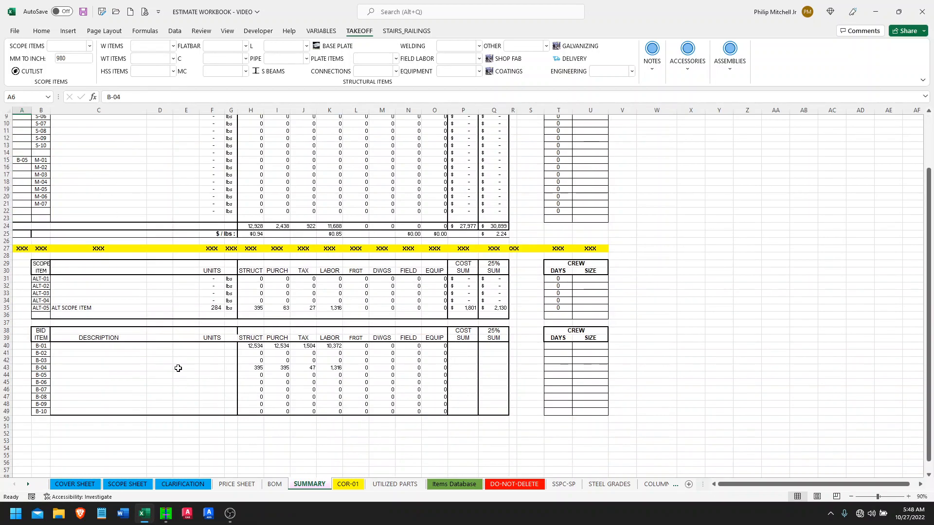
{"action": "left_click", "coordinate": [98, 346]}
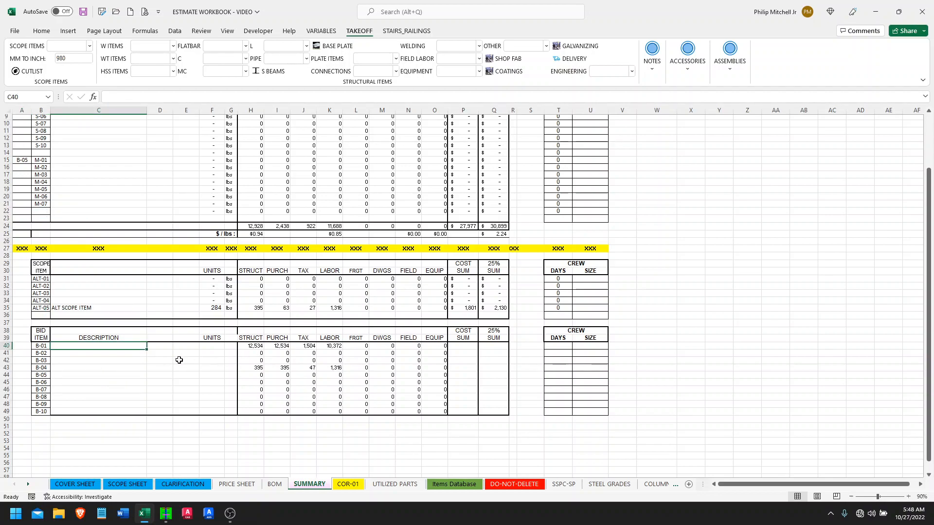
{"action": "scroll", "coordinate": [312, 343], "scroll_direction": "up", "scroll_amount": 2}
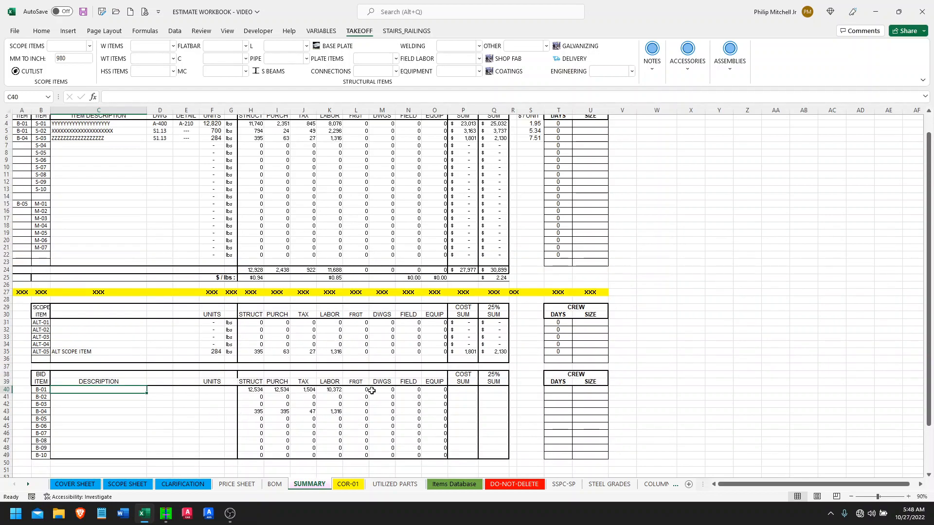
{"action": "scroll", "coordinate": [157, 336], "scroll_direction": "up", "scroll_amount": 1}
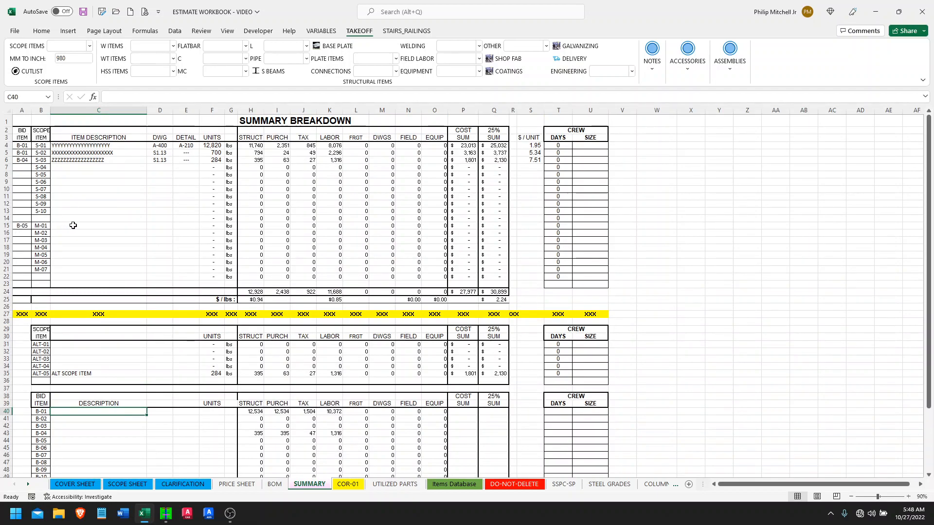
{"action": "scroll", "coordinate": [74, 226], "scroll_direction": "down", "scroll_amount": 1}
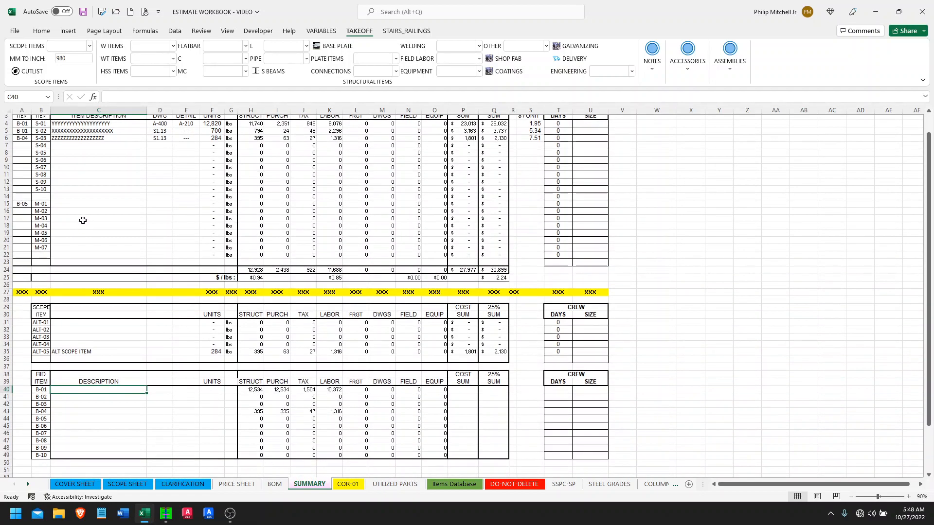
{"action": "scroll", "coordinate": [130, 221], "scroll_direction": "up", "scroll_amount": 1}
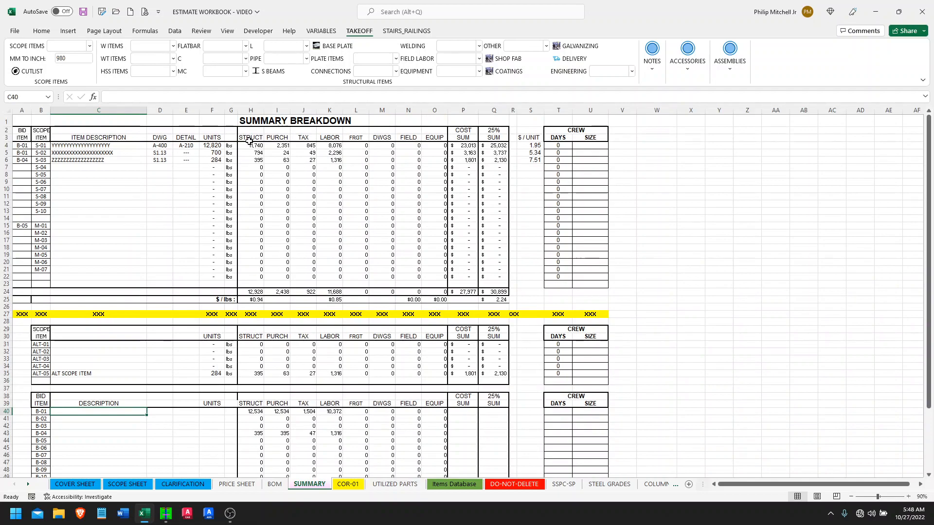
Step: Examine the STRUCT figures and the first PURCH formula for the scope items in the summary breakdown
{"action": "left_click_drag", "start_coordinate": [253, 145], "coordinate": [246, 277]}
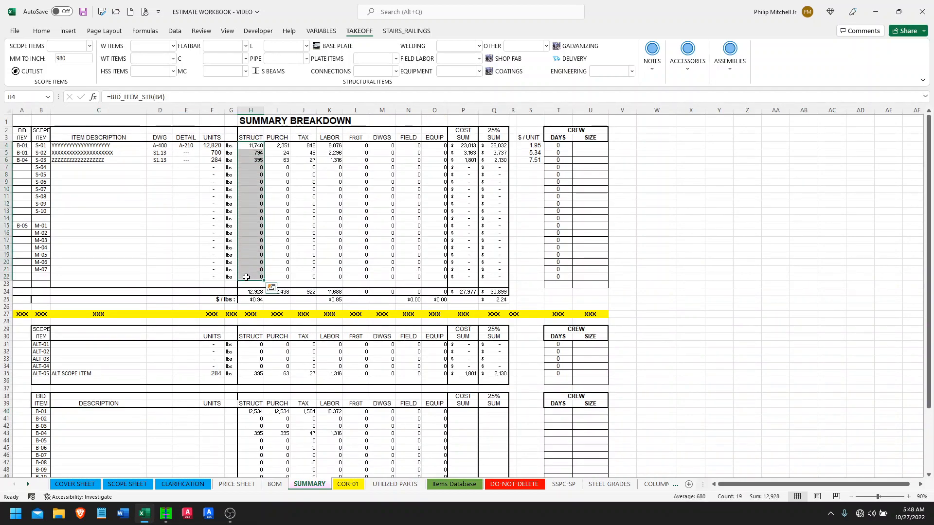
{"action": "left_click", "coordinate": [280, 145]}
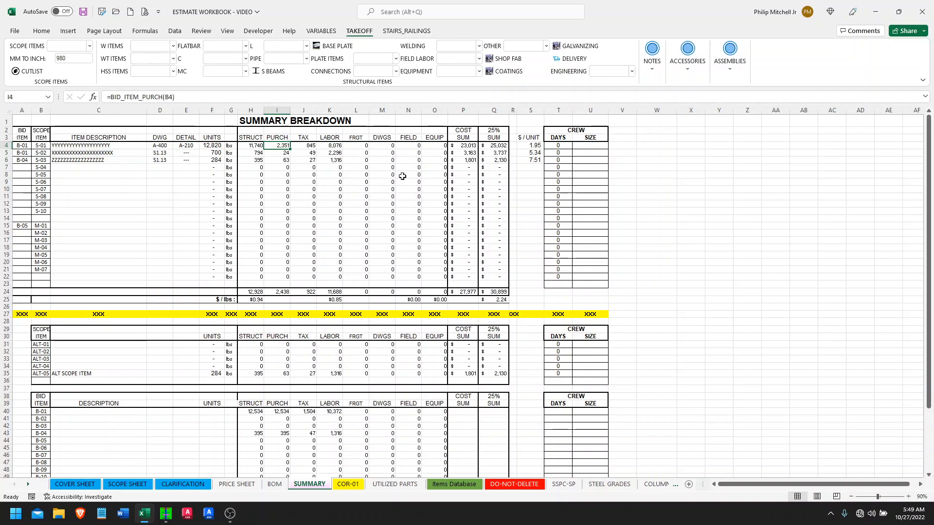
Step: Add a delivery line in row 103 of the BOM sheet, below the ALT-05 guardrail posts
{"action": "left_click", "coordinate": [274, 484]}
{"action": "scroll", "coordinate": [234, 335], "scroll_direction": "down", "scroll_amount": 10}
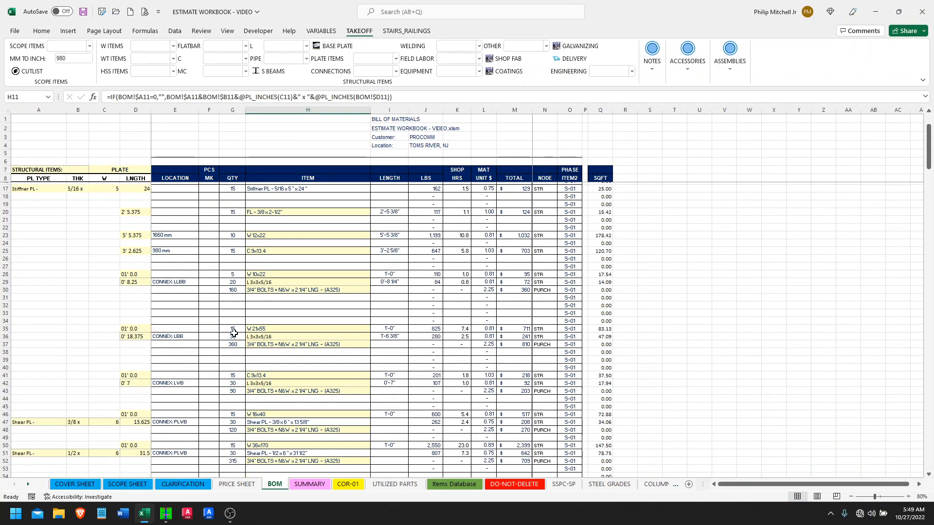
{"action": "scroll", "coordinate": [234, 335], "scroll_direction": "down", "scroll_amount": 19}
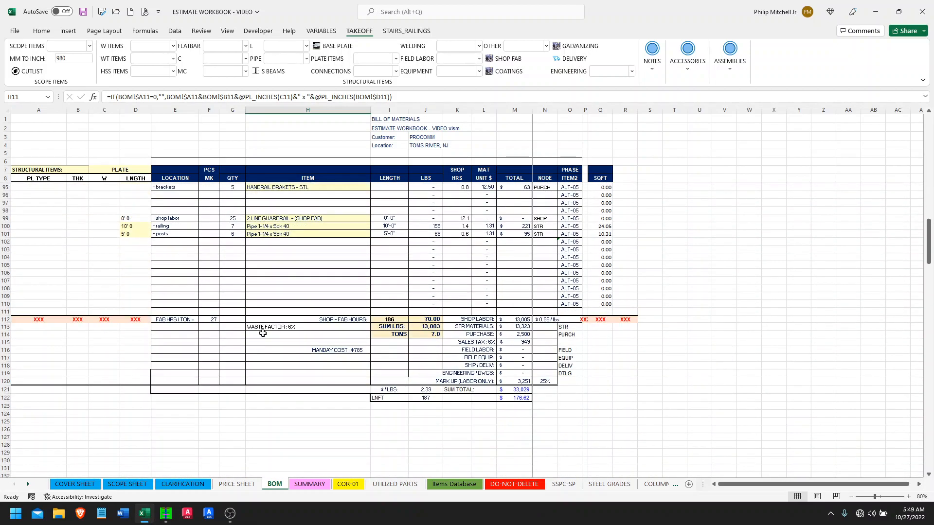
{"action": "left_click", "coordinate": [269, 253]}
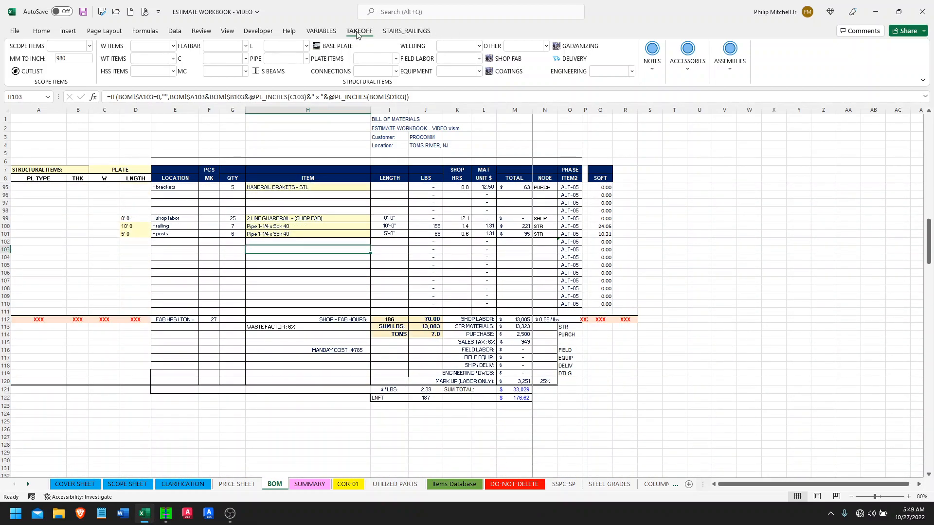
{"action": "left_click", "coordinate": [584, 61]}
Step: Look through the priced delivery options for row 103 and leave its item blank
{"action": "left_click", "coordinate": [375, 250]}
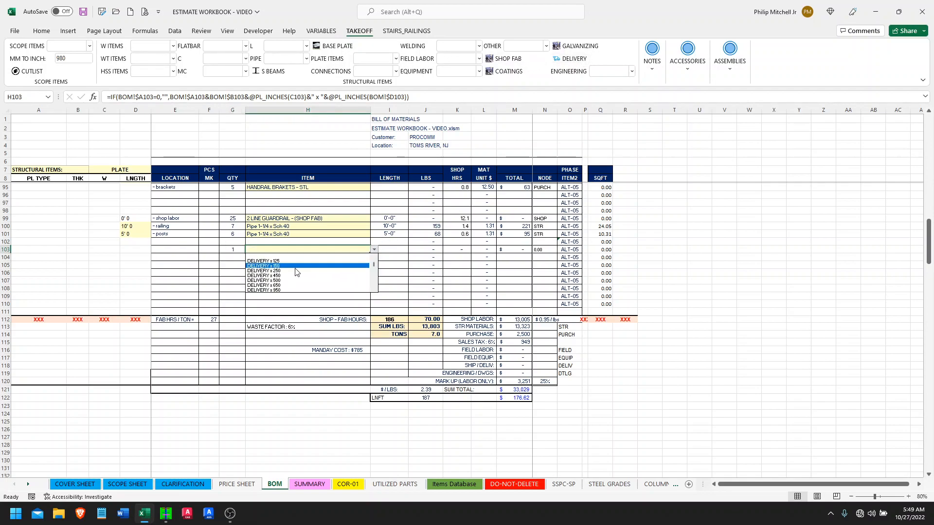
{"action": "left_click_drag", "start_coordinate": [374, 265], "coordinate": [376, 269]}
{"action": "scroll", "coordinate": [376, 272], "scroll_direction": "down", "scroll_amount": 3}
{"action": "scroll", "coordinate": [376, 266], "scroll_direction": "up", "scroll_amount": 5}
{"action": "mouse_move", "coordinate": [374, 265]}
{"action": "left_mouse_down"}
{"action": "mouse_move", "coordinate": [372, 283]}
{"action": "mouse_move", "coordinate": [376, 264]}
{"action": "left_mouse_up"}
{"action": "left_click", "coordinate": [223, 260]}
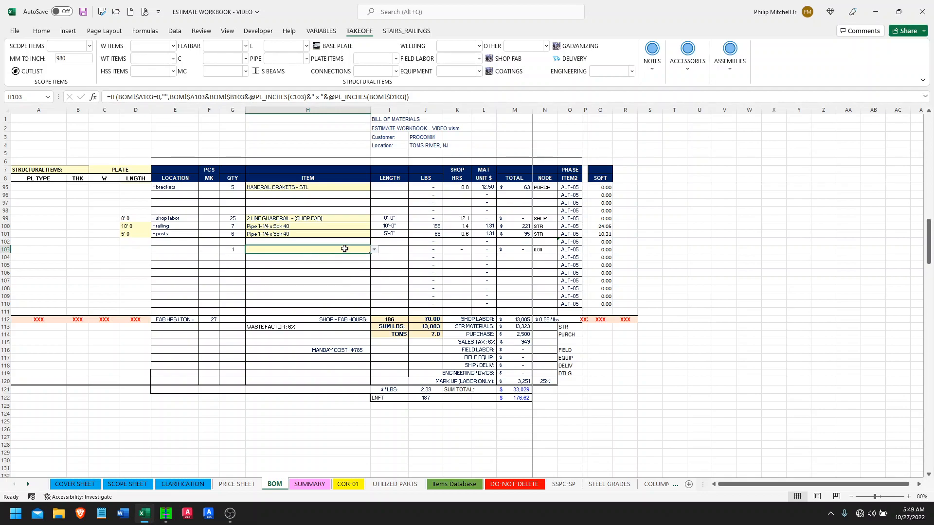
{"action": "left_click", "coordinate": [297, 266]}
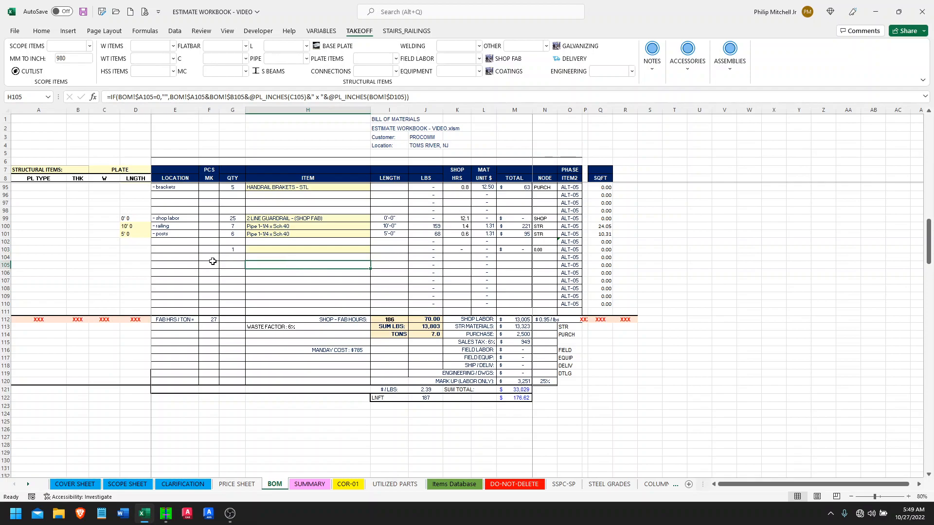
Step: Copy the blank row 19 and insert six copies of it at row 53, above the S-02 section
{"action": "scroll", "coordinate": [213, 260], "scroll_direction": "up", "scroll_amount": 20}
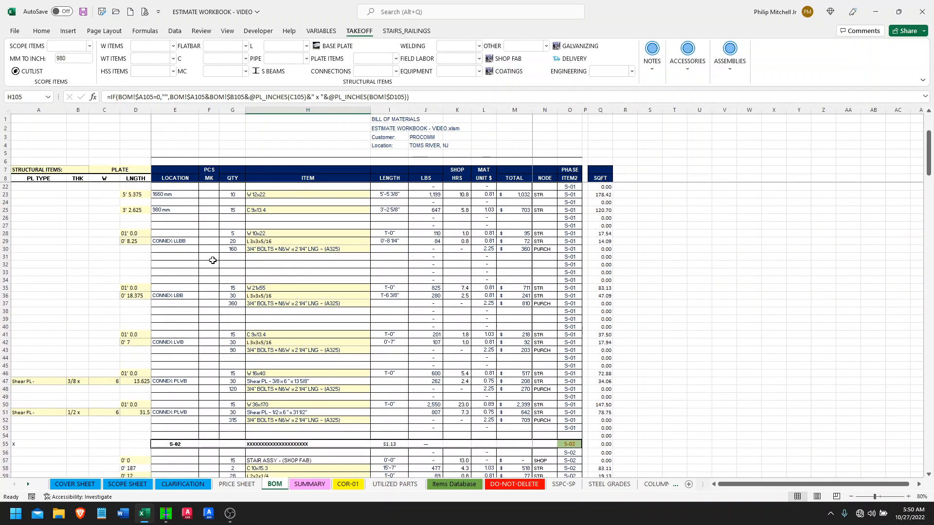
{"action": "scroll", "coordinate": [213, 261], "scroll_direction": "down", "scroll_amount": 2}
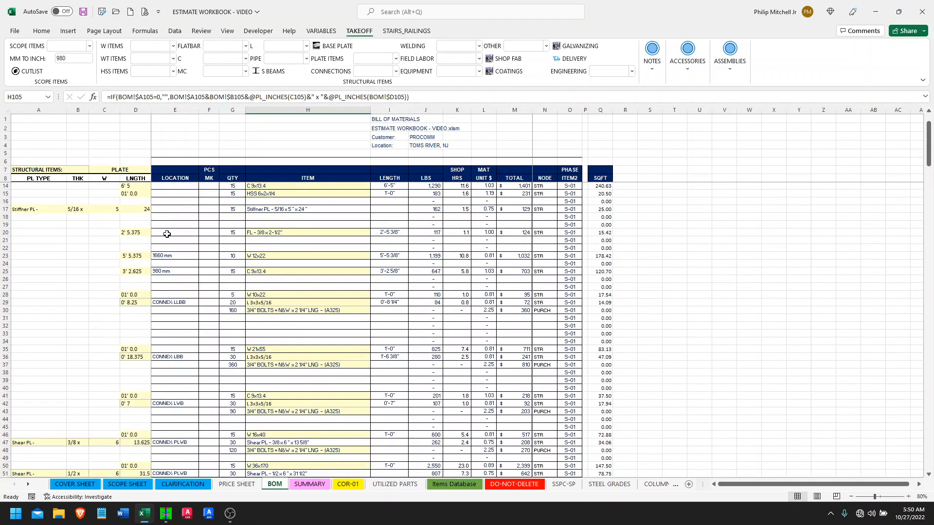
{"action": "left_click", "coordinate": [3, 225]}
{"action": "key", "text": "ctrl+c"}
{"action": "scroll", "coordinate": [124, 269], "scroll_direction": "down", "scroll_amount": 10}
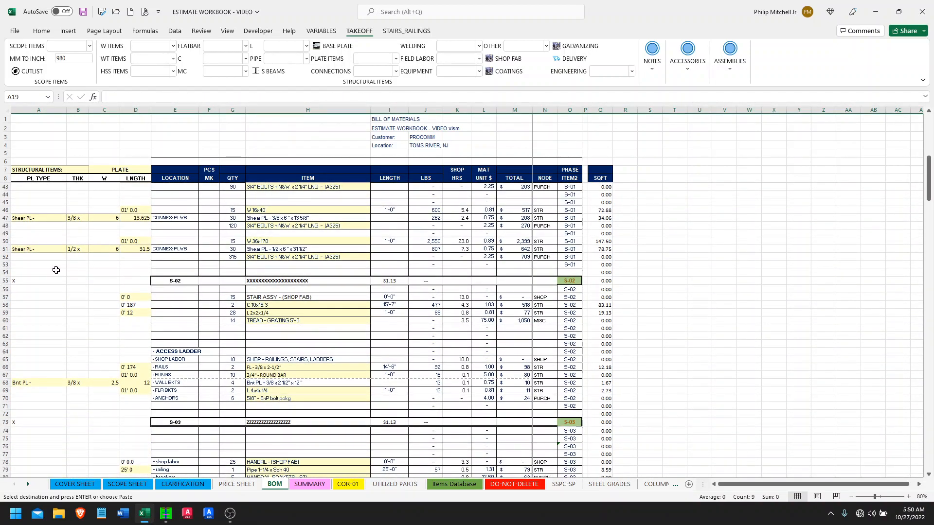
{"action": "left_click_drag", "start_coordinate": [3, 264], "coordinate": [3, 302]}
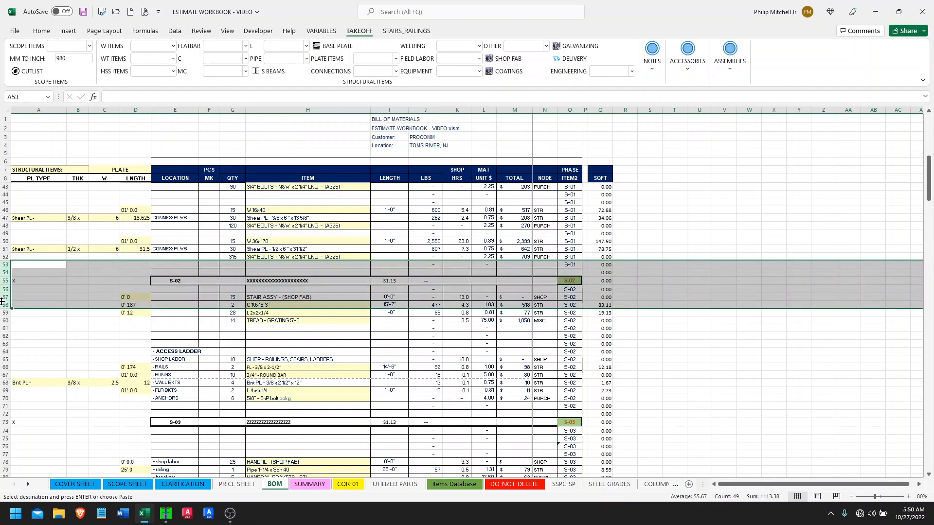
{"action": "right_click", "coordinate": [21, 265]}
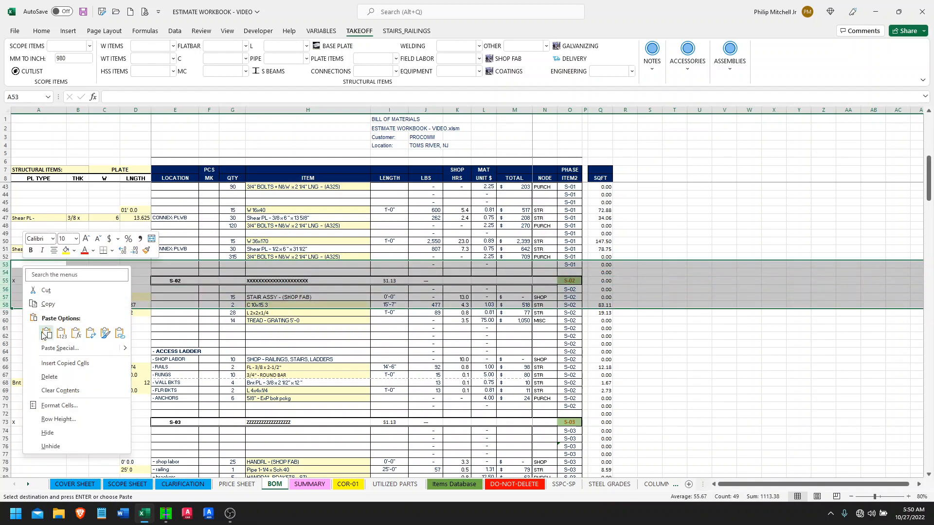
{"action": "left_click", "coordinate": [53, 363]}
{"action": "left_click", "coordinate": [183, 282]}
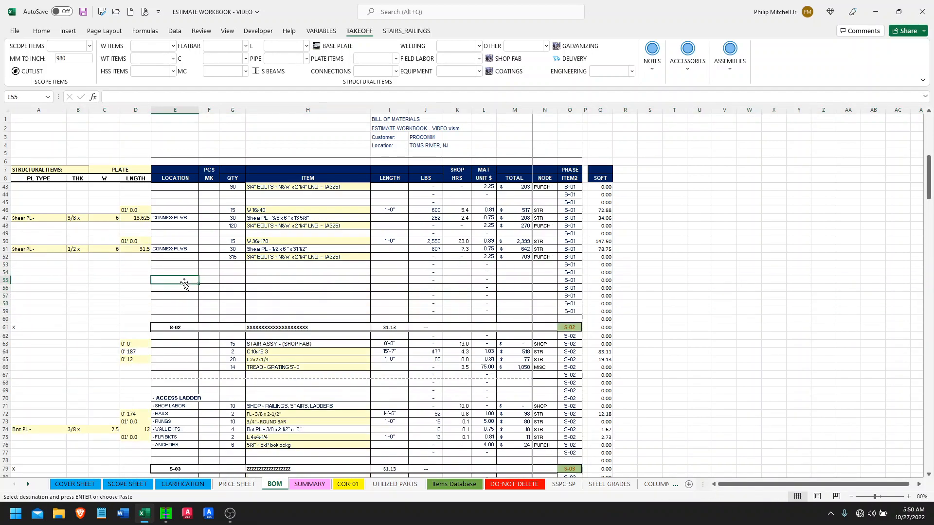
{"action": "scroll", "coordinate": [181, 284], "scroll_direction": "up", "scroll_amount": 6}
{"action": "scroll", "coordinate": [181, 284], "scroll_direction": "up", "scroll_amount": 5}
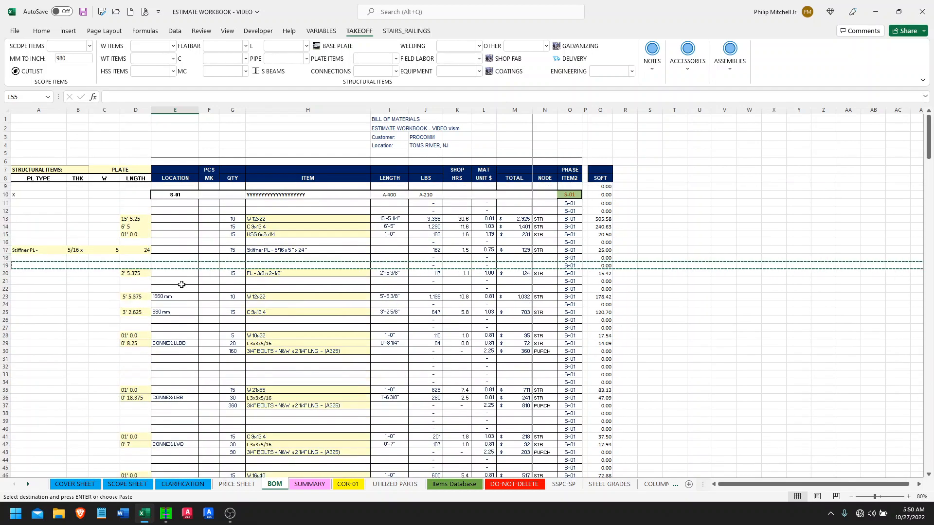
{"action": "key", "text": "Escape"}
Step: Add a coatings line in row 55, at the end of the S-01 items
{"action": "scroll", "coordinate": [184, 284], "scroll_direction": "down", "scroll_amount": 4}
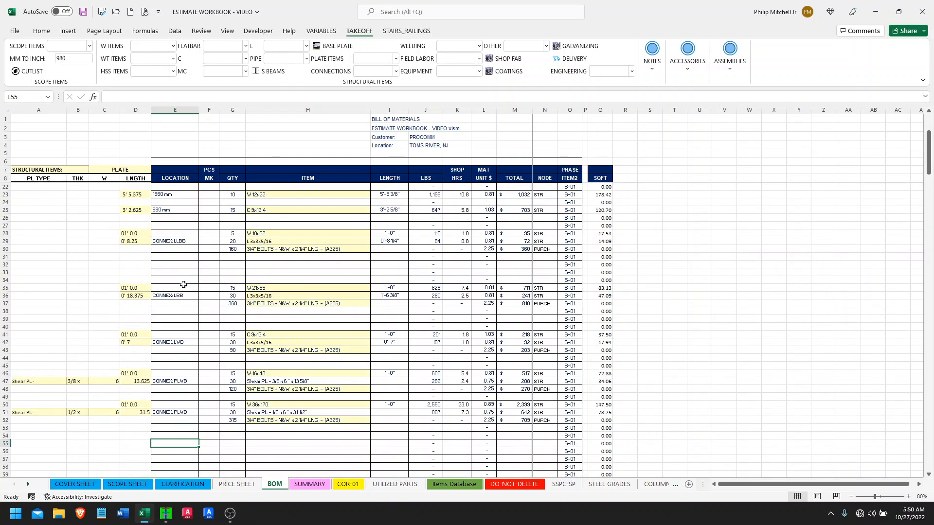
{"action": "scroll", "coordinate": [267, 244], "scroll_direction": "up", "scroll_amount": 4}
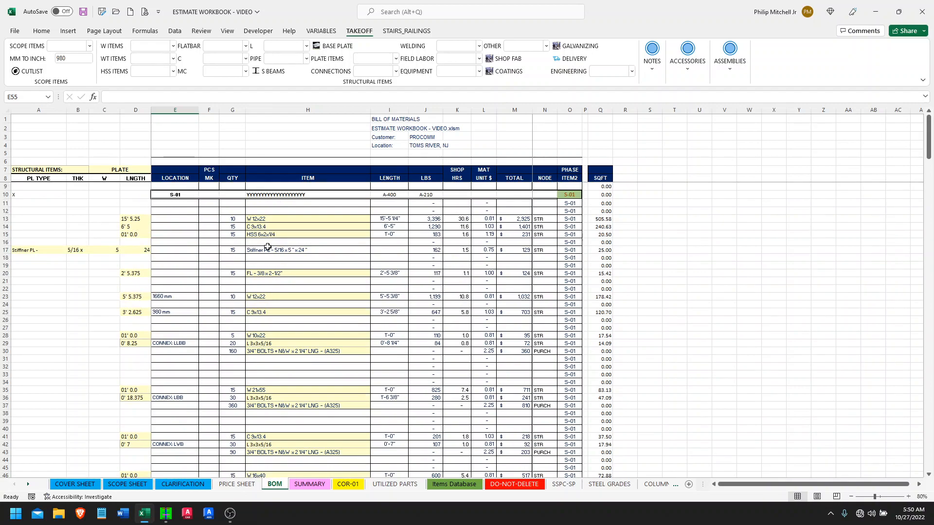
{"action": "scroll", "coordinate": [267, 247], "scroll_direction": "down", "scroll_amount": 5}
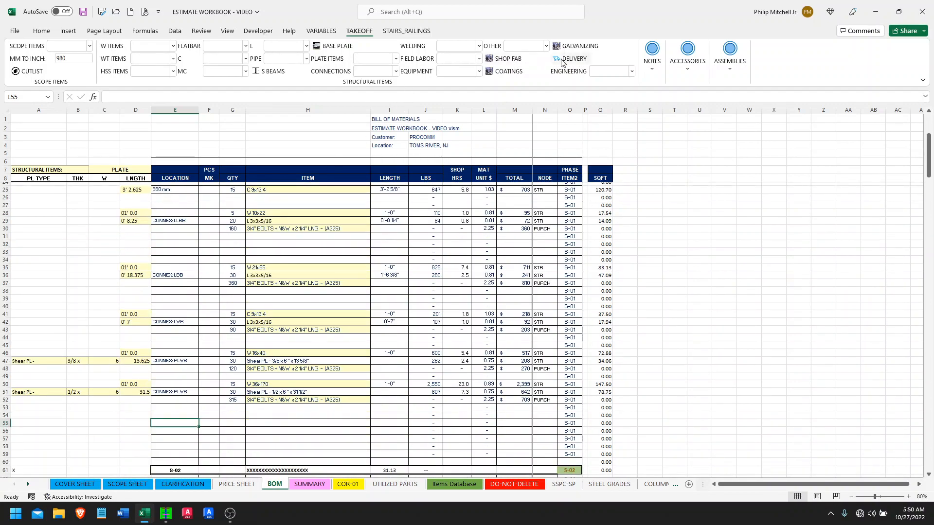
{"action": "left_click", "coordinate": [503, 71]}
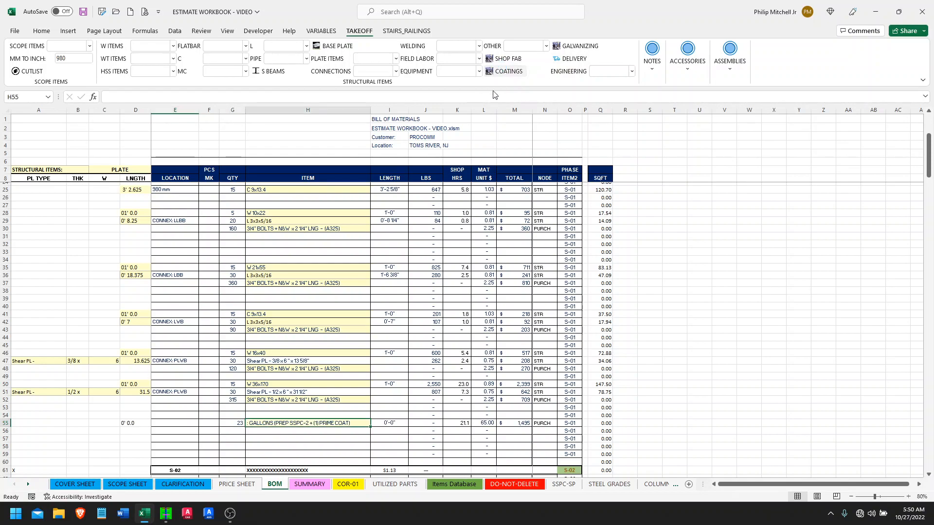
Step: Review the coating options for row 55, choose PREP SSPC-2 + PRIME + FINISH COAT, and check the shop hours formula
{"action": "scroll", "coordinate": [361, 395], "scroll_direction": "down", "scroll_amount": 3}
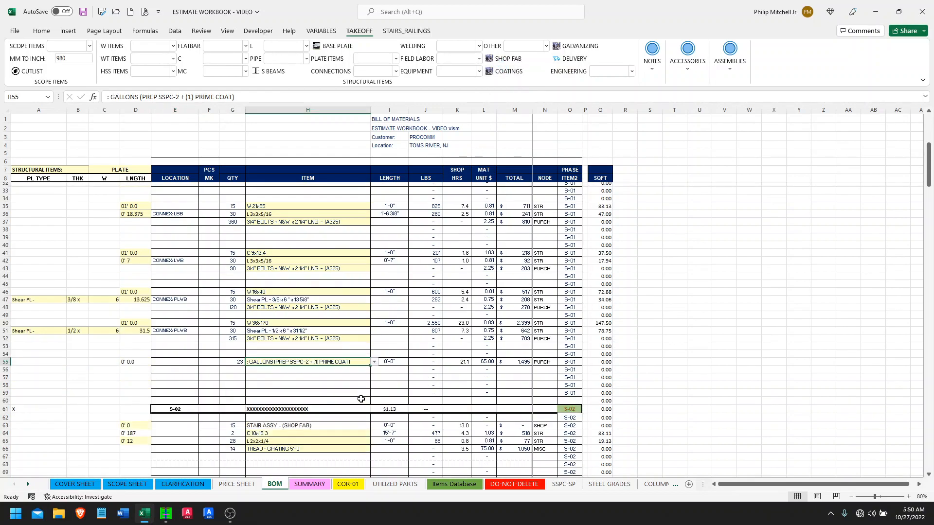
{"action": "left_click", "coordinate": [374, 362]}
{"action": "mouse_move", "coordinate": [375, 382]}
{"action": "left_mouse_down"}
{"action": "mouse_move", "coordinate": [375, 391]}
{"action": "mouse_move", "coordinate": [379, 378]}
{"action": "left_mouse_up"}
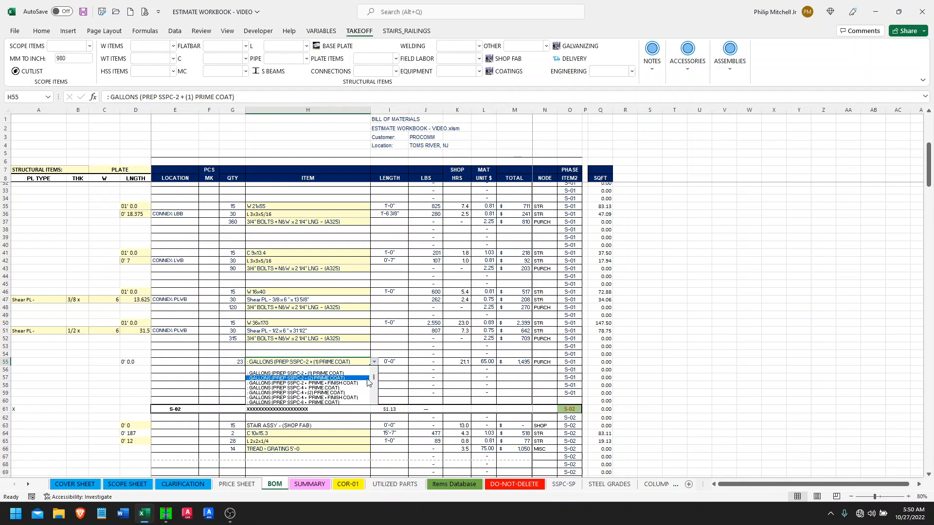
{"action": "scroll", "coordinate": [373, 381], "scroll_direction": "down", "scroll_amount": 2}
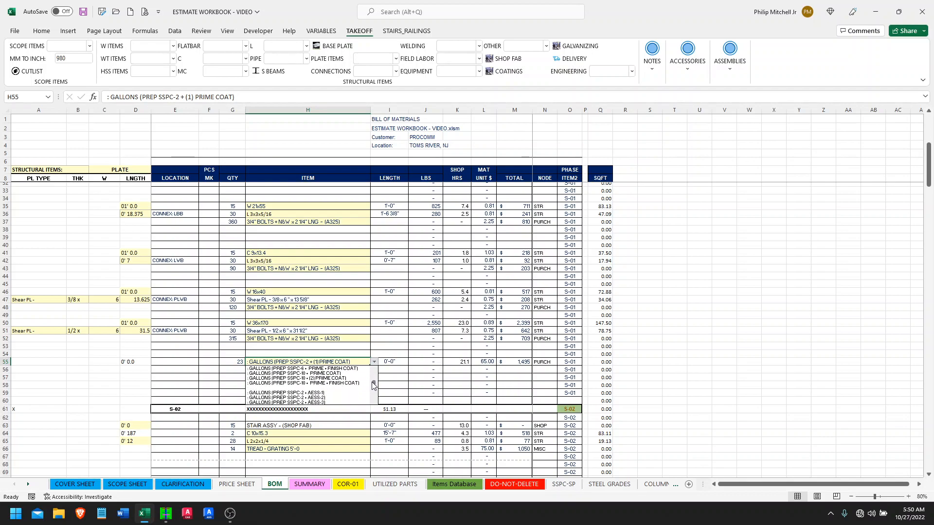
{"action": "scroll", "coordinate": [374, 381], "scroll_direction": "up", "scroll_amount": 2}
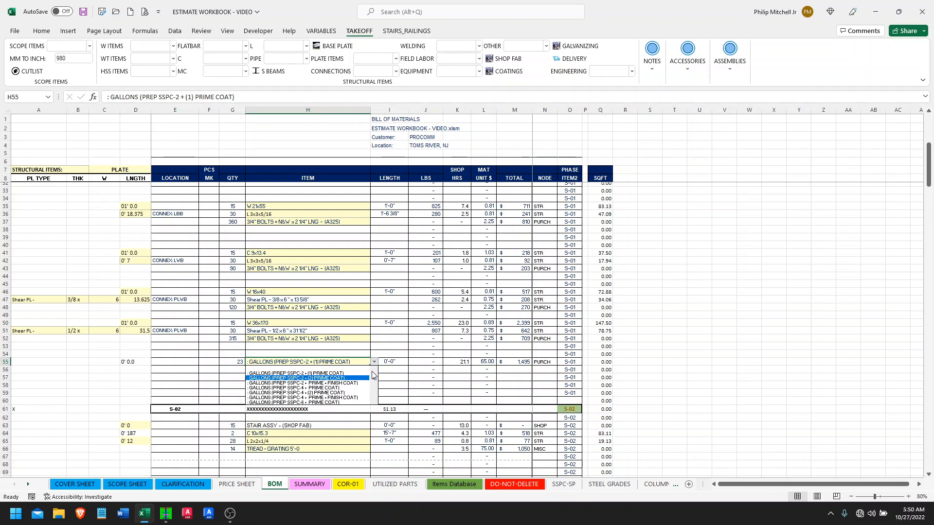
{"action": "left_click", "coordinate": [321, 384]}
{"action": "left_click", "coordinate": [459, 362]}
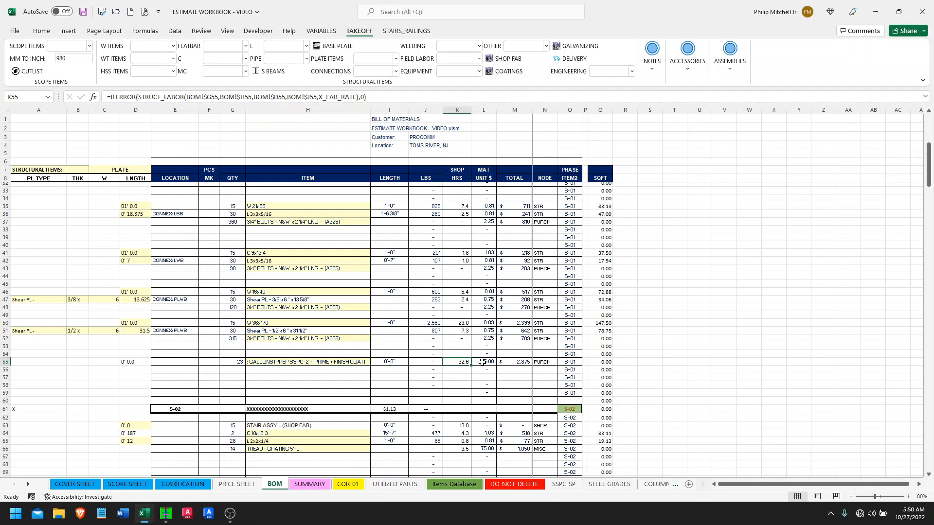
Step: Change the row 55 coating to PREP SSPC-6 + (2) PRIME COAT
{"action": "left_click", "coordinate": [352, 365]}
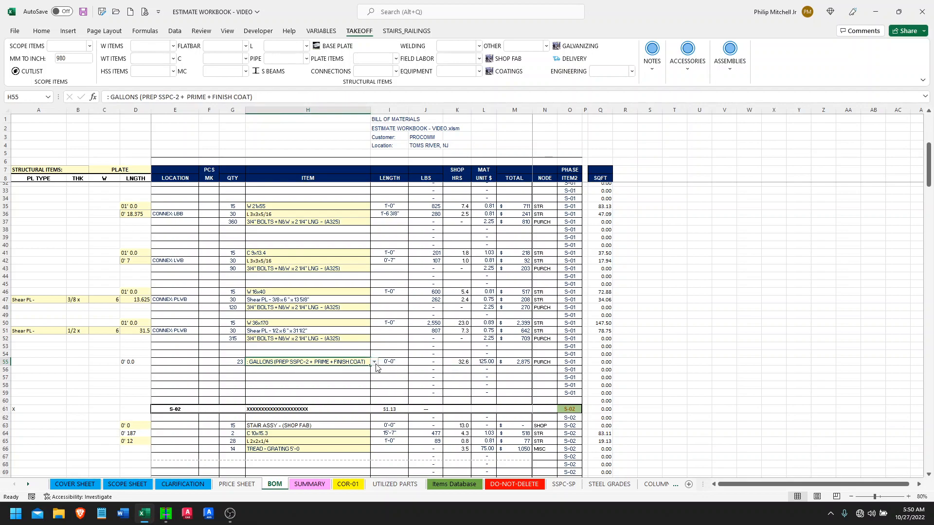
{"action": "left_click", "coordinate": [374, 363]}
{"action": "left_click", "coordinate": [332, 394]}
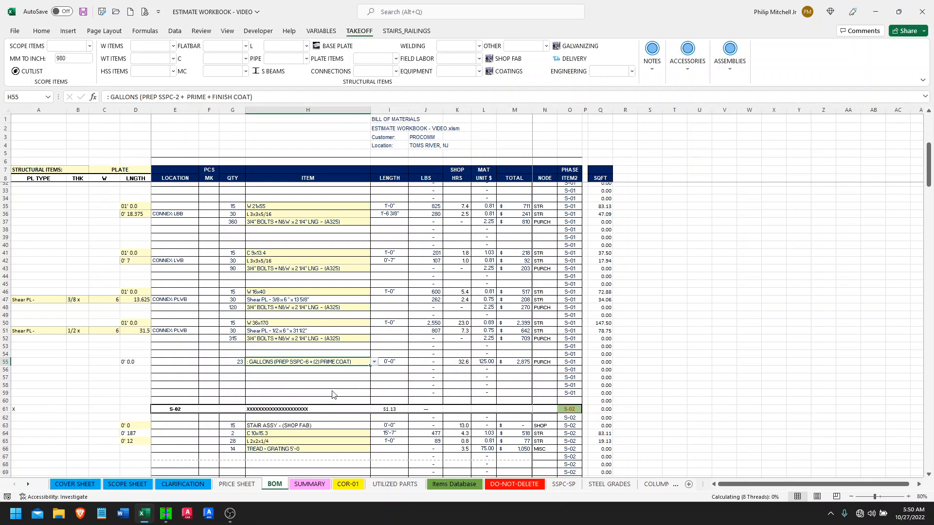
Step: Change the row 55 coating to PREP SSPC-4 + AESS-3
{"action": "left_click", "coordinate": [374, 362]}
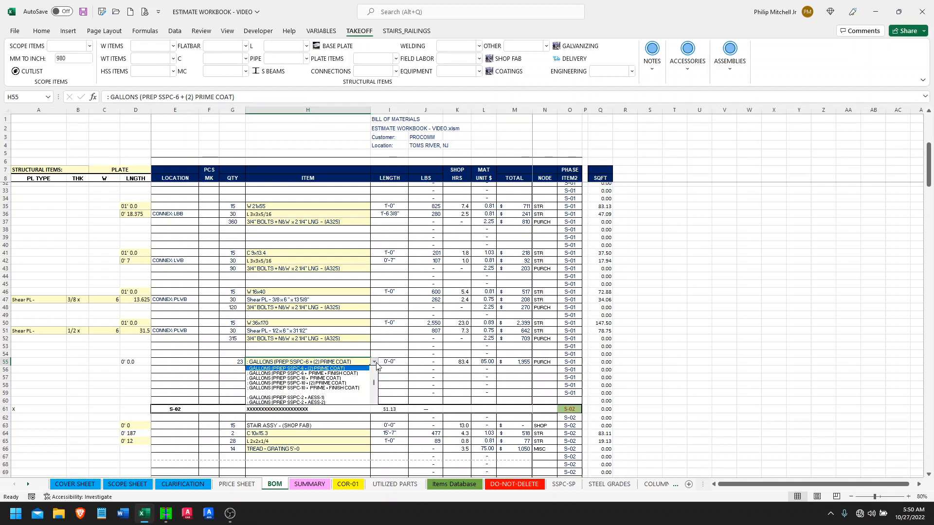
{"action": "left_click_drag", "start_coordinate": [374, 383], "coordinate": [375, 389]}
{"action": "left_click", "coordinate": [312, 388]}
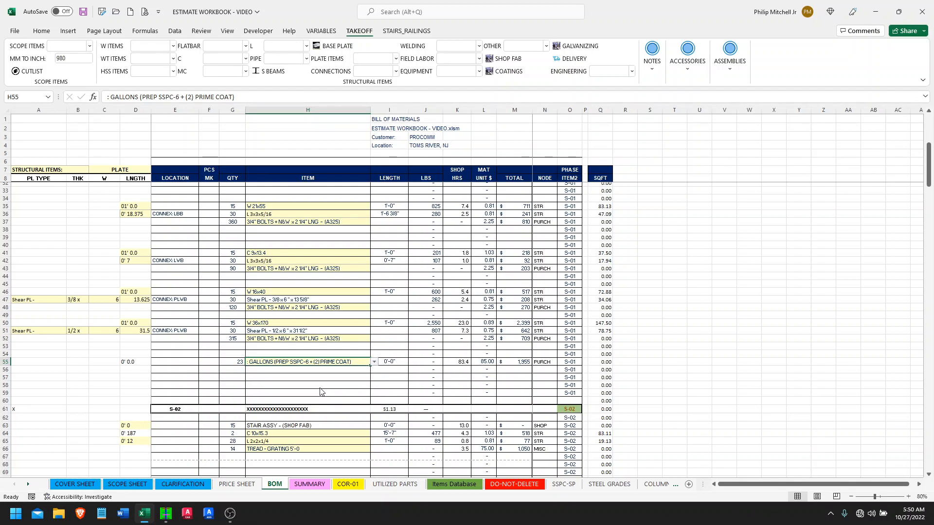
Step: Examine the coating's gallons quantity formula and the SQFT values of the S-01 items that feed it
{"action": "left_click", "coordinate": [237, 365]}
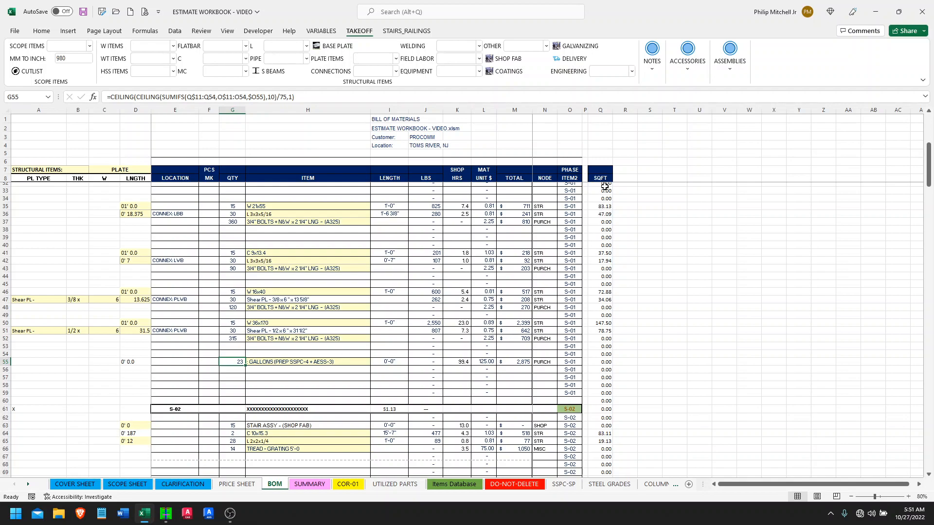
{"action": "scroll", "coordinate": [604, 195], "scroll_direction": "up", "scroll_amount": 3}
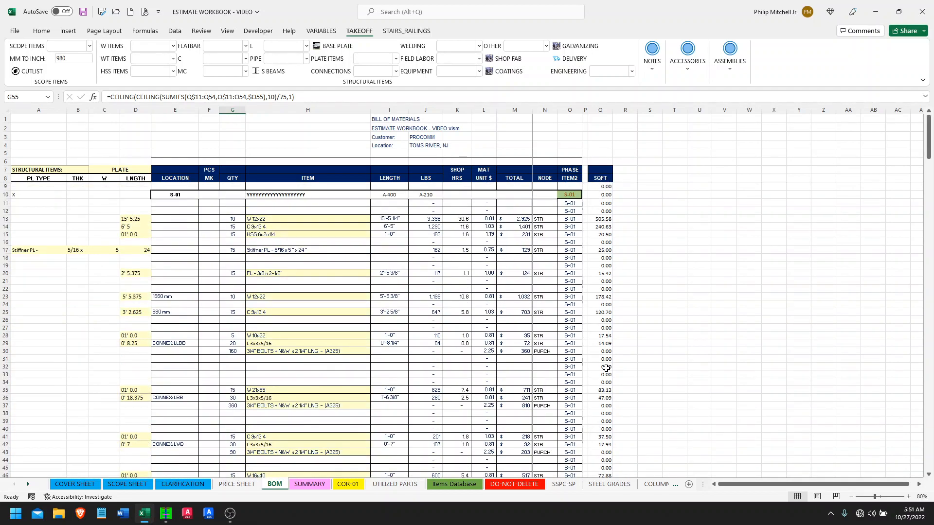
{"action": "scroll", "coordinate": [607, 369], "scroll_direction": "up", "scroll_amount": 2}
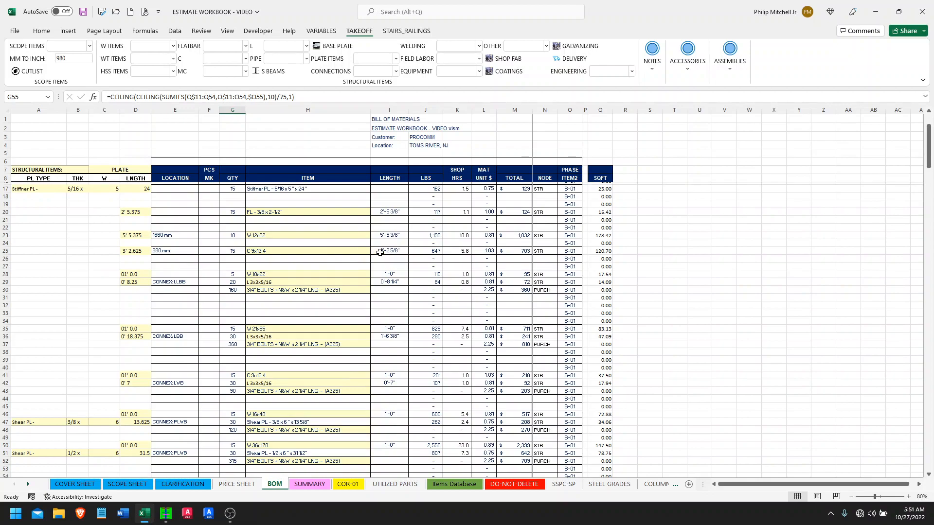
{"action": "scroll", "coordinate": [407, 257], "scroll_direction": "down", "scroll_amount": 3}
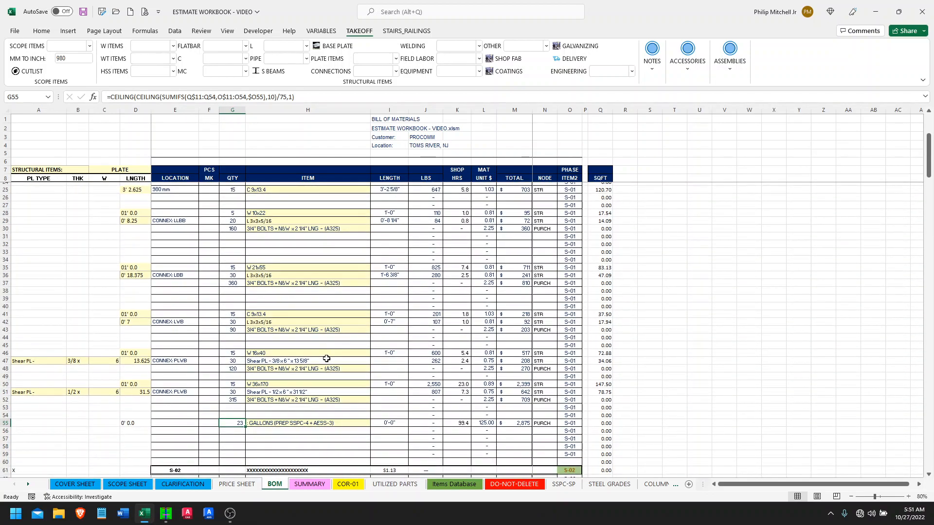
{"action": "scroll", "coordinate": [327, 358], "scroll_direction": "down", "scroll_amount": 2}
{"action": "scroll", "coordinate": [269, 340], "scroll_direction": "down", "scroll_amount": 2}
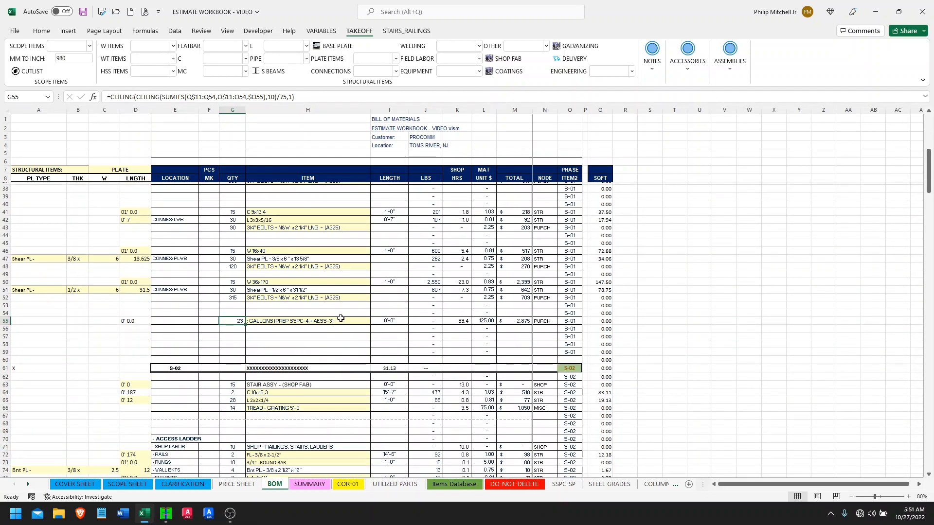
Step: Change the row 55 coating to PREP SSPC-6 + AESS-3
{"action": "left_click", "coordinate": [341, 320]}
{"action": "left_click", "coordinate": [374, 321]}
{"action": "left_click", "coordinate": [314, 351]}
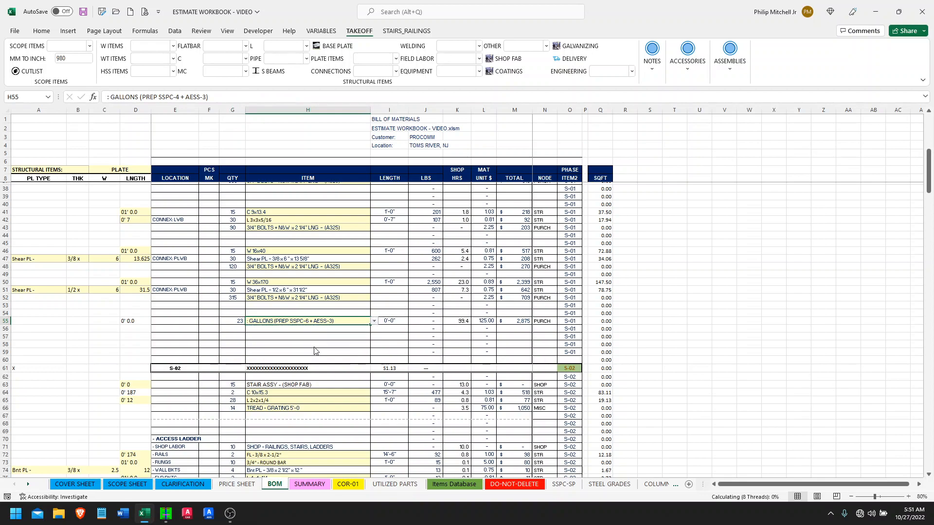
Step: Change the row 55 coating to PREP SSPC-4 + (2) PRIME COAT and check its quantity and unit price formulas
{"action": "left_click", "coordinate": [374, 321]}
{"action": "left_click_drag", "start_coordinate": [375, 357], "coordinate": [377, 342]}
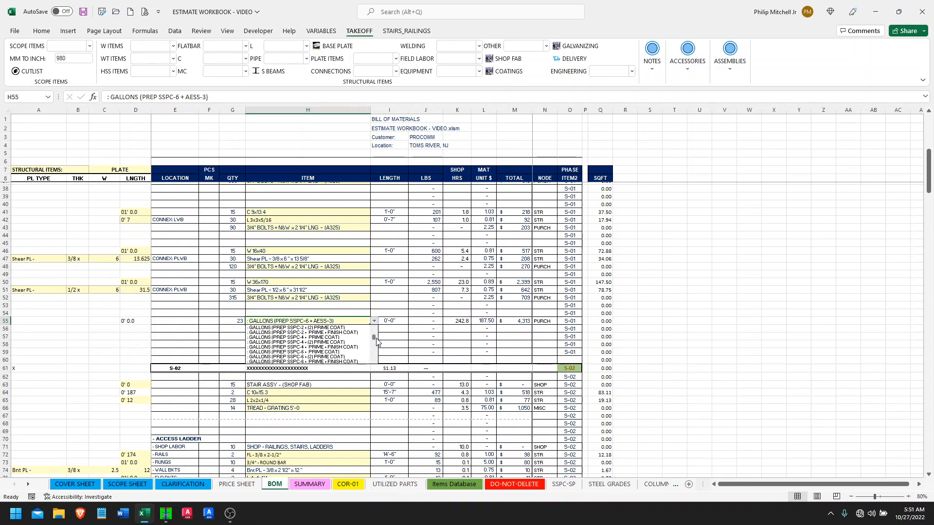
{"action": "left_click", "coordinate": [337, 342]}
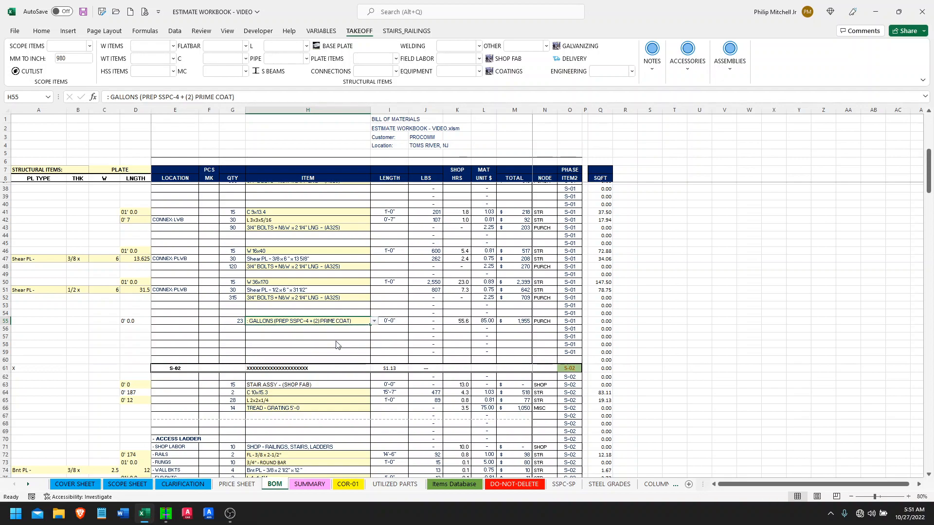
{"action": "left_click", "coordinate": [310, 342]}
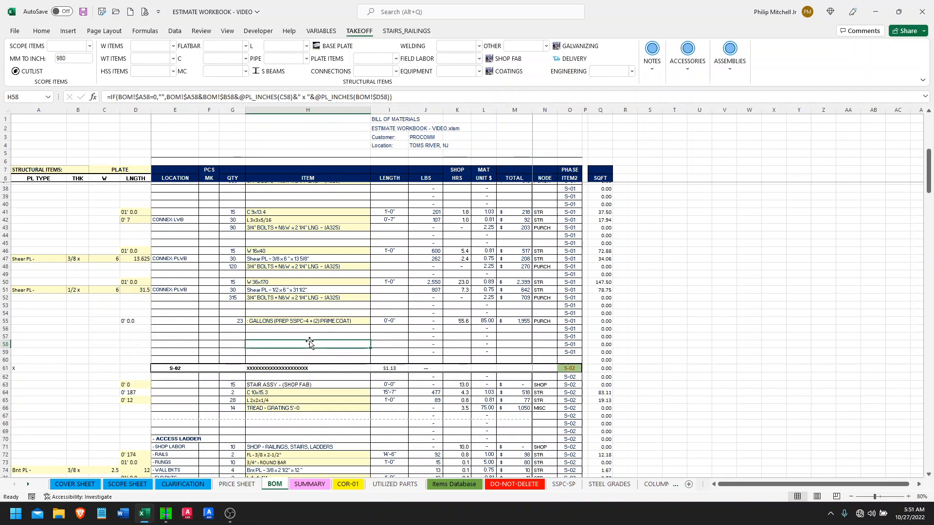
{"action": "left_click", "coordinate": [236, 322]}
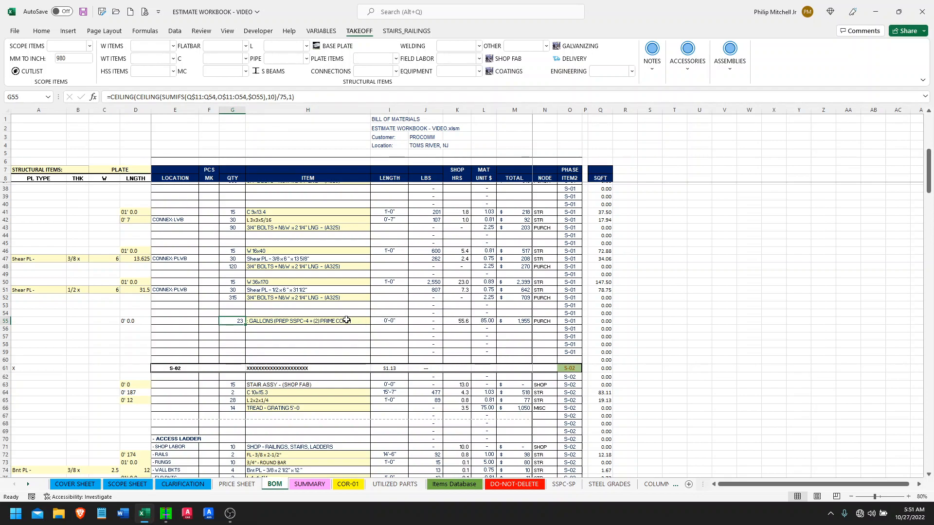
{"action": "left_click", "coordinate": [480, 319]}
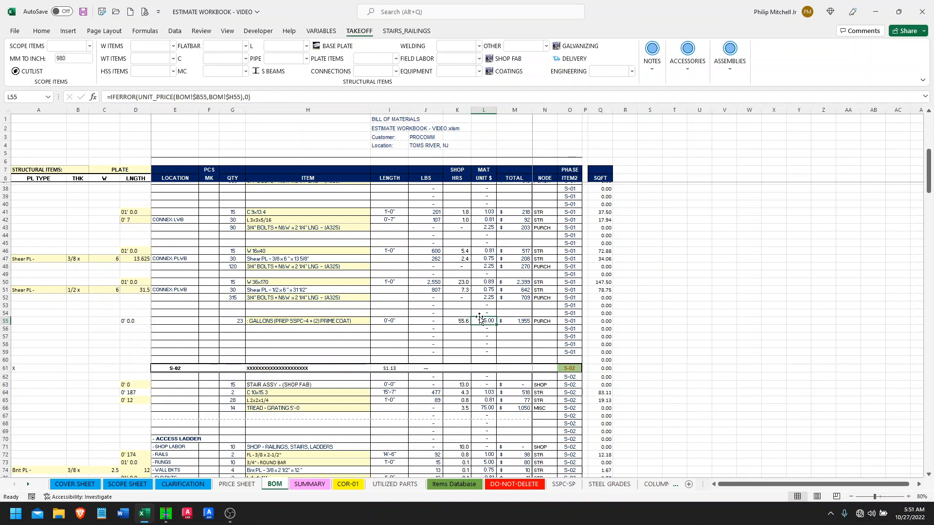
Step: Change the row 55 coating to PREP SSPC-2 + (2) PRIME COAT
{"action": "left_click", "coordinate": [302, 323]}
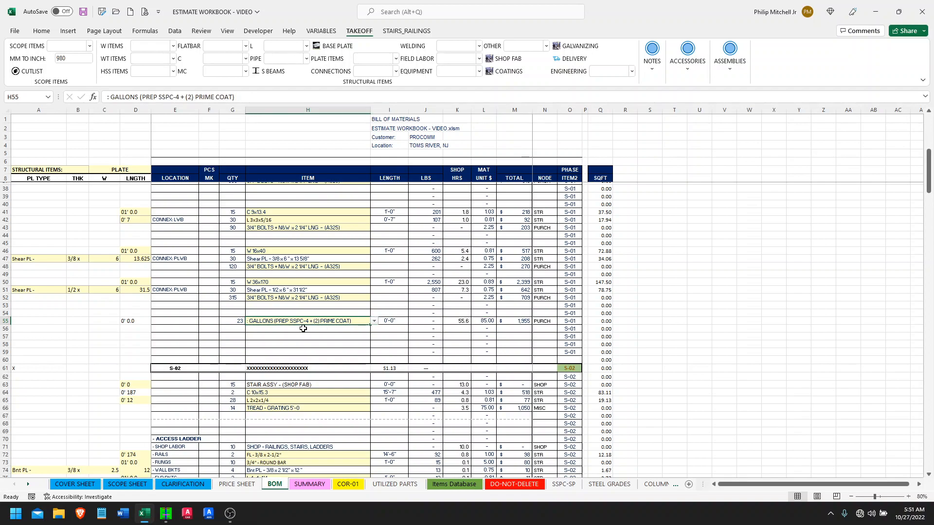
{"action": "left_click", "coordinate": [374, 322]}
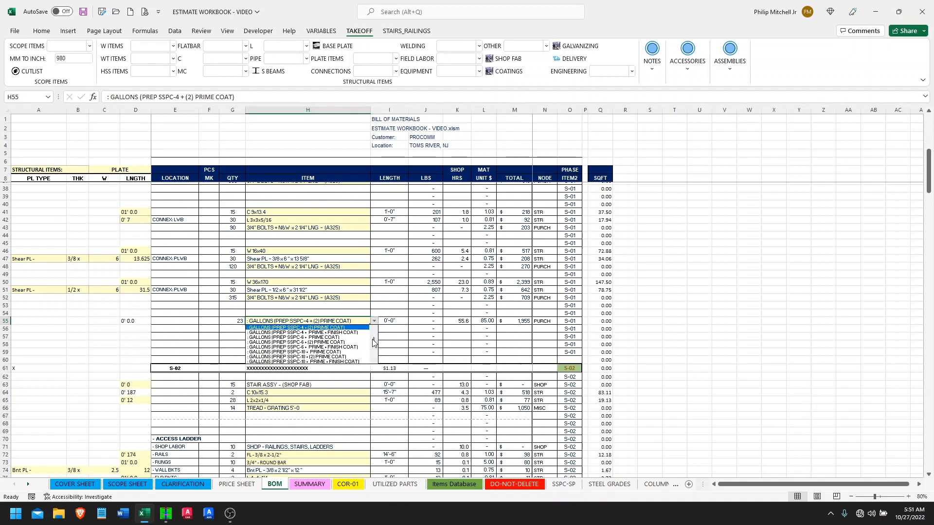
{"action": "left_click_drag", "start_coordinate": [374, 343], "coordinate": [373, 327]}
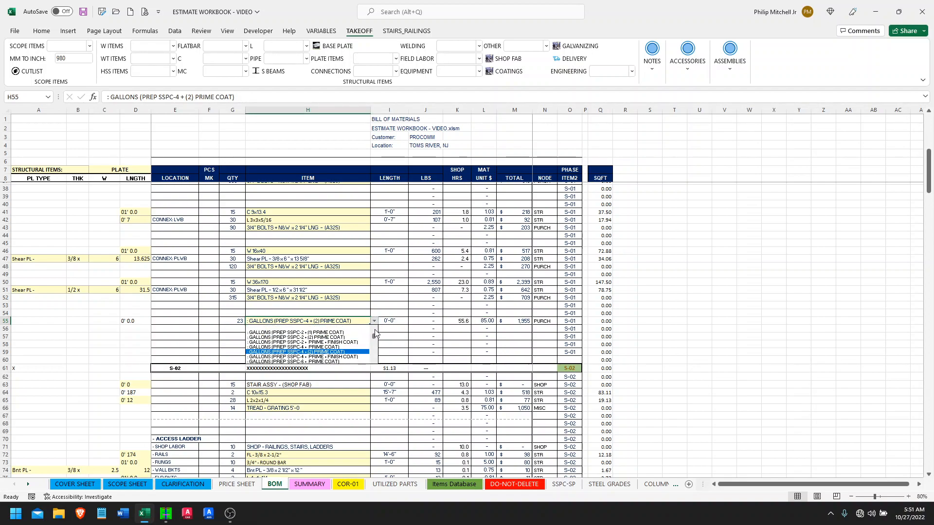
{"action": "left_click", "coordinate": [329, 338]}
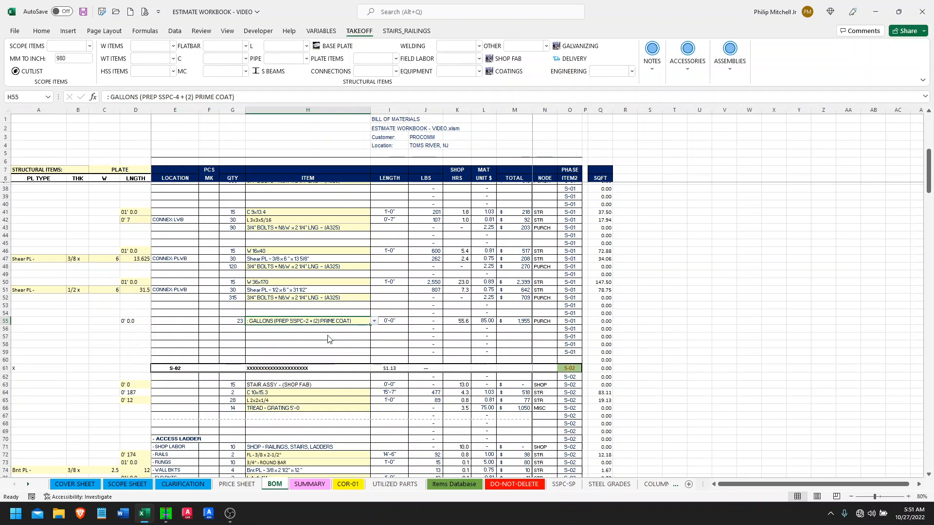
Step: Change the row 55 coating to PREP SSPC-10 + AESS-3 and check its shop hours formula
{"action": "left_click", "coordinate": [375, 321]}
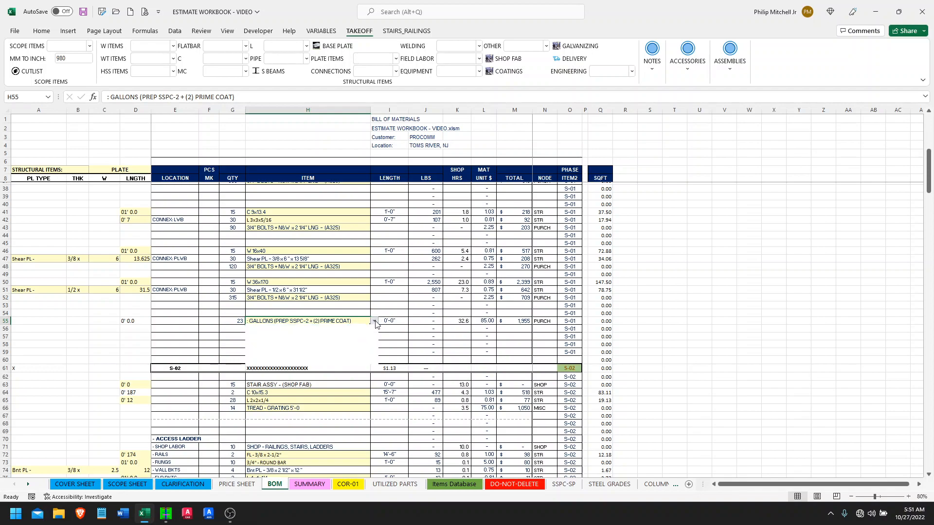
{"action": "left_click_drag", "start_coordinate": [374, 340], "coordinate": [374, 360]}
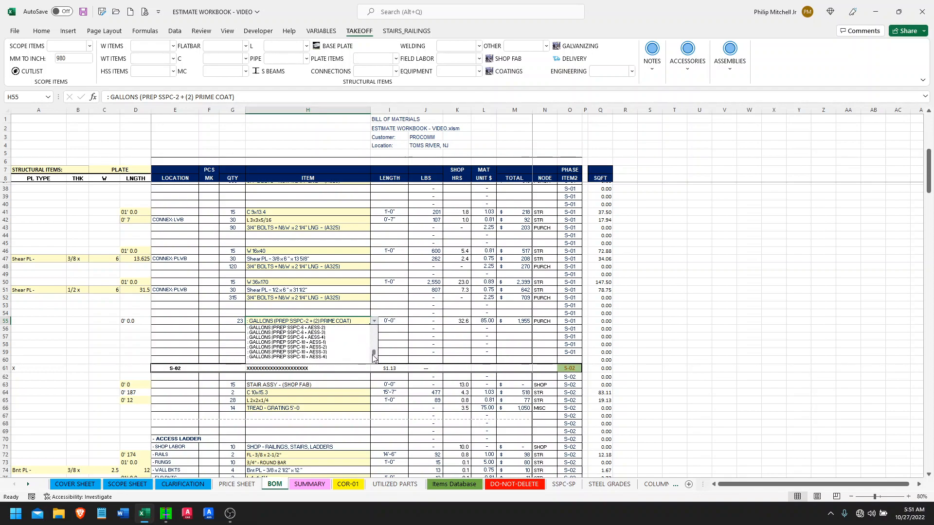
{"action": "left_click", "coordinate": [311, 353]}
{"action": "left_click", "coordinate": [460, 322]}
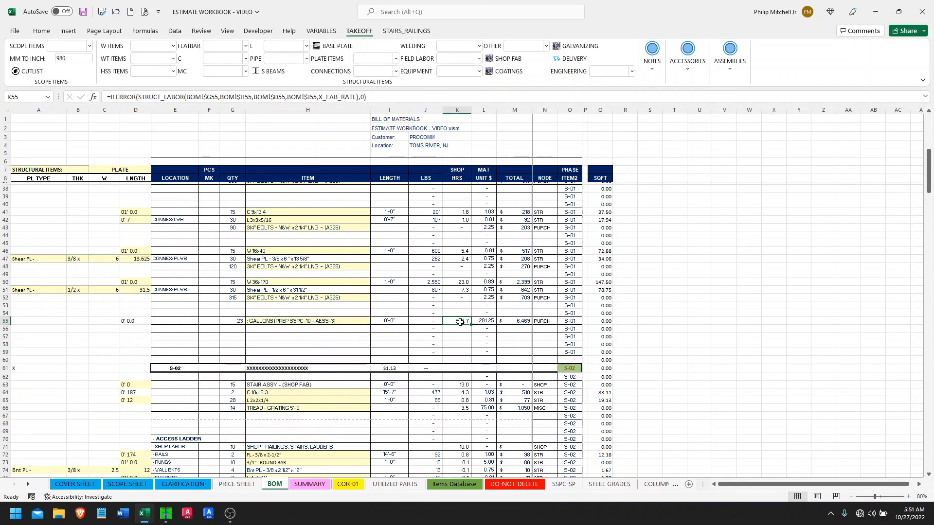
{"action": "left_click", "coordinate": [314, 323]}
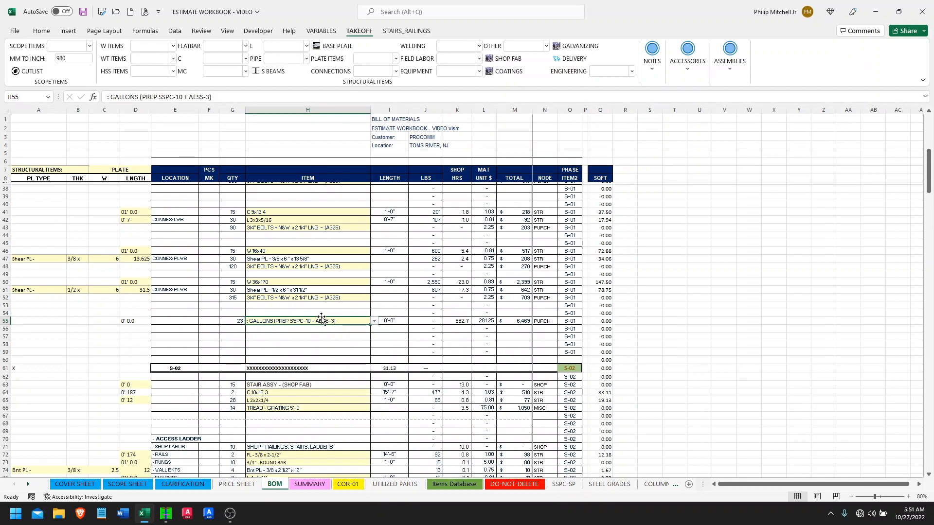
Step: Clear the coating item from row 55 by pasting a copy of blank row 54 over it
{"action": "left_click_drag", "start_coordinate": [320, 306], "coordinate": [320, 312]}
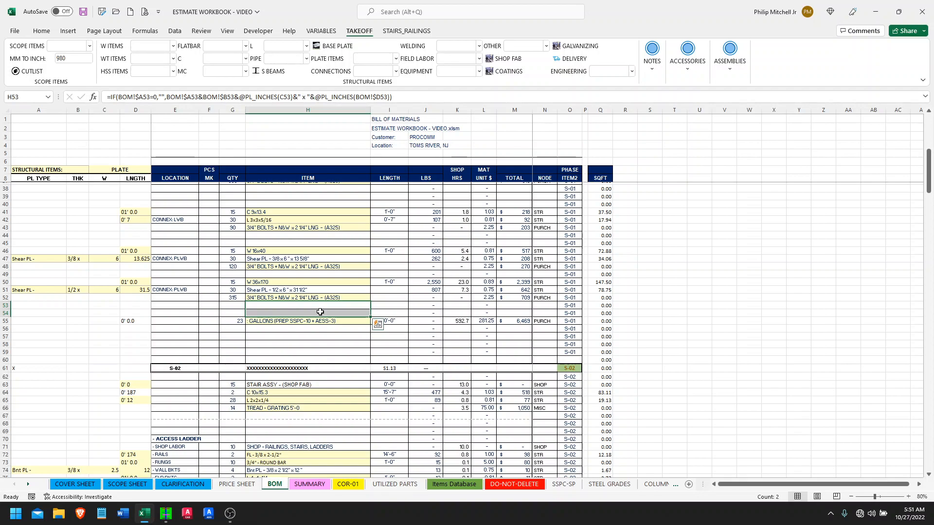
{"action": "left_click", "coordinate": [266, 307]}
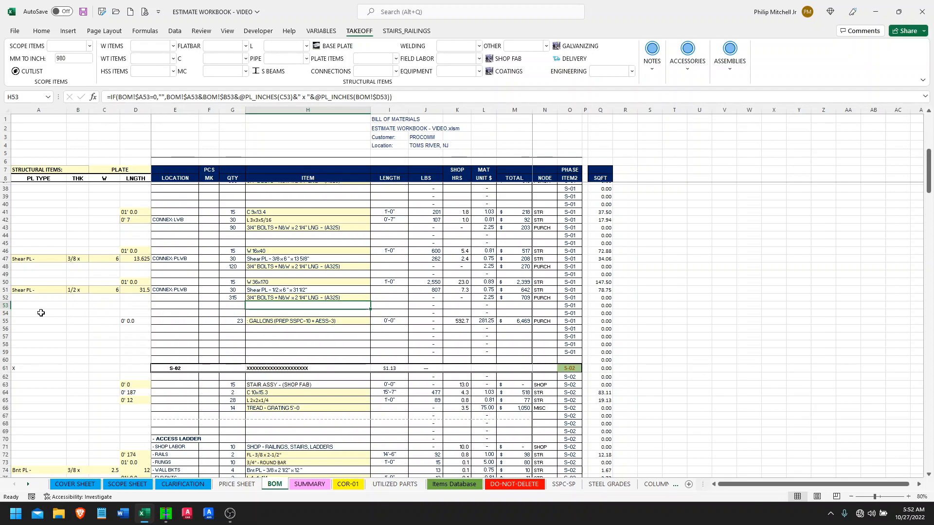
{"action": "left_click_drag", "start_coordinate": [8, 302], "coordinate": [8, 301]}
{"action": "left_click", "coordinate": [4, 312]}
{"action": "key", "text": "ctrl+c"}
{"action": "key", "text": "Down"}
{"action": "key", "text": "ctrl+v"}
{"action": "key", "text": "Escape"}
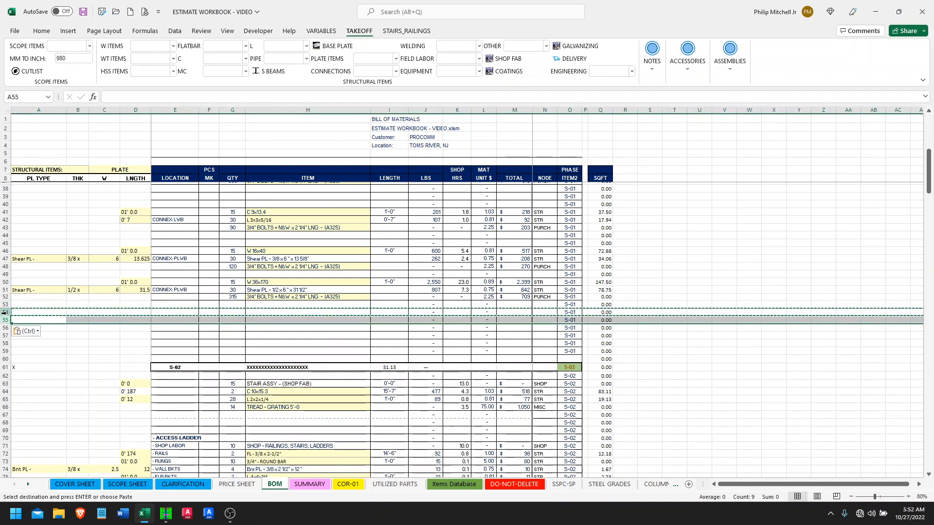
{"action": "left_click_drag", "start_coordinate": [260, 315], "coordinate": [262, 310]}
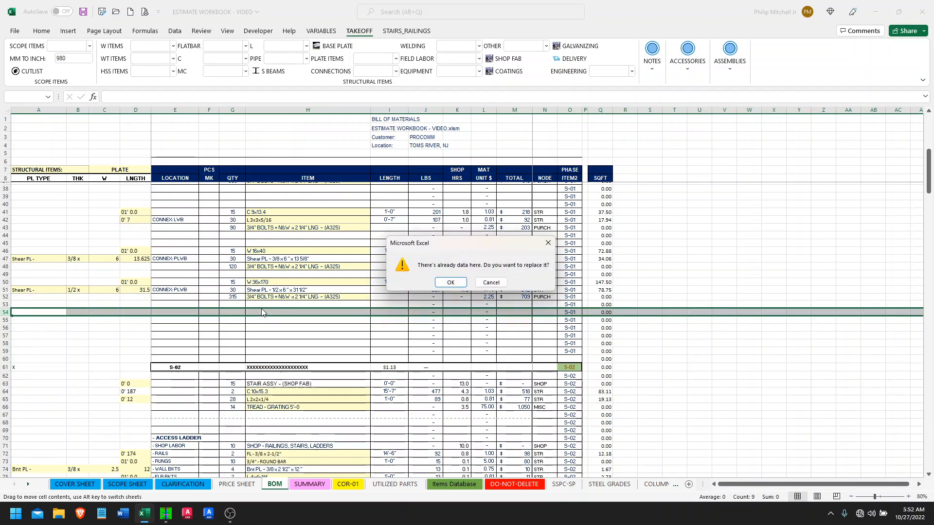
{"action": "left_click", "coordinate": [486, 282]}
Step: Add a galvanizing item to row 54 at the end of the S-01 items
{"action": "left_click", "coordinate": [278, 319]}
{"action": "left_click", "coordinate": [268, 312]}
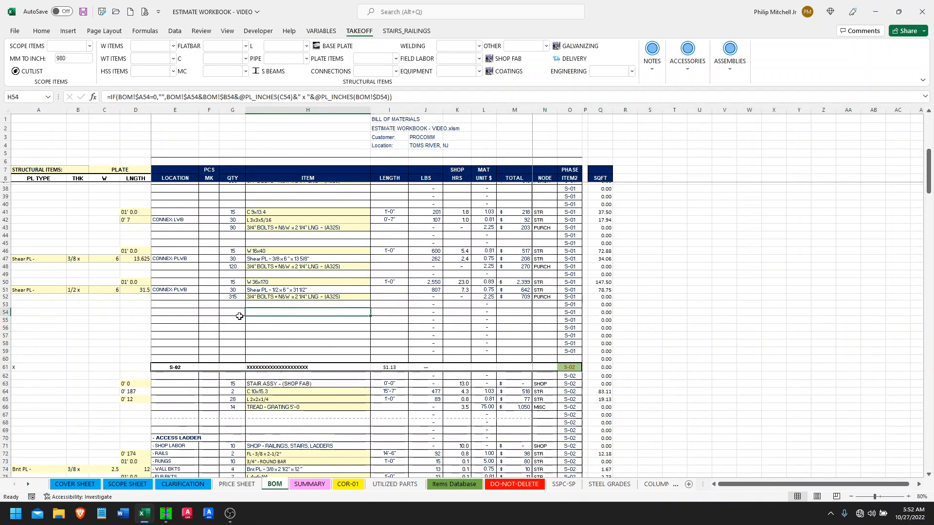
{"action": "left_click", "coordinate": [582, 48]}
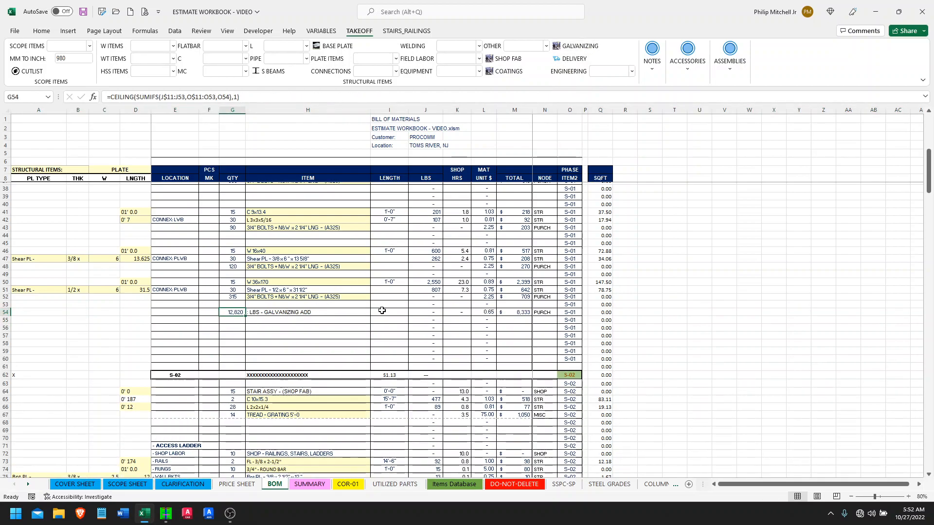
Step: Examine the S-01 item weights that feed the galvanizing quantity and how the BOM is divided into scope sections
{"action": "scroll", "coordinate": [380, 312], "scroll_direction": "up", "scroll_amount": 2}
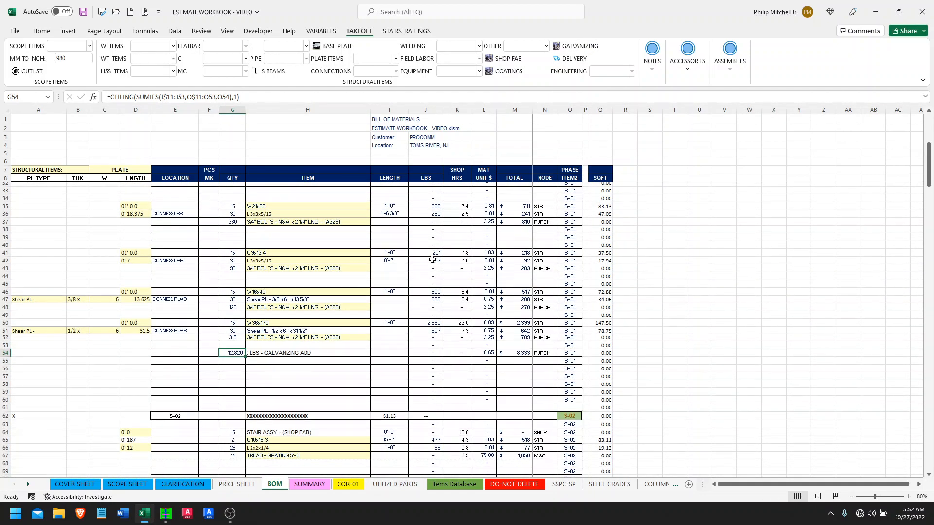
{"action": "scroll", "coordinate": [461, 214], "scroll_direction": "up", "scroll_amount": 6}
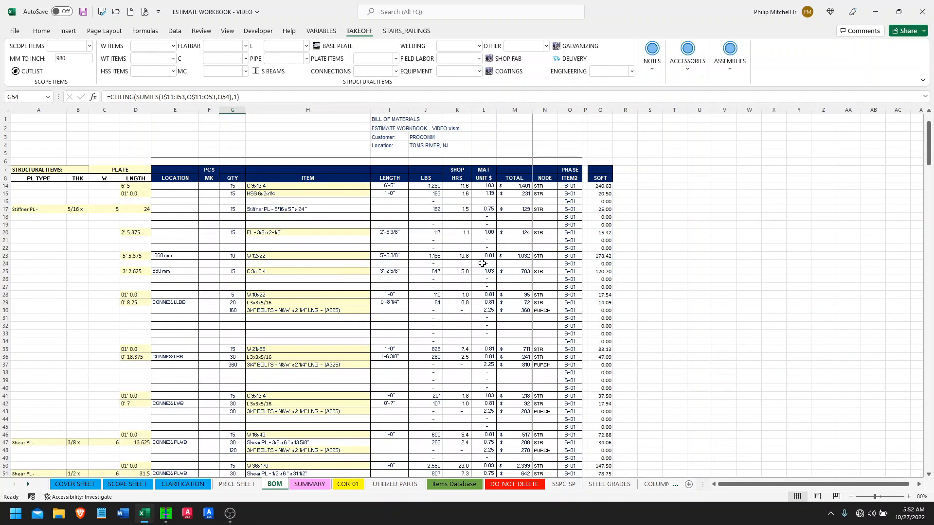
{"action": "scroll", "coordinate": [482, 267], "scroll_direction": "down", "scroll_amount": 5}
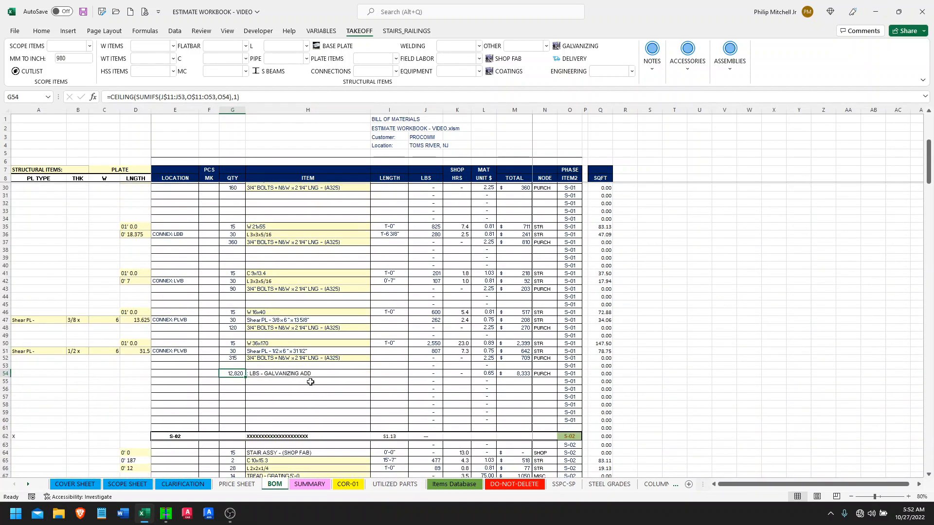
{"action": "left_click", "coordinate": [318, 383]}
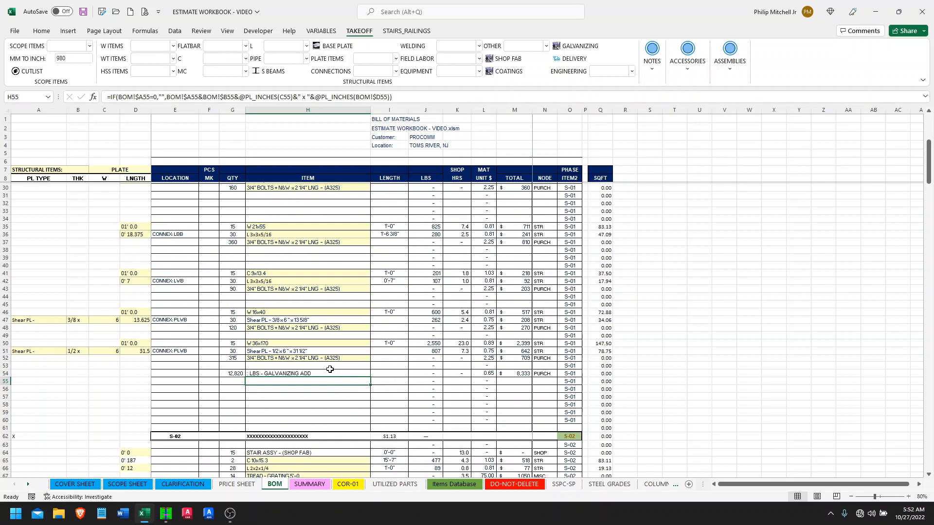
{"action": "scroll", "coordinate": [313, 380], "scroll_direction": "down", "scroll_amount": 1}
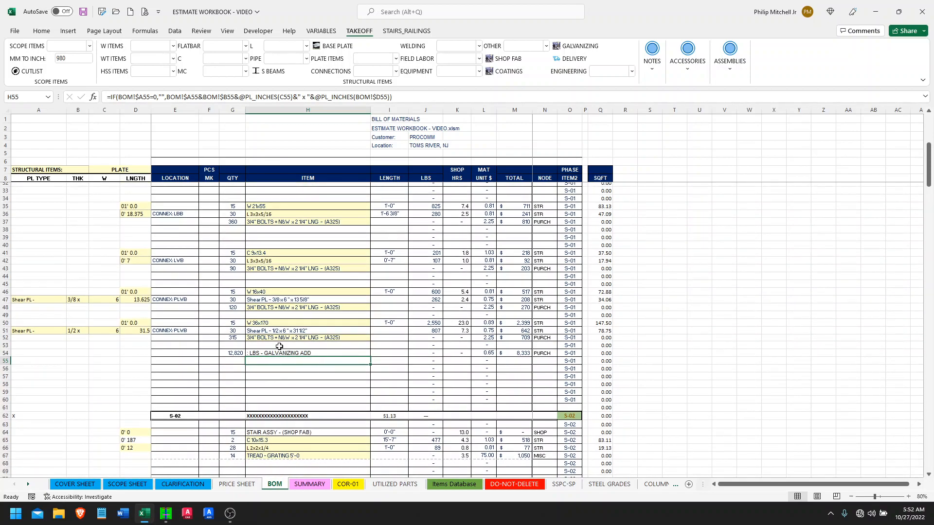
{"action": "scroll", "coordinate": [316, 283], "scroll_direction": "down", "scroll_amount": 9}
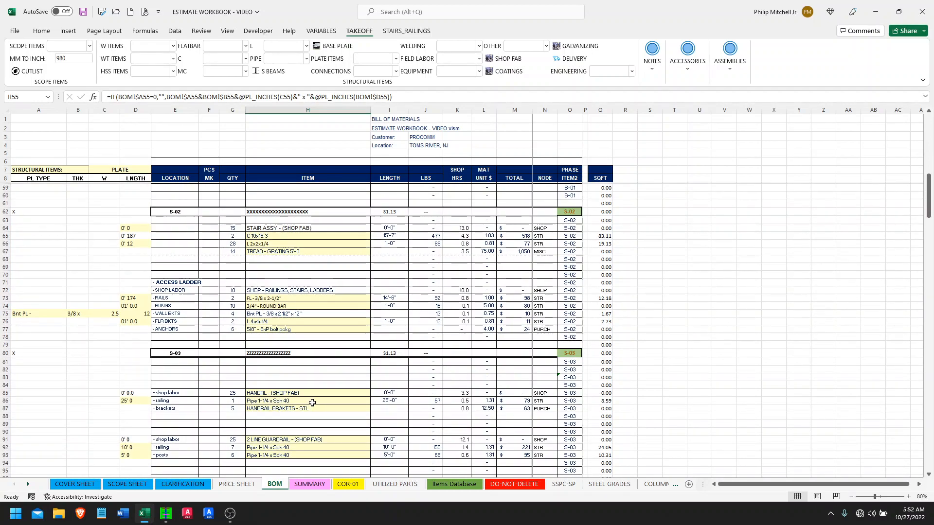
{"action": "scroll", "coordinate": [313, 404], "scroll_direction": "up", "scroll_amount": 5}
{"action": "scroll", "coordinate": [310, 387], "scroll_direction": "up", "scroll_amount": 8}
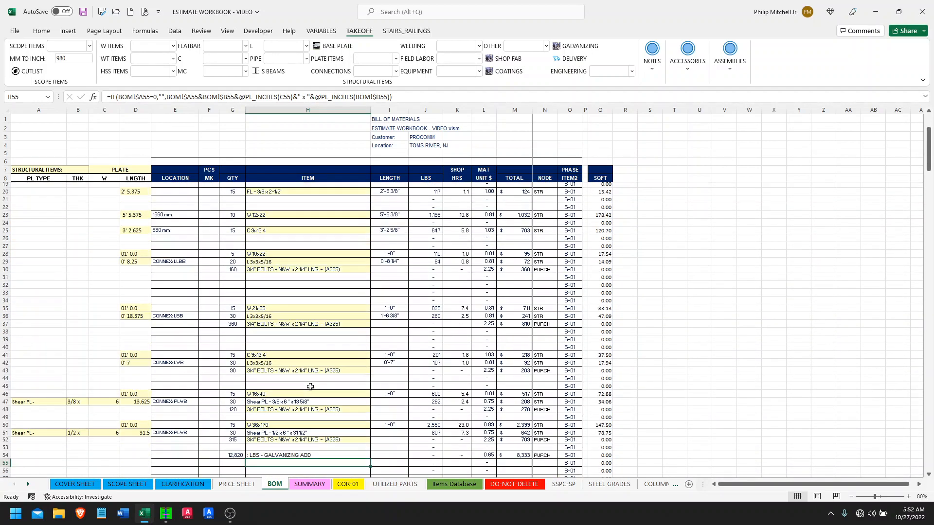
{"action": "scroll", "coordinate": [308, 385], "scroll_direction": "up", "scroll_amount": 4}
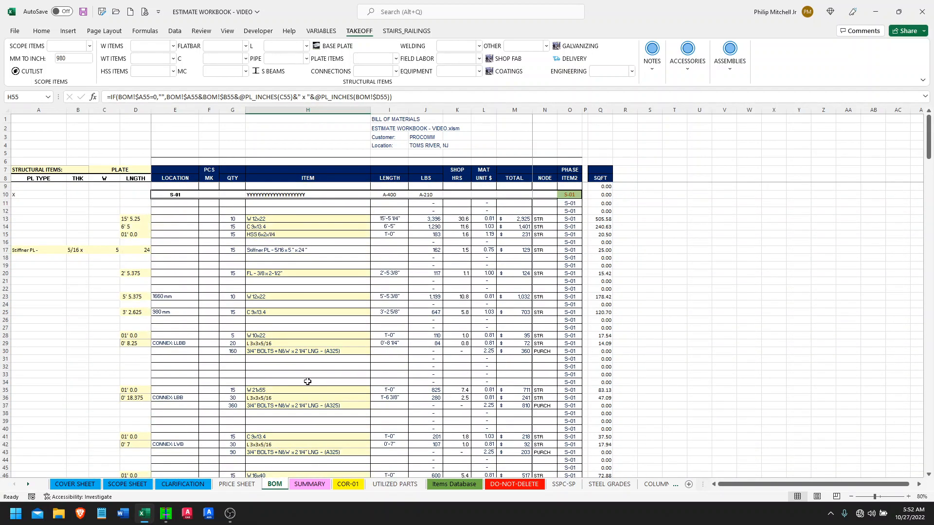
{"action": "scroll", "coordinate": [307, 382], "scroll_direction": "down", "scroll_amount": 9}
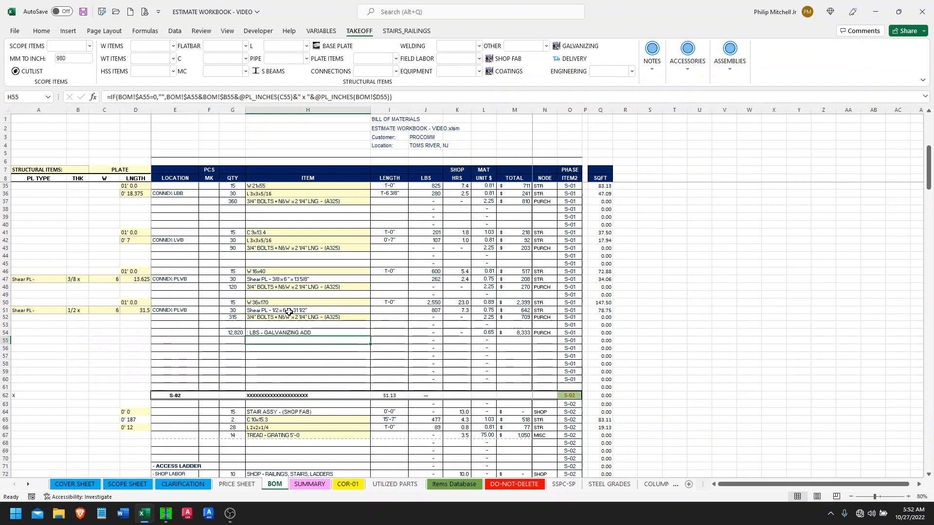
{"action": "scroll", "coordinate": [275, 312], "scroll_direction": "up", "scroll_amount": 7}
{"action": "scroll", "coordinate": [274, 311], "scroll_direction": "down", "scroll_amount": 7}
{"action": "scroll", "coordinate": [349, 321], "scroll_direction": "up", "scroll_amount": 9}
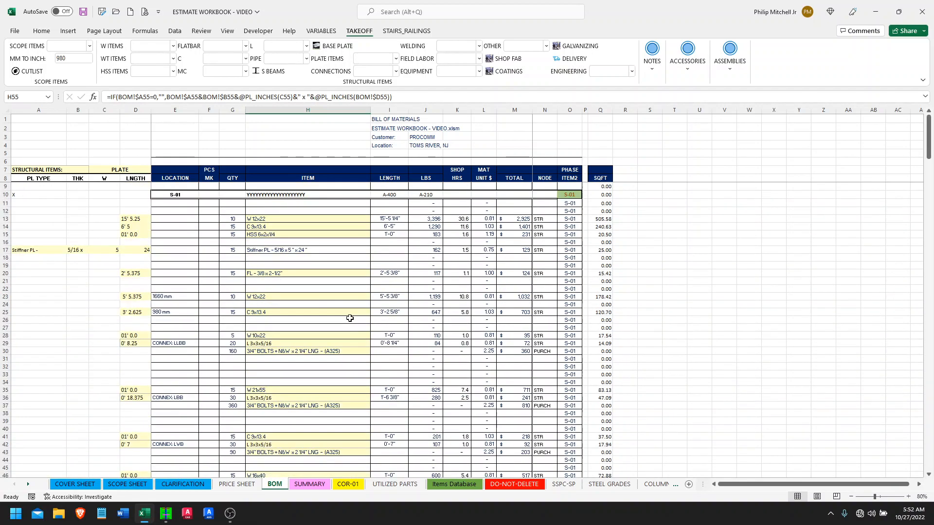
{"action": "left_click", "coordinate": [187, 196]}
Step: Insert two copies of blank row 69 at row 78, at the end of the S-02 section
{"action": "scroll", "coordinate": [219, 229], "scroll_direction": "down", "scroll_amount": 7}
{"action": "scroll", "coordinate": [215, 305], "scroll_direction": "down", "scroll_amount": 9}
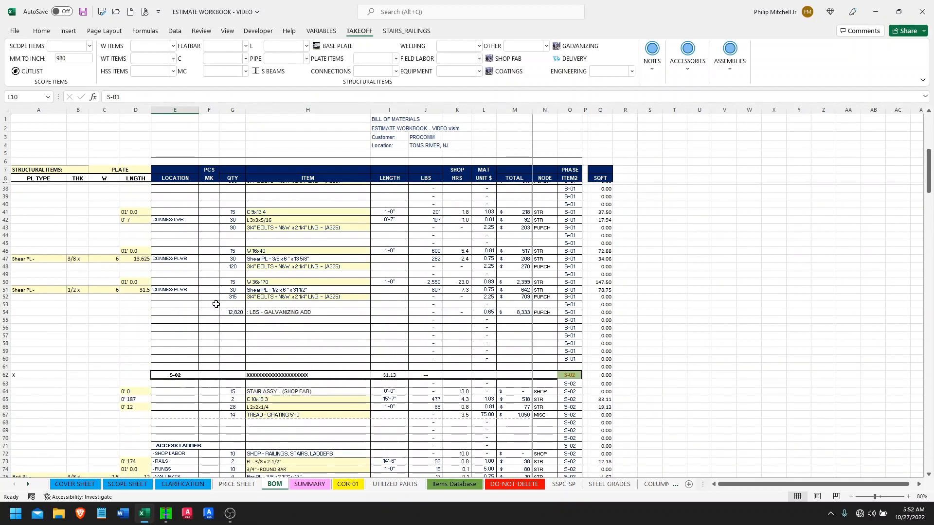
{"action": "scroll", "coordinate": [188, 333], "scroll_direction": "down", "scroll_amount": 2}
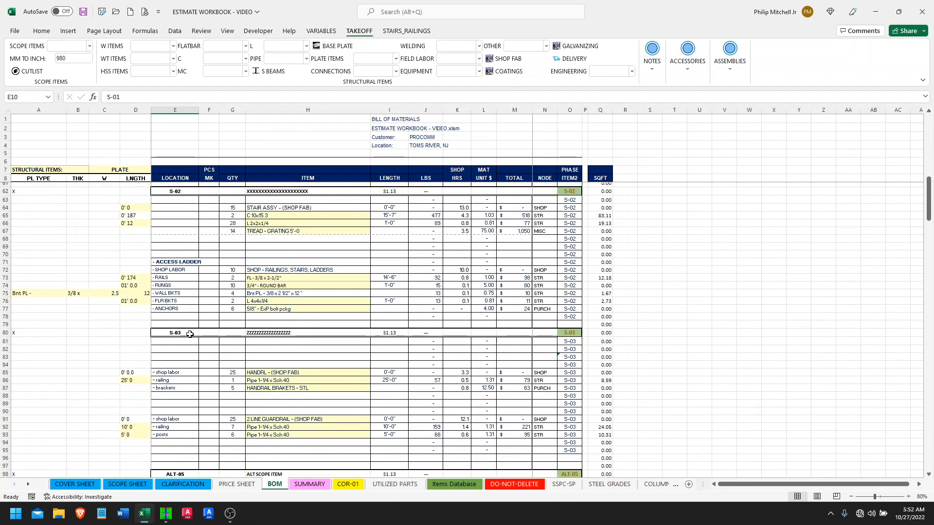
{"action": "left_click", "coordinate": [7, 247]}
{"action": "key", "text": "ctrl+c"}
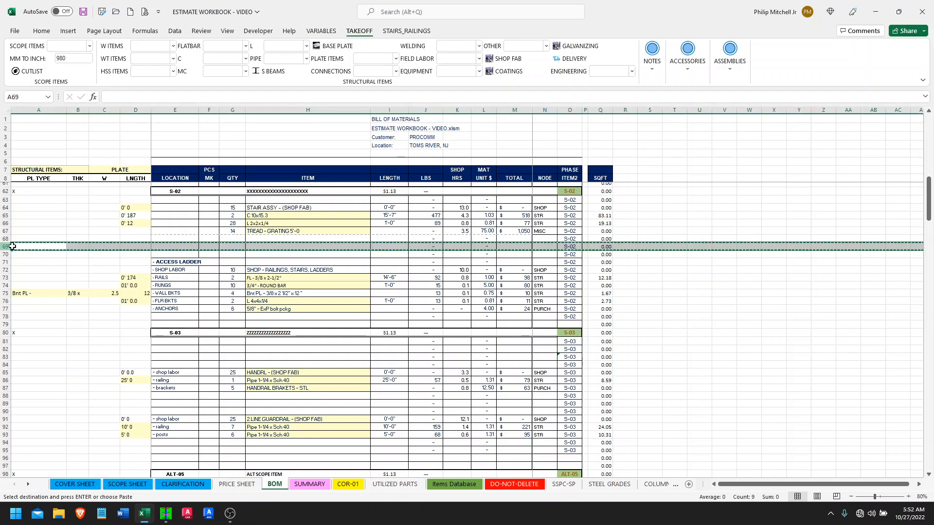
{"action": "left_click_drag", "start_coordinate": [50, 315], "coordinate": [41, 324]}
{"action": "right_click", "coordinate": [41, 324]}
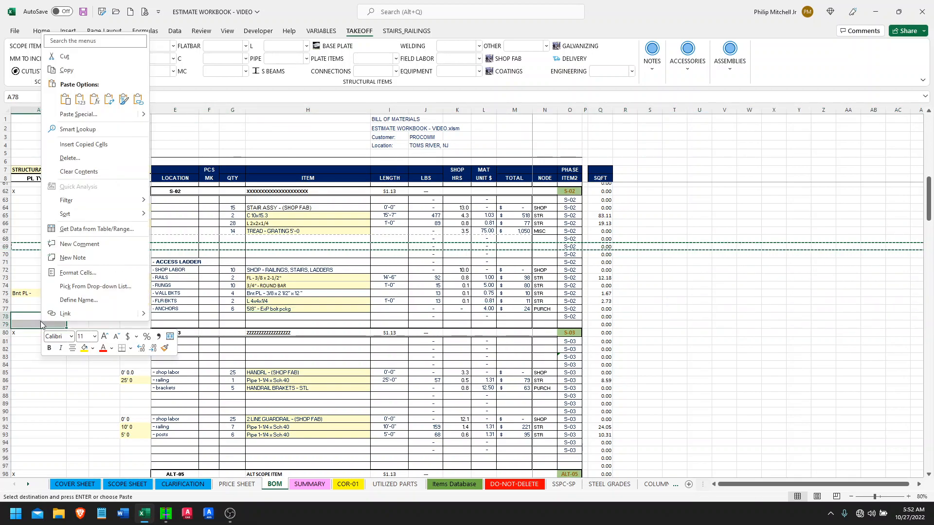
{"action": "left_click", "coordinate": [83, 144]}
{"action": "key", "text": "Escape"}
Step: Add a coating item to row 79 for the S-02 scope
{"action": "left_click", "coordinate": [158, 324]}
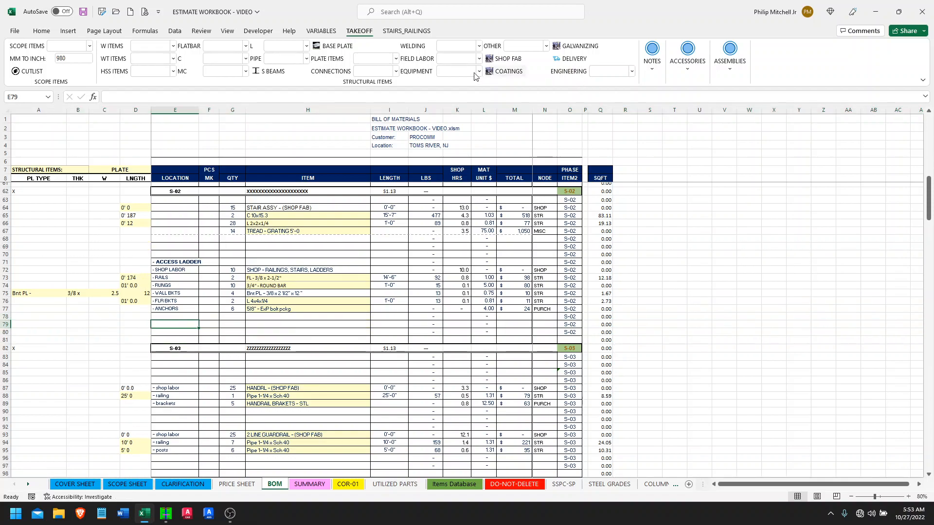
{"action": "left_click", "coordinate": [505, 71]}
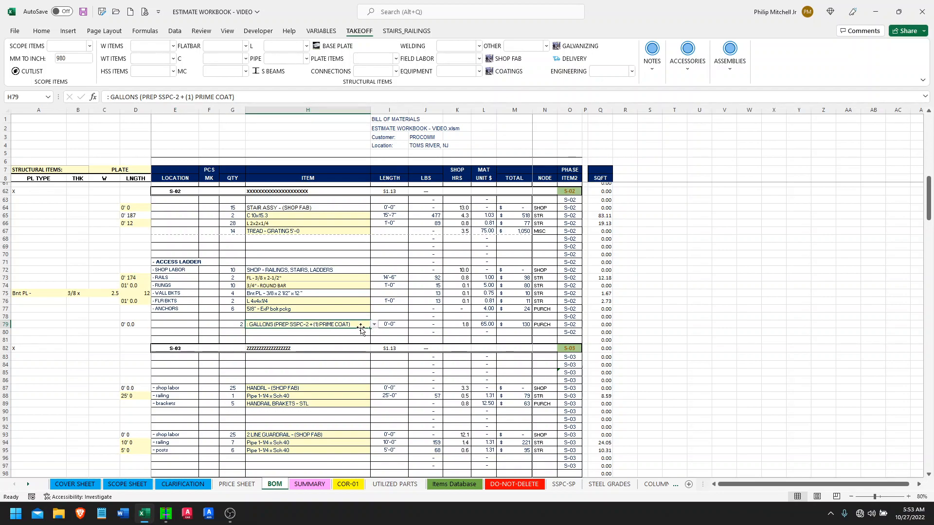
Step: Examine the quantity formula of the S-02 coating item in row 79, the neighbouring scope sections and the estimate's pricing variables
{"action": "left_click", "coordinate": [237, 325]}
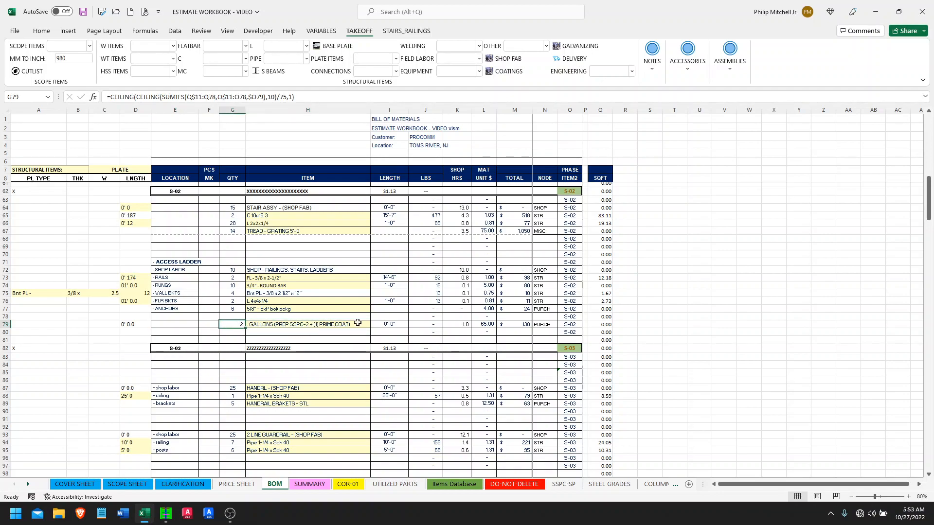
{"action": "scroll", "coordinate": [419, 317], "scroll_direction": "up", "scroll_amount": 2}
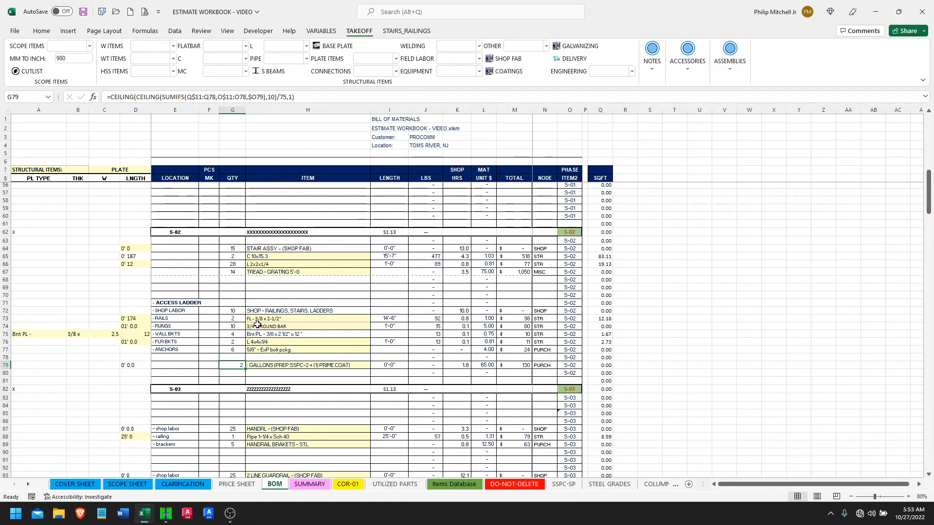
{"action": "scroll", "coordinate": [263, 322], "scroll_direction": "down", "scroll_amount": 4}
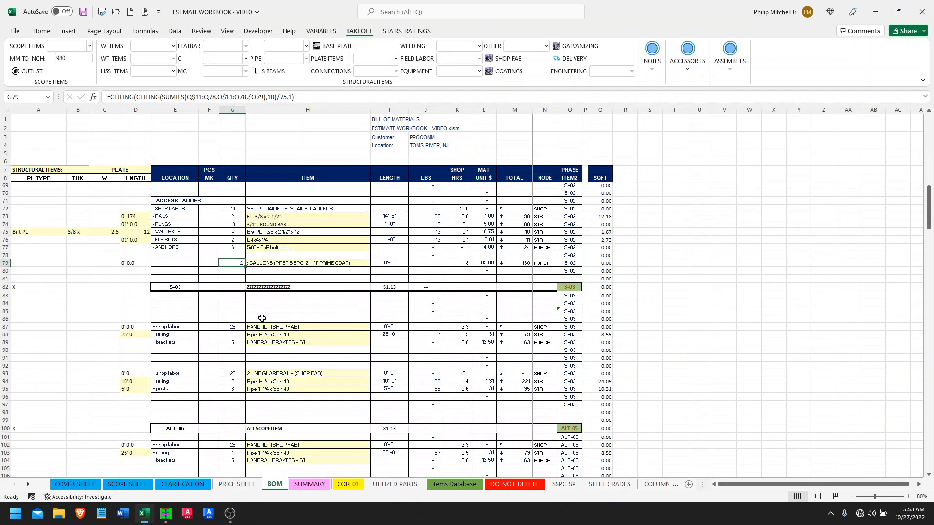
{"action": "scroll", "coordinate": [261, 318], "scroll_direction": "down", "scroll_amount": 1}
{"action": "left_click", "coordinate": [269, 382]}
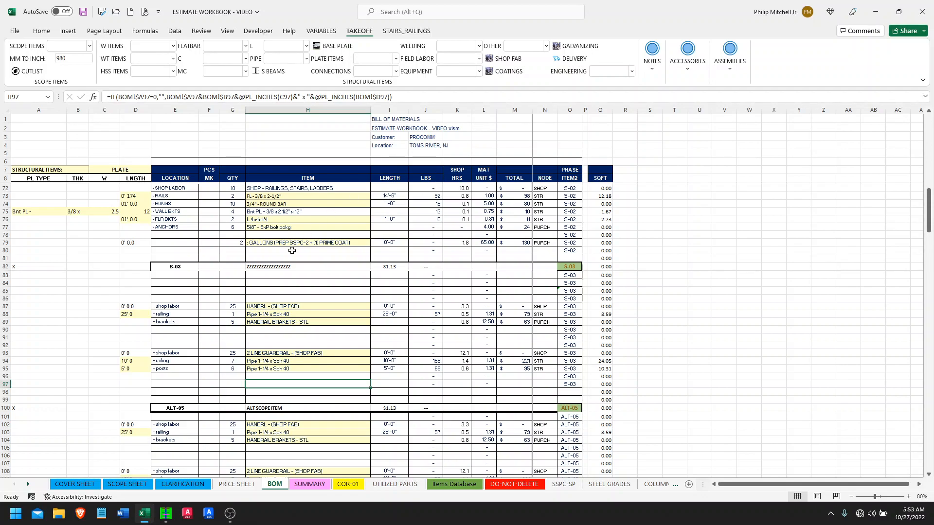
{"action": "scroll", "coordinate": [292, 250], "scroll_direction": "up", "scroll_amount": 7}
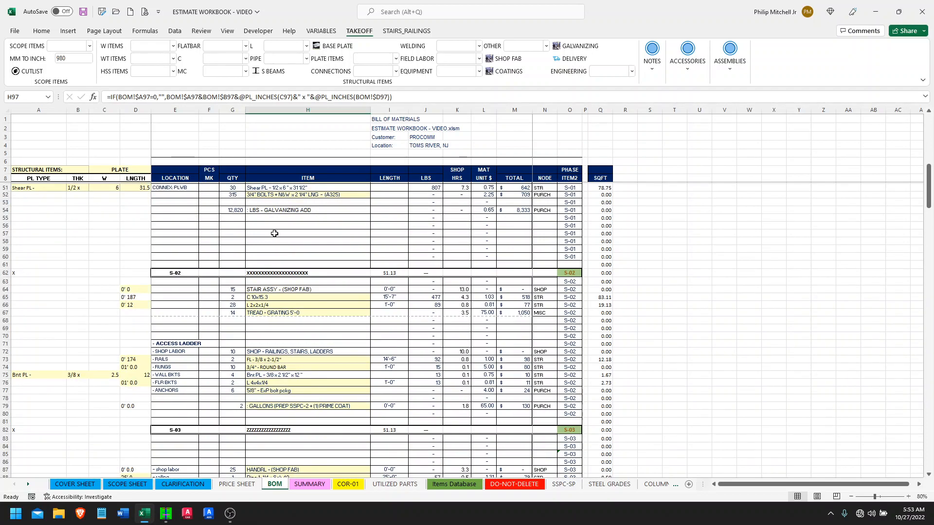
{"action": "scroll", "coordinate": [273, 233], "scroll_direction": "up", "scroll_amount": 7}
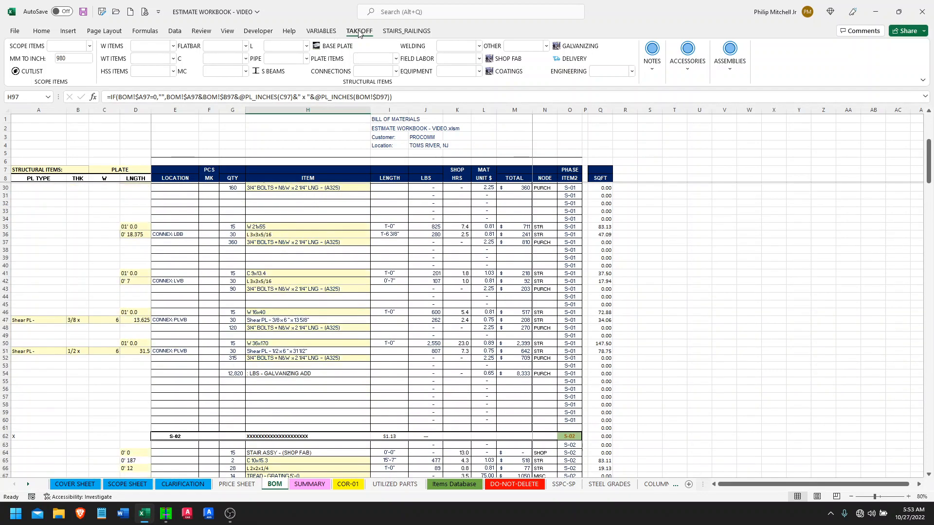
{"action": "left_click", "coordinate": [321, 34]}
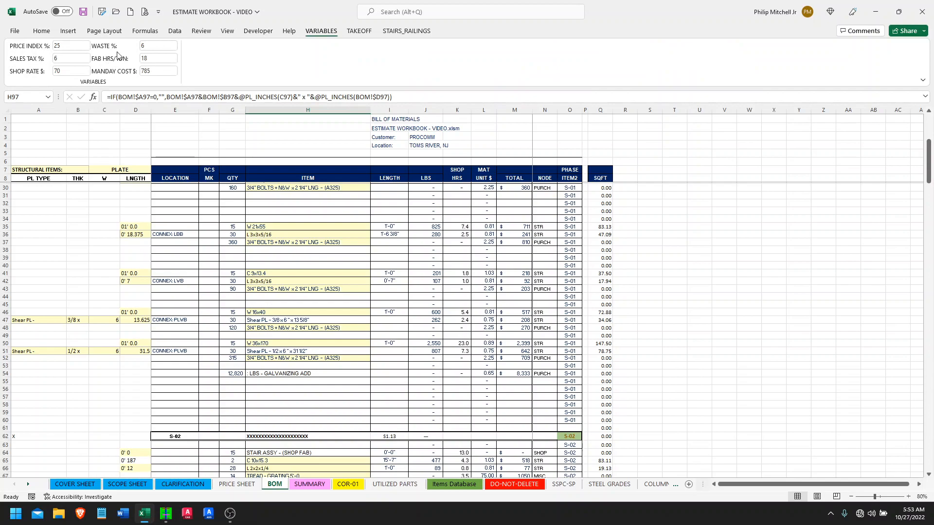
{"action": "left_click", "coordinate": [363, 32]}
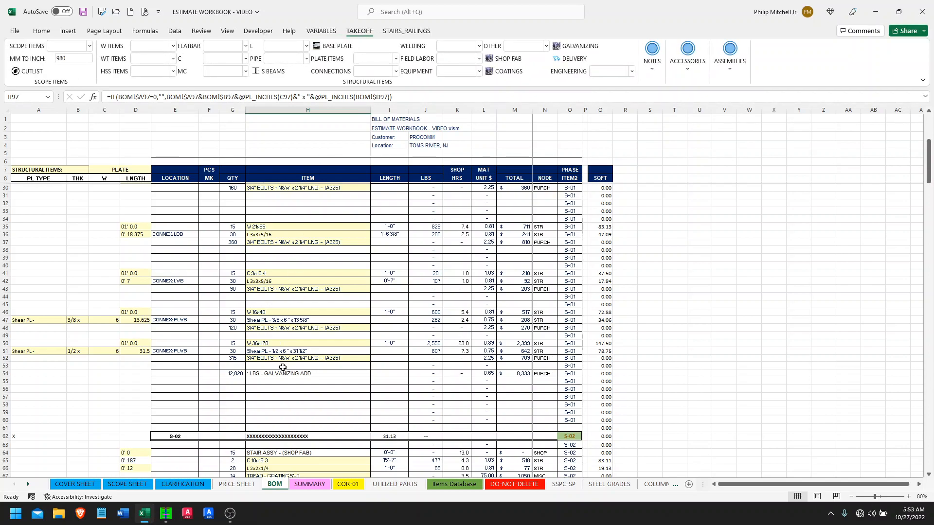
Step: Add a WELDING SHOP STND item to row 56 of the S-01 scope and set it to SHOP WELD x 1/2" Fillet x STND
{"action": "left_click", "coordinate": [276, 390]}
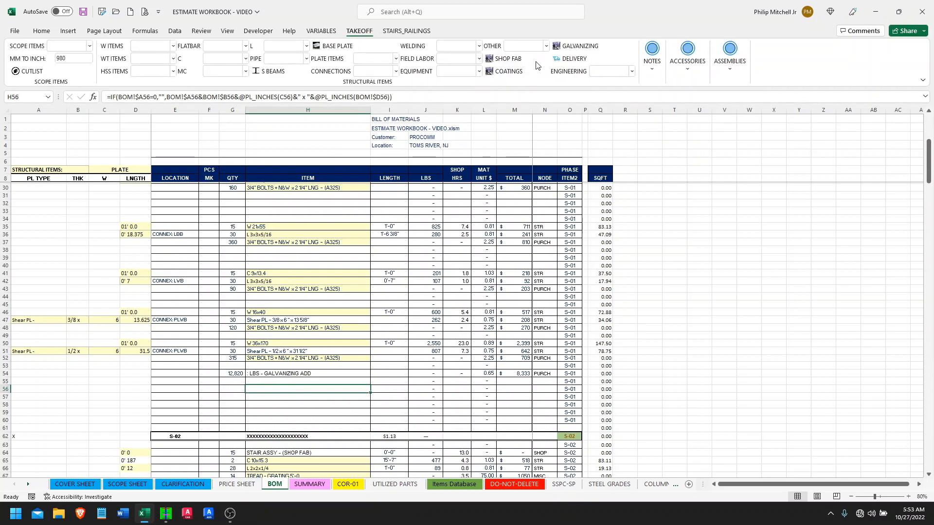
{"action": "left_click", "coordinate": [456, 48]}
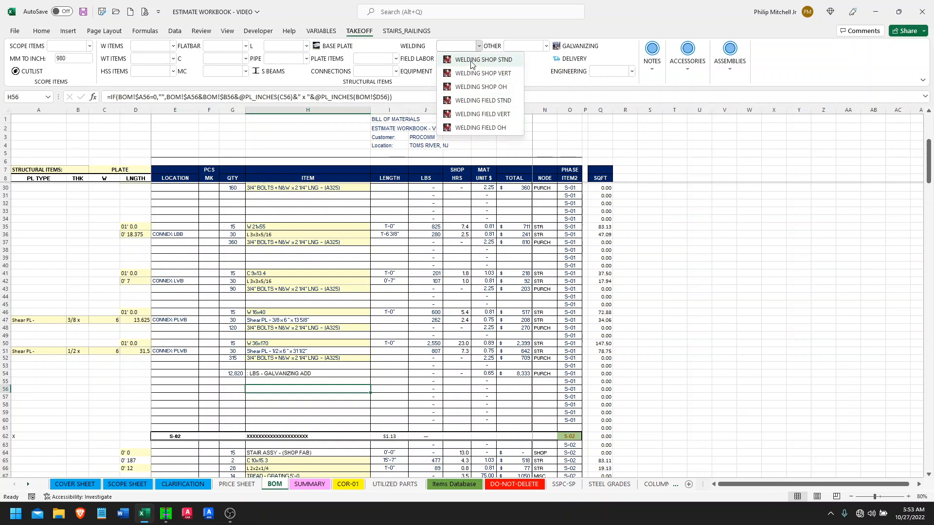
{"action": "left_click", "coordinate": [471, 64]}
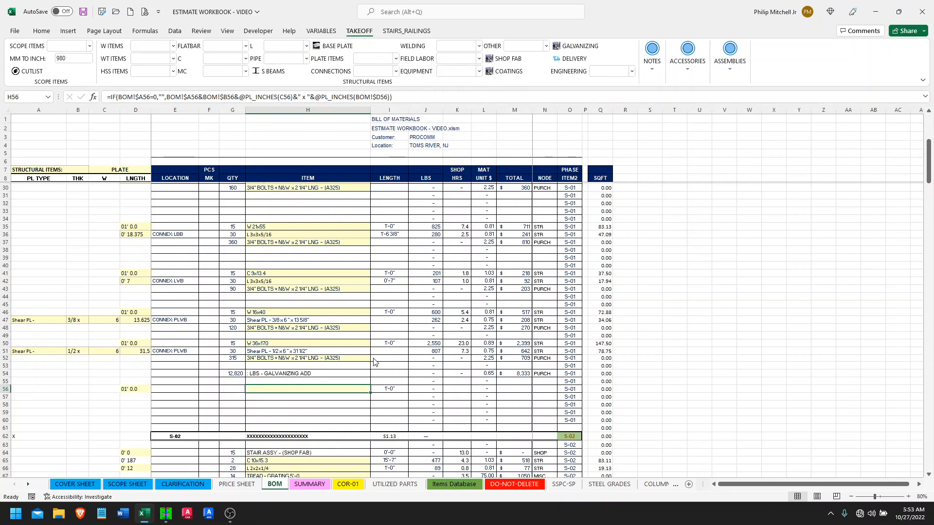
{"action": "left_click", "coordinate": [374, 391]}
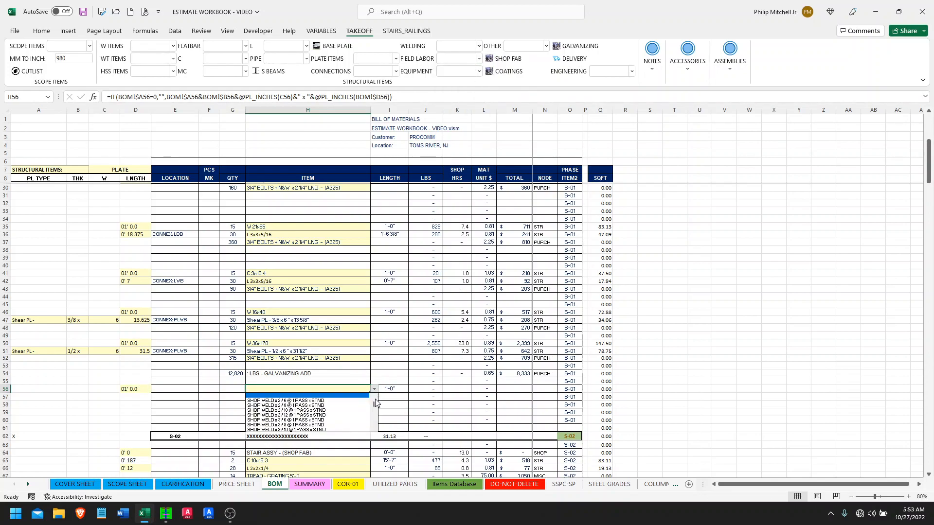
{"action": "left_click_drag", "start_coordinate": [376, 406], "coordinate": [380, 403]}
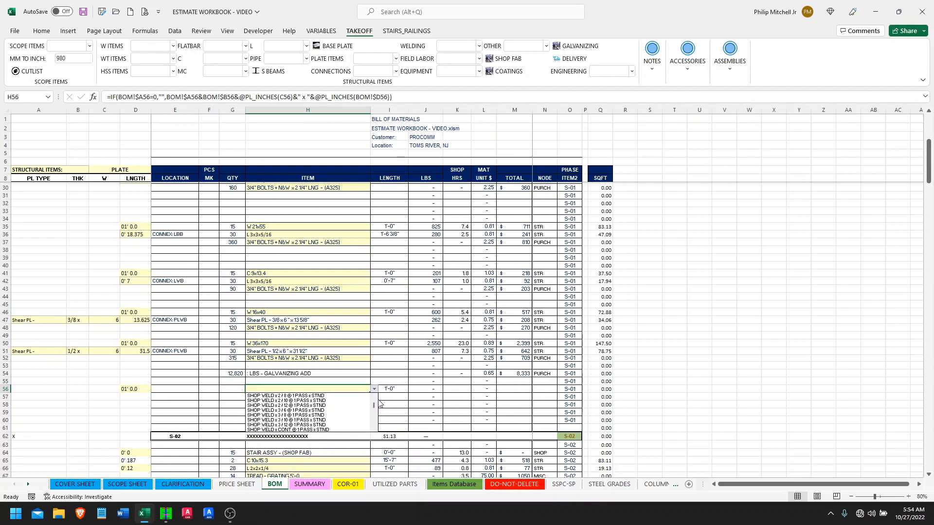
{"action": "mouse_move", "coordinate": [380, 412]}
{"action": "left_mouse_down"}
{"action": "mouse_move", "coordinate": [375, 403]}
{"action": "mouse_move", "coordinate": [379, 423]}
{"action": "mouse_move", "coordinate": [376, 407]}
{"action": "left_mouse_up"}
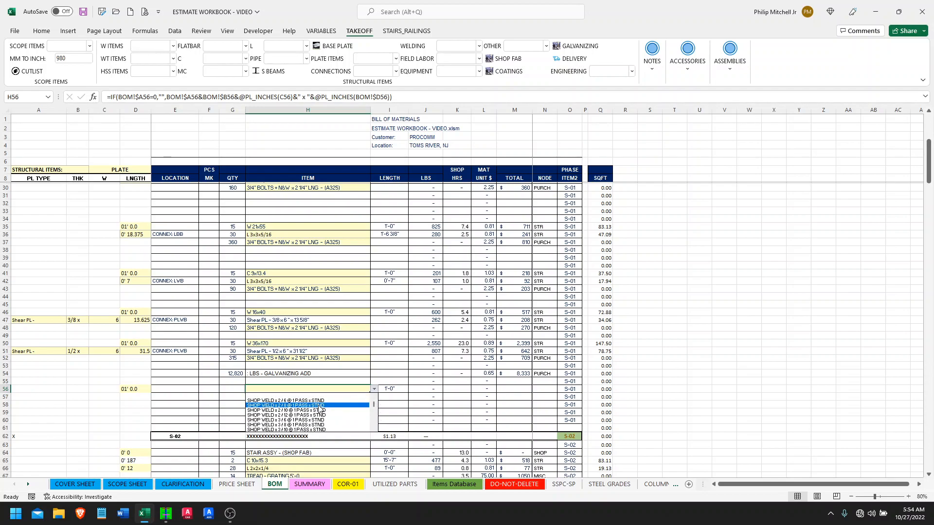
{"action": "scroll", "coordinate": [299, 408], "scroll_direction": "down", "scroll_amount": 5}
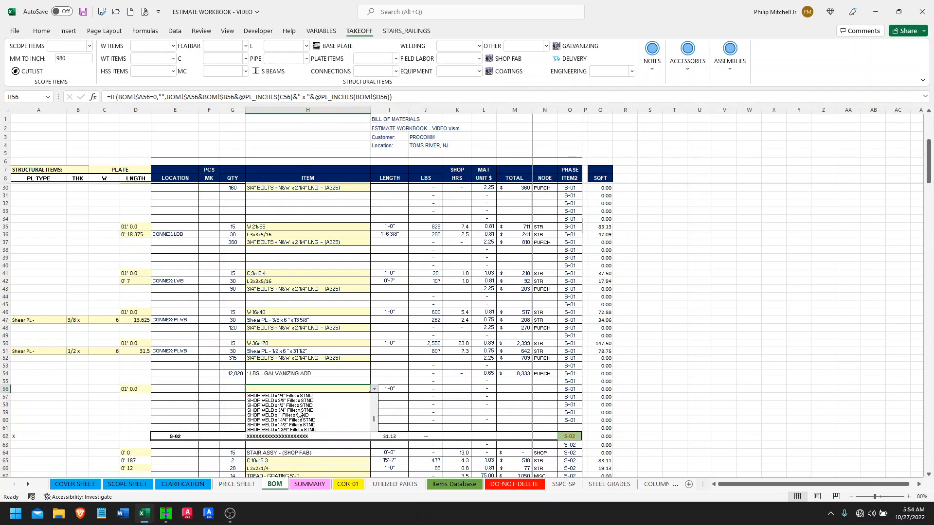
{"action": "left_click", "coordinate": [297, 407]}
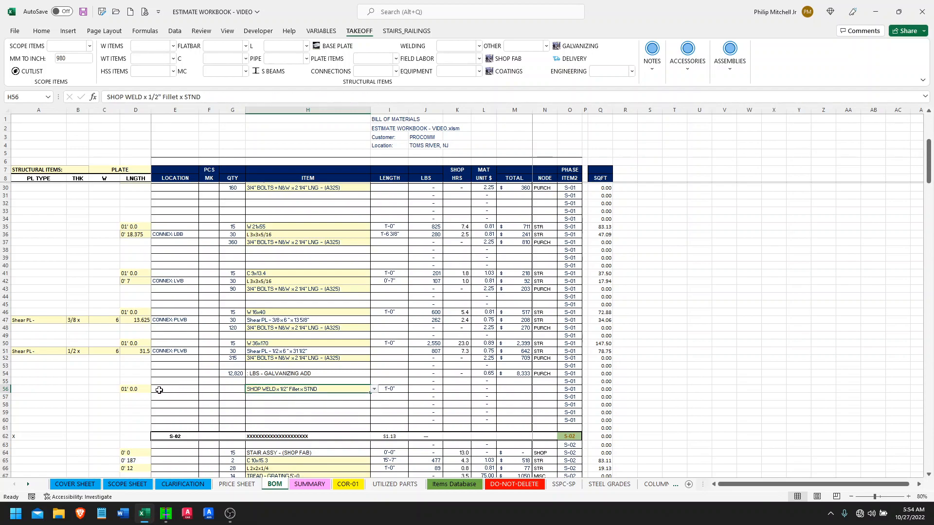
Step: Set the row 56 shop weld's length to 15' and its quantity to 1
{"action": "left_click", "coordinate": [130, 389]}
{"action": "type", "text": "15'"}
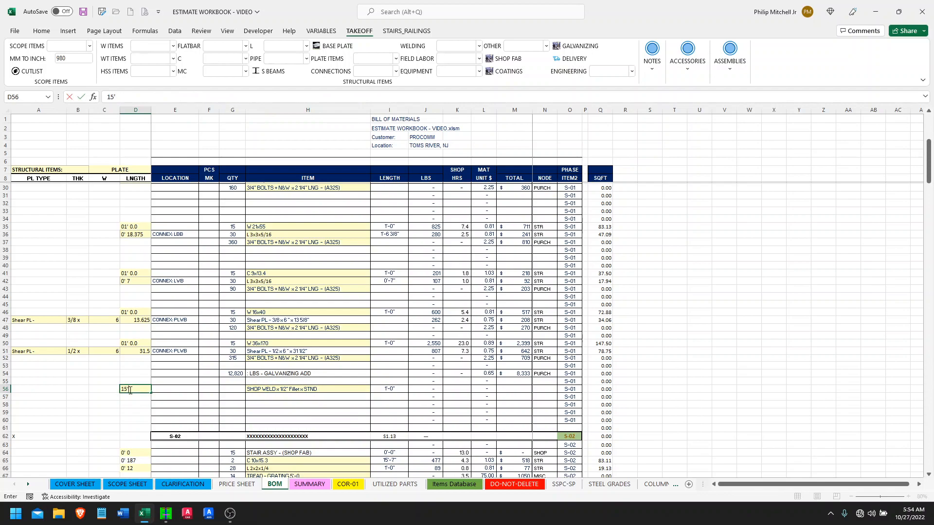
{"action": "key", "text": "Return"}
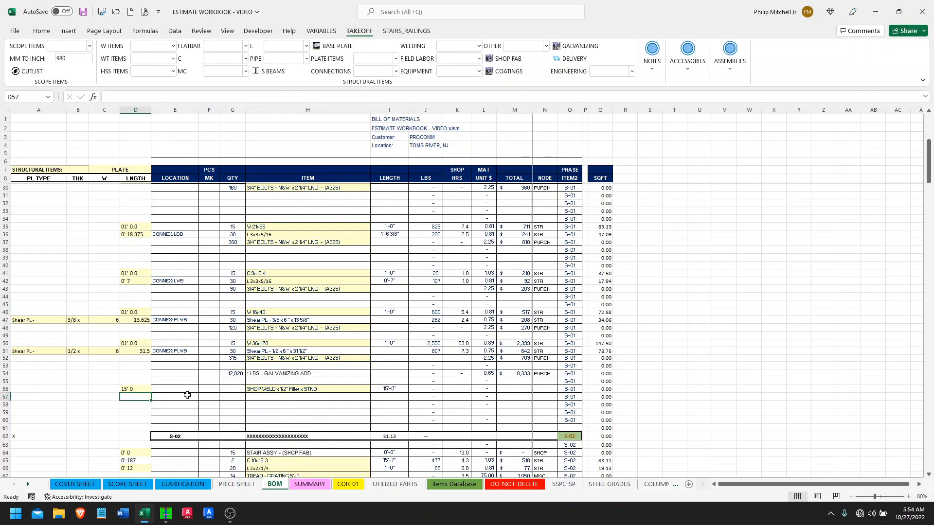
{"action": "left_click", "coordinate": [234, 395]}
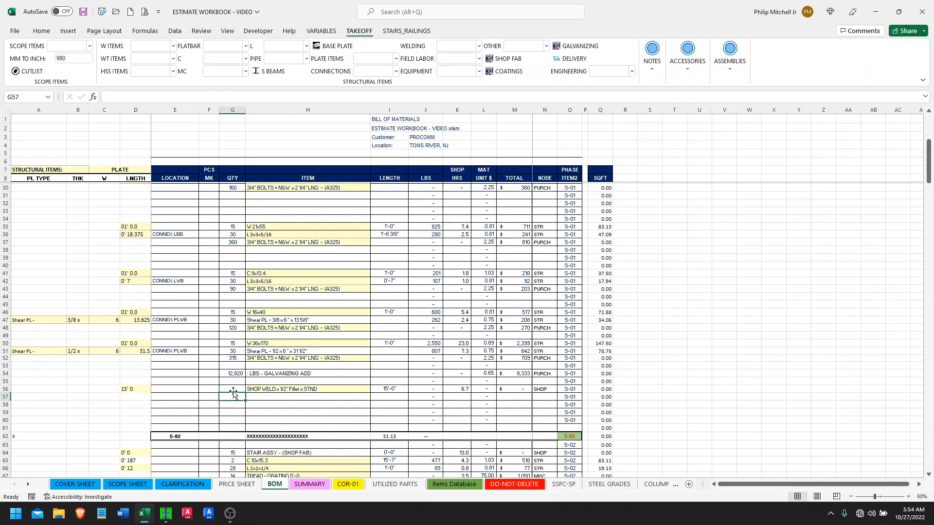
Step: Copy the shop weld in row 56 to row 57 and change the copy to SHOP WELD x 3/4" Fillet x STND
{"action": "left_click", "coordinate": [6, 389]}
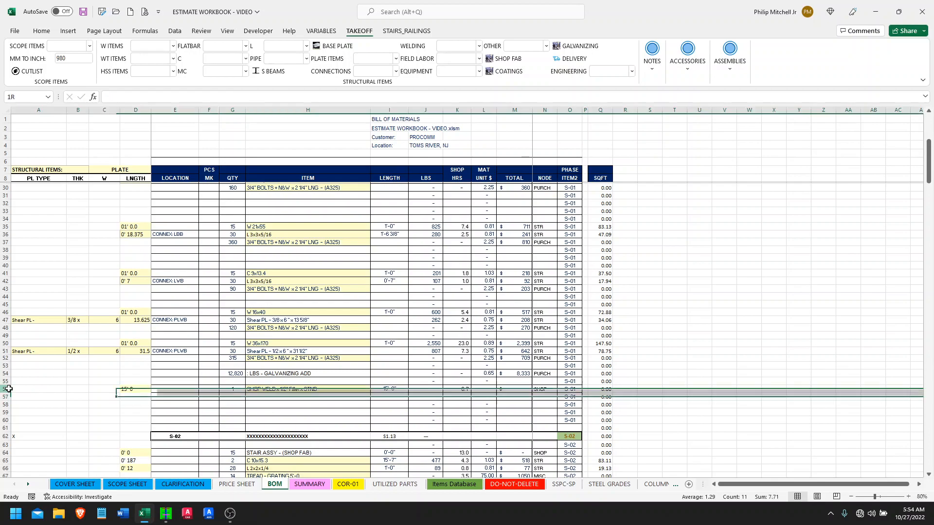
{"action": "key", "text": "ctrl+c"}
{"action": "left_click", "coordinate": [23, 396]}
{"action": "key", "text": "ctrl+v"}
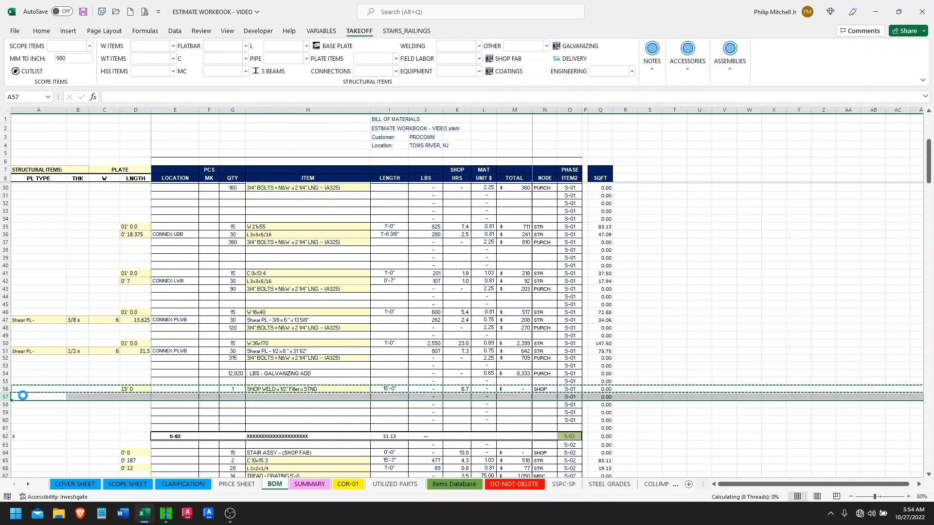
{"action": "key", "text": "Escape"}
{"action": "left_click", "coordinate": [320, 397]}
{"action": "left_click", "coordinate": [375, 398]}
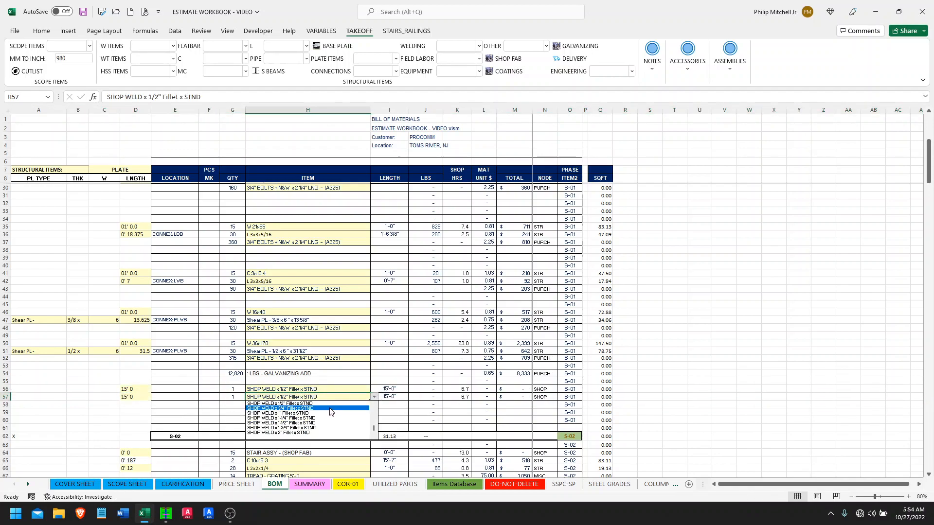
{"action": "left_click", "coordinate": [331, 409]}
{"action": "left_click", "coordinate": [312, 388]}
{"action": "left_click", "coordinate": [312, 397]}
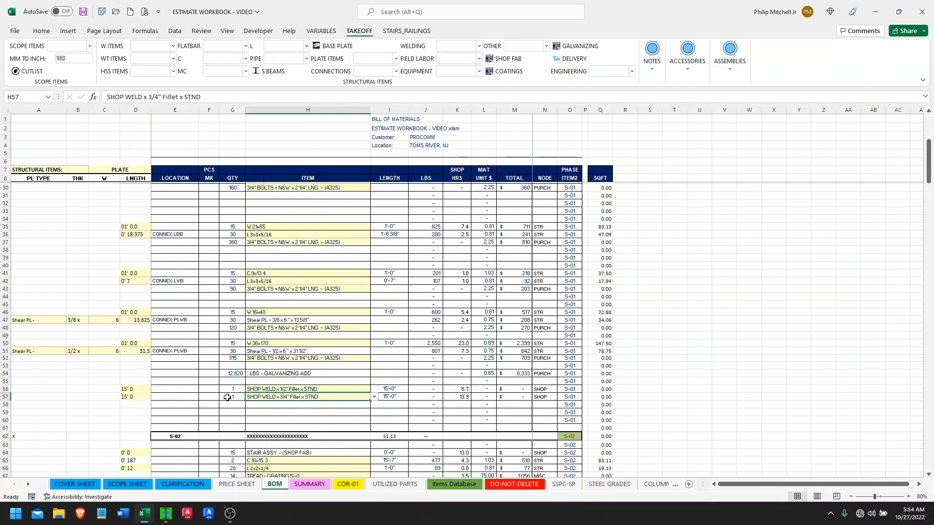
Step: Compare the shop hours of the two weld items in rows 56 and 57 and review the available welding types and weld sizes
{"action": "left_click", "coordinate": [466, 396]}
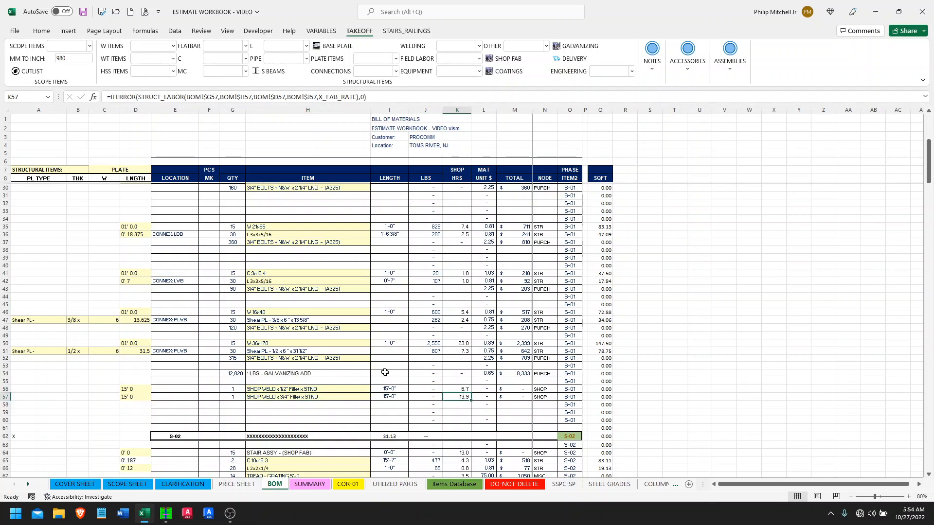
{"action": "scroll", "coordinate": [385, 372], "scroll_direction": "up", "scroll_amount": 2}
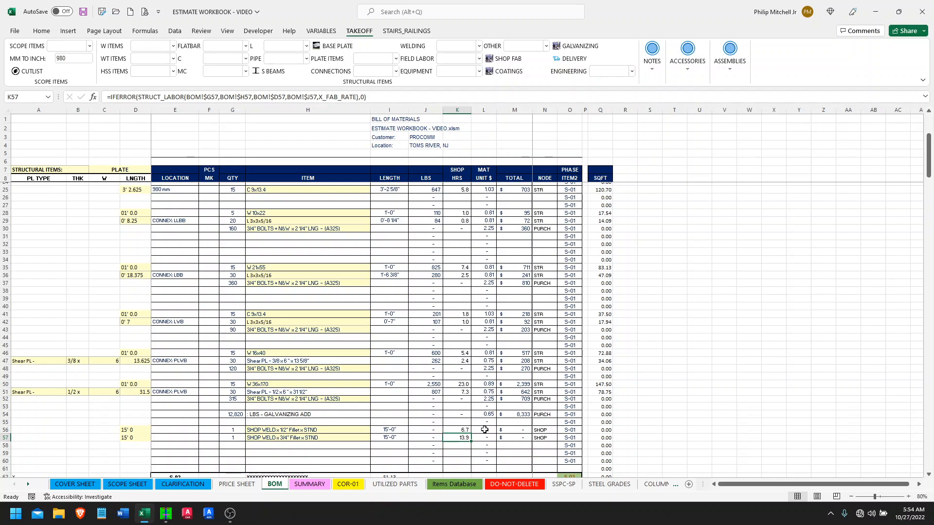
{"action": "scroll", "coordinate": [433, 435], "scroll_direction": "down", "scroll_amount": 4}
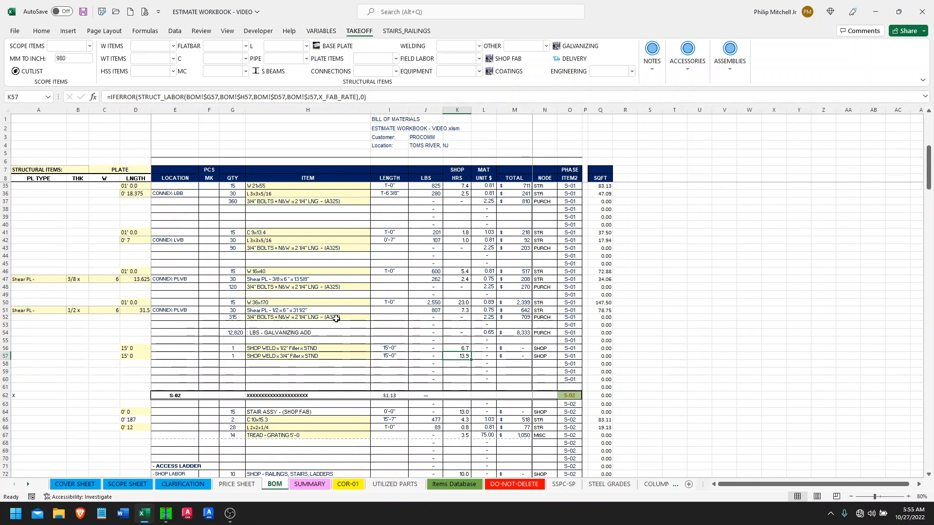
{"action": "left_click", "coordinate": [322, 370]}
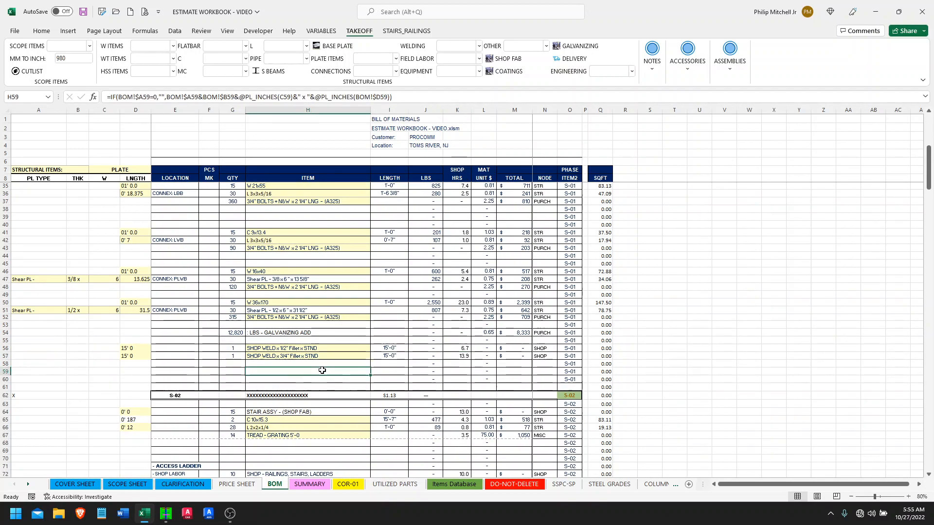
{"action": "left_click", "coordinate": [461, 46]}
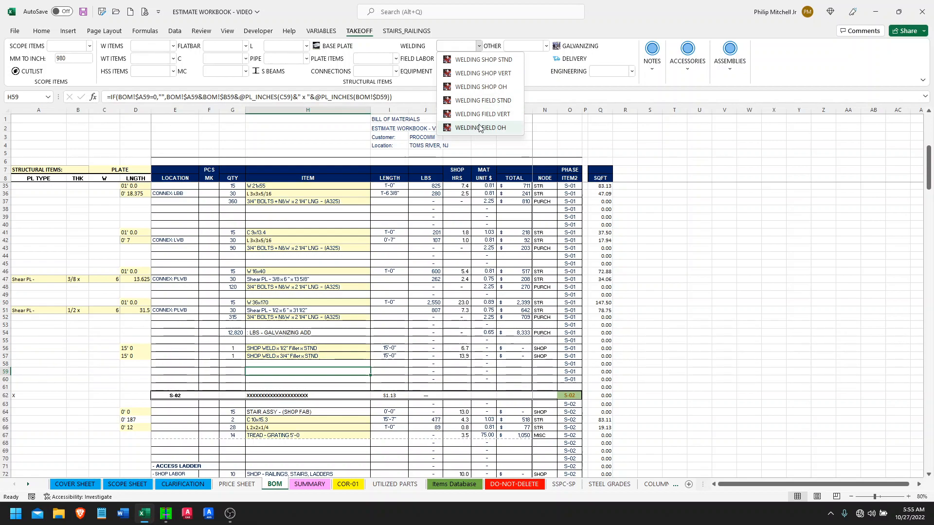
{"action": "left_click", "coordinate": [311, 349]}
{"action": "left_click", "coordinate": [309, 349]}
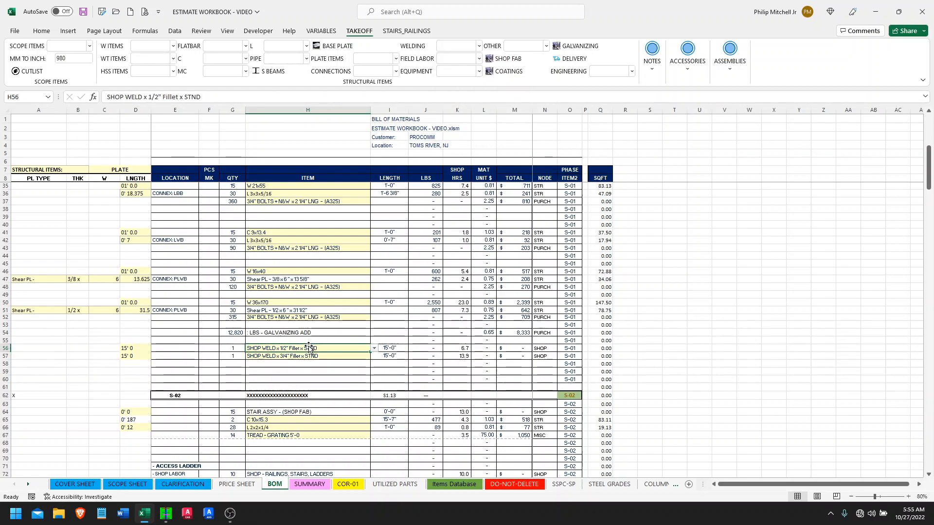
{"action": "left_click", "coordinate": [374, 348]}
{"action": "scroll", "coordinate": [375, 379], "scroll_direction": "down", "scroll_amount": 5}
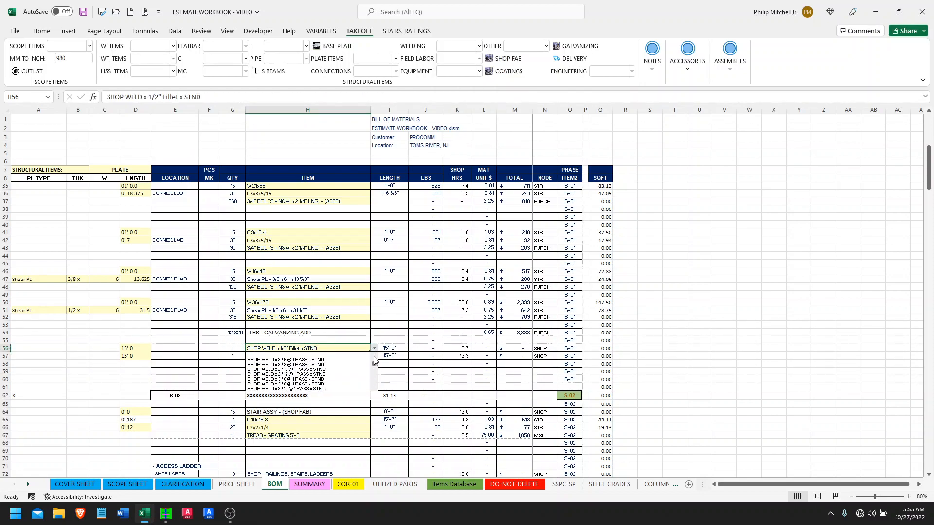
{"action": "left_click_drag", "start_coordinate": [374, 366], "coordinate": [373, 385]}
{"action": "left_click", "coordinate": [452, 354]}
{"action": "left_click_drag", "start_coordinate": [455, 353], "coordinate": [457, 356]}
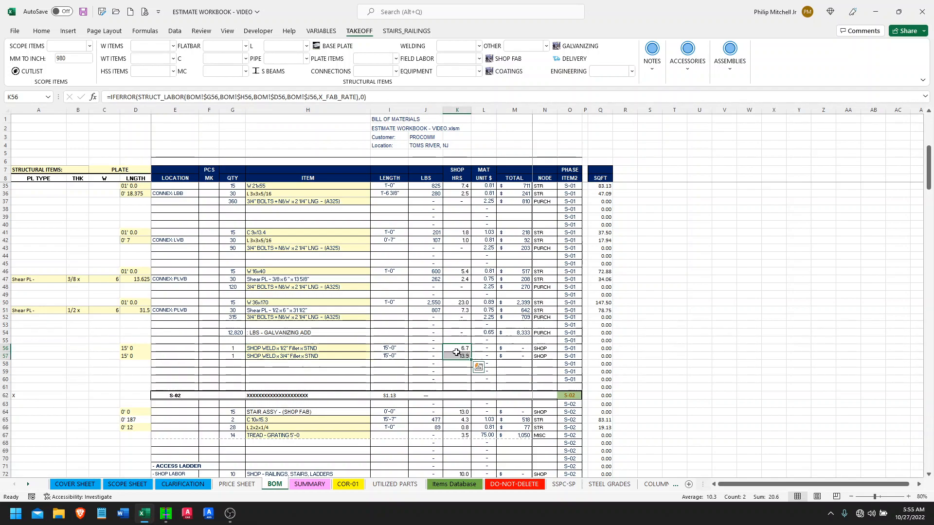
{"action": "left_click", "coordinate": [283, 348]}
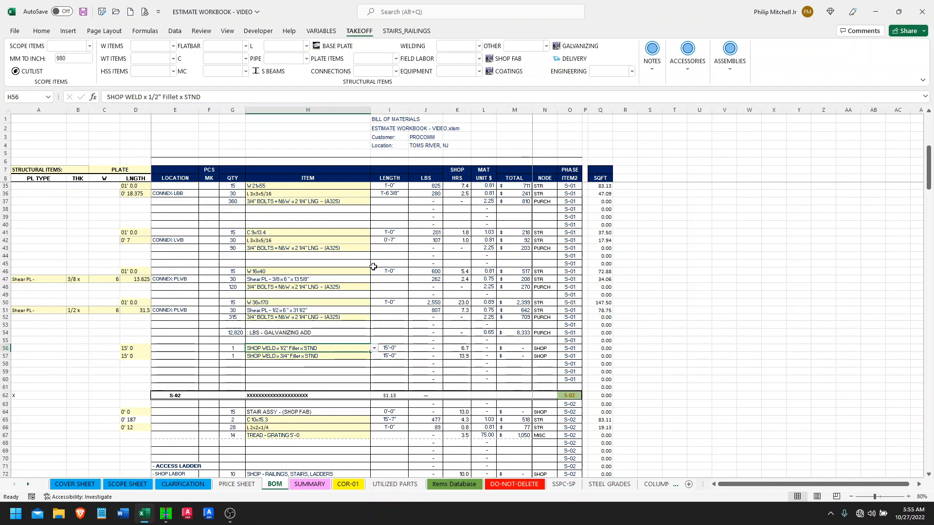
{"action": "left_click", "coordinate": [371, 235]}
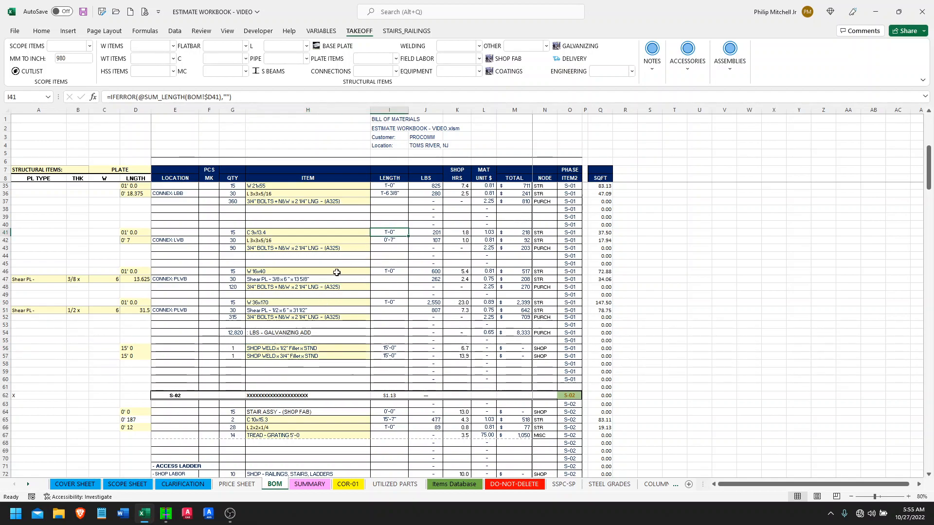
Step: Copy blank row 114 of the ALT-05 scope and insert copies of it at rows 115 to 145
{"action": "scroll", "coordinate": [336, 272], "scroll_direction": "down", "scroll_amount": 20}
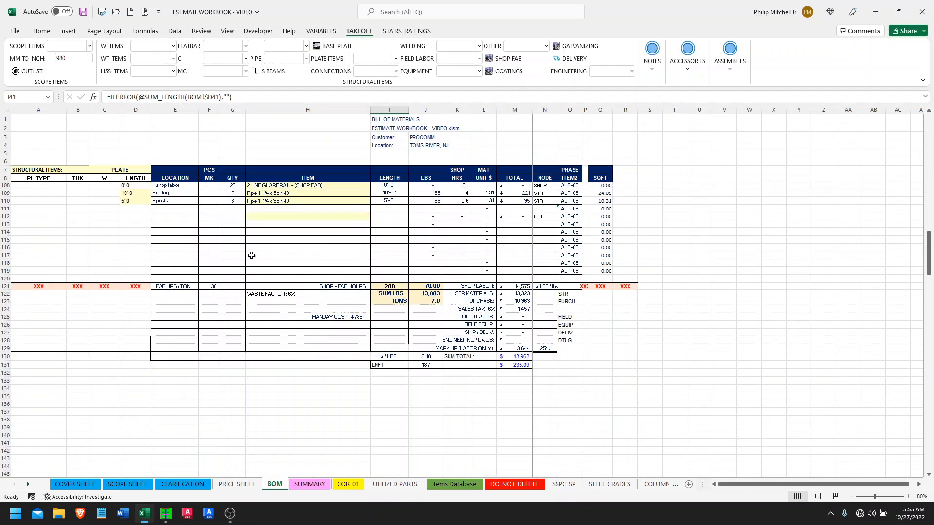
{"action": "left_click", "coordinate": [4, 232]}
{"action": "key", "text": "ctrl+c"}
{"action": "left_click", "coordinate": [35, 247]}
{"action": "scroll", "coordinate": [27, 298], "scroll_direction": "down", "scroll_amount": 9}
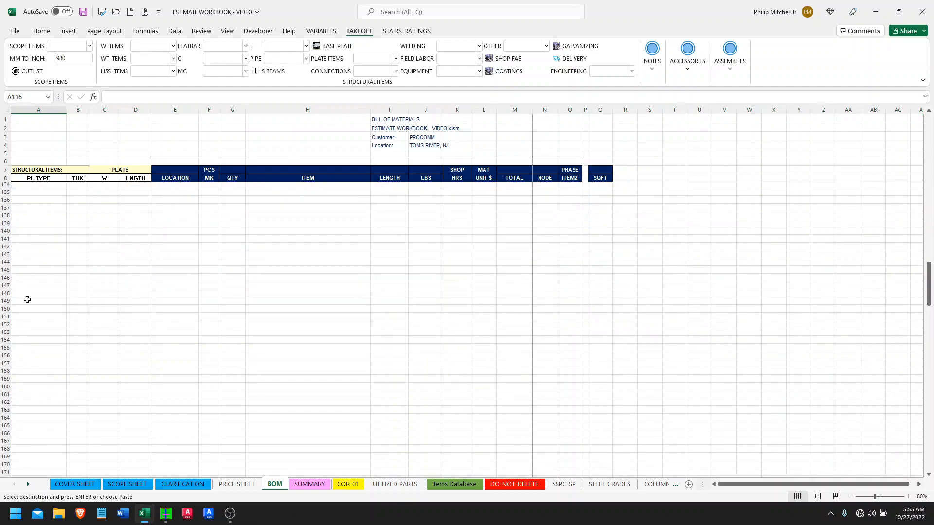
{"action": "key", "text": "shift+Up"}
{"action": "key", "text": "shift+Up"}
{"action": "key", "text": "shift+Up"}
{"action": "left_click", "coordinate": [28, 321]}
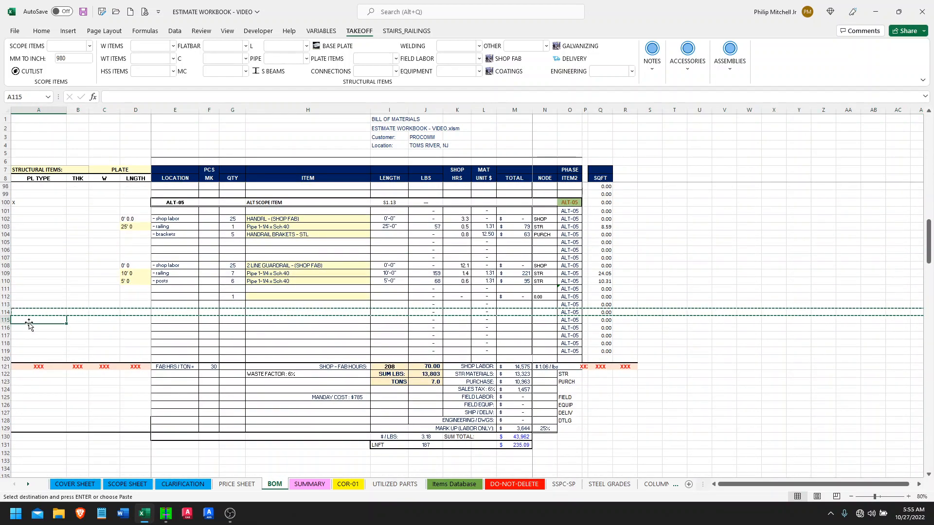
{"action": "scroll", "coordinate": [30, 325], "scroll_direction": "down", "scroll_amount": 10}
{"action": "left_click", "coordinate": [29, 326], "text": "shift"}
{"action": "right_click", "coordinate": [28, 327]}
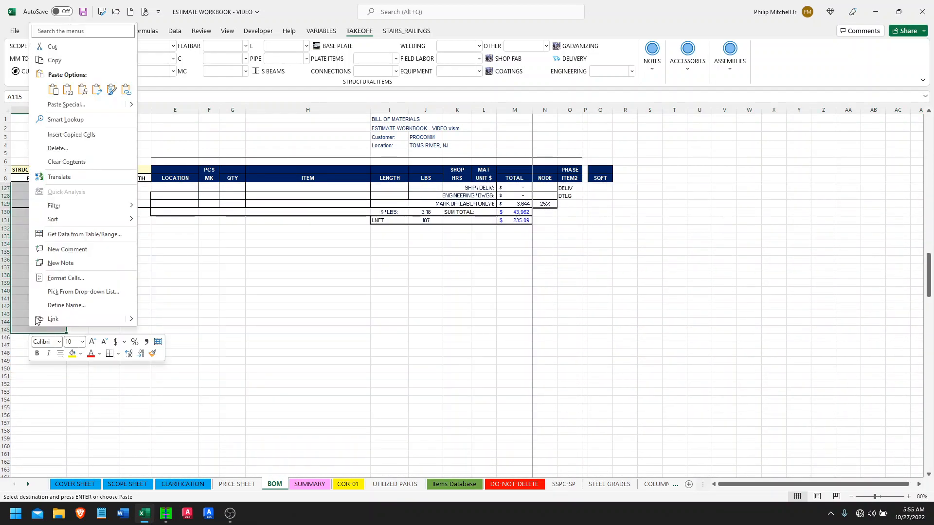
{"action": "left_click", "coordinate": [83, 148]}
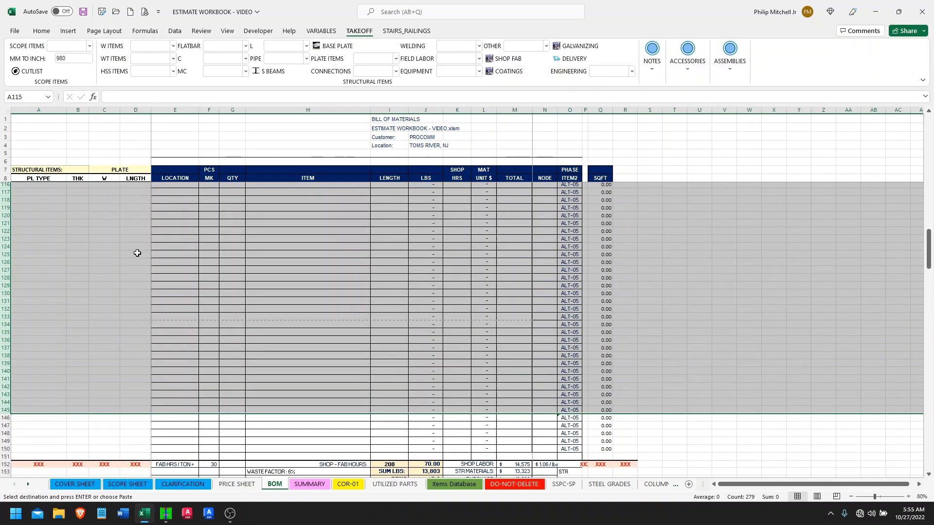
{"action": "scroll", "coordinate": [117, 257], "scroll_direction": "up", "scroll_amount": 8}
{"action": "left_click", "coordinate": [167, 280]}
{"action": "key", "text": "Escape"}
Step: Add the ROOF FRAMES assembly at row 115 and fill the phase column formula down from row 108
{"action": "left_click", "coordinate": [732, 68]}
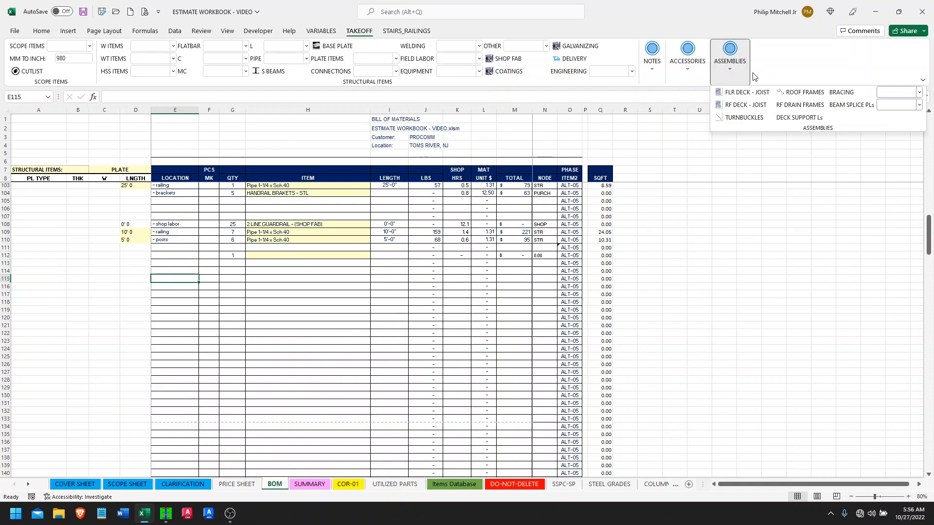
{"action": "left_click", "coordinate": [809, 95]}
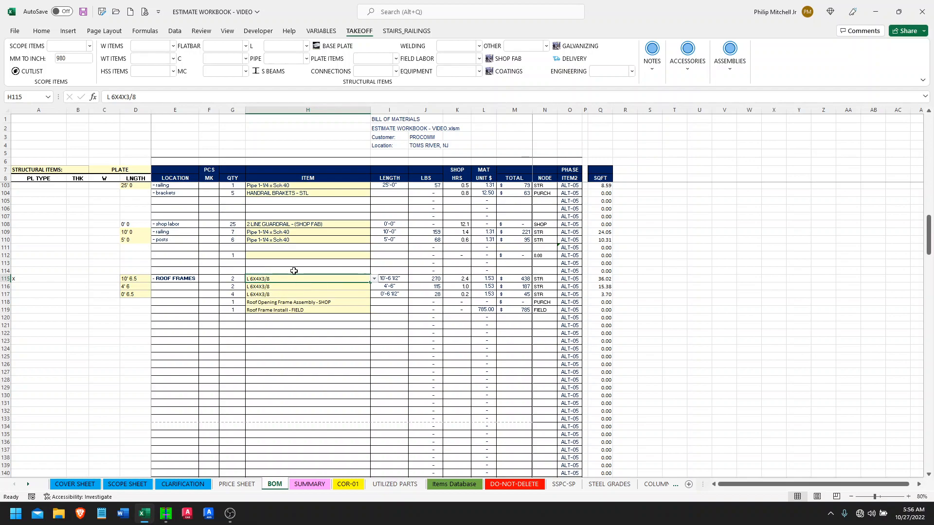
{"action": "left_click", "coordinate": [576, 225]}
{"action": "double_click", "coordinate": [583, 228]}
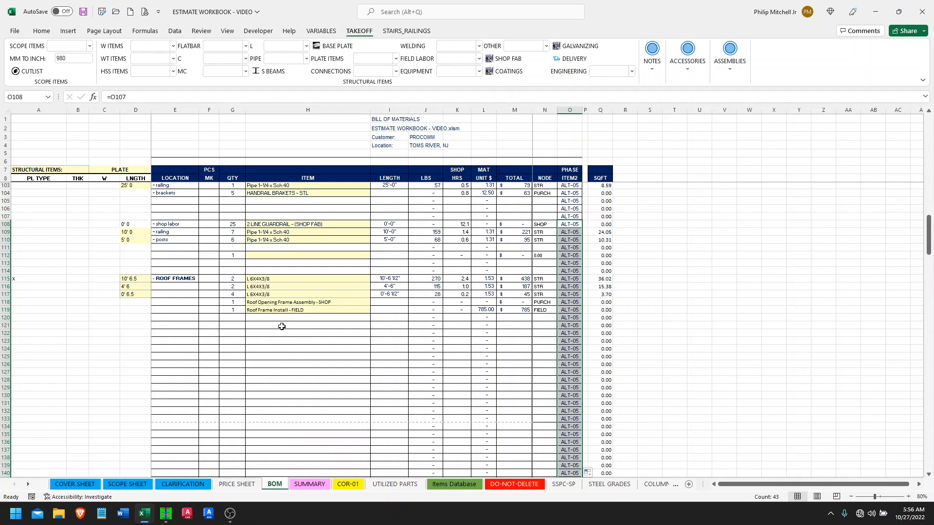
Step: Review the roof frame's angle size options and its angle, shop assembly and field install items in rows 115 to 119
{"action": "left_click", "coordinate": [270, 280]}
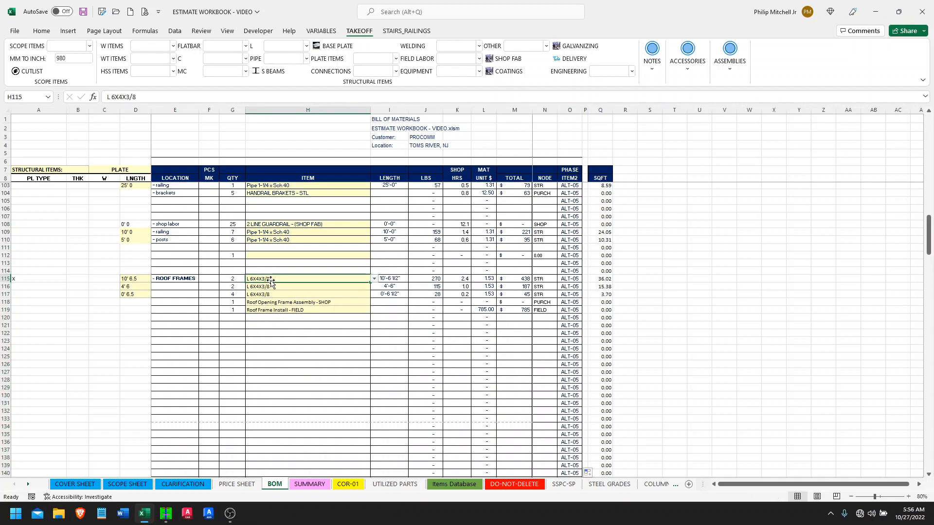
{"action": "left_click", "coordinate": [374, 279]}
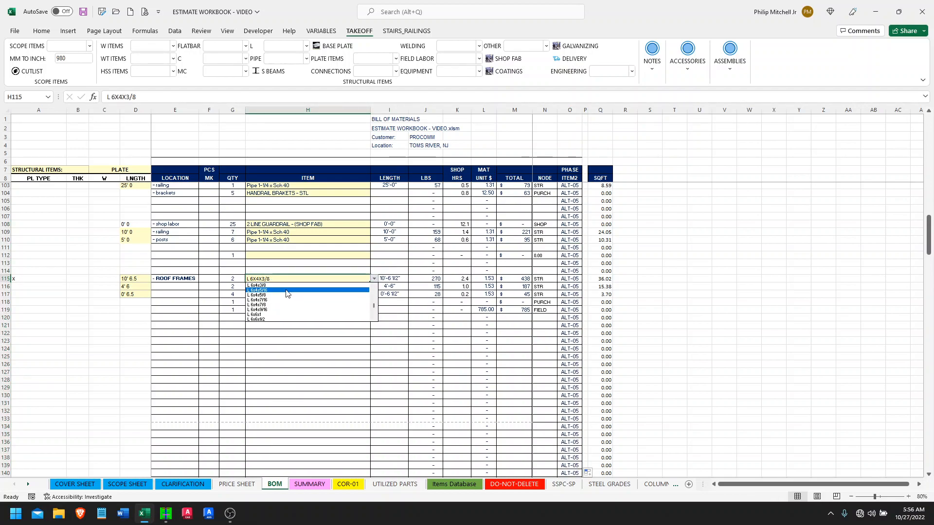
{"action": "left_click", "coordinate": [259, 285]}
{"action": "left_click", "coordinate": [288, 271]}
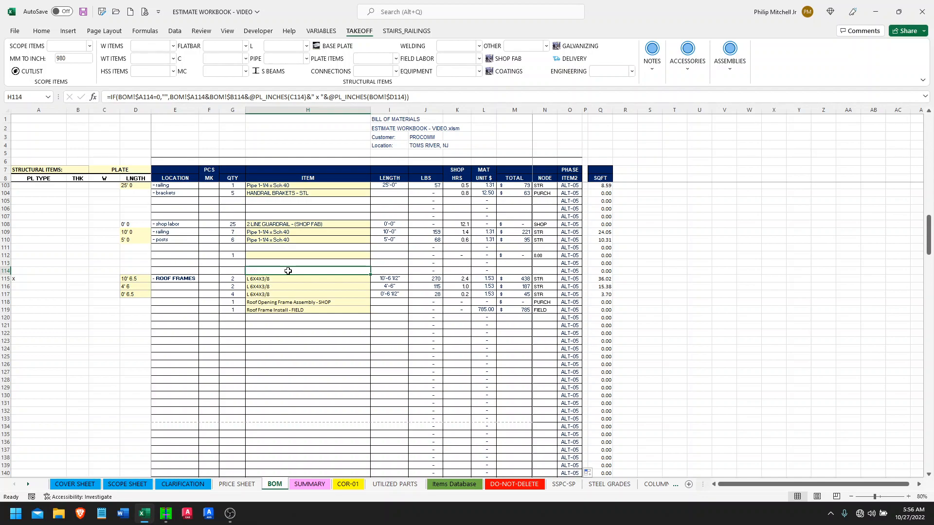
{"action": "left_click_drag", "start_coordinate": [297, 279], "coordinate": [298, 309]}
{"action": "left_click", "coordinate": [280, 326]}
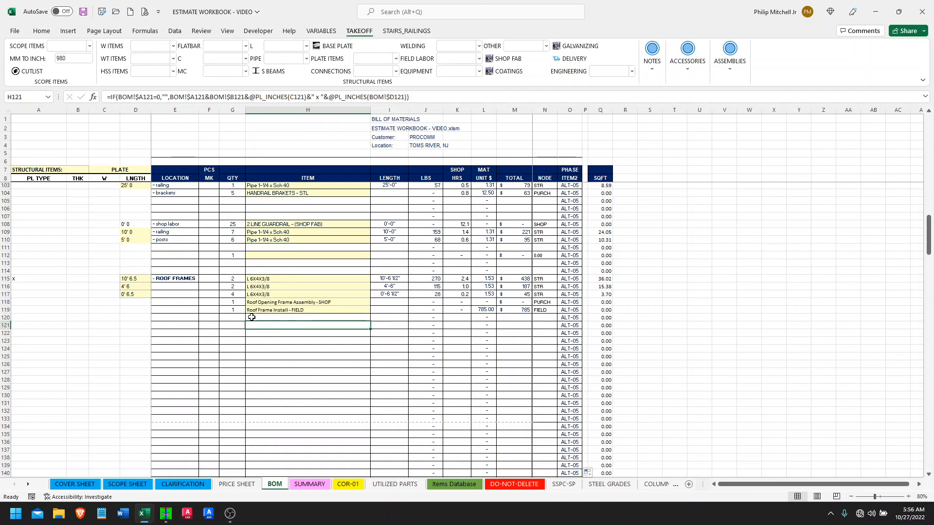
{"action": "left_click_drag", "start_coordinate": [277, 277], "coordinate": [271, 308]}
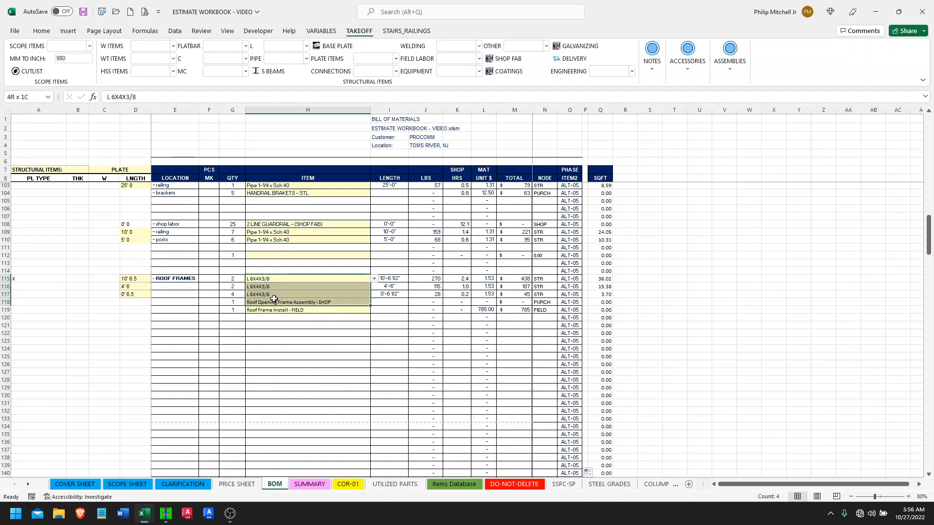
{"action": "left_click", "coordinate": [265, 310]}
{"action": "left_click", "coordinate": [239, 309]}
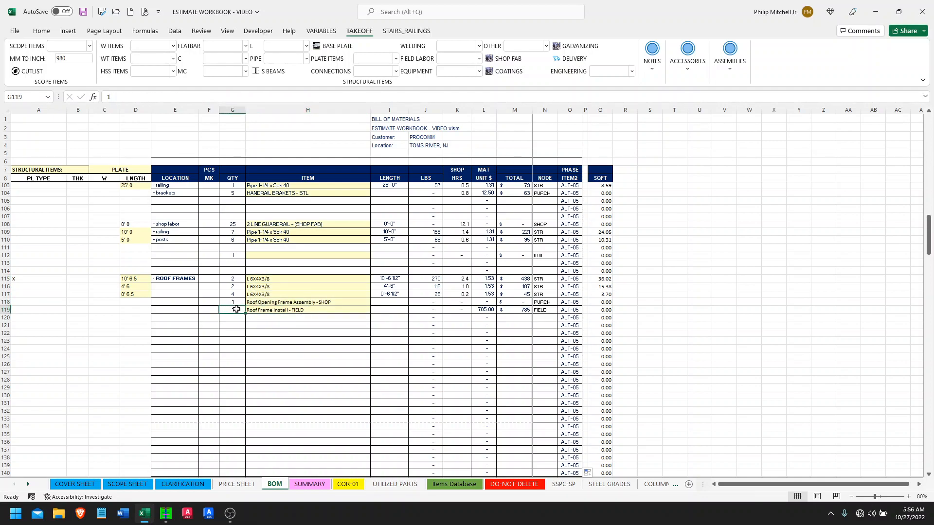
Step: Add a beam splice plate assembly for W12 beams at row 122
{"action": "left_click", "coordinate": [270, 332]}
{"action": "left_click", "coordinate": [728, 71]}
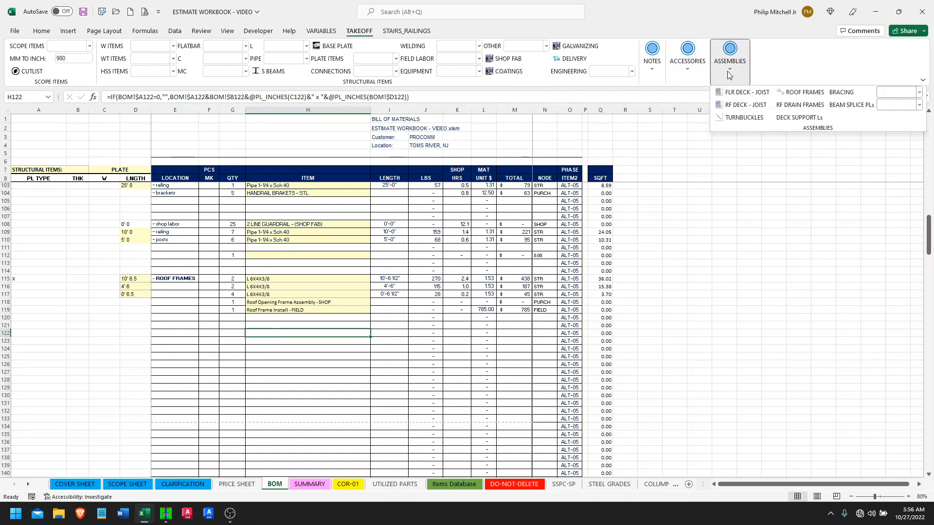
{"action": "left_click", "coordinate": [311, 335]}
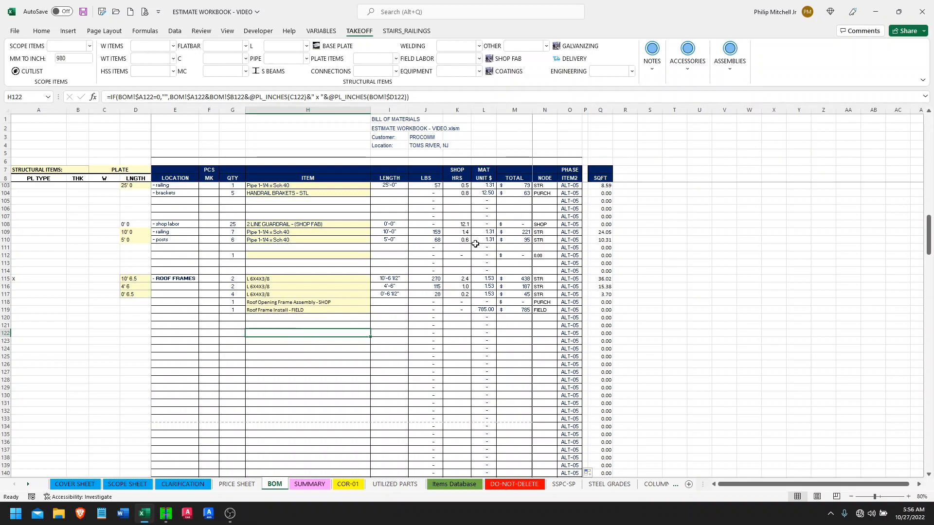
{"action": "left_click", "coordinate": [728, 70]}
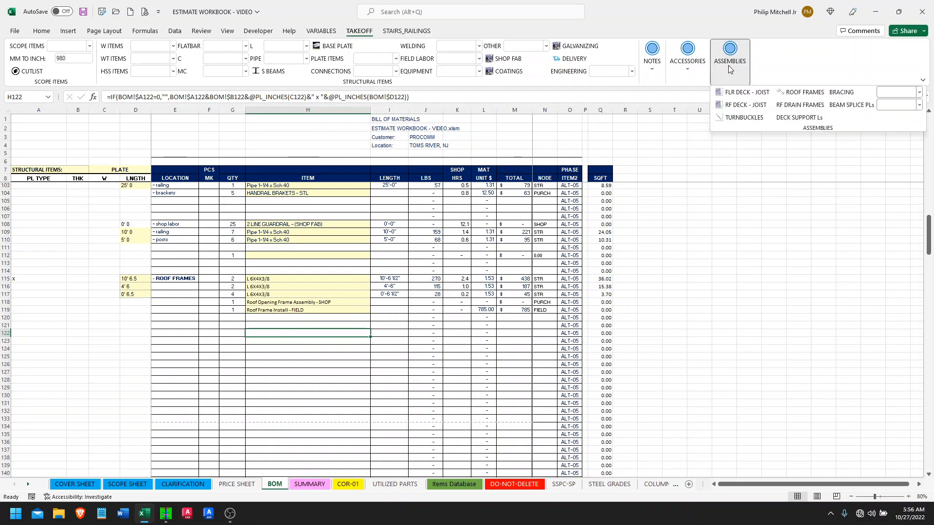
{"action": "left_click", "coordinate": [898, 107]}
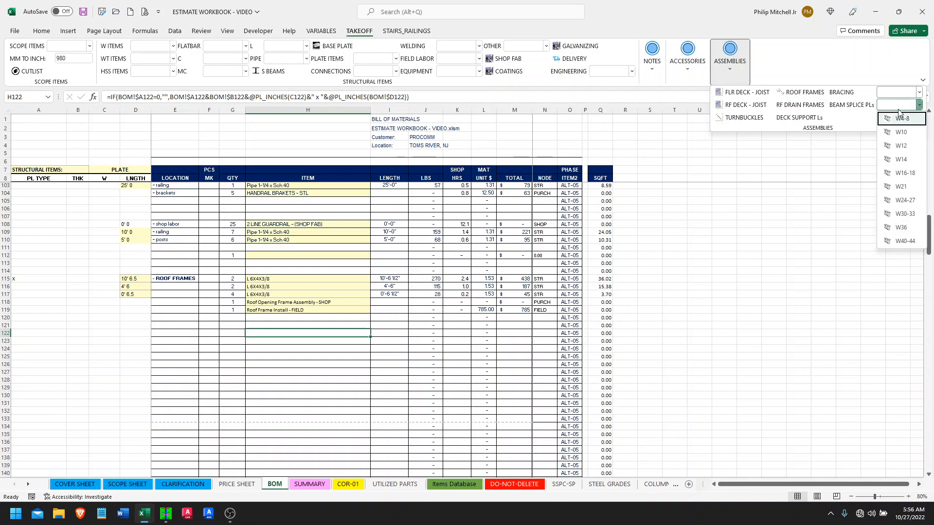
{"action": "left_click", "coordinate": [901, 146]}
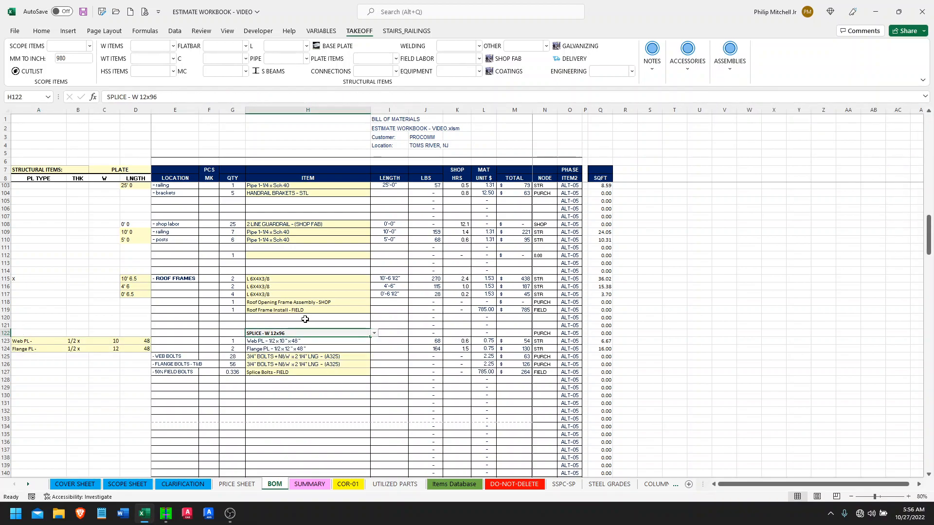
Step: Change the row 122 splice to SPLICE - W 14x38
{"action": "scroll", "coordinate": [305, 319], "scroll_direction": "down", "scroll_amount": 1}
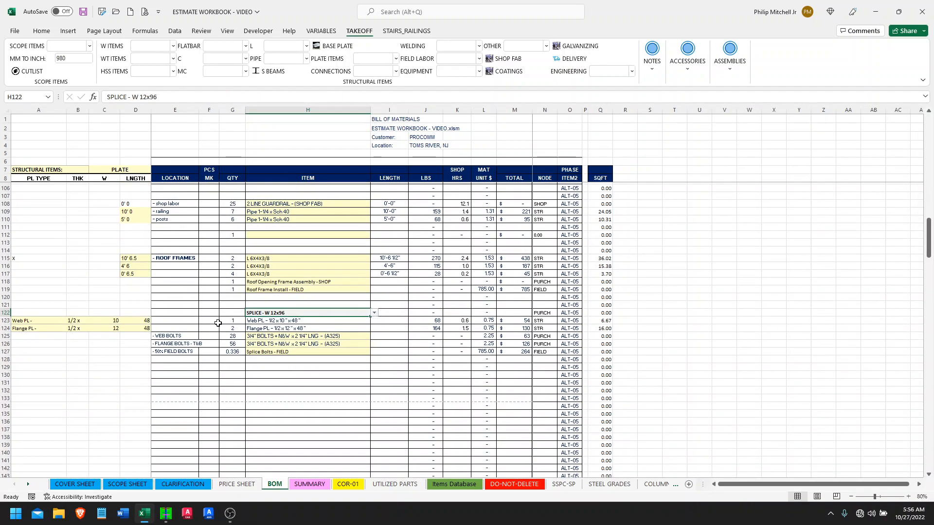
{"action": "left_click", "coordinate": [374, 314]}
{"action": "left_click_drag", "start_coordinate": [374, 320], "coordinate": [373, 340]}
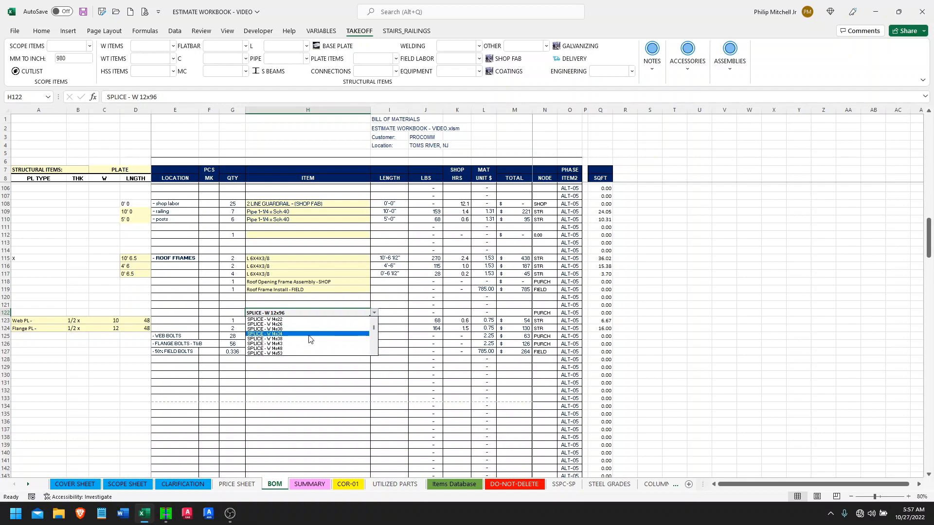
{"action": "left_click", "coordinate": [272, 339]}
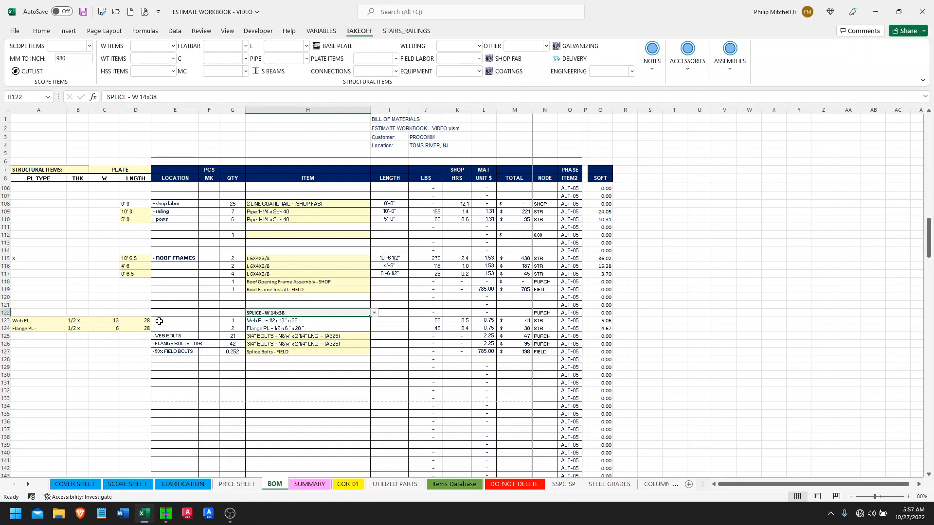
Step: Replace the row 122 splice with a W16-18 beam splice plate assembly and set it to SPLICE - W 16x40
{"action": "left_click", "coordinate": [729, 68]}
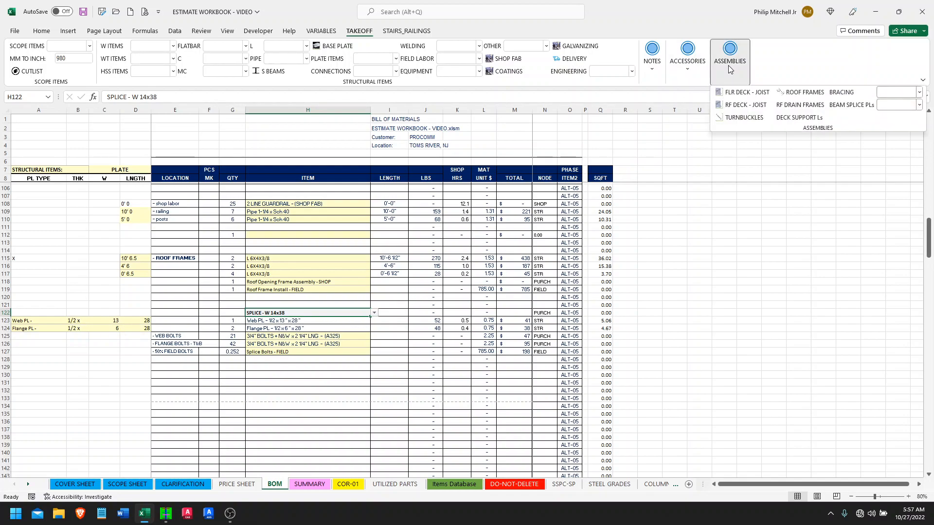
{"action": "left_click", "coordinate": [886, 105]}
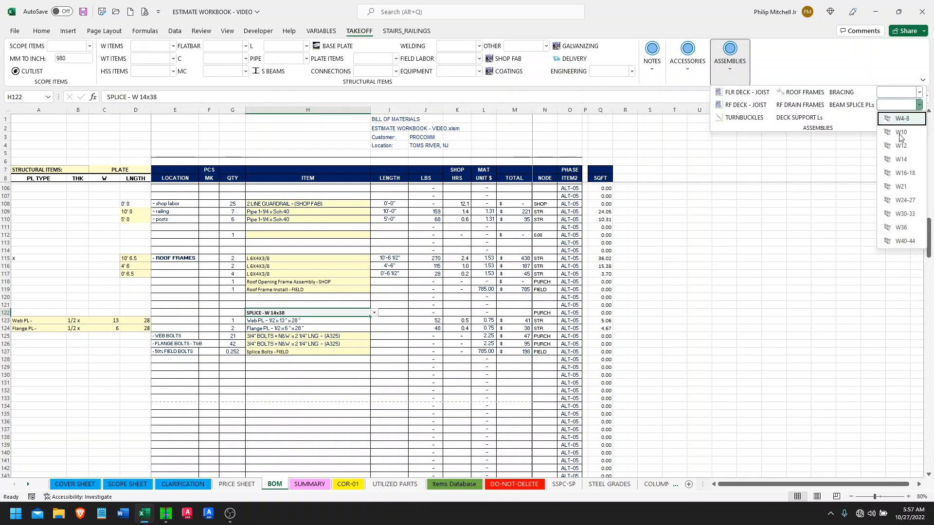
{"action": "left_click", "coordinate": [905, 173]}
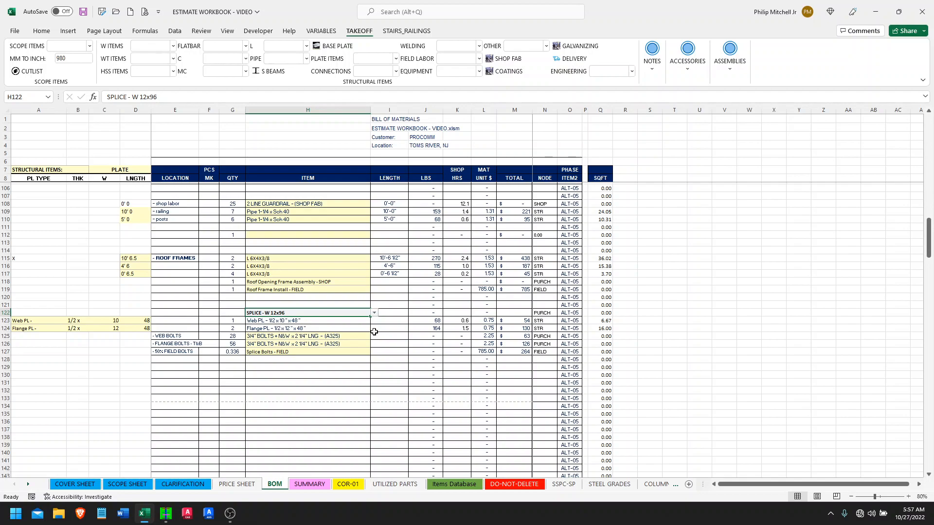
{"action": "left_click", "coordinate": [374, 314]}
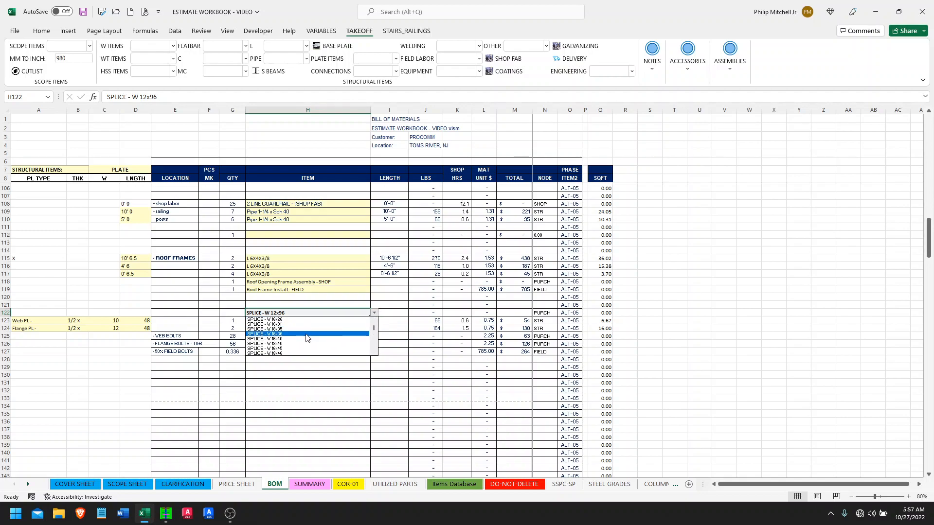
{"action": "left_click", "coordinate": [280, 339]}
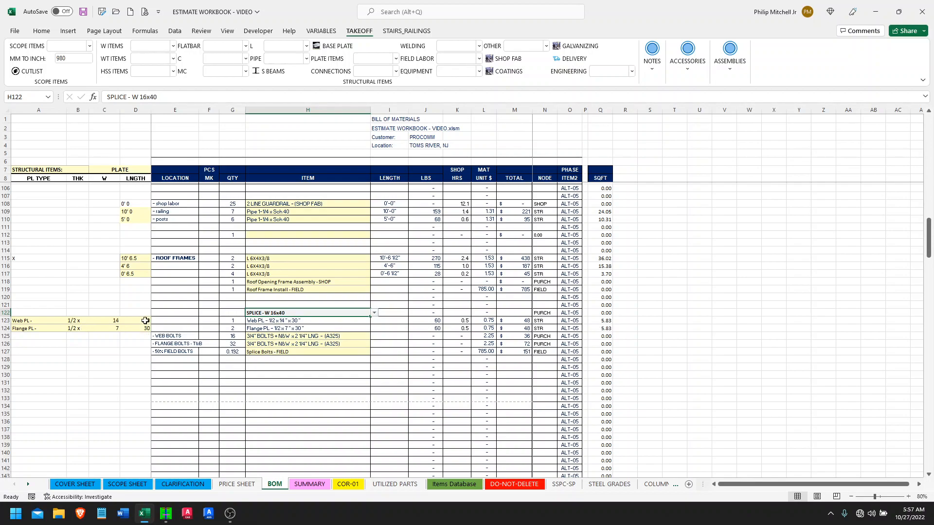
Step: Change the row 122 splice to SPLICE - W 18x234 and check its web and flange plate thicknesses
{"action": "left_click", "coordinate": [374, 313]}
{"action": "left_click_drag", "start_coordinate": [374, 334], "coordinate": [374, 346]}
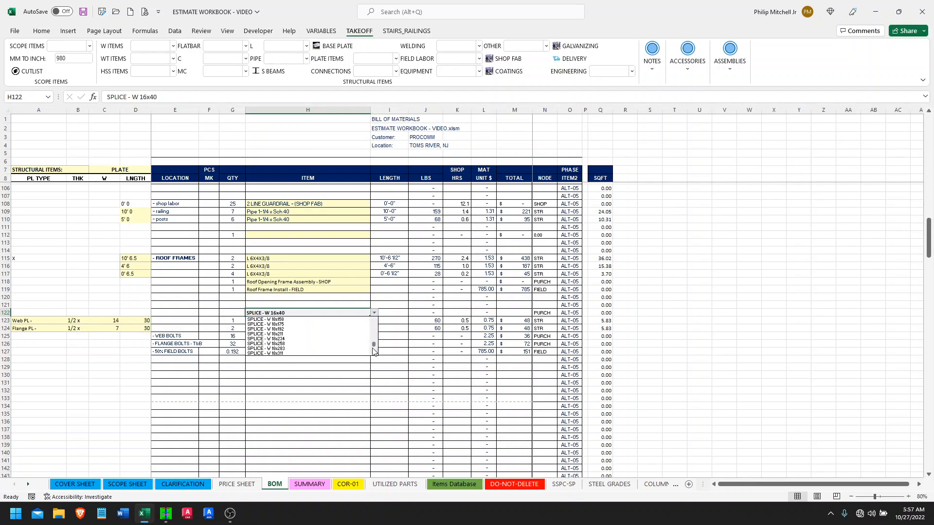
{"action": "left_click", "coordinate": [302, 344]}
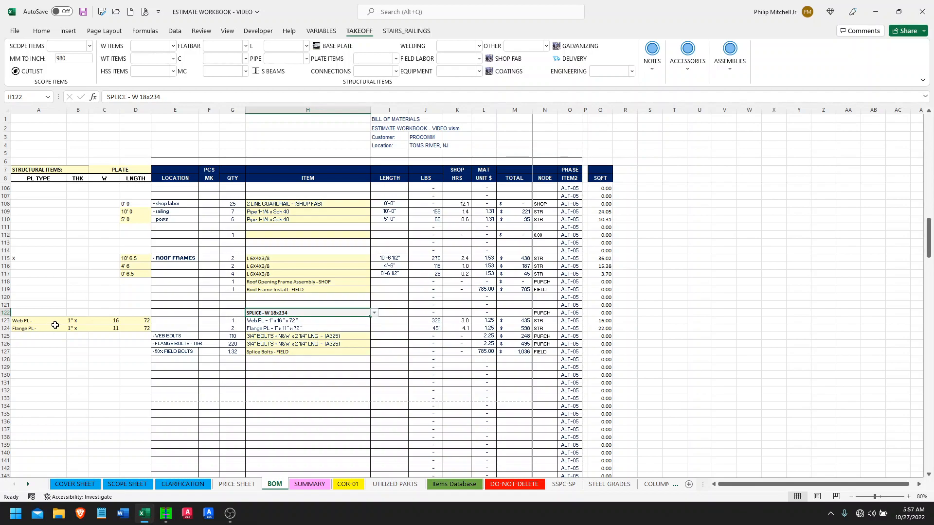
{"action": "left_click", "coordinate": [72, 321]}
{"action": "left_click", "coordinate": [76, 329]}
{"action": "left_click", "coordinate": [76, 345]}
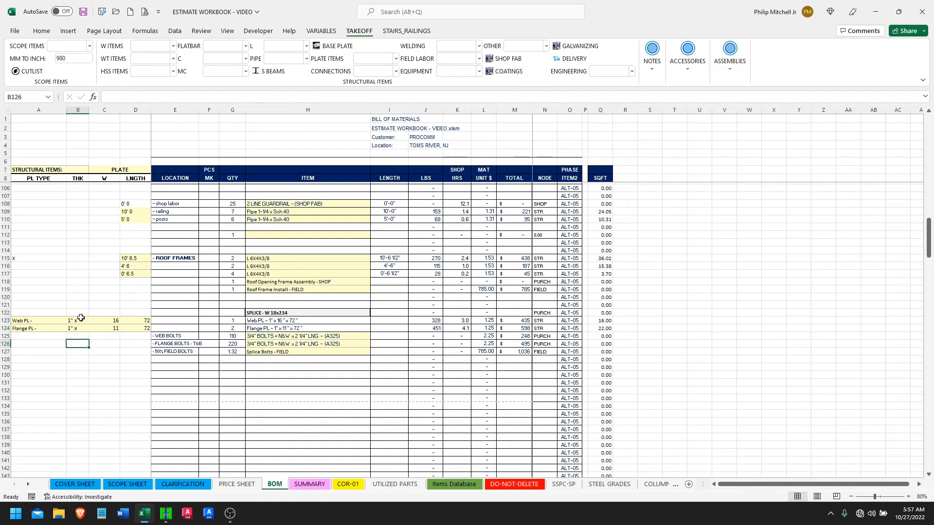
Step: Set the row 122 splice to SPLICE - W 18x211 and review its web bolt, flange bolt and field bolt entries
{"action": "left_click", "coordinate": [304, 313]}
{"action": "left_click", "coordinate": [374, 313]}
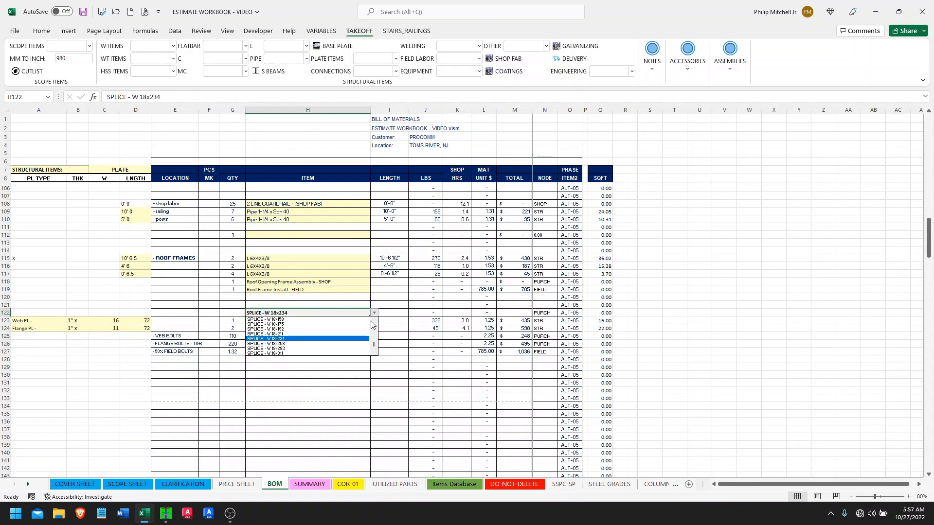
{"action": "left_click", "coordinate": [326, 340]}
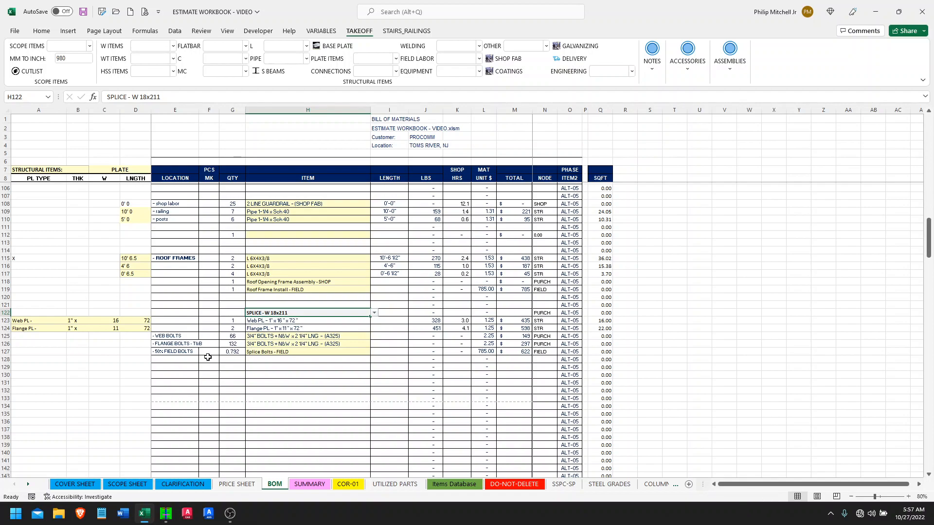
{"action": "left_click", "coordinate": [175, 345]}
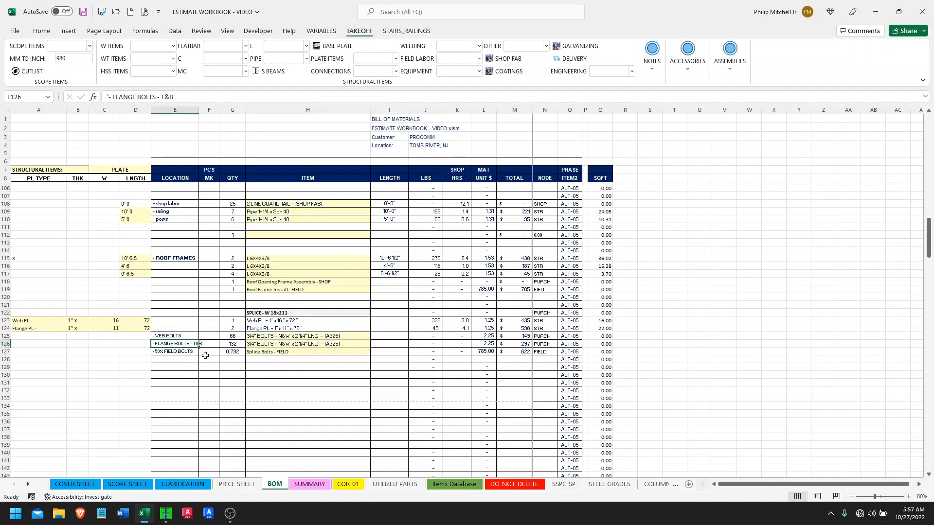
{"action": "left_click", "coordinate": [179, 336]}
{"action": "left_click", "coordinate": [181, 352]}
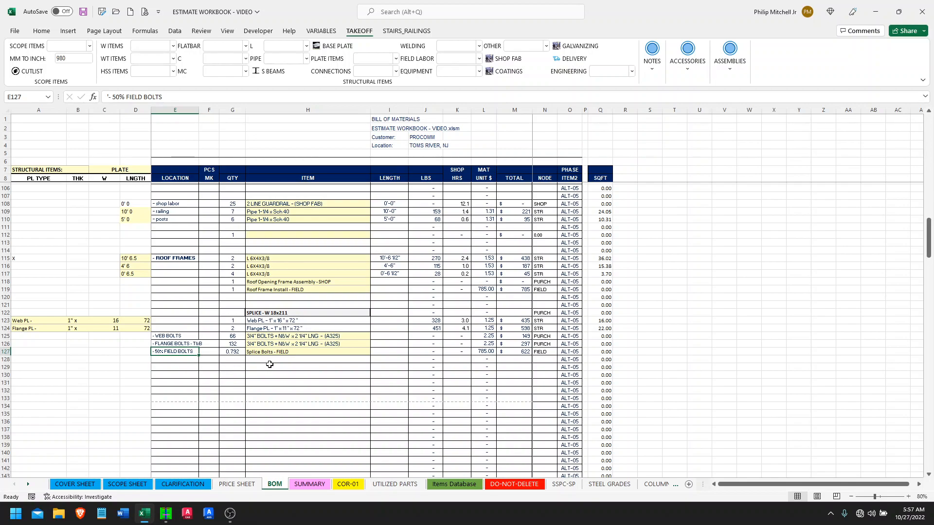
Step: Set the row 122 splice to SPLICE - W 18x55
{"action": "left_click", "coordinate": [339, 312]}
{"action": "left_click", "coordinate": [374, 314]}
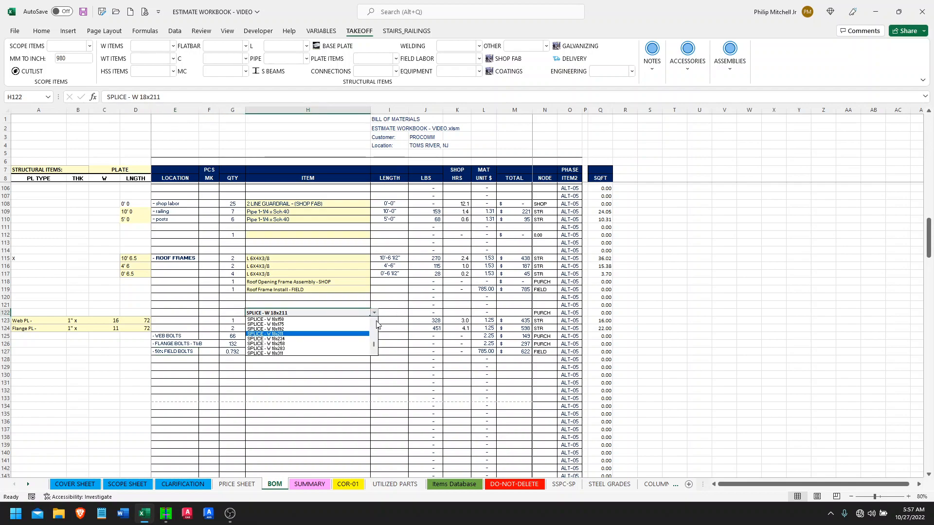
{"action": "left_click_drag", "start_coordinate": [374, 347], "coordinate": [374, 333]}
{"action": "left_click", "coordinate": [309, 334]}
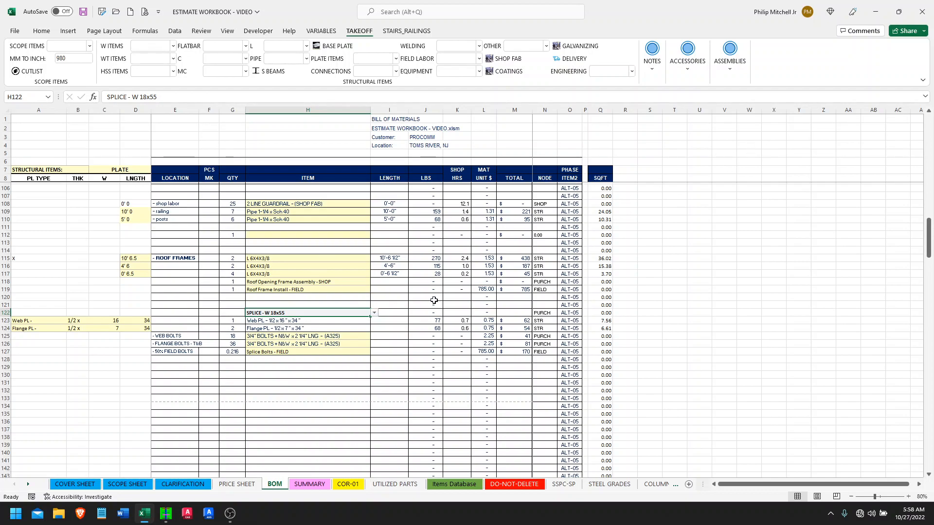
Step: Insert a single bracing assembly at row 135 of the bill of materials
{"action": "scroll", "coordinate": [433, 300], "scroll_direction": "down", "scroll_amount": 3}
{"action": "left_click", "coordinate": [330, 334]}
{"action": "left_click", "coordinate": [735, 67]}
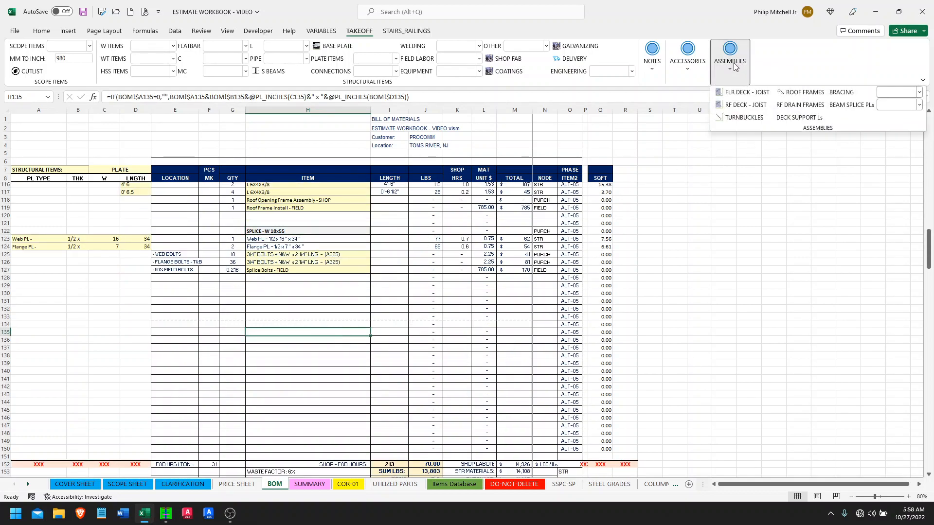
{"action": "left_click", "coordinate": [897, 93]}
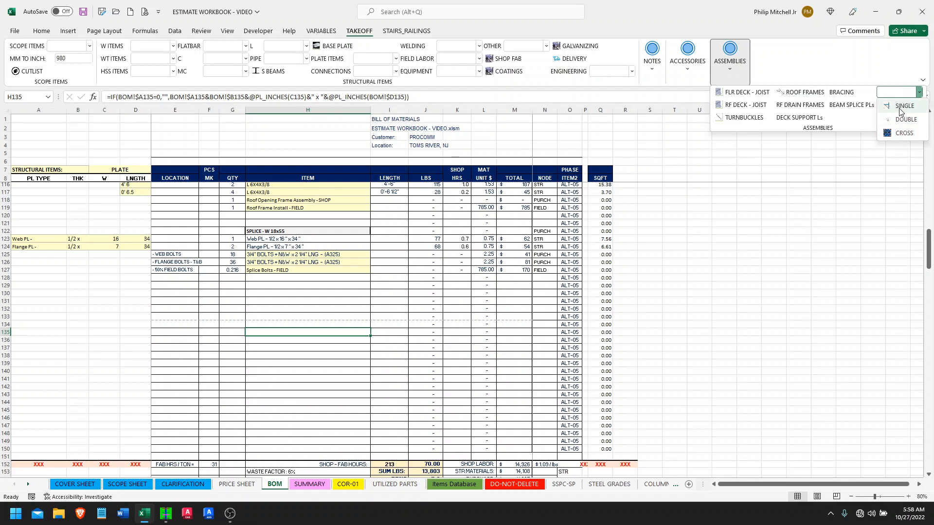
{"action": "left_click", "coordinate": [900, 106]}
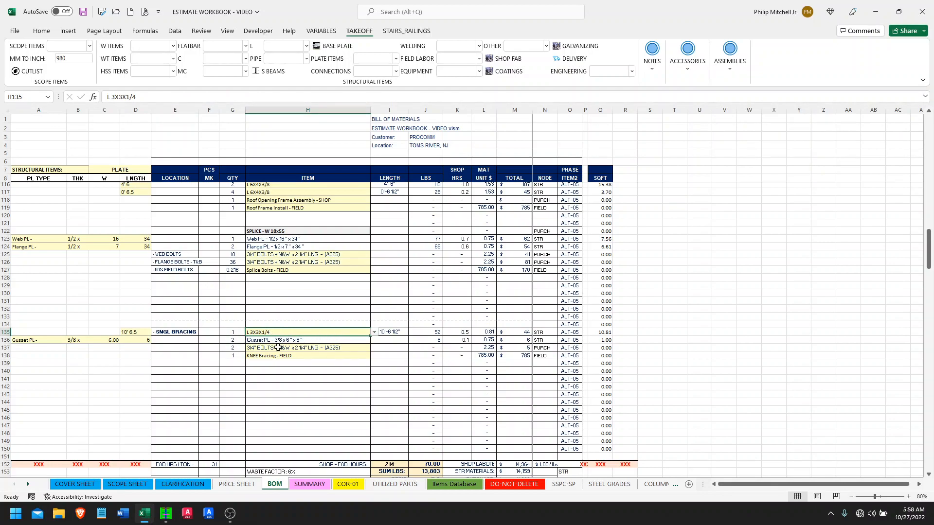
Step: Examine the knee bracing field item, the size choices for the single brace angle and the available C channel ranges
{"action": "left_click", "coordinate": [263, 359]}
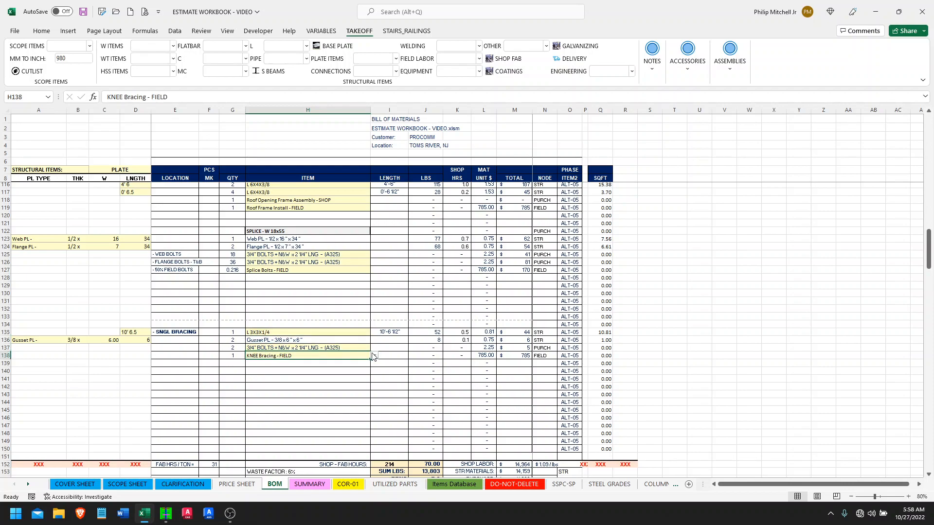
{"action": "left_click", "coordinate": [356, 335]}
{"action": "left_click", "coordinate": [375, 332]}
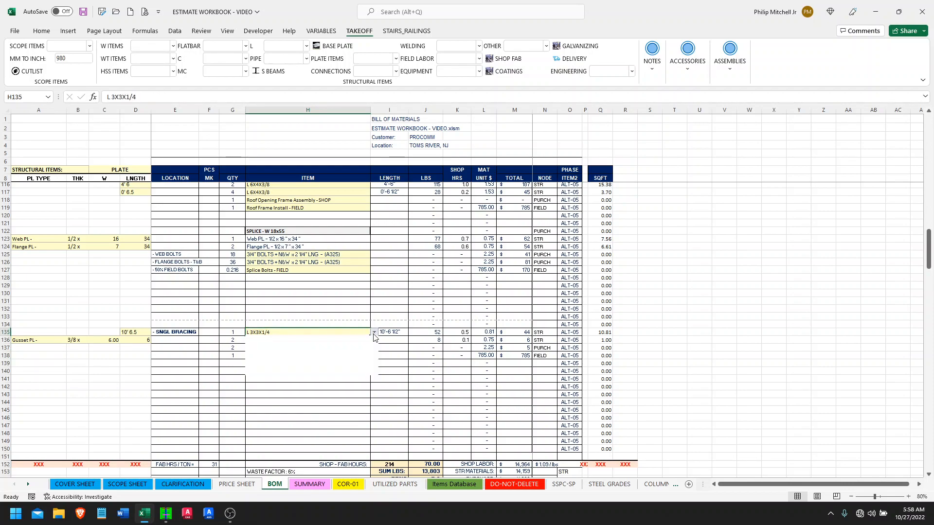
{"action": "mouse_move", "coordinate": [375, 354]}
{"action": "left_mouse_down"}
{"action": "mouse_move", "coordinate": [376, 362]}
{"action": "mouse_move", "coordinate": [377, 345]}
{"action": "mouse_move", "coordinate": [374, 365]}
{"action": "left_mouse_up"}
{"action": "left_click", "coordinate": [330, 397]}
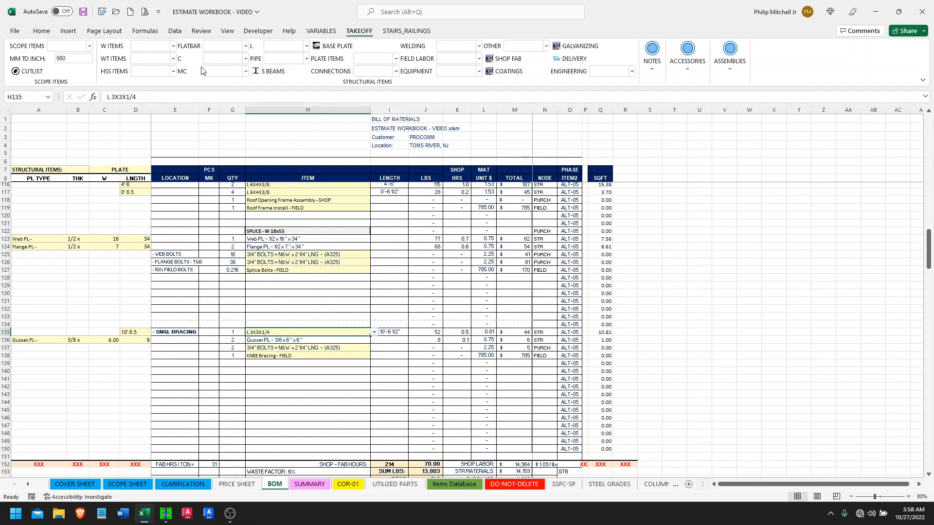
{"action": "left_click", "coordinate": [219, 59]}
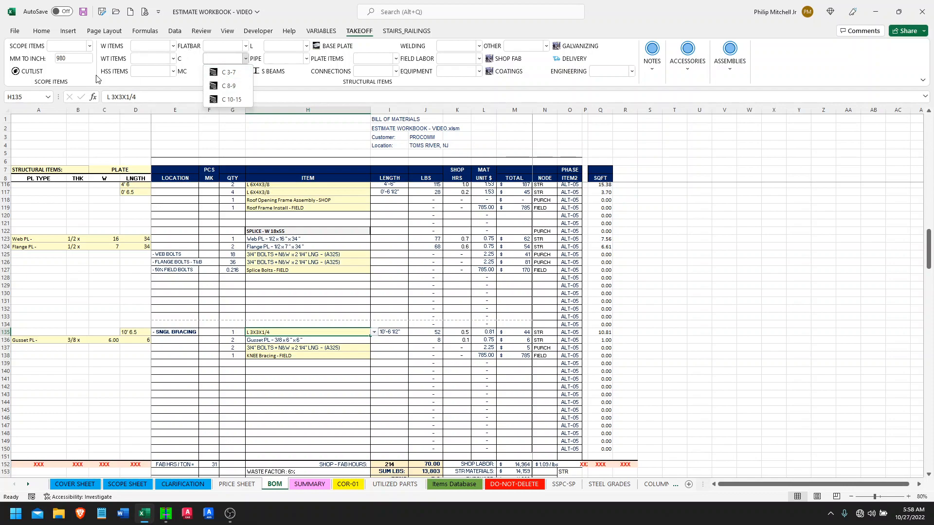
{"action": "left_click", "coordinate": [263, 308]}
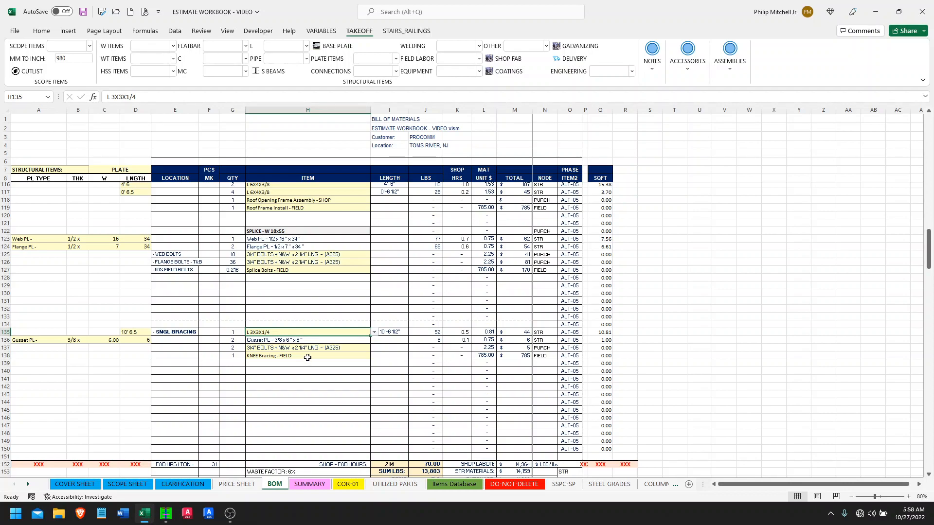
Step: Insert a double bracing assembly at row 141 and check it against the single bracing above
{"action": "left_click", "coordinate": [281, 376]}
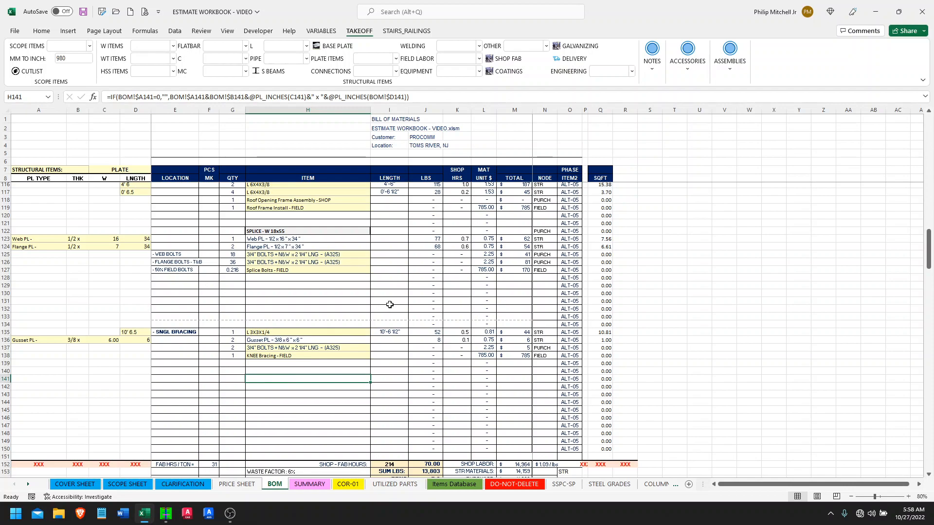
{"action": "left_click", "coordinate": [739, 68]}
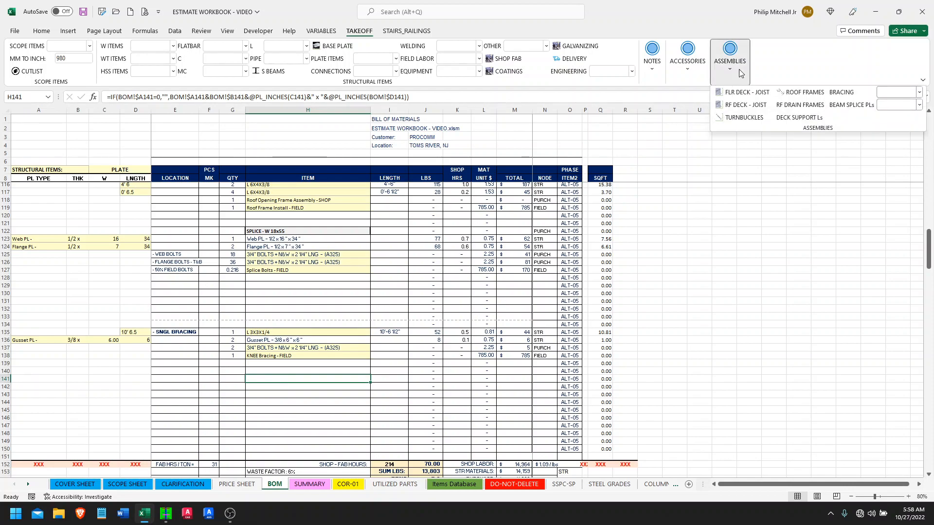
{"action": "left_click", "coordinate": [919, 93]}
{"action": "left_click", "coordinate": [899, 120]}
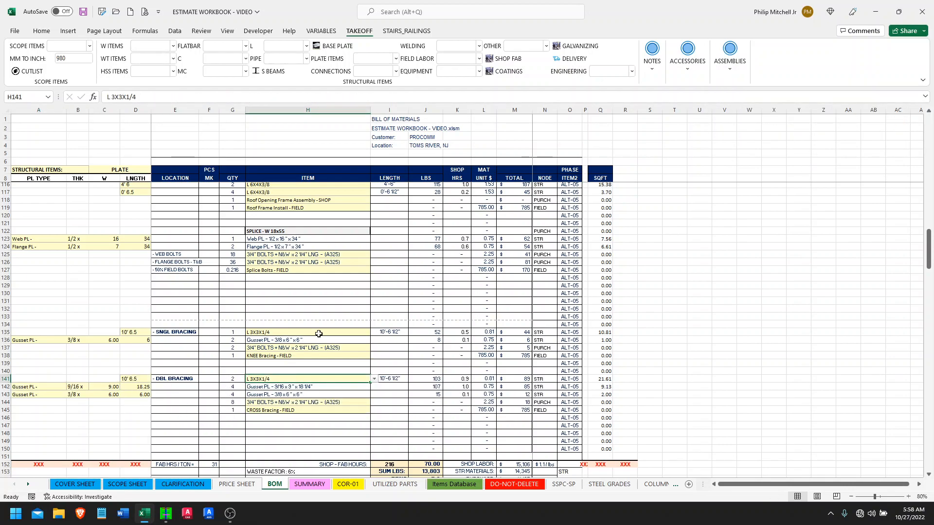
{"action": "scroll", "coordinate": [363, 310], "scroll_direction": "down", "scroll_amount": 2}
{"action": "scroll", "coordinate": [360, 312], "scroll_direction": "up", "scroll_amount": 3}
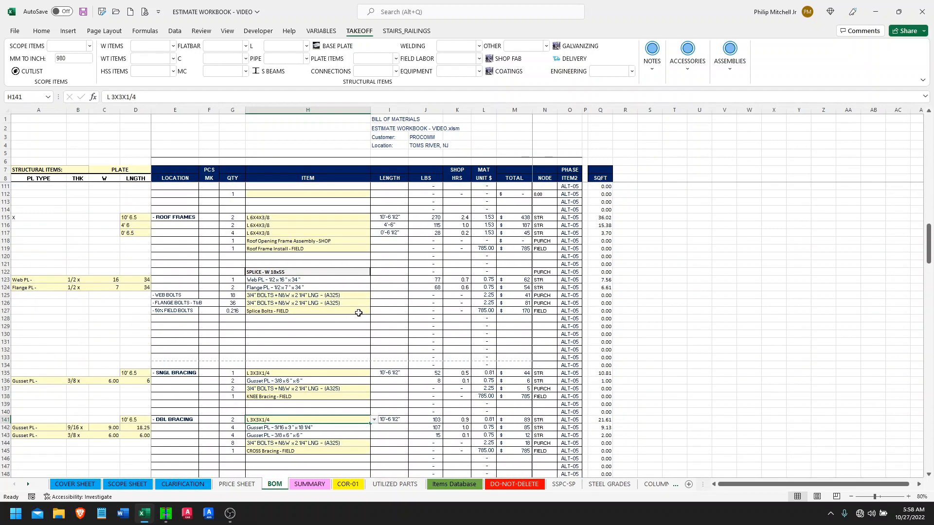
{"action": "scroll", "coordinate": [359, 312], "scroll_direction": "down", "scroll_amount": 3}
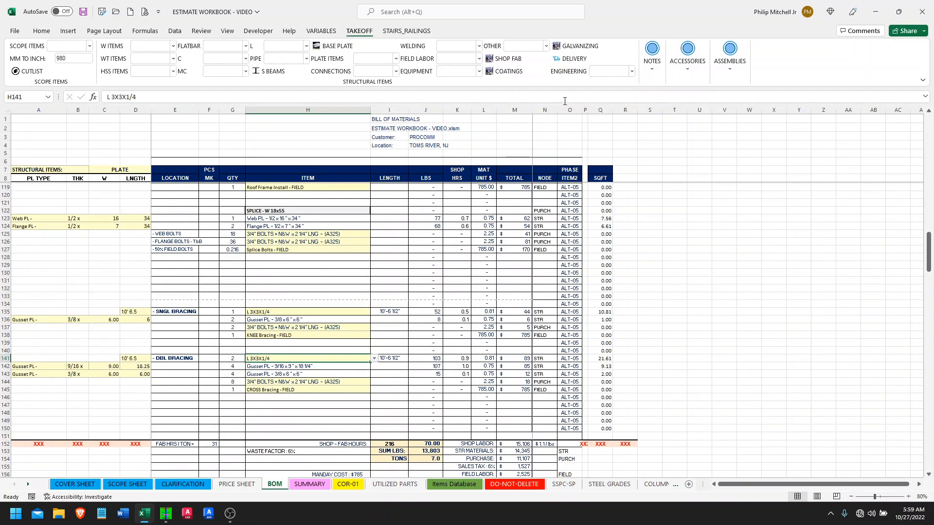
Step: Review the other-item and assembly options and look through all scope sections of the bill of materials from S-01 onwards
{"action": "left_click", "coordinate": [546, 46]}
{"action": "left_click", "coordinate": [585, 111]}
{"action": "left_click", "coordinate": [728, 68]}
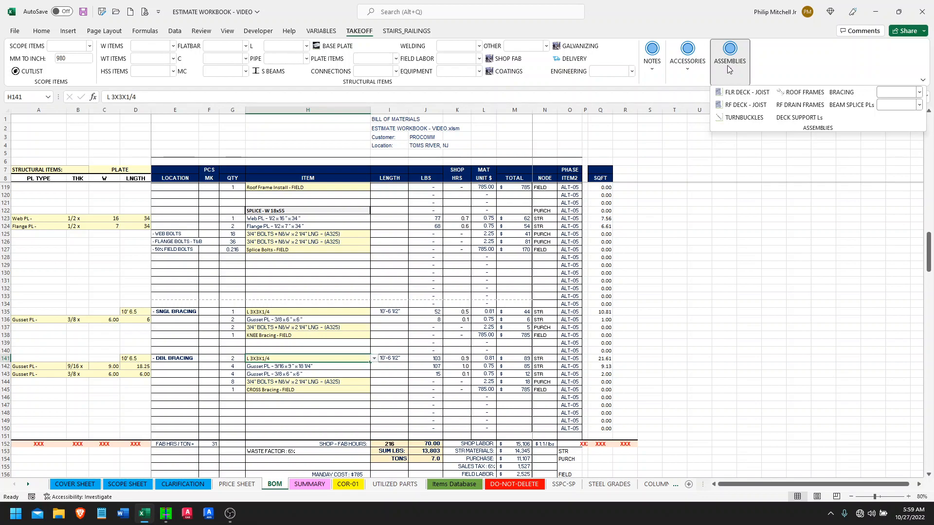
{"action": "left_click", "coordinate": [670, 159]}
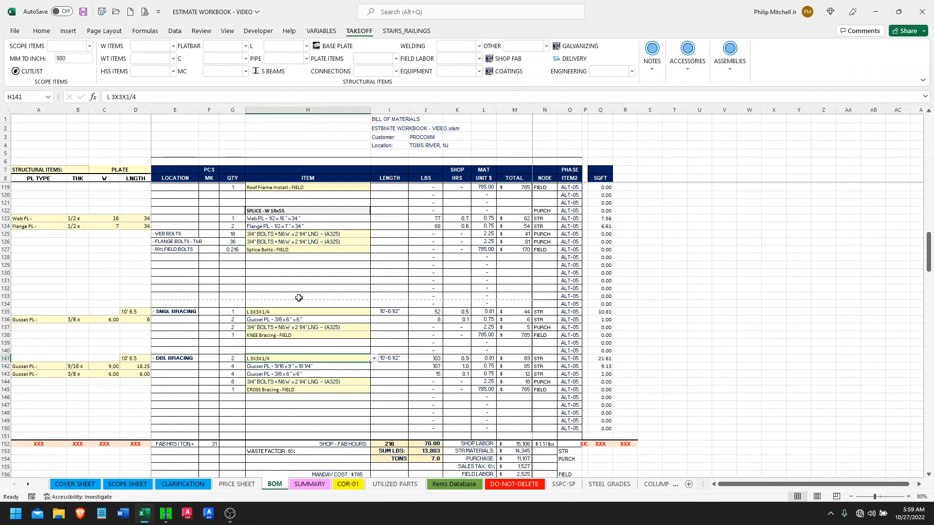
{"action": "scroll", "coordinate": [299, 298], "scroll_direction": "up", "scroll_amount": 20}
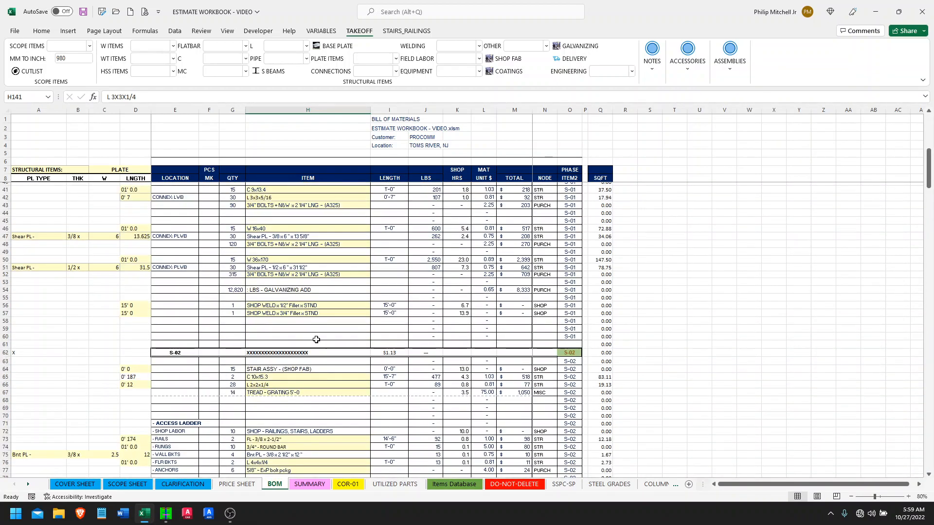
{"action": "scroll", "coordinate": [311, 335], "scroll_direction": "up", "scroll_amount": 11}
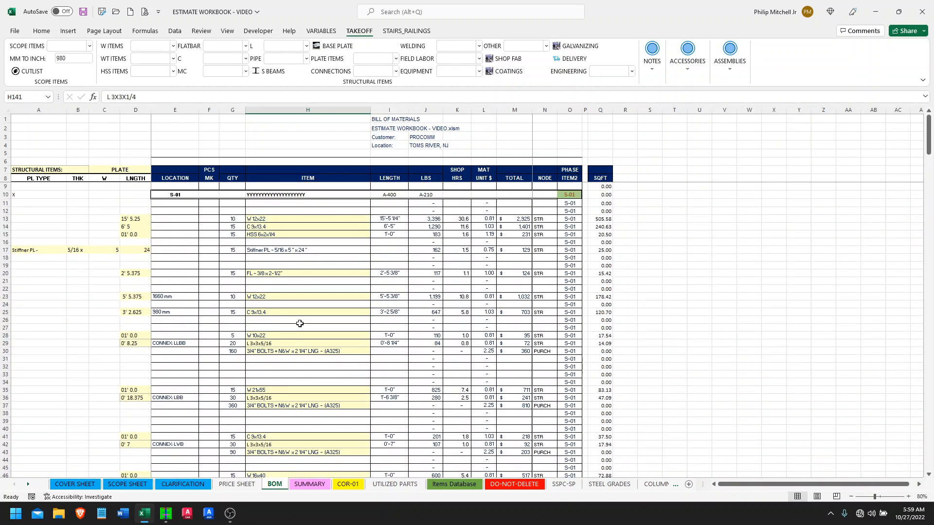
{"action": "scroll", "coordinate": [282, 253], "scroll_direction": "down", "scroll_amount": 18}
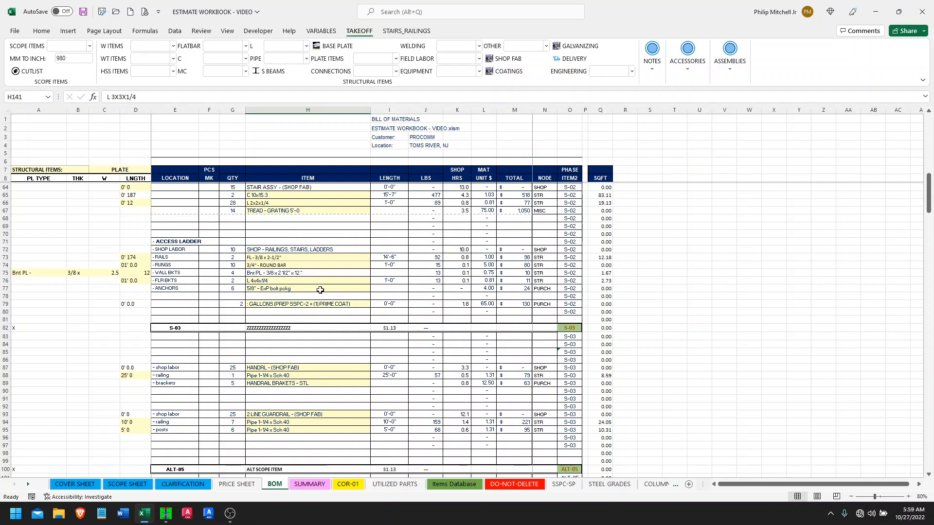
{"action": "scroll", "coordinate": [343, 282], "scroll_direction": "down", "scroll_amount": 2}
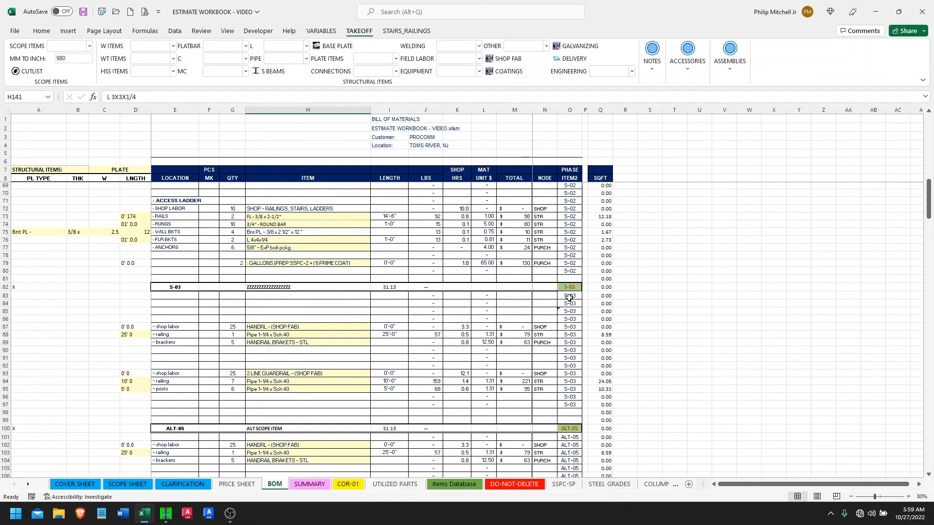
Step: Fill the S-03 phase item formula from O83 down through O97
{"action": "left_click", "coordinate": [569, 298]}
{"action": "key", "text": "ctrl+shift+Down"}
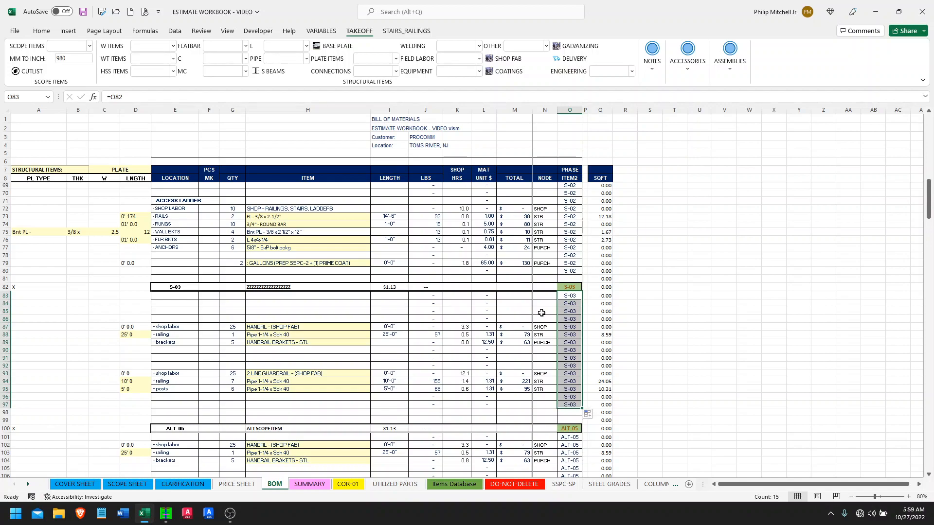
{"action": "key", "text": "ctrl+d"}
Step: Generate the cut list on the UTILIZED PARTS sheet
{"action": "left_click", "coordinate": [390, 485]}
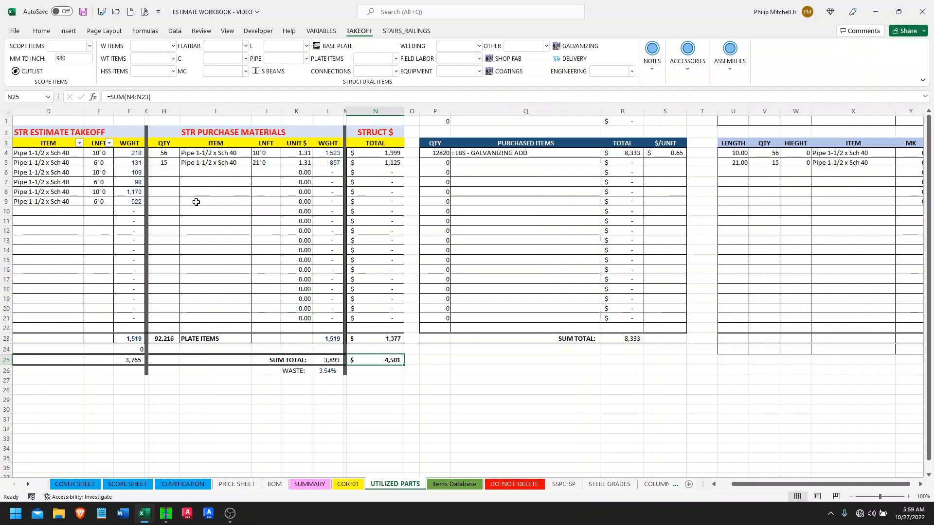
{"action": "left_click", "coordinate": [29, 72]}
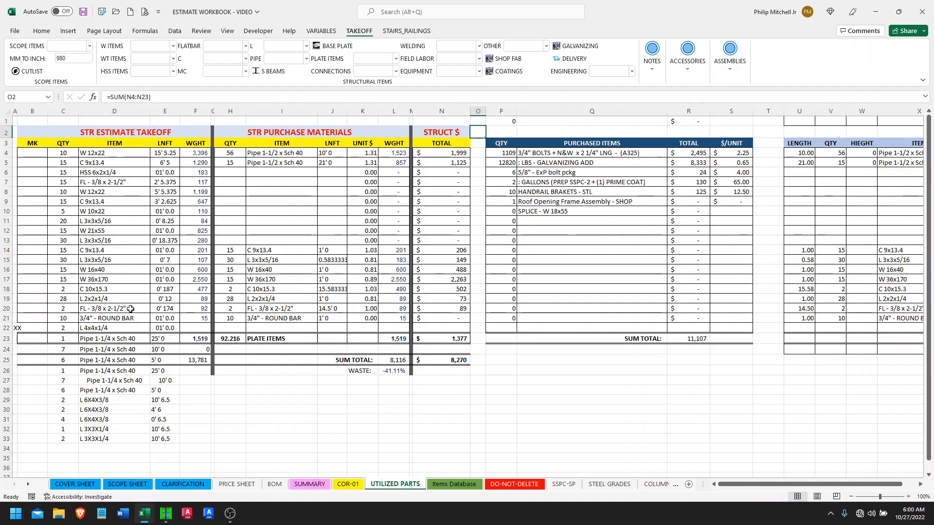
Step: Copy row 10 over rows 11 to 33 so the table's formatting and formulas extend down to row 33
{"action": "left_click", "coordinate": [8, 212]}
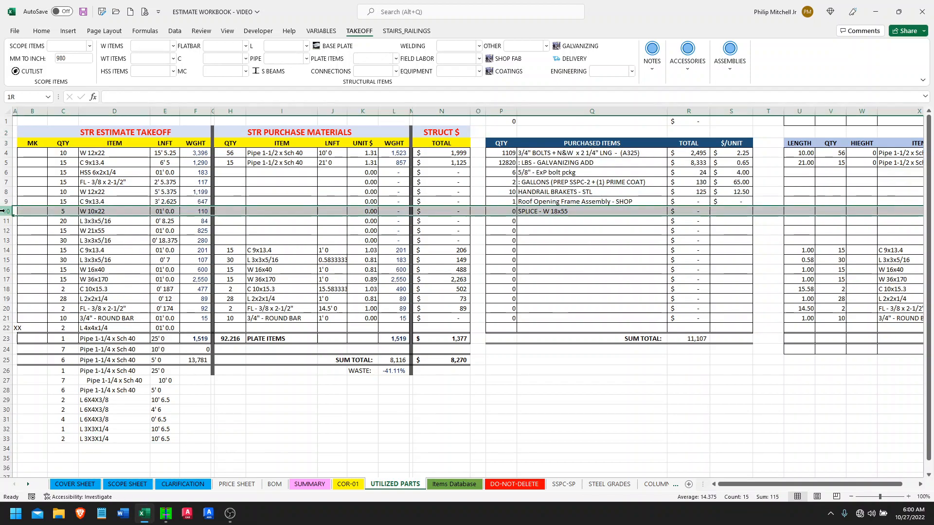
{"action": "key", "text": "ctrl+c"}
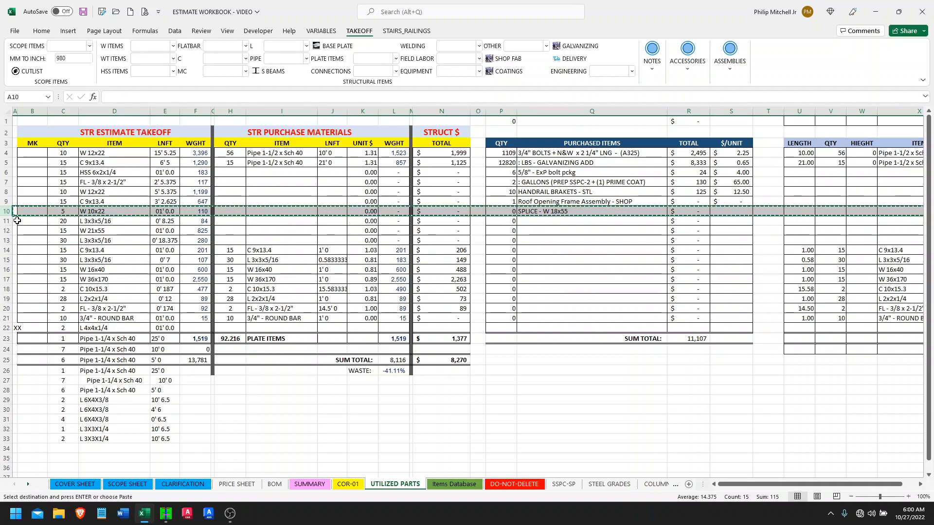
{"action": "left_click", "coordinate": [16, 220]}
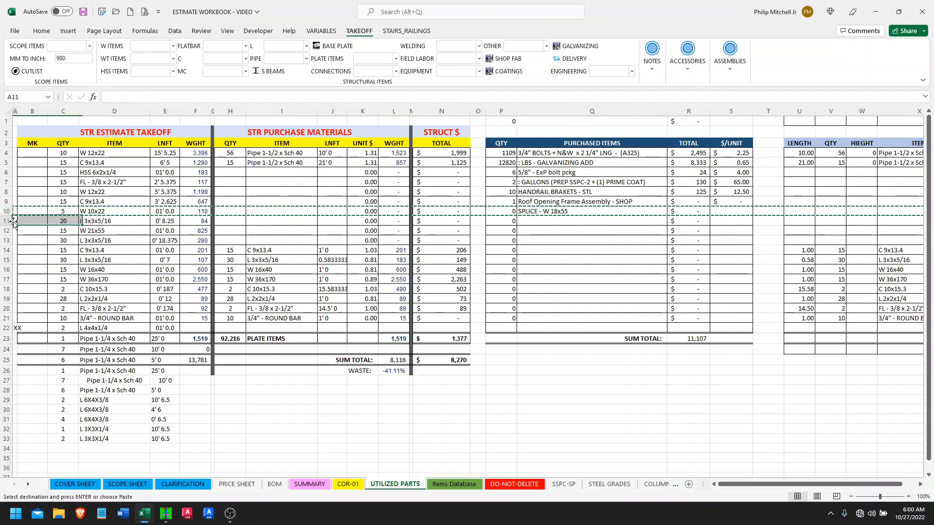
{"action": "left_click", "coordinate": [17, 443], "text": "shift"}
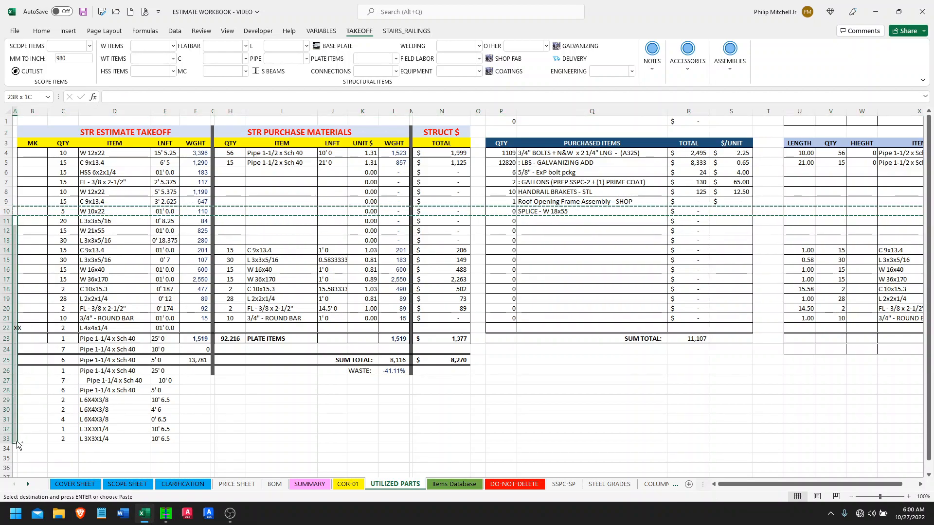
{"action": "key", "text": "ctrl+v"}
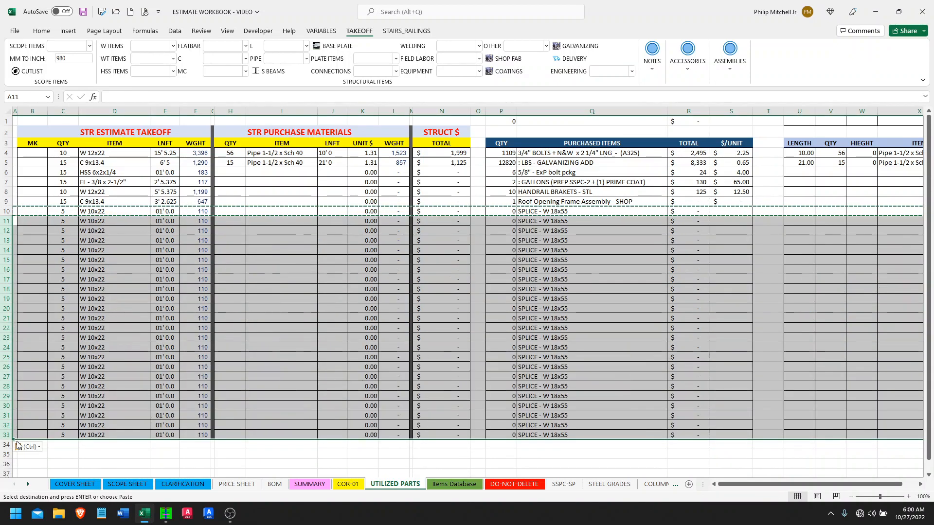
{"action": "key", "text": "Escape"}
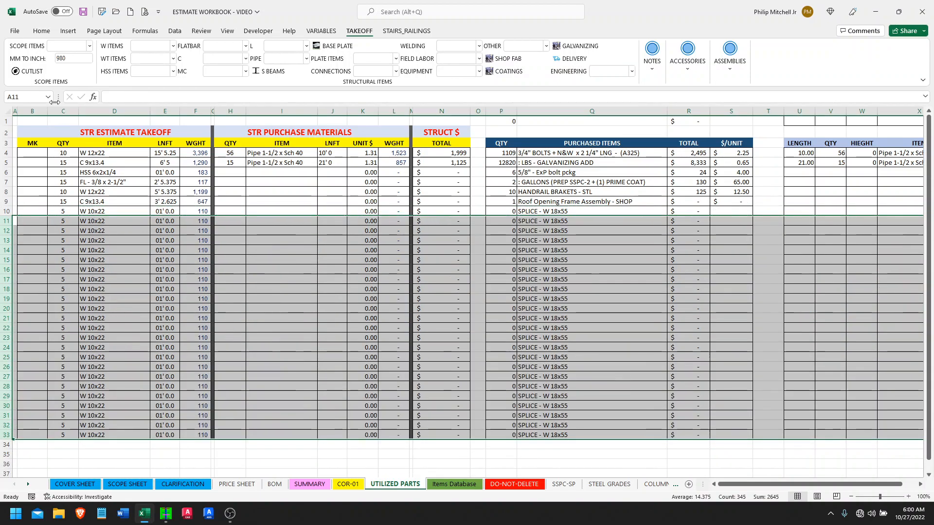
Step: Clear the quantities, items and lengths in C4:E33 of the structural estimate takeoff and regenerate the cut list
{"action": "left_click_drag", "start_coordinate": [72, 154], "coordinate": [165, 437]}
{"action": "key", "text": "Delete"}
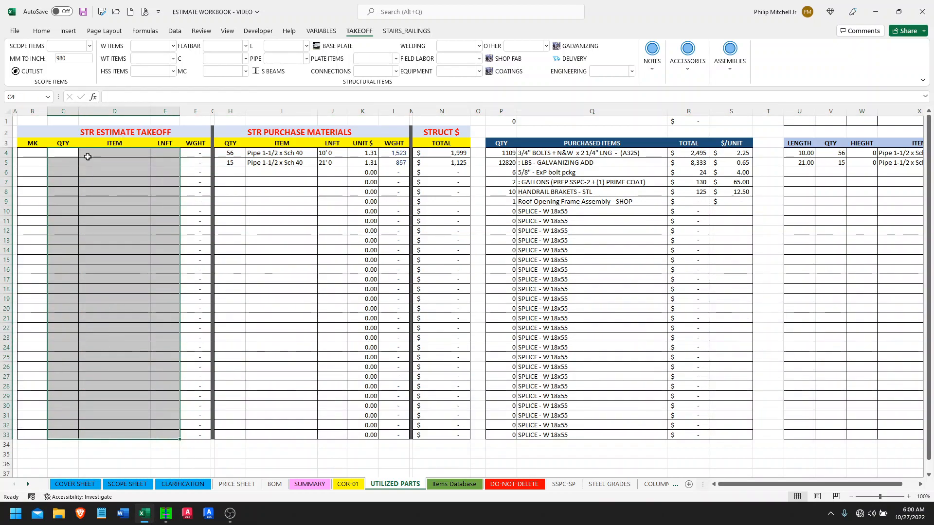
{"action": "left_click", "coordinate": [32, 71]}
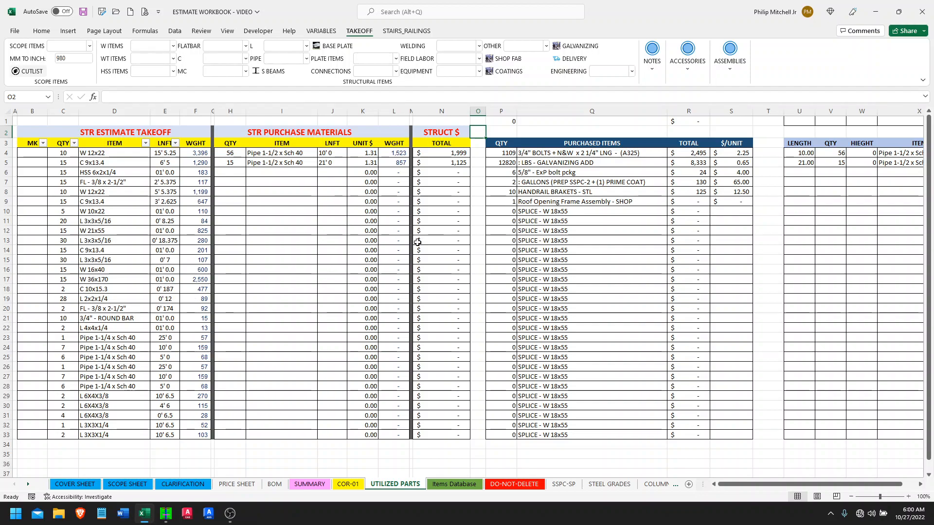
Step: Clear the purchased item names in Q9:Q33 of the UTILIZED PARTS sheet
{"action": "left_click", "coordinate": [532, 212]}
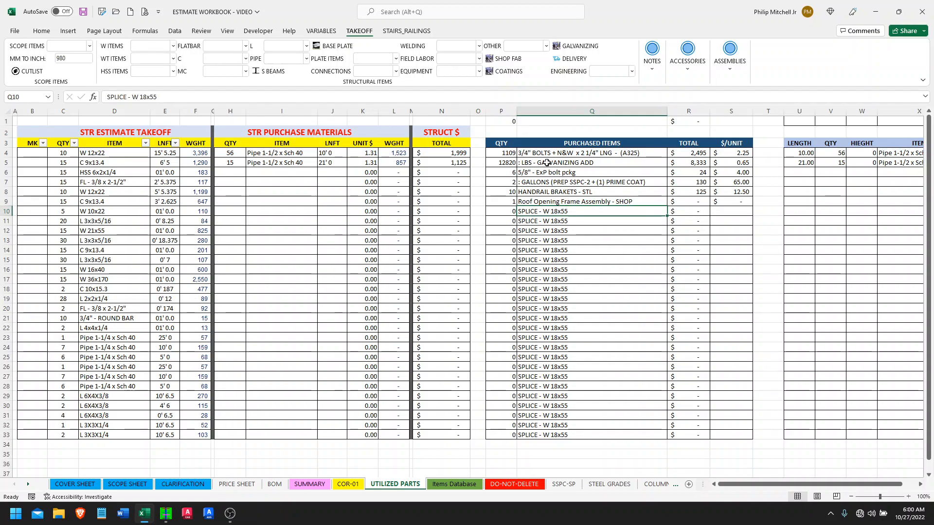
{"action": "left_click", "coordinate": [542, 202]}
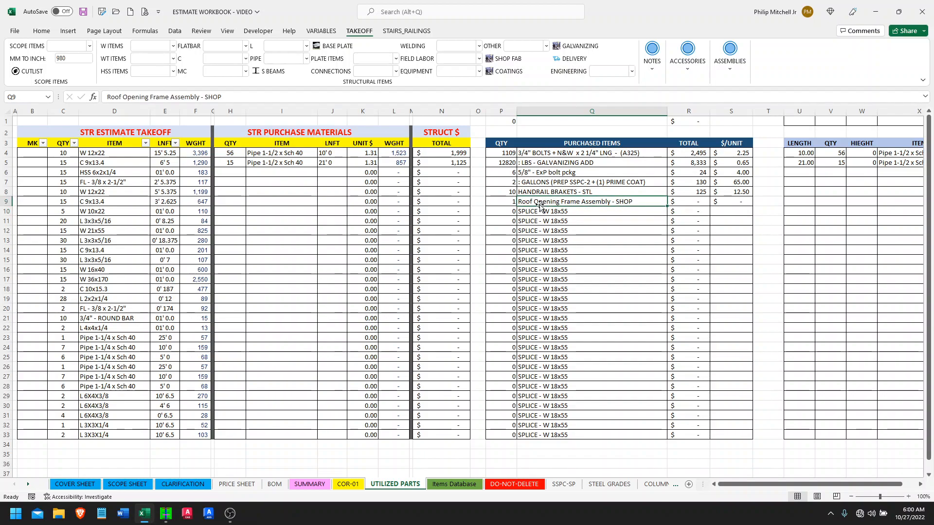
{"action": "left_click_drag", "start_coordinate": [539, 201], "coordinate": [543, 434]}
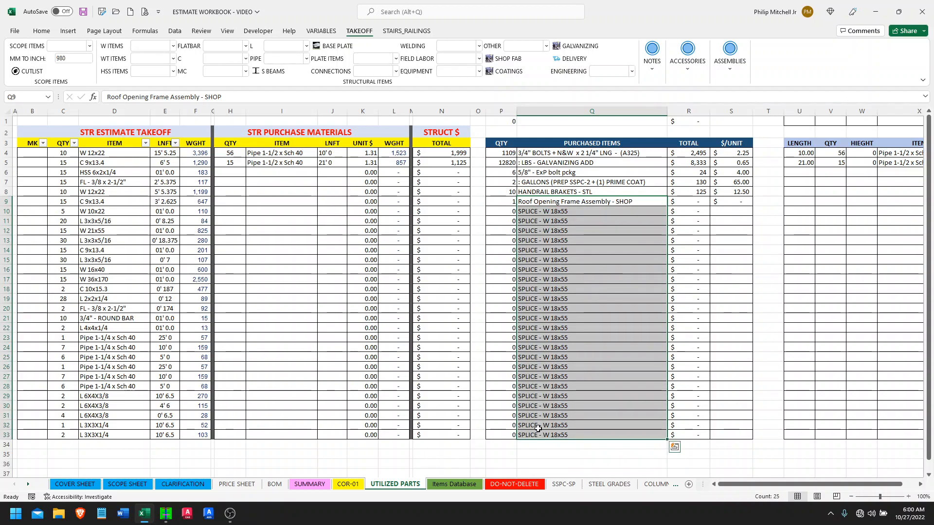
{"action": "key", "text": "Delete"}
Step: Review the takeoff items in D4:D33 and the remaining purchased items in Q4:Q8
{"action": "left_click_drag", "start_coordinate": [123, 153], "coordinate": [104, 434]}
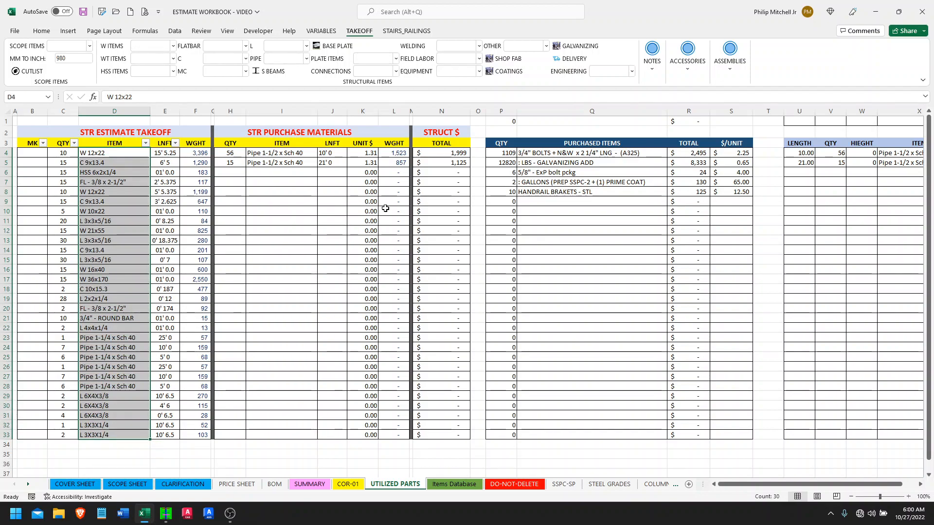
{"action": "left_click_drag", "start_coordinate": [583, 153], "coordinate": [586, 182]}
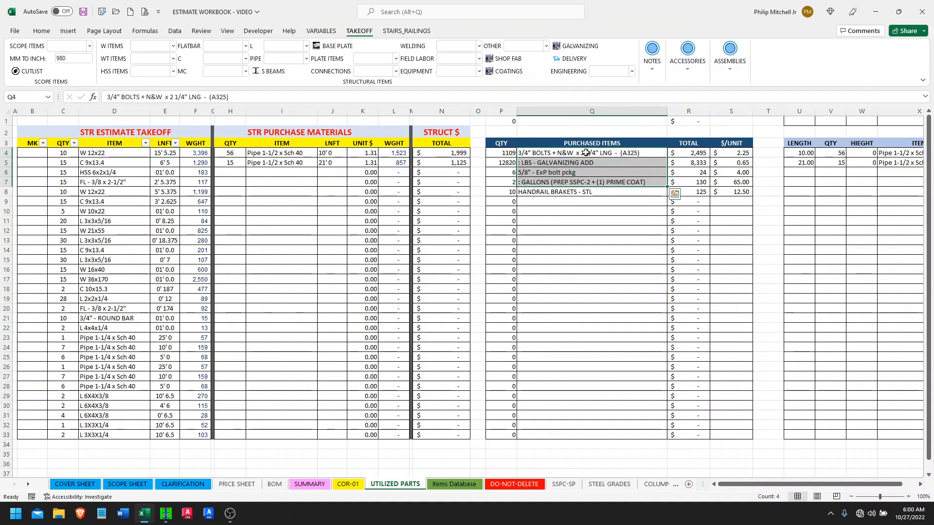
{"action": "left_click", "coordinate": [564, 163]}
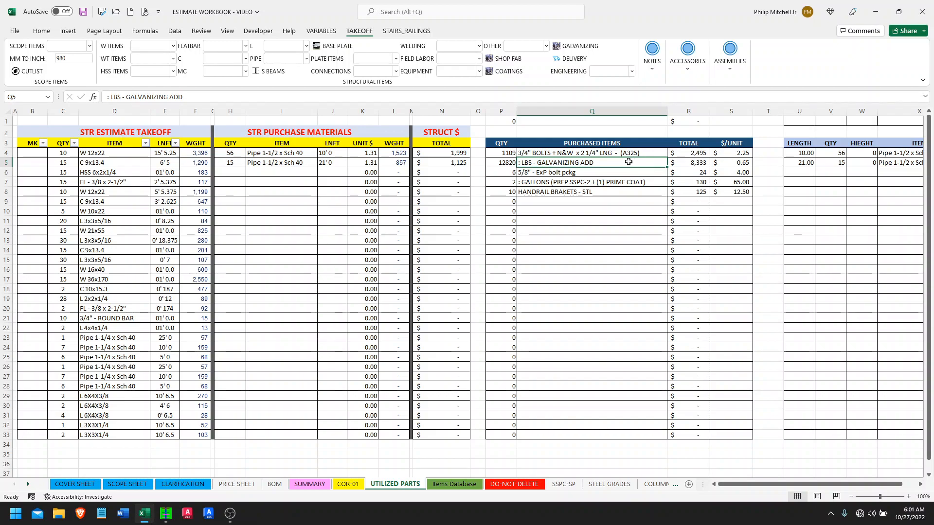
{"action": "left_click", "coordinate": [534, 181]}
{"action": "left_click", "coordinate": [562, 191]}
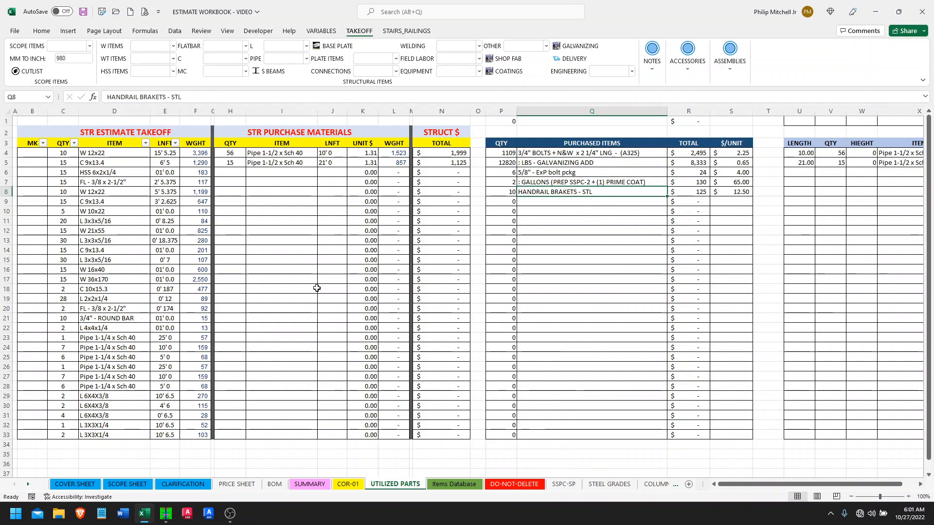
Step: Copy the template formulas in U1:Y1 into U4:Y33 to fill the length, quantity, height, item and mark columns
{"action": "left_click_drag", "start_coordinate": [770, 484], "coordinate": [785, 488]}
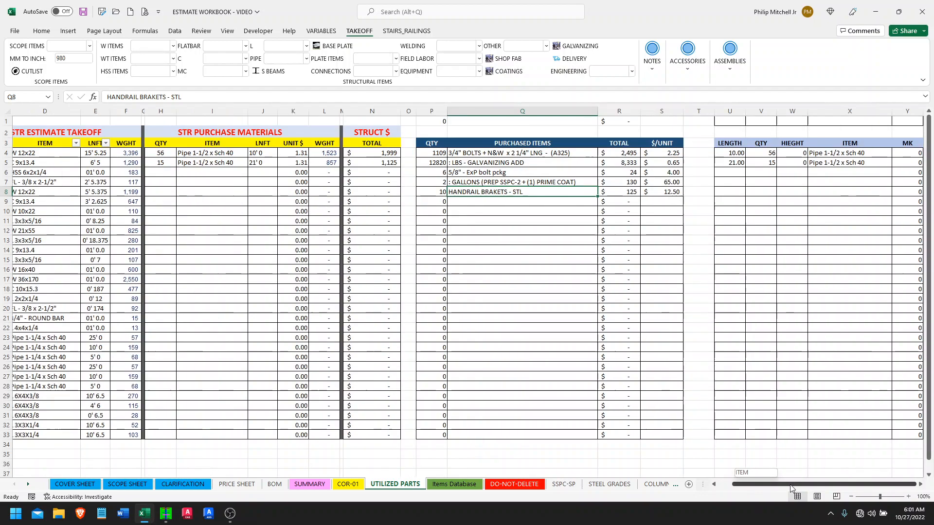
{"action": "left_click_drag", "start_coordinate": [729, 121], "coordinate": [887, 122]}
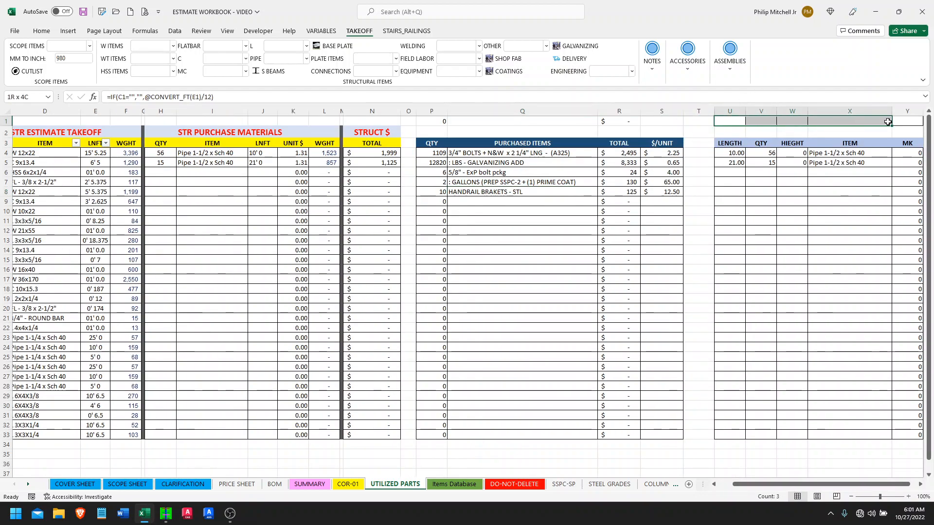
{"action": "key", "text": "ctrl+c"}
{"action": "left_click", "coordinate": [737, 154]}
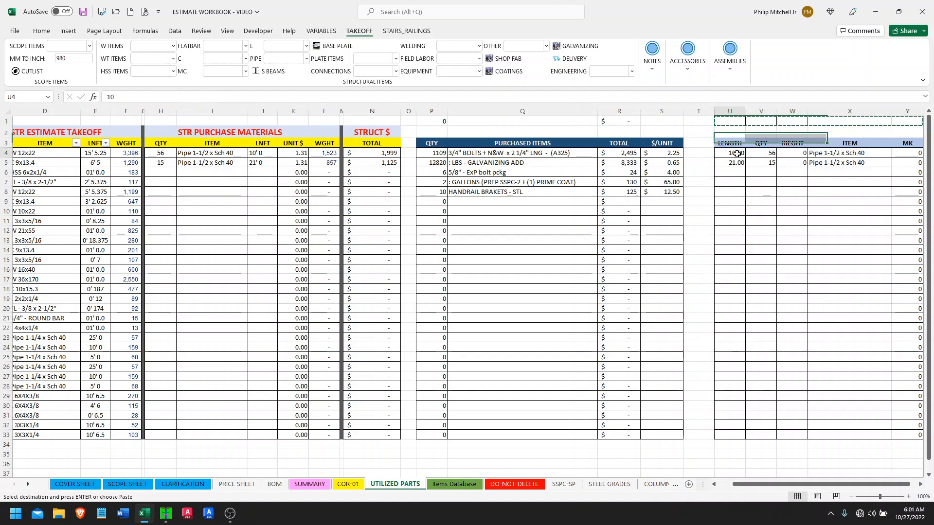
{"action": "left_click", "coordinate": [734, 434], "text": "shift"}
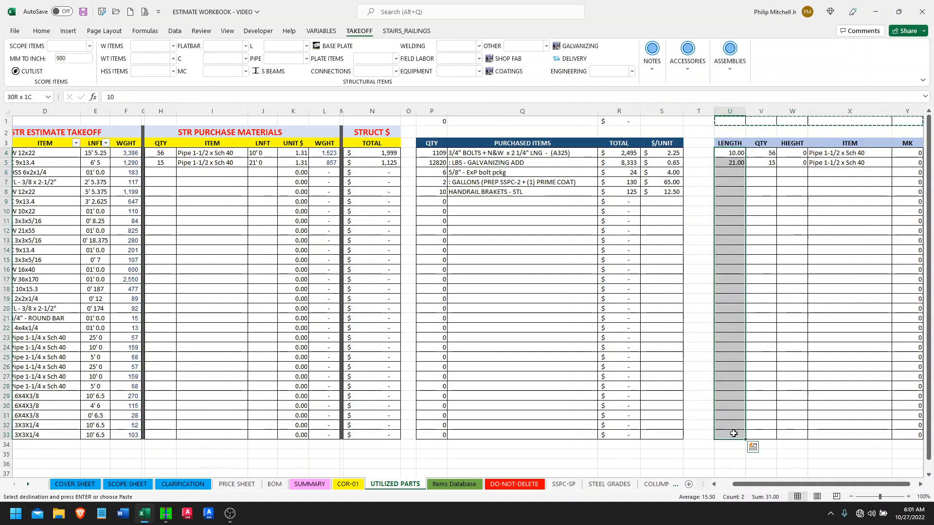
{"action": "key", "text": "ctrl+v"}
Step: Copy the cut list in U4:Y33, switch to Real Cut 1D and paste it into the parts table
{"action": "left_click_drag", "start_coordinate": [778, 486], "coordinate": [810, 485]}
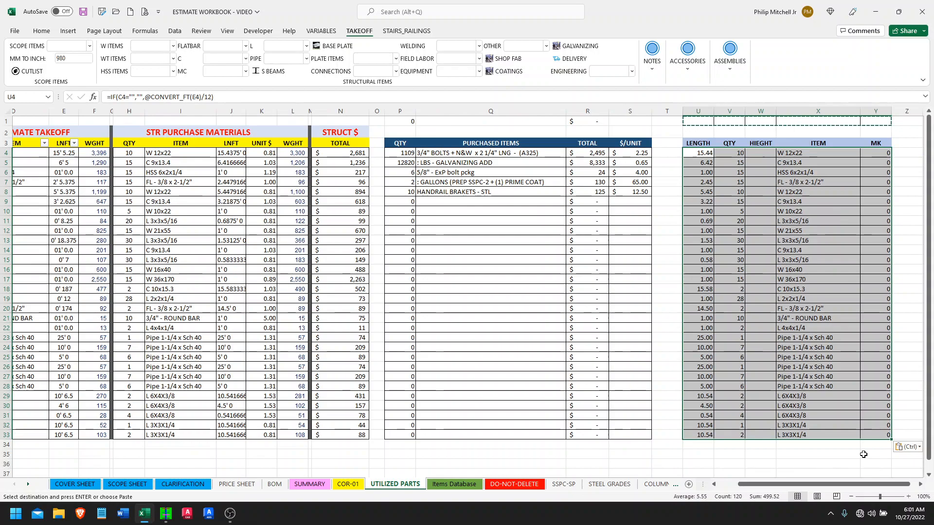
{"action": "left_click", "coordinate": [705, 154]}
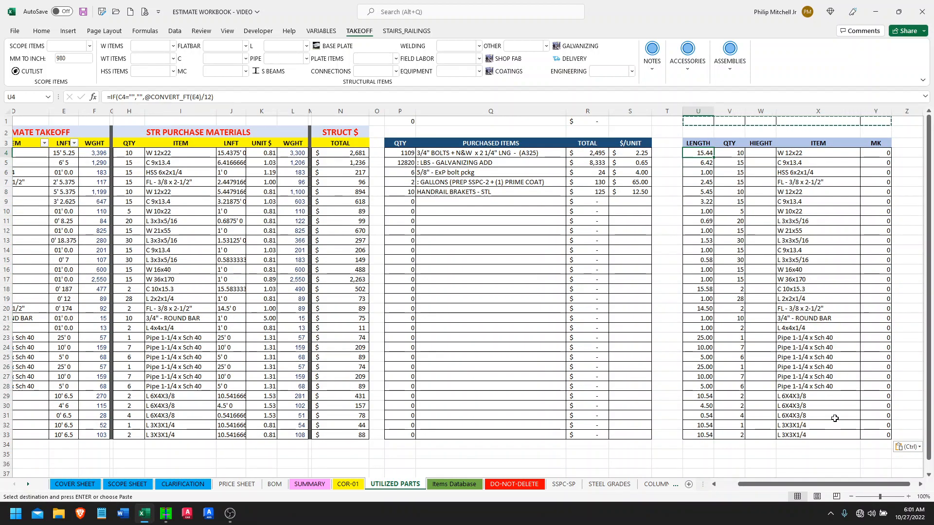
{"action": "left_click", "coordinate": [835, 434], "text": "shift"}
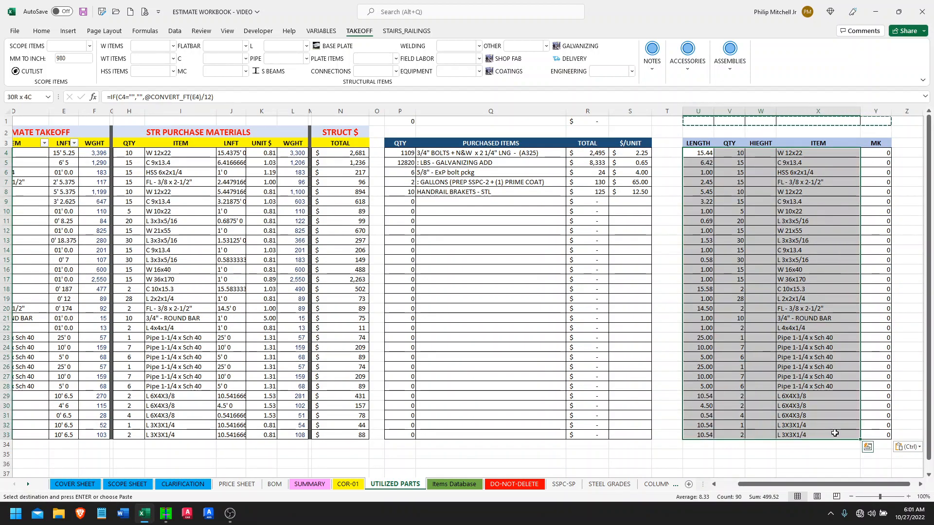
{"action": "left_click", "coordinate": [871, 431], "text": "shift"}
{"action": "key", "text": "ctrl+c"}
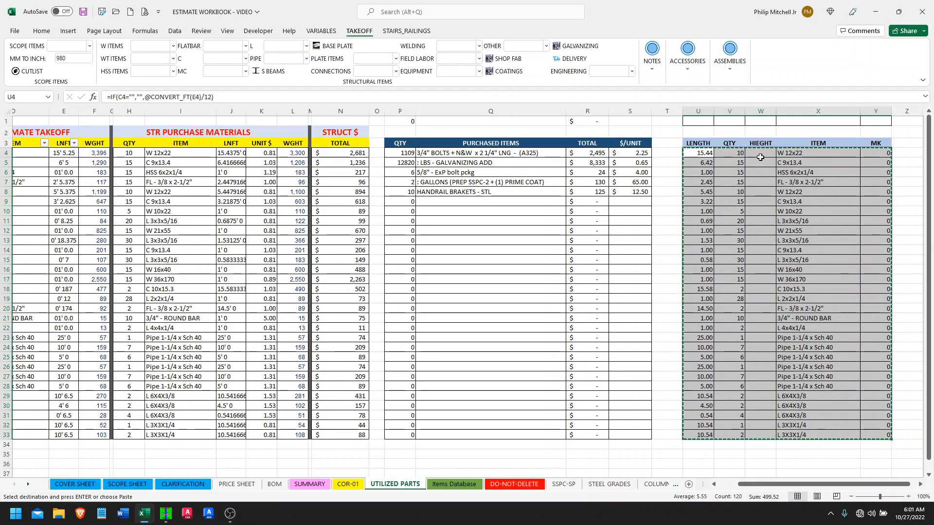
{"action": "key", "text": "alt+Tab"}
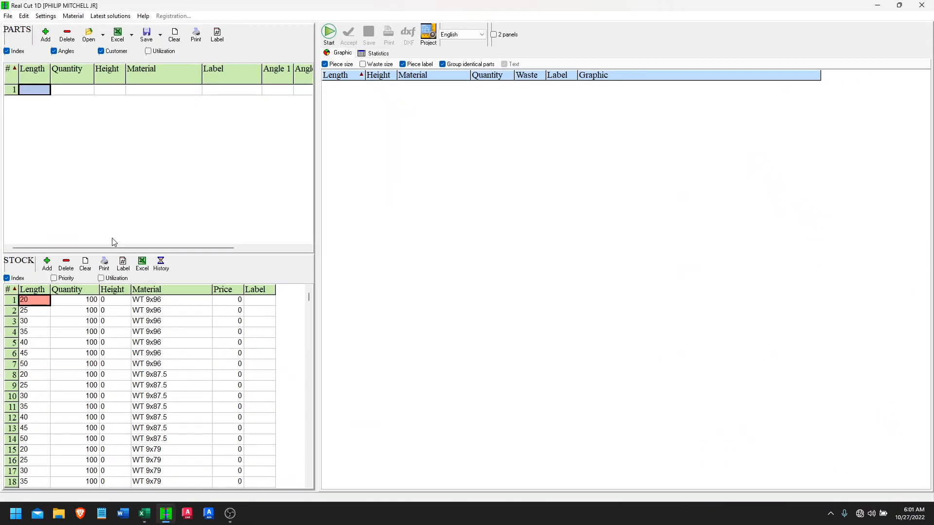
{"action": "left_click", "coordinate": [39, 91]}
{"action": "key", "text": "ctrl+v"}
Step: Run the cutting optimization on the pasted parts and display the utilized bars statistics
{"action": "left_click", "coordinate": [335, 31]}
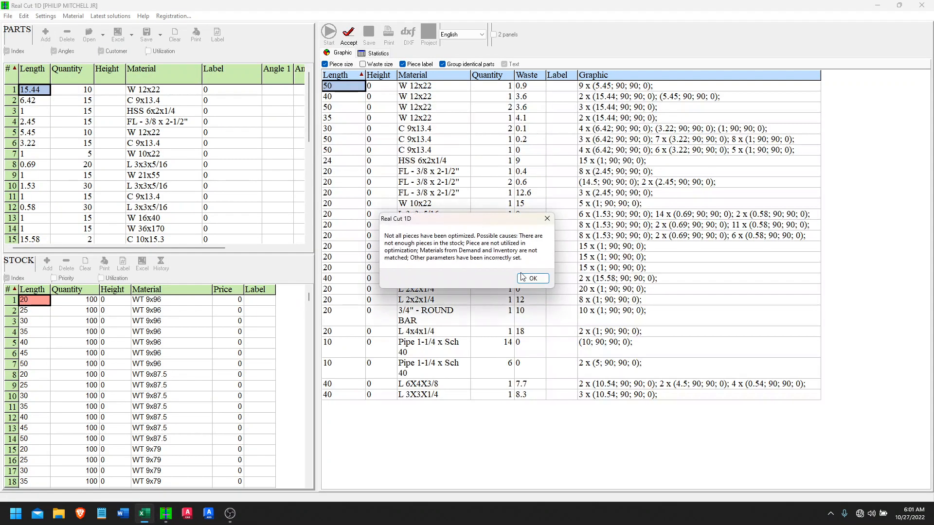
{"action": "left_click", "coordinate": [532, 280]}
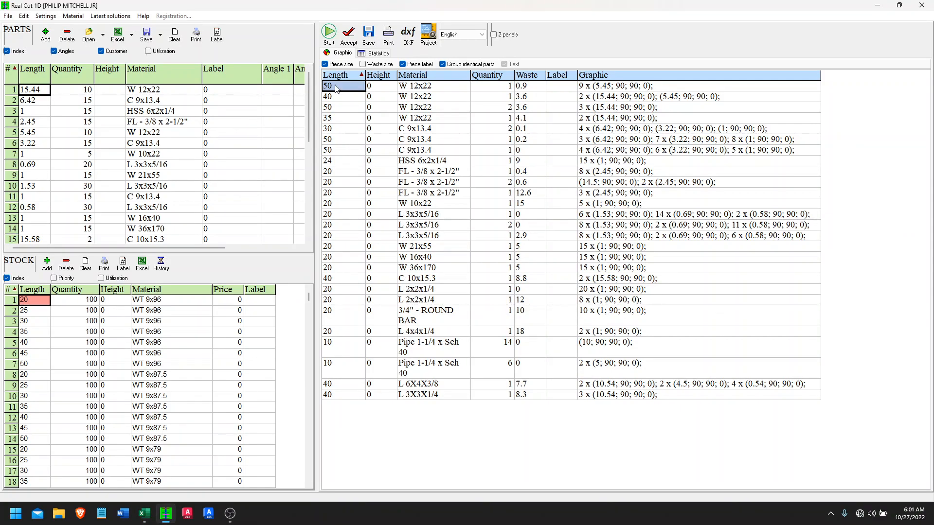
{"action": "left_click", "coordinate": [374, 54]}
{"action": "left_click", "coordinate": [374, 65]}
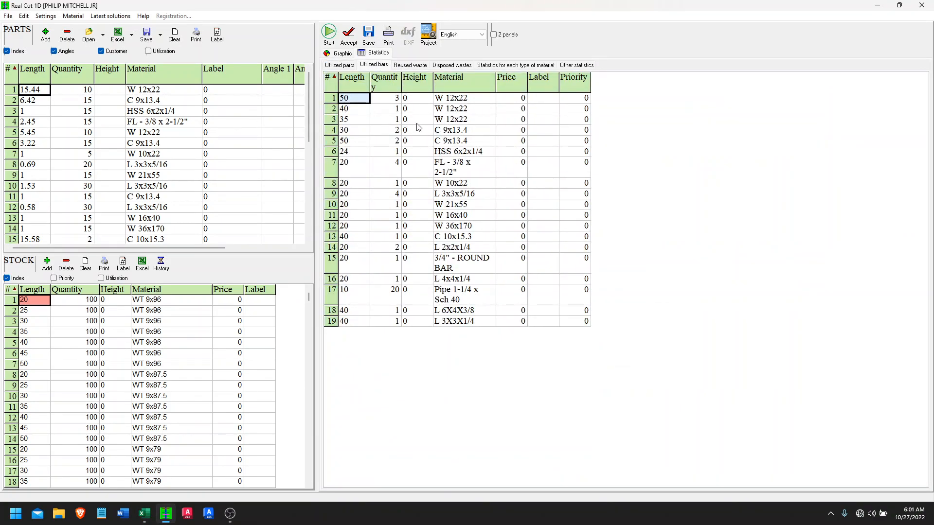
Step: Transfer the utilized bars' length, quantity, height and material to U4 in the Excel workbook, and clear the leftover rows U23:X33
{"action": "left_click", "coordinate": [471, 323], "text": "shift"}
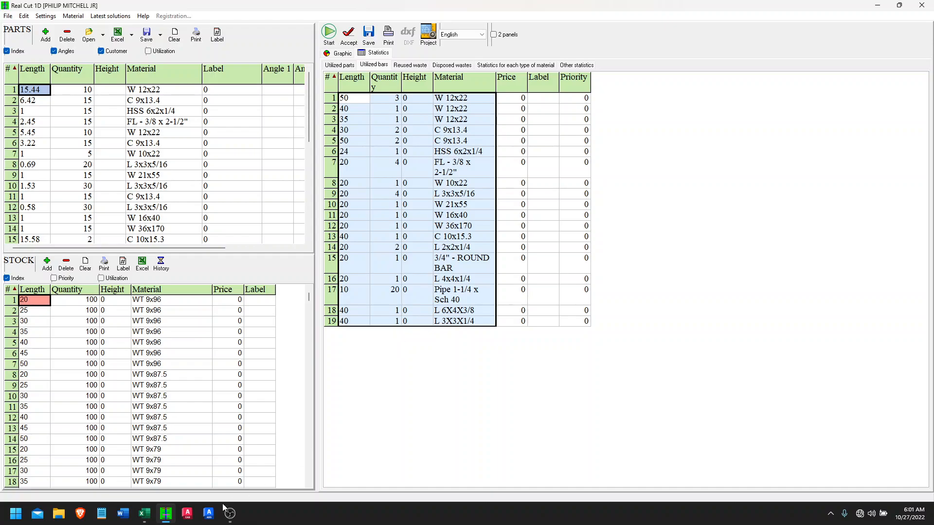
{"action": "left_click", "coordinate": [144, 513]}
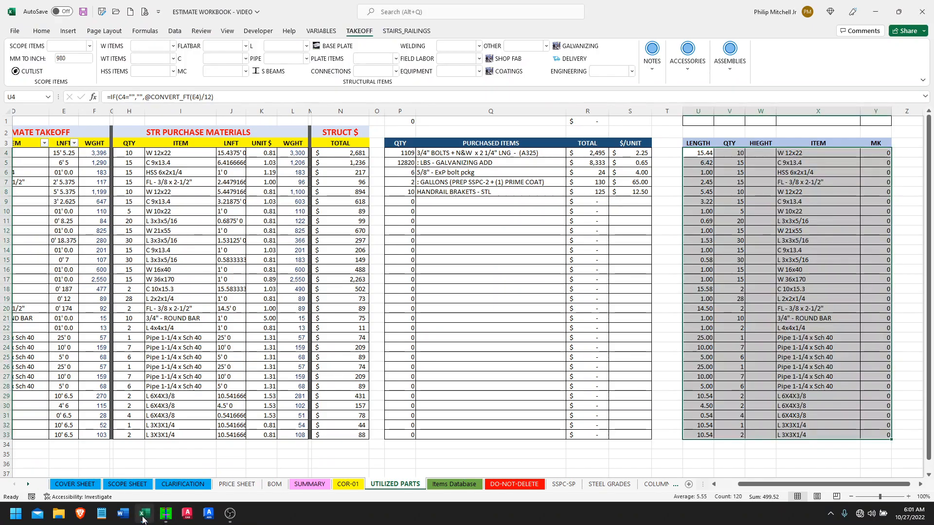
{"action": "left_click", "coordinate": [701, 154]}
{"action": "type", "text": "50.00\t3\t0\tW 12x22 40.00\t1\t0\tW 12x22 35.00\t1\t0\tW 12x22 30.00\t2\t0\tC 9x13.4 50.00\t2\t0\tC 9x13.4 24.00\t1\t0\tHSS 6x2x1/4 20.00\t4\t0\tFL - 3/8 x 2-1/2\" 20.00\t1\t0\tW 10x22 20.00\t4\t0\tL 3x3x5/16 20.00\t1\t0\tW 21x55 20.00\t1\t0\tW 16x40 20.00\t1\t0\tW 36x170 40.00\t1\t0\tC 10x15.3 20.00\t2\t0\tL 2x2x1/4 20.00\t1\t0\t3/4\" - ROUND BAR 20.00\t1\t0\tL 4x4x1/4 10.00\t20\t0\tPipe 1-1/4 x Sch 40 40.00\t1\t0\tL 6X4X3/8 40.00\t1\t0\tL 3X3X1/4"}
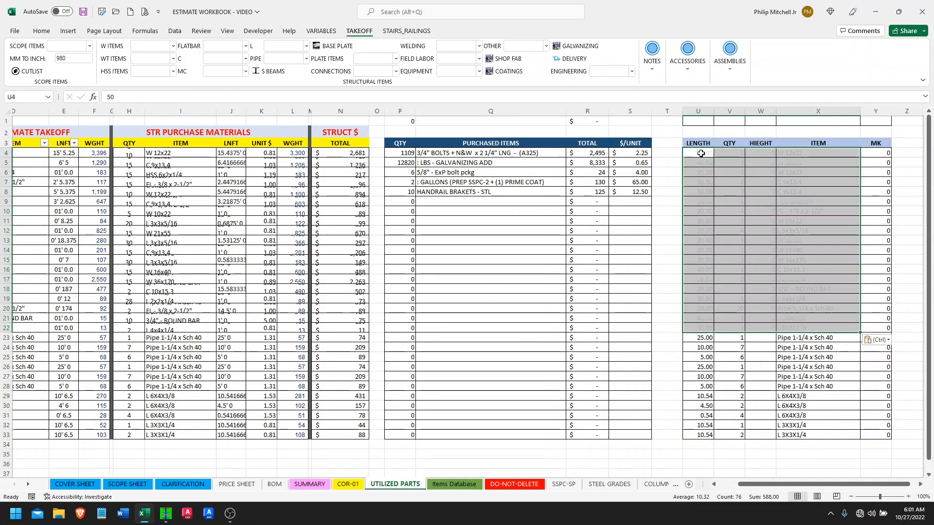
{"action": "left_click_drag", "start_coordinate": [703, 338], "coordinate": [807, 435]}
{"action": "key", "text": "Delete"}
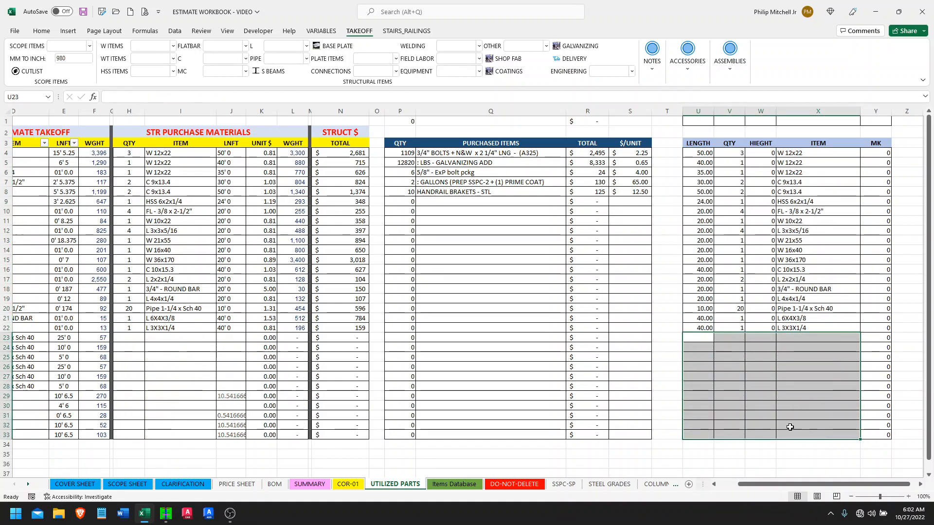
Step: Review the quantities, lengths and unit prices of the structural purchase materials in H4:K22
{"action": "left_click_drag", "start_coordinate": [129, 153], "coordinate": [258, 333]}
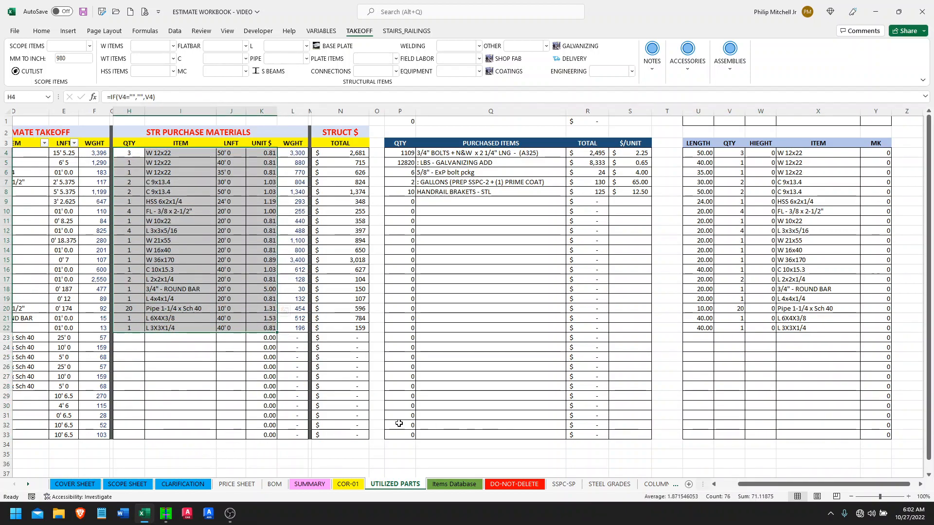
{"action": "scroll", "coordinate": [400, 423], "scroll_direction": "down", "scroll_amount": 3}
{"action": "scroll", "coordinate": [369, 378], "scroll_direction": "up", "scroll_amount": 2}
{"action": "scroll", "coordinate": [369, 377], "scroll_direction": "left", "scroll_amount": 3}
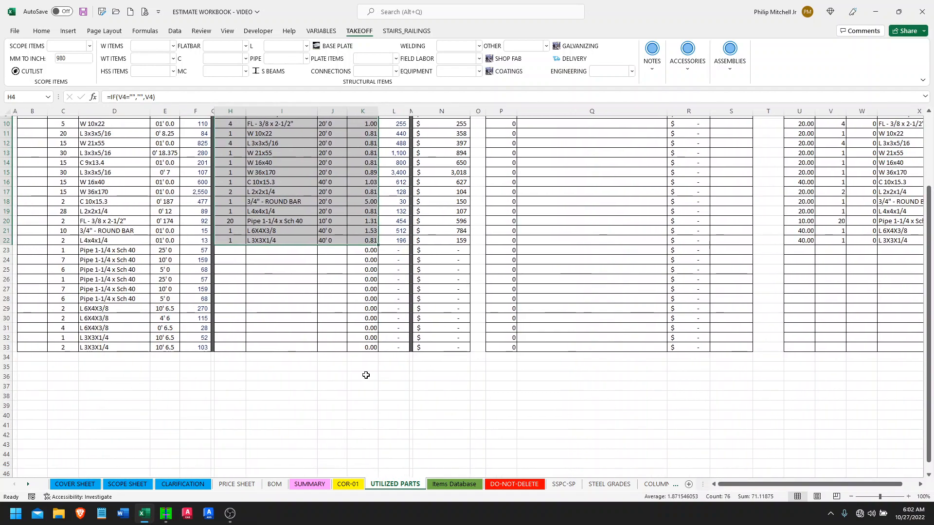
{"action": "scroll", "coordinate": [386, 363], "scroll_direction": "up", "scroll_amount": 1}
{"action": "left_click_drag", "start_coordinate": [367, 154], "coordinate": [355, 328]}
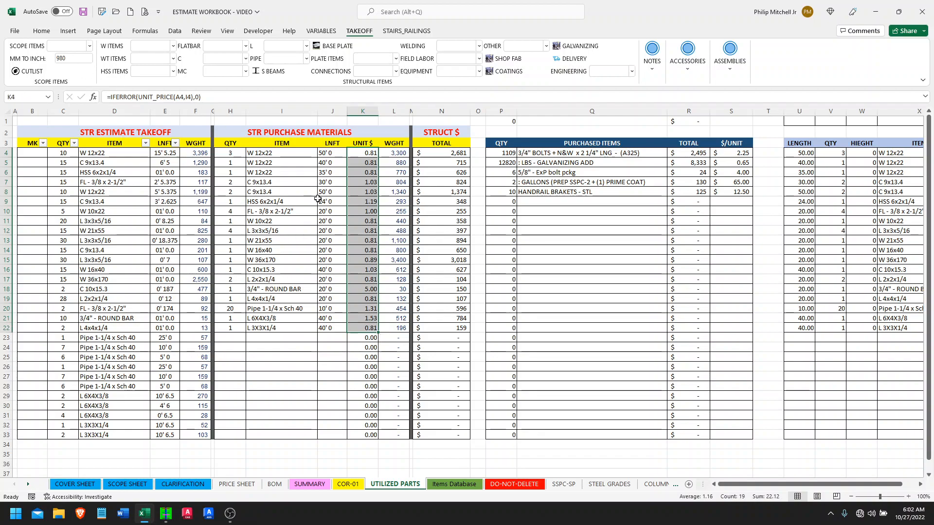
{"action": "left_click_drag", "start_coordinate": [332, 154], "coordinate": [341, 202]}
{"action": "left_click", "coordinate": [233, 162]}
{"action": "left_click", "coordinate": [240, 173]}
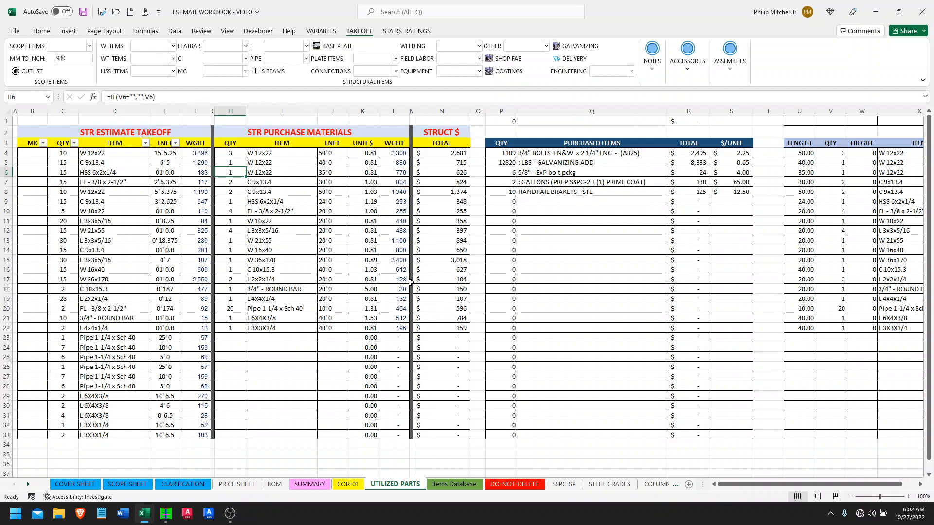
{"action": "scroll", "coordinate": [382, 421], "scroll_direction": "down", "scroll_amount": 2}
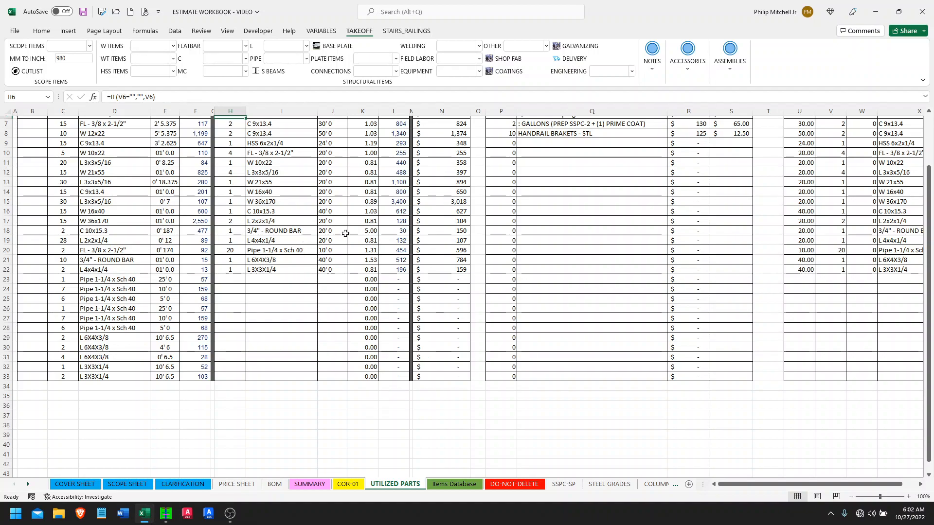
Step: Display the estimate variables and examine the sum total and structural materials cost in the BOM sheet's summary
{"action": "left_click", "coordinate": [322, 31]}
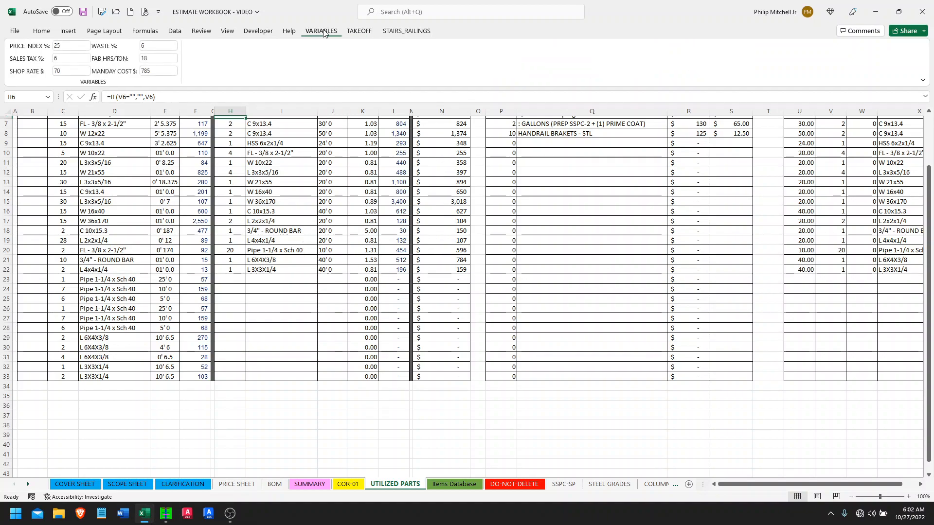
{"action": "left_click", "coordinate": [275, 485]}
{"action": "scroll", "coordinate": [433, 342], "scroll_direction": "down", "scroll_amount": 7}
{"action": "scroll", "coordinate": [433, 342], "scroll_direction": "down", "scroll_amount": 14}
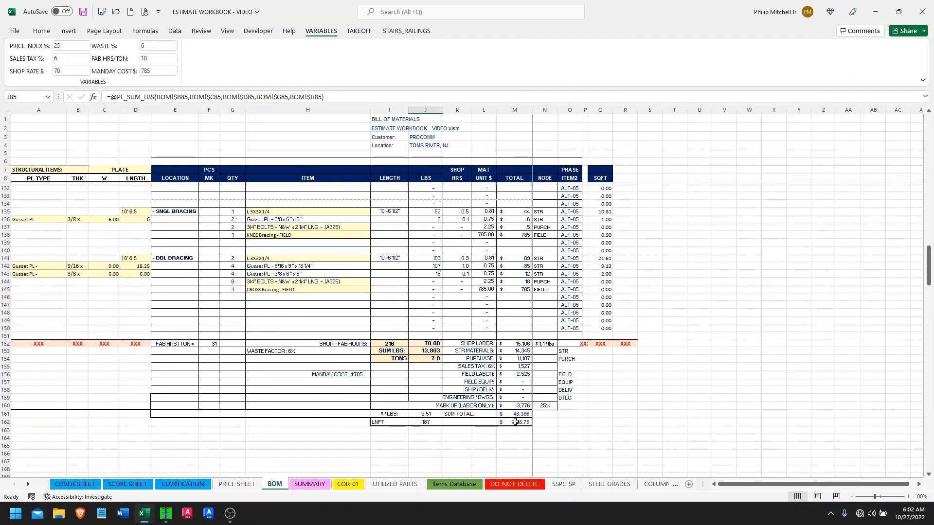
{"action": "left_click", "coordinate": [518, 414]}
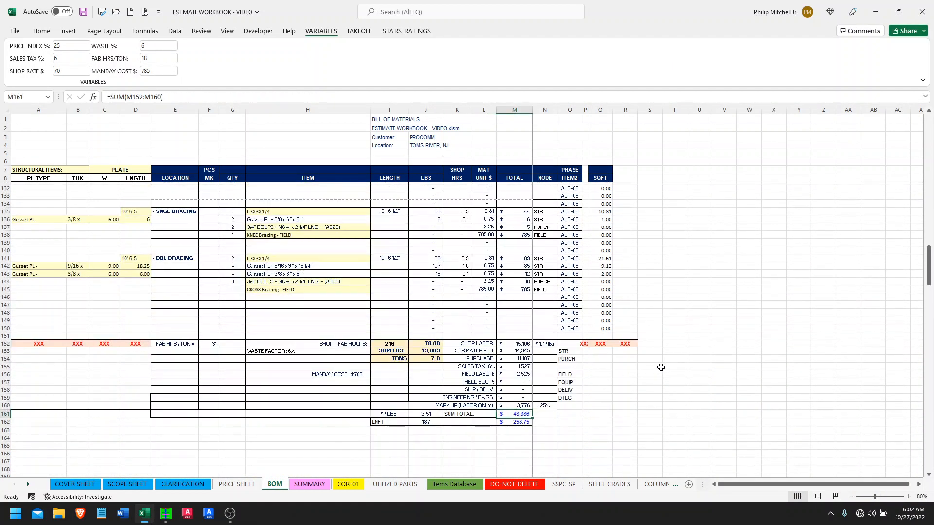
{"action": "left_click", "coordinate": [518, 351]}
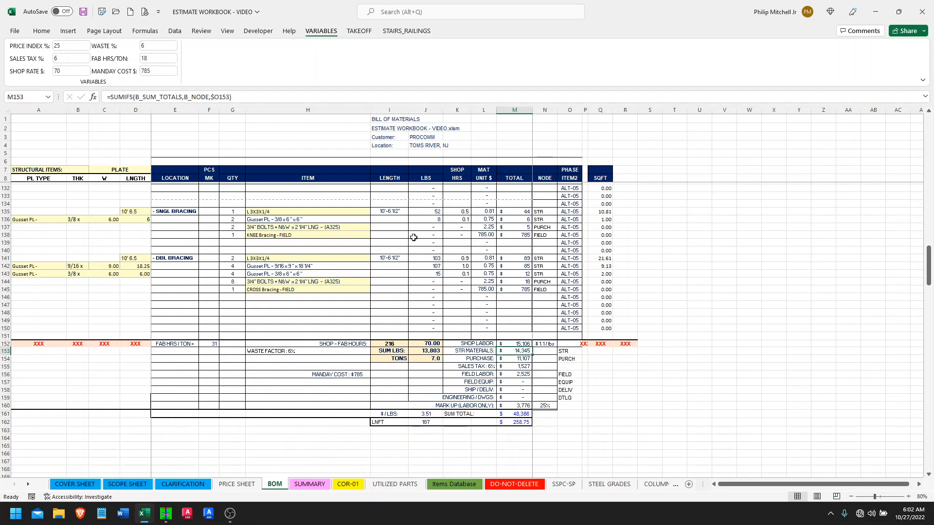
Step: Set the waste percentage to 50 and check the structural materials cost in M153
{"action": "left_click", "coordinate": [157, 48]}
{"action": "type", "text": "50"}
{"action": "key", "text": "Return"}
{"action": "left_click", "coordinate": [539, 354]}
{"action": "left_click", "coordinate": [517, 354]}
Step: Set the waste percentage to 25 for the BOM totals and return to the UTILIZED PARTS sheet
{"action": "left_click", "coordinate": [154, 45]}
{"action": "type", "text": "25"}
{"action": "key", "text": "Return"}
{"action": "left_click", "coordinate": [475, 351]}
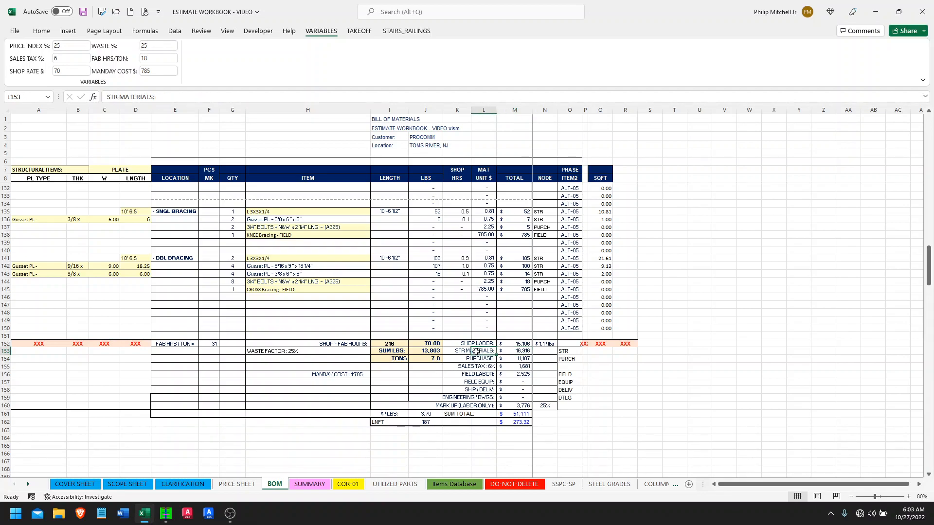
{"action": "left_click", "coordinate": [510, 349]}
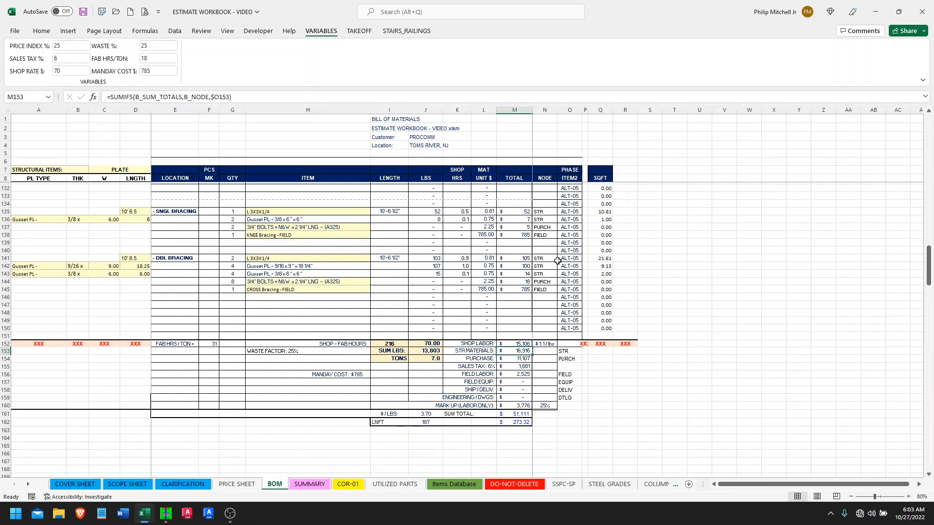
{"action": "left_click", "coordinate": [484, 358]}
{"action": "left_click", "coordinate": [517, 350]}
{"action": "left_click", "coordinate": [395, 484]}
{"action": "scroll", "coordinate": [369, 394], "scroll_direction": "up", "scroll_amount": 2}
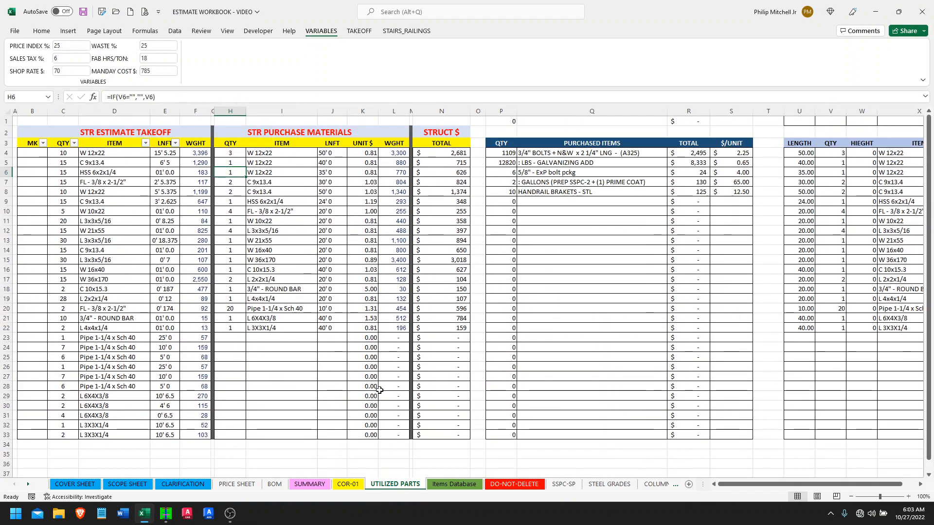
Step: Sum the structural material totals in N4:N24 and compare them with the structural materials cost in the BOM summary
{"action": "left_click_drag", "start_coordinate": [445, 158], "coordinate": [444, 349]}
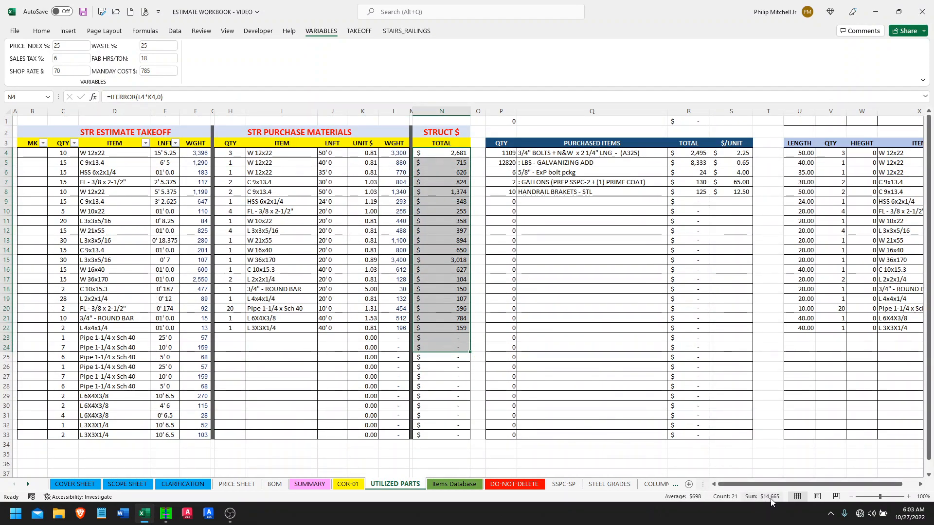
{"action": "left_click", "coordinate": [447, 446]}
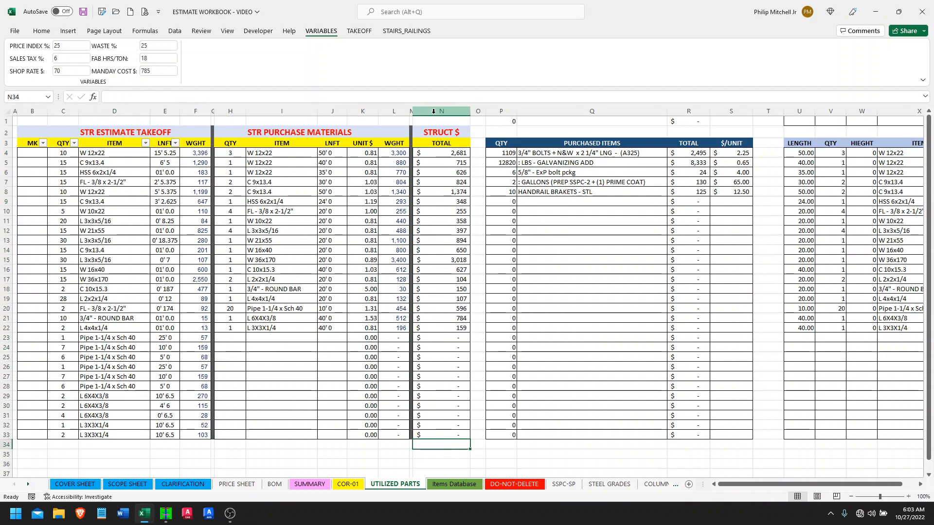
{"action": "left_click", "coordinate": [275, 485]}
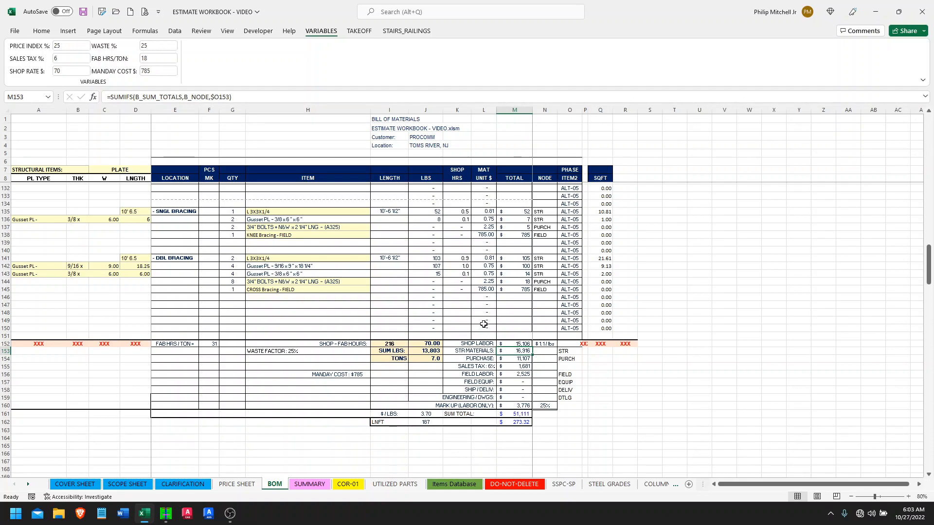
{"action": "key", "text": "ctrl+Page_Down"}
{"action": "key", "text": "ctrl+Page_Down"}
{"action": "key", "text": "ctrl+Page_Down"}
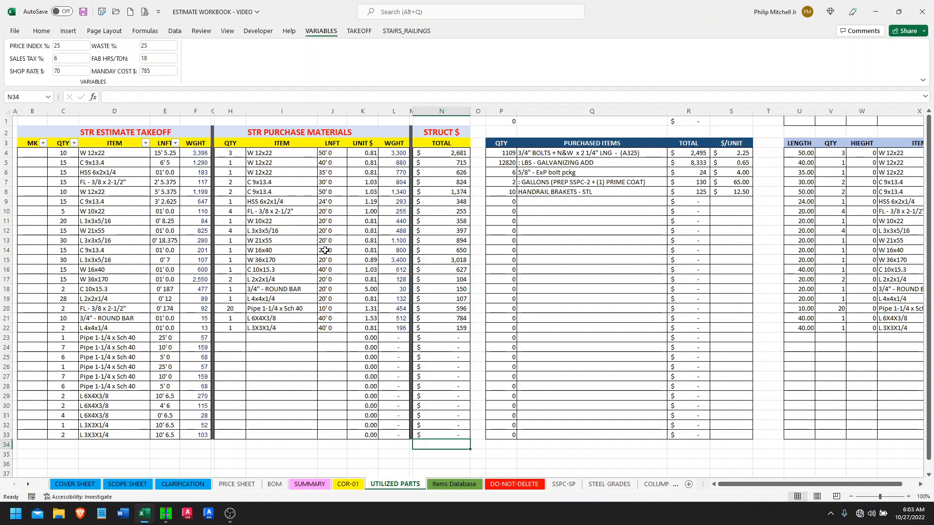
Step: Look through the SCOPE SHEET, CLARIFICATION and PRICE SHEET worksheets and the ALT-05 items in the BOM
{"action": "left_click", "coordinate": [142, 485]}
{"action": "left_click", "coordinate": [116, 485]}
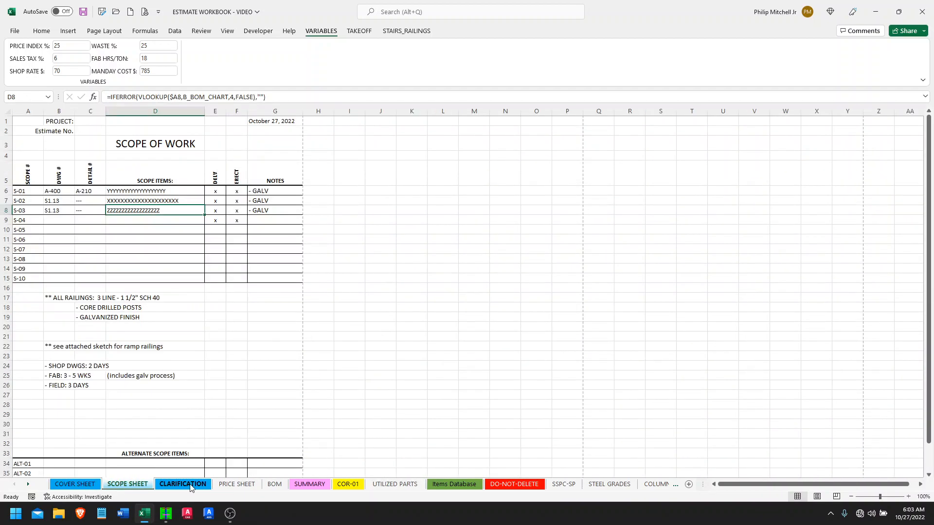
{"action": "left_click", "coordinate": [183, 485]}
{"action": "left_click", "coordinate": [236, 485]}
{"action": "left_click", "coordinate": [274, 485]}
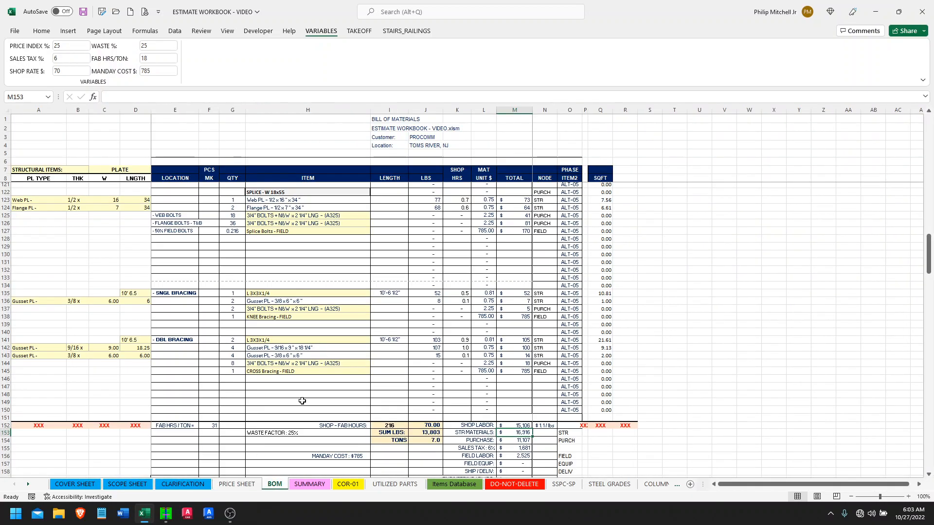
{"action": "scroll", "coordinate": [235, 350], "scroll_direction": "up", "scroll_amount": 5}
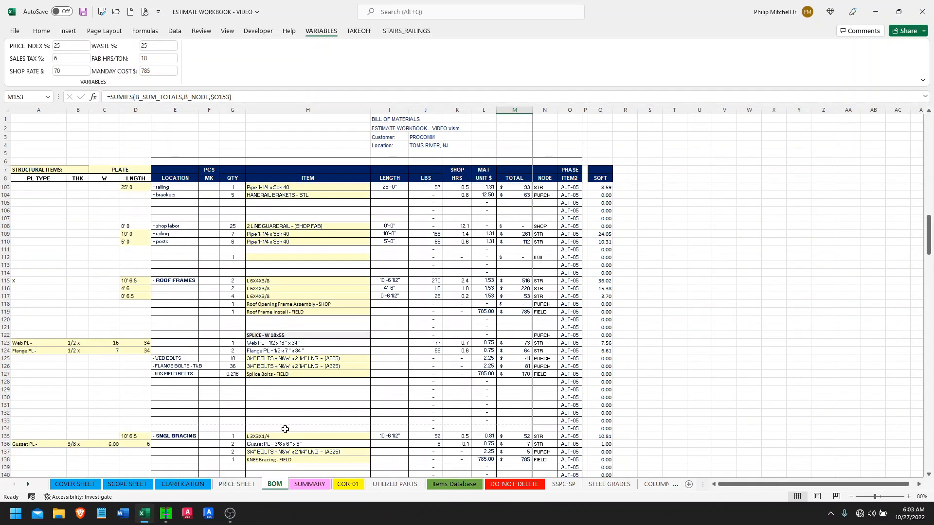
{"action": "scroll", "coordinate": [285, 429], "scroll_direction": "up", "scroll_amount": 4}
Step: Examine the scope, alternate and bid item cost breakdowns on the SUMMARY sheet
{"action": "left_click", "coordinate": [309, 485]}
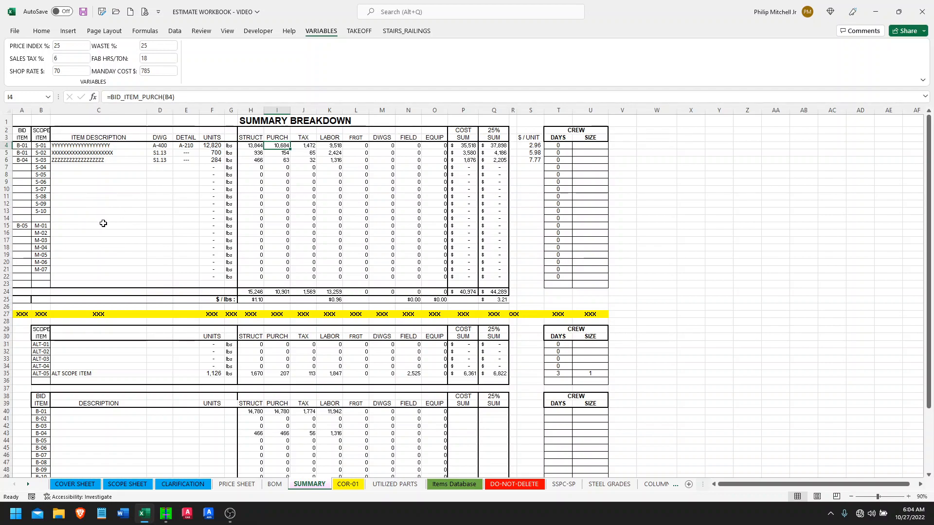
{"action": "scroll", "coordinate": [103, 223], "scroll_direction": "down", "scroll_amount": 2}
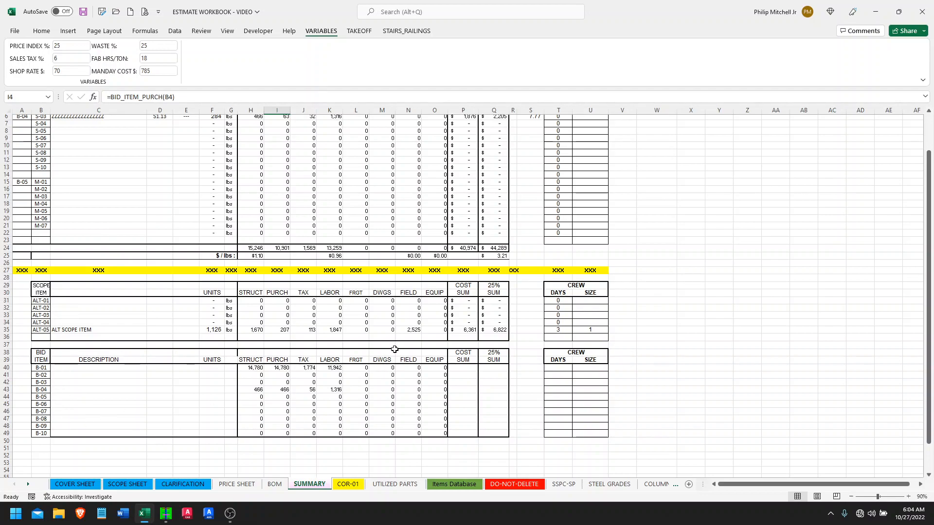
{"action": "scroll", "coordinate": [394, 349], "scroll_direction": "up", "scroll_amount": 2}
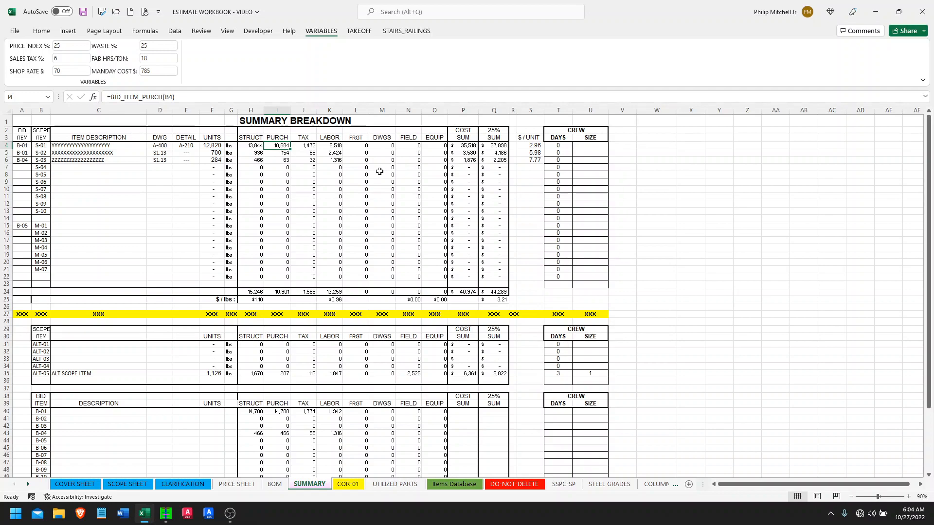
Step: Examine the labor and material costs of the COR-01 change order request alongside the BOM sheet
{"action": "left_click", "coordinate": [348, 484]}
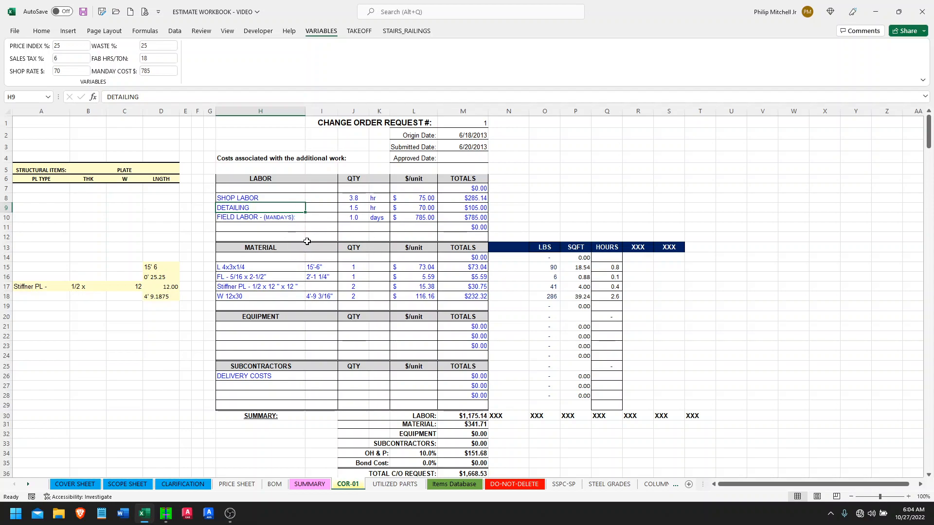
{"action": "left_click", "coordinate": [275, 485]}
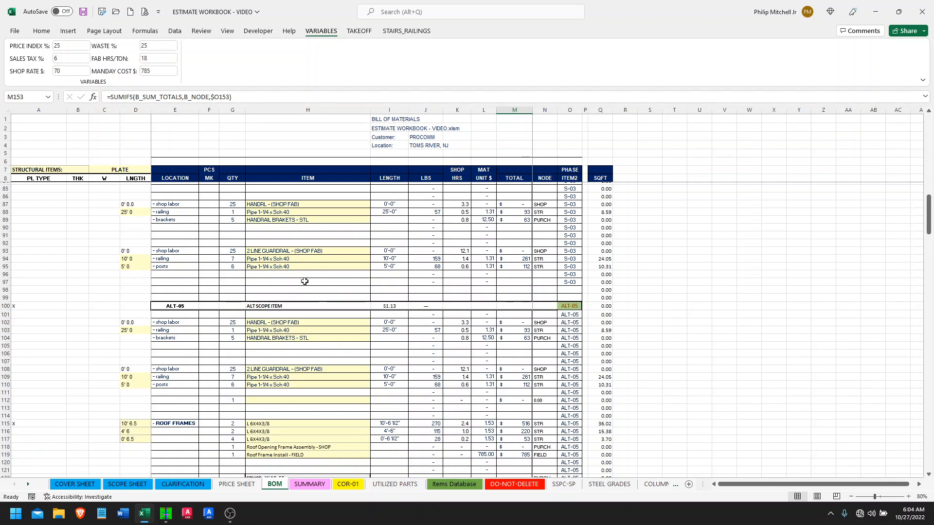
{"action": "left_click", "coordinate": [341, 485]}
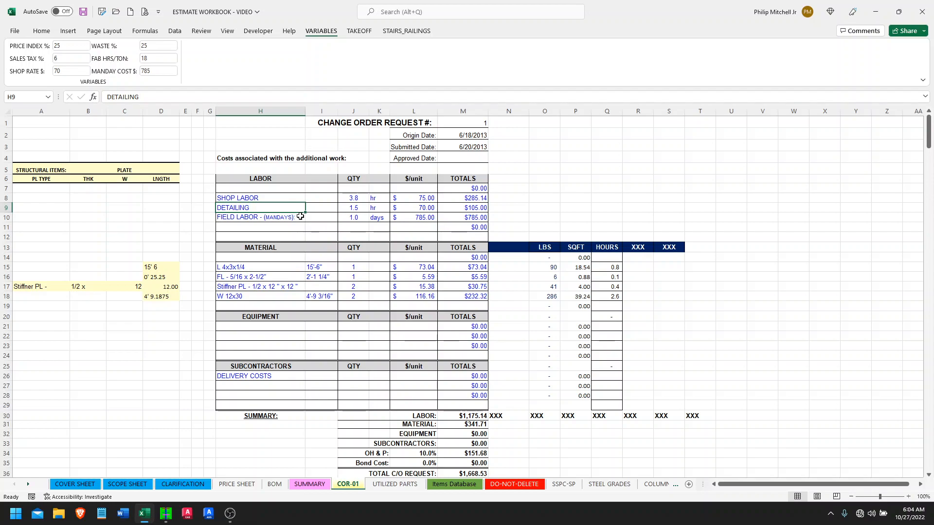
{"action": "left_click", "coordinate": [280, 485]}
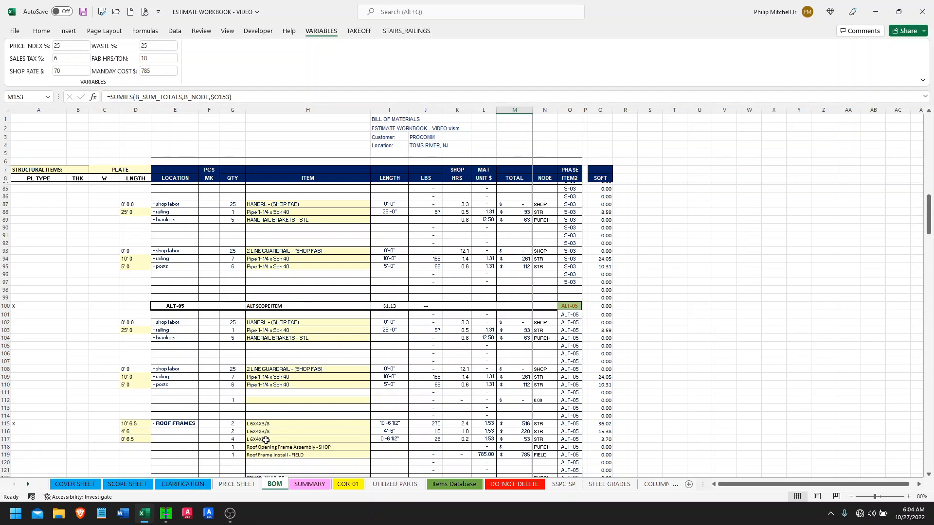
Step: Look over the BOM scope items and the SUMMARY, COR-01 and UTILIZED PARTS sheets, ending at the start of the BOM
{"action": "scroll", "coordinate": [253, 468], "scroll_direction": "up", "scroll_amount": 7}
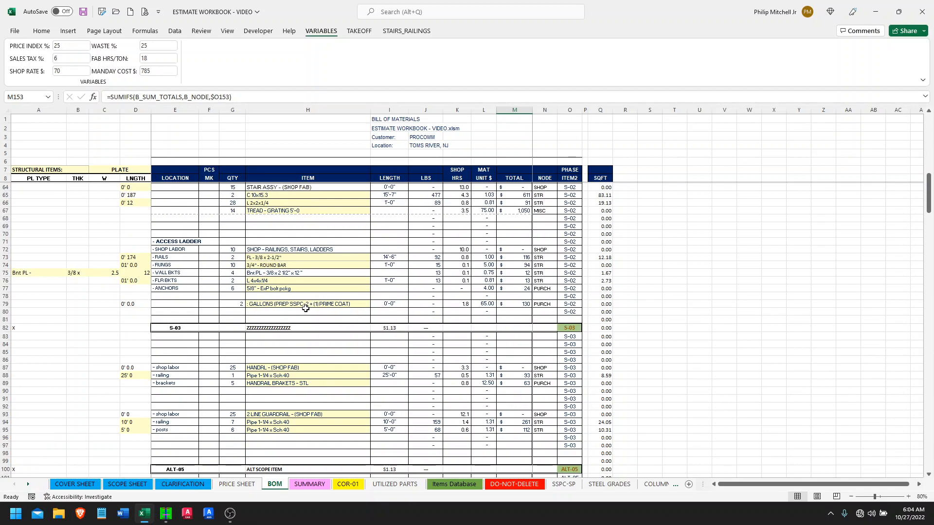
{"action": "scroll", "coordinate": [306, 308], "scroll_direction": "down", "scroll_amount": 5}
{"action": "left_click", "coordinate": [310, 484]}
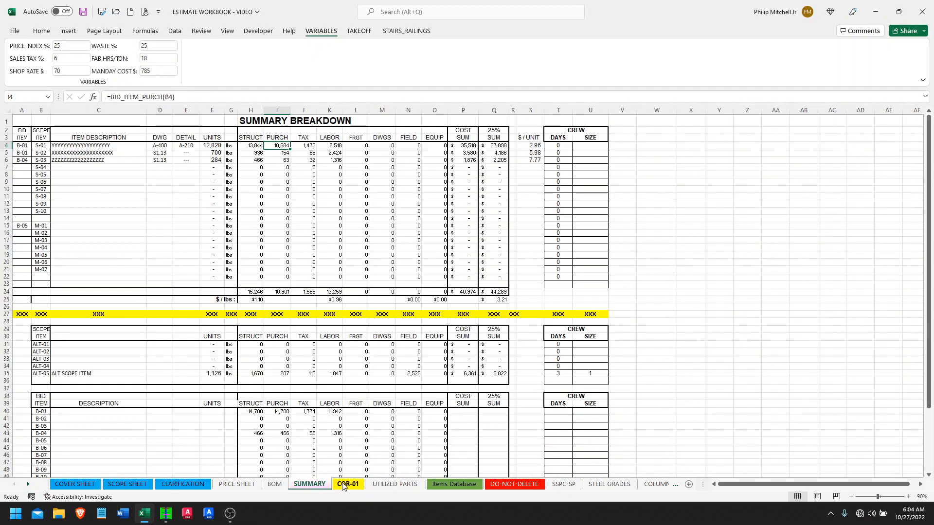
{"action": "left_click", "coordinate": [346, 484]}
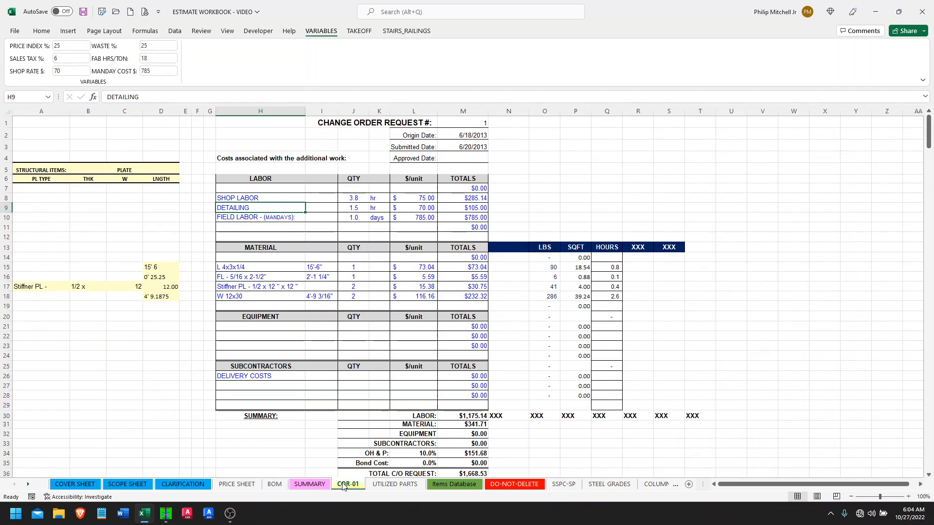
{"action": "left_click", "coordinate": [395, 484]}
{"action": "left_click", "coordinate": [275, 484]}
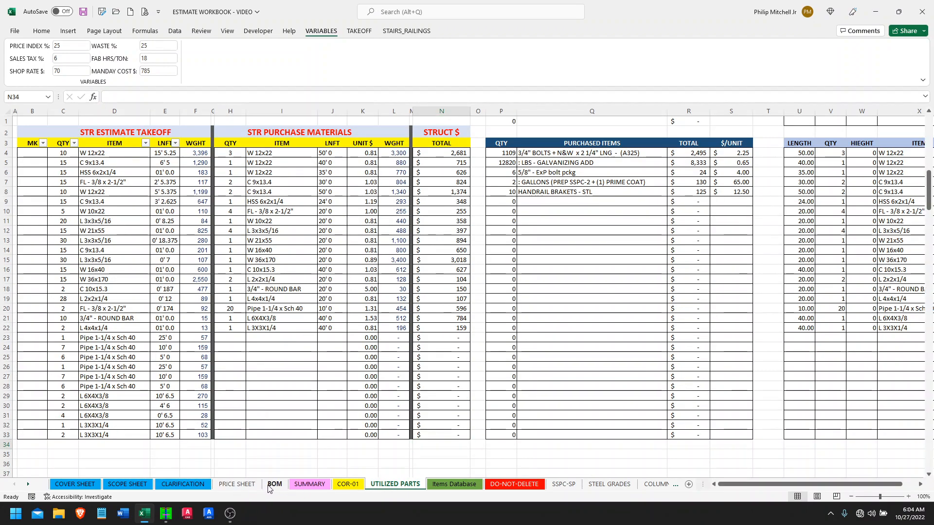
{"action": "scroll", "coordinate": [342, 273], "scroll_direction": "down", "scroll_amount": 3}
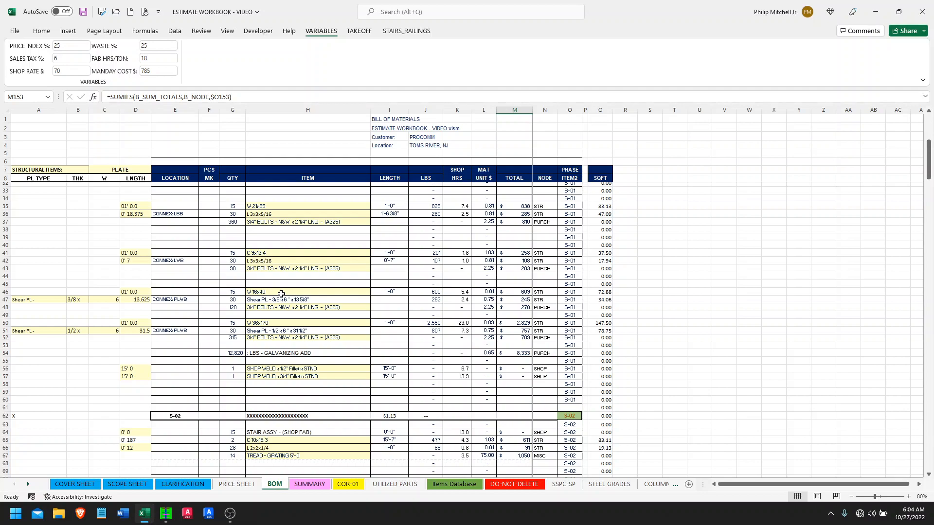
{"action": "scroll", "coordinate": [282, 294], "scroll_direction": "up", "scroll_amount": 8}
Step: Insert a daily crane item in BOM cell H58 and choose HYDRAULIC - 70 TON x DAY
{"action": "left_click", "coordinate": [359, 31]}
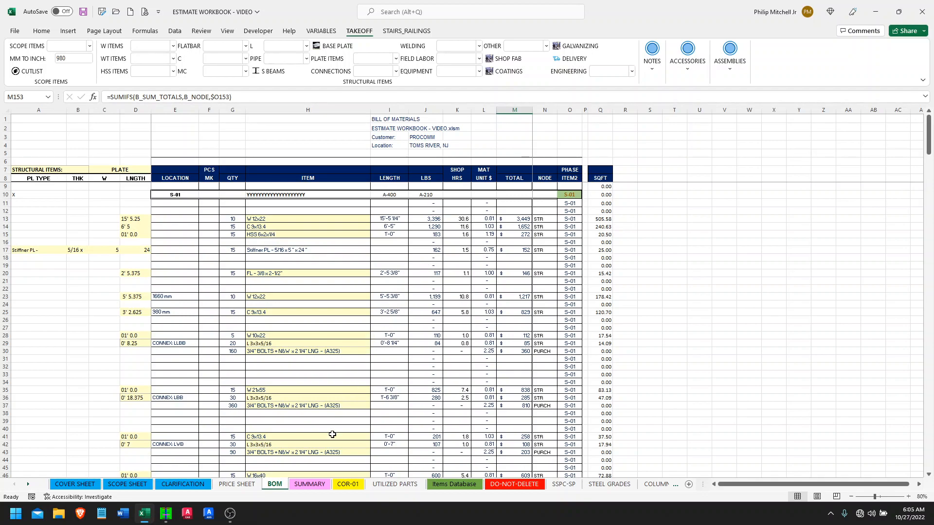
{"action": "left_click", "coordinate": [311, 484]}
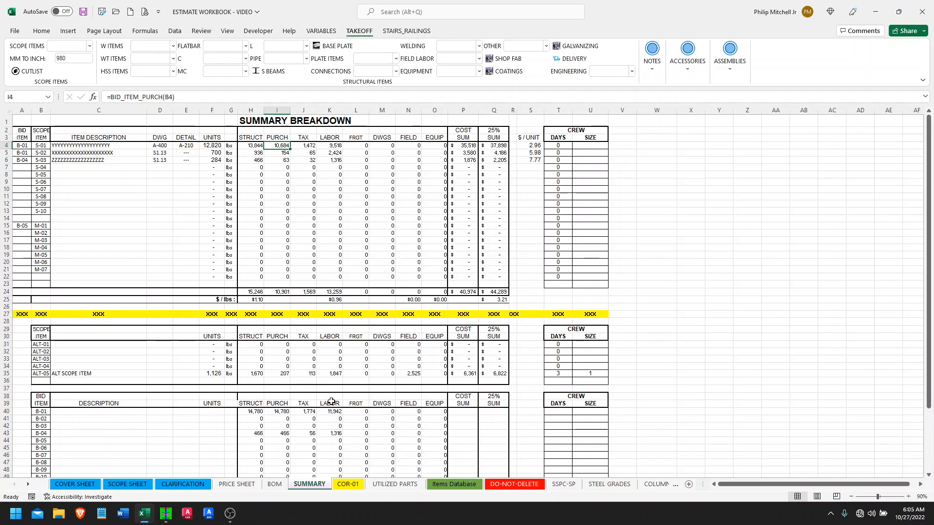
{"action": "left_click", "coordinate": [274, 484]}
{"action": "scroll", "coordinate": [278, 380], "scroll_direction": "down", "scroll_amount": 11}
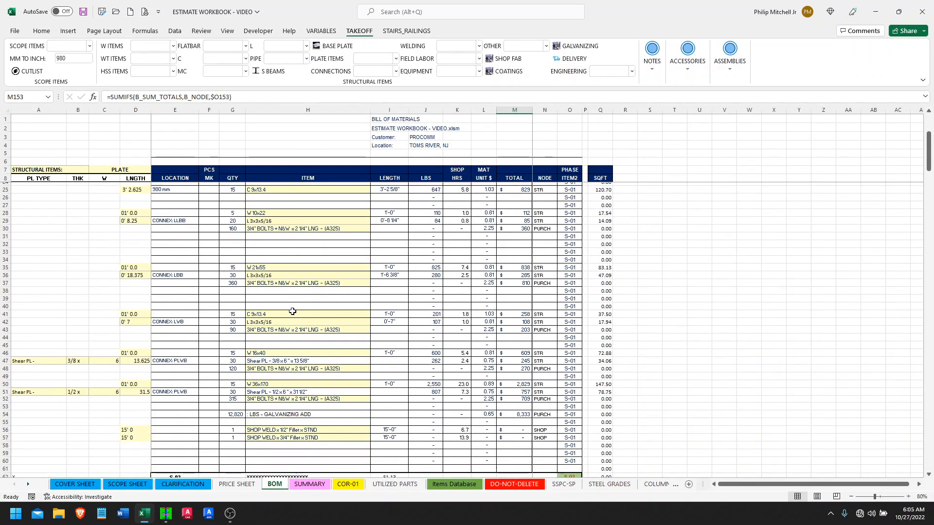
{"action": "left_click", "coordinate": [294, 303]}
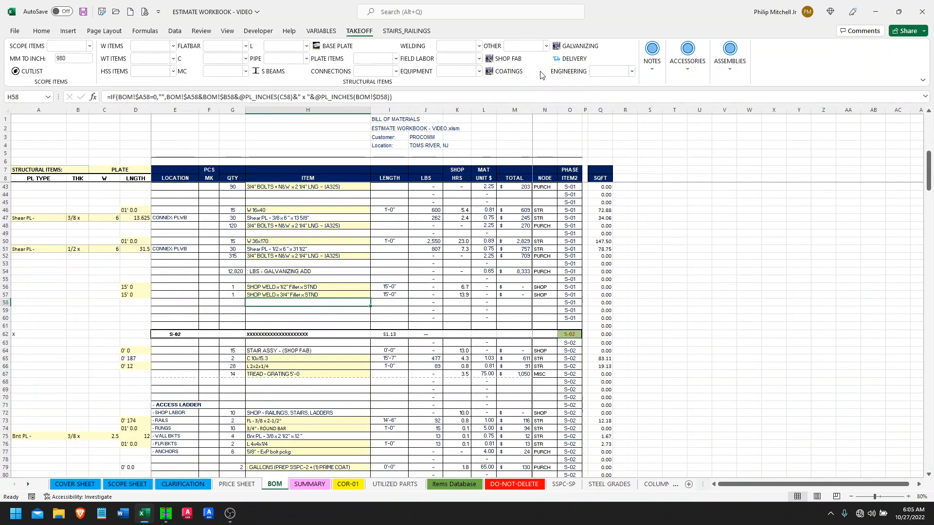
{"action": "left_click", "coordinate": [475, 71]}
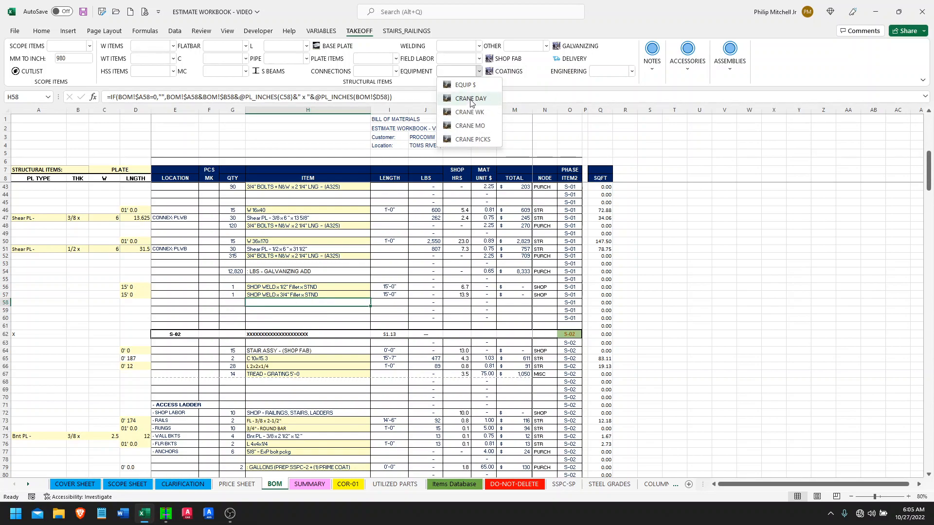
{"action": "left_click", "coordinate": [471, 98]}
{"action": "left_click", "coordinate": [374, 303]}
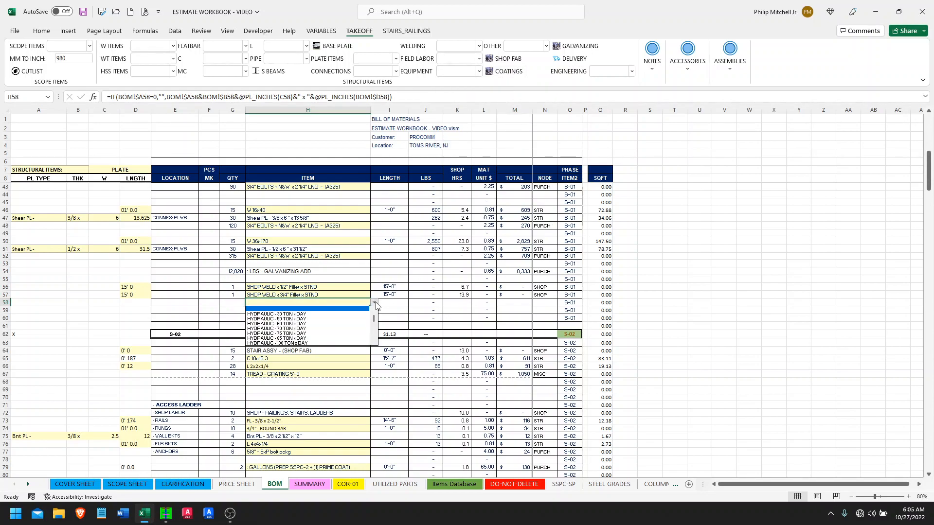
{"action": "left_click", "coordinate": [311, 329]}
{"action": "key", "text": "Return"}
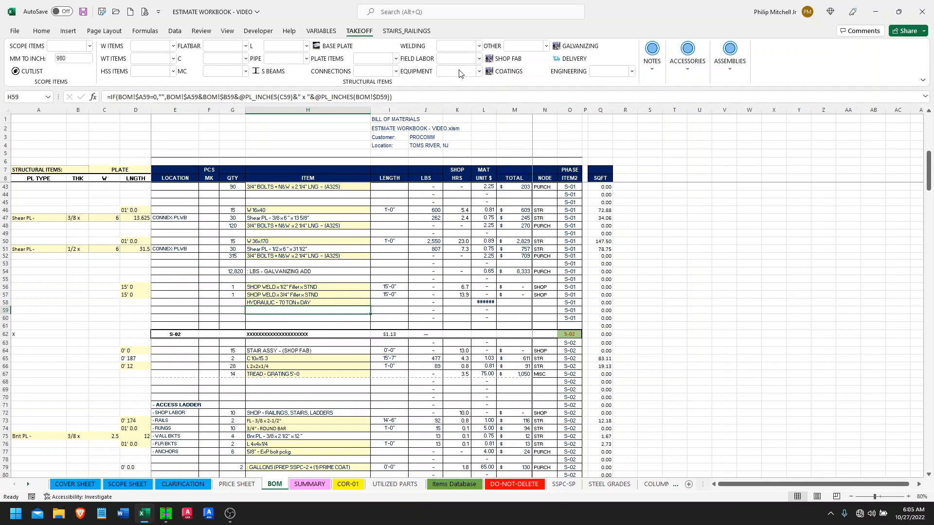
Step: Insert a monthly crane item in BOM cell H59 and choose HYDRAULIC - 75 TON x MO
{"action": "left_click", "coordinate": [479, 71]}
{"action": "left_click", "coordinate": [466, 125]}
{"action": "left_click", "coordinate": [374, 310]}
{"action": "left_click", "coordinate": [314, 338]}
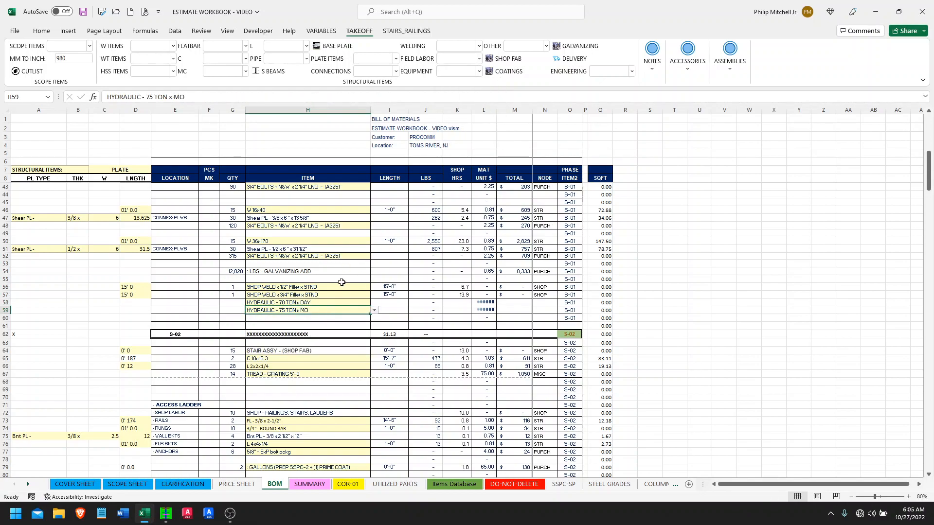
Step: Review the S-01 items at the start of the BOM and the purchase materials on the UTILIZED PARTS sheet
{"action": "scroll", "coordinate": [335, 309], "scroll_direction": "up", "scroll_amount": 11}
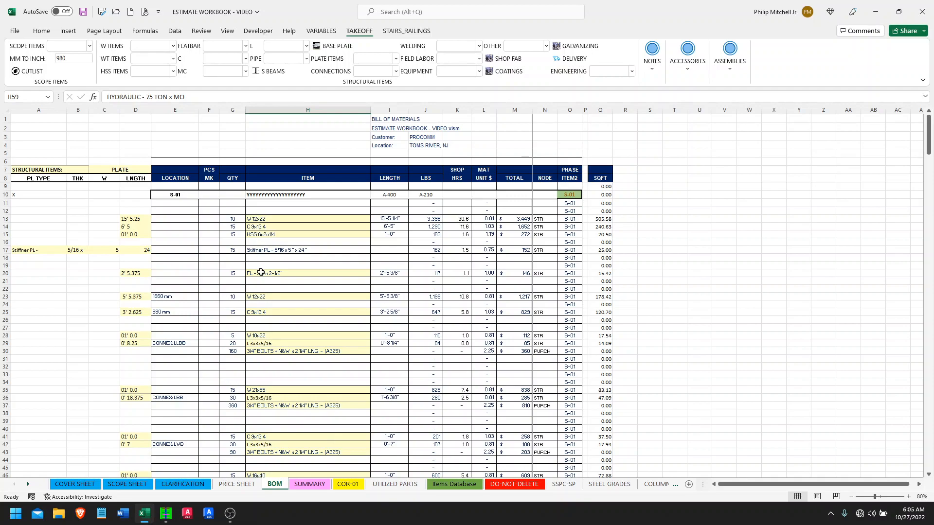
{"action": "scroll", "coordinate": [261, 274], "scroll_direction": "down", "scroll_amount": 2}
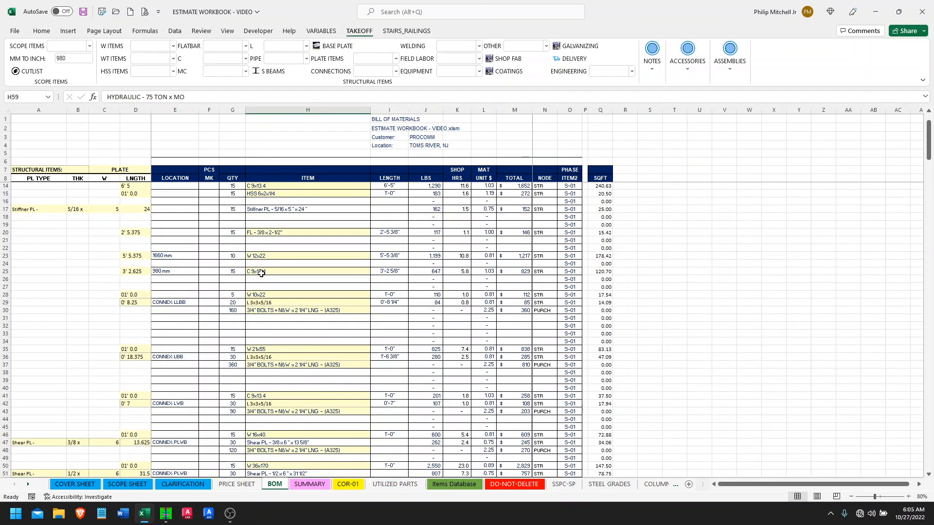
{"action": "scroll", "coordinate": [261, 273], "scroll_direction": "up", "scroll_amount": 2}
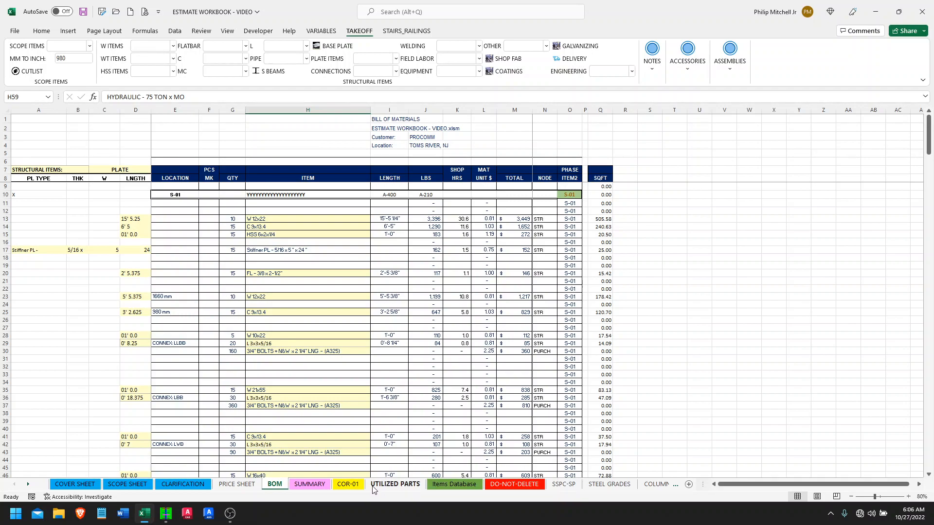
{"action": "left_click", "coordinate": [391, 484]}
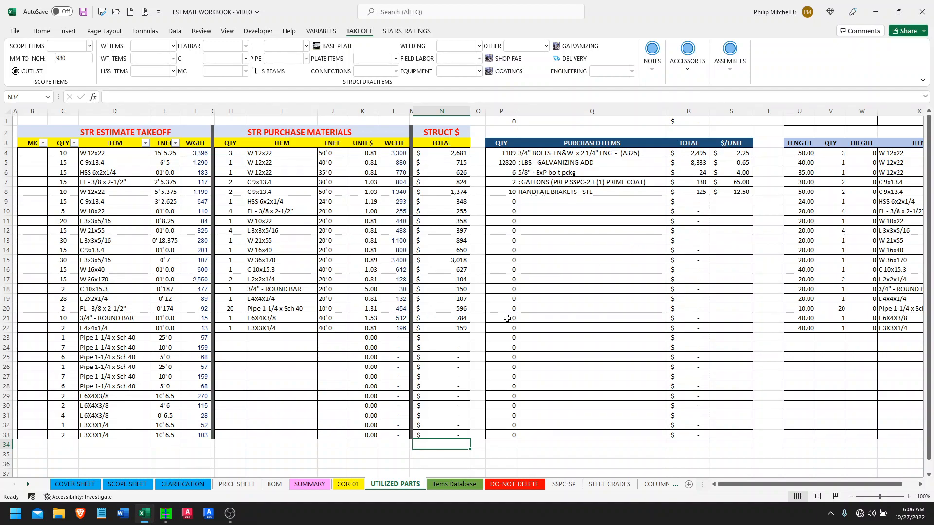
Step: Return to the BOM and look over the available notes, accessories, assemblies, and stair, railing and ladder takeoff options
{"action": "left_click", "coordinate": [274, 484]}
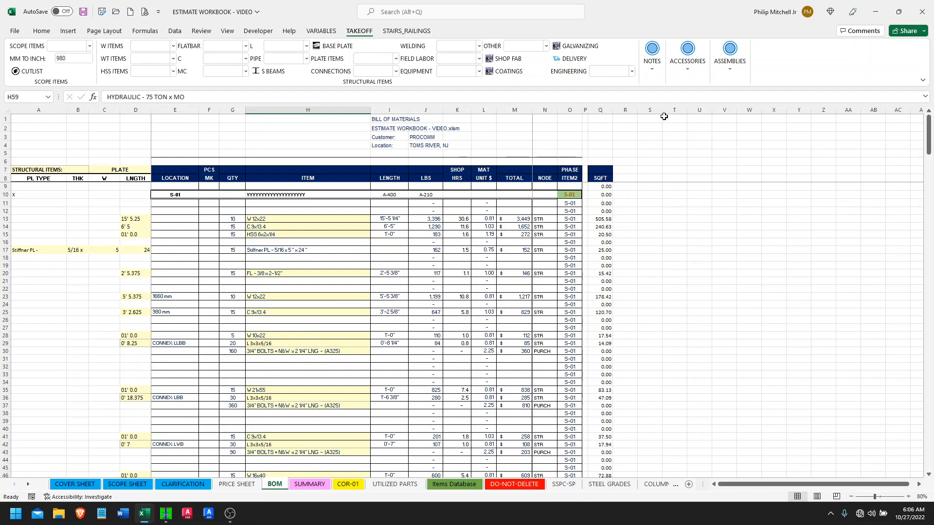
{"action": "left_click", "coordinate": [652, 68]}
{"action": "left_click", "coordinate": [696, 69]}
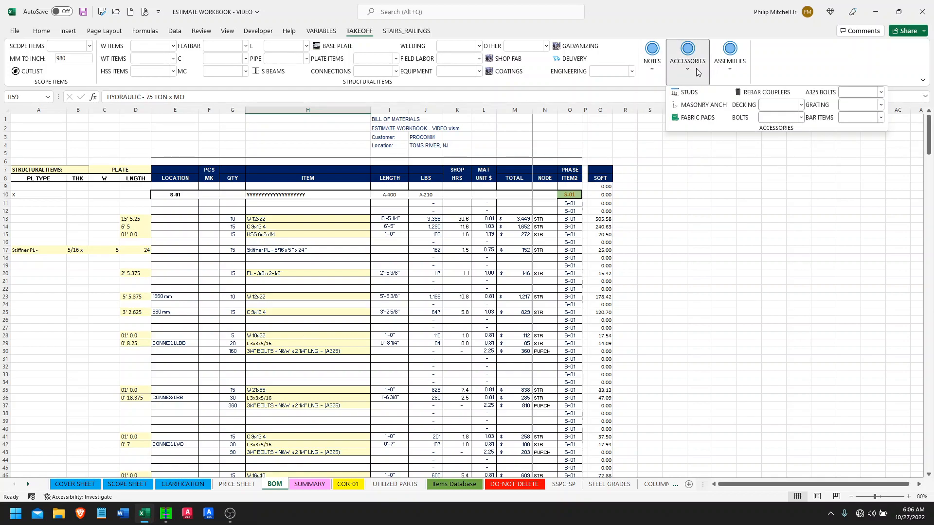
{"action": "left_click", "coordinate": [732, 70]}
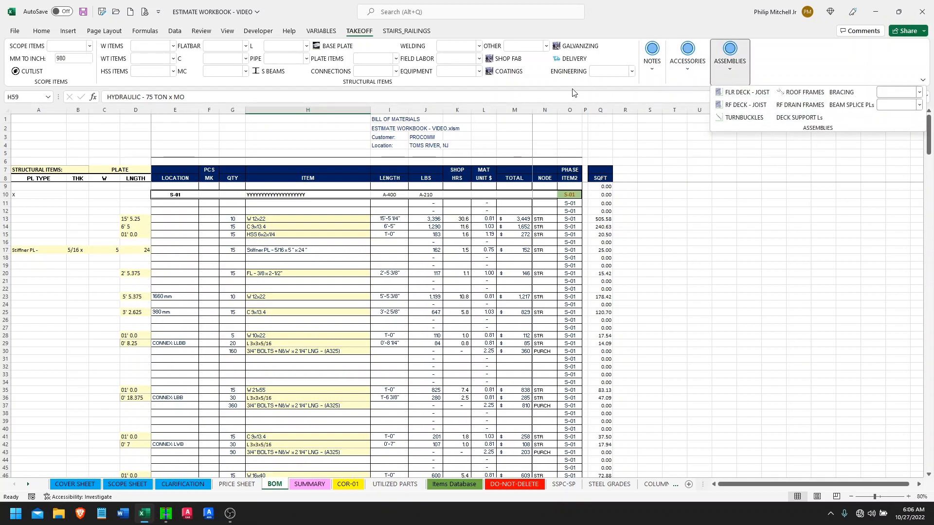
{"action": "left_click", "coordinate": [416, 32]}
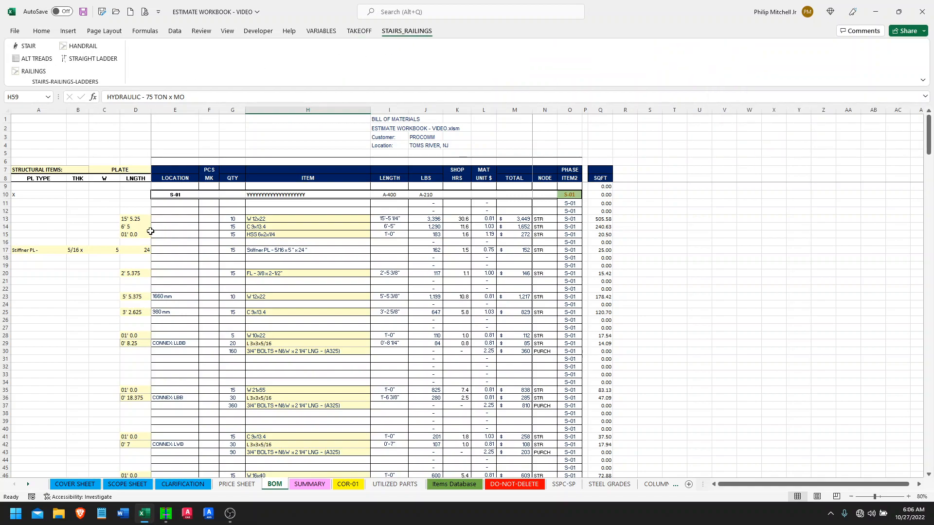
Step: Look over the S-01 and S-02 items in the BOM, check the material unit costs on the PRICE SHEET, and return to BOM cell H13
{"action": "left_click", "coordinate": [180, 300]}
{"action": "scroll", "coordinate": [185, 297], "scroll_direction": "down", "scroll_amount": 12}
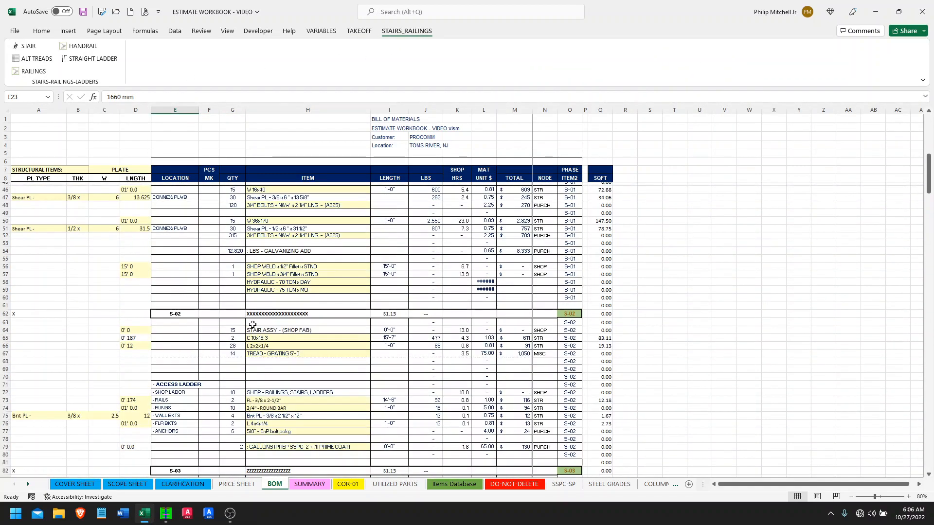
{"action": "scroll", "coordinate": [319, 322], "scroll_direction": "up", "scroll_amount": 12}
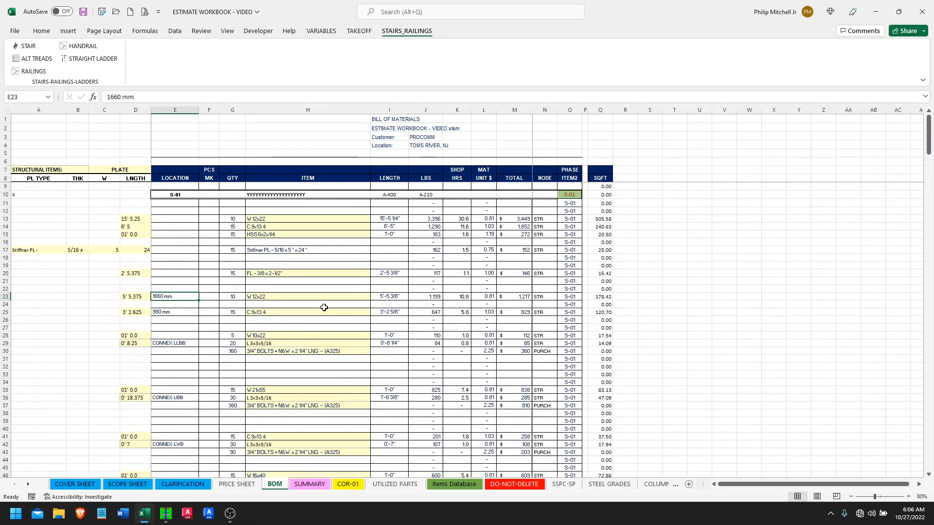
{"action": "left_click", "coordinate": [237, 484]}
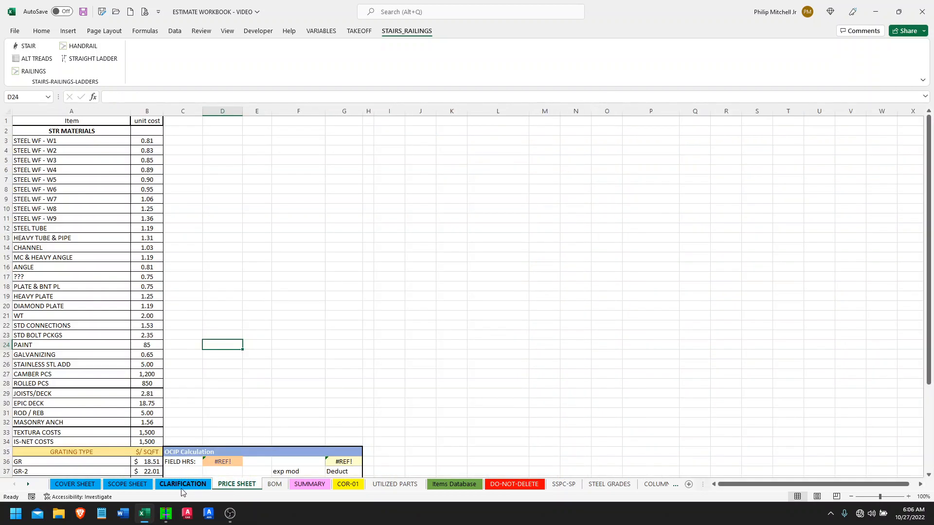
{"action": "left_click", "coordinate": [274, 484]}
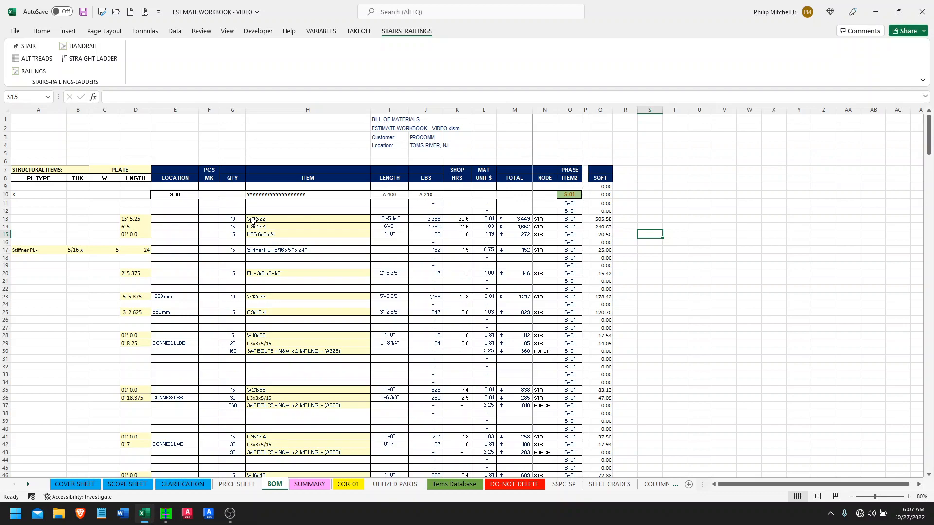
{"action": "left_click", "coordinate": [349, 222]}
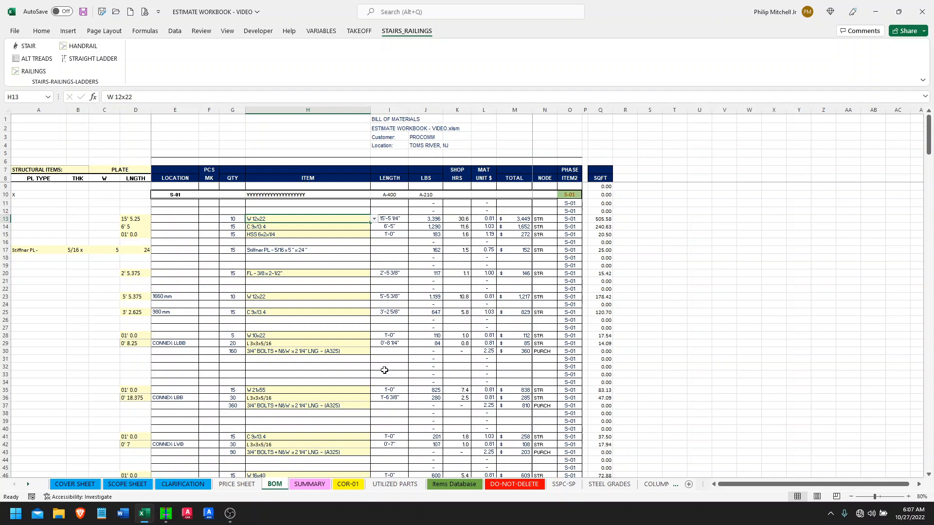
{"action": "left_click", "coordinate": [231, 512]}
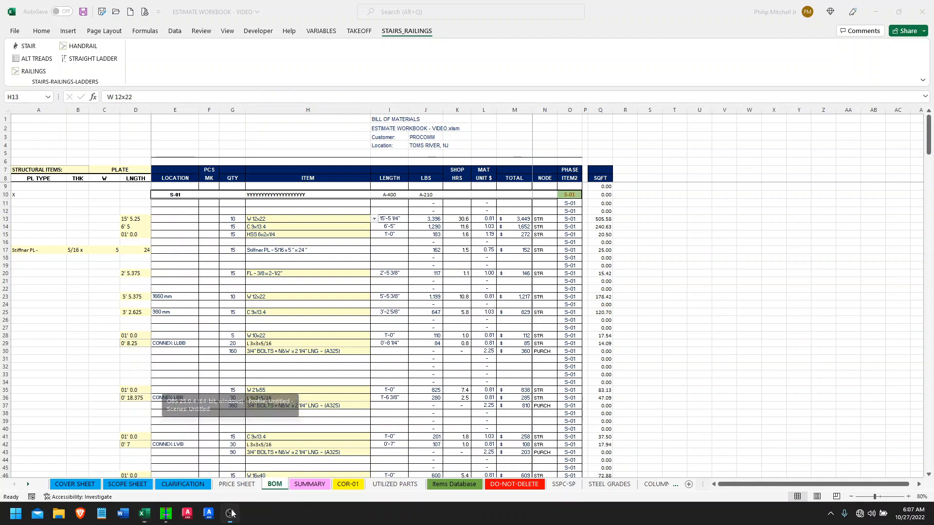